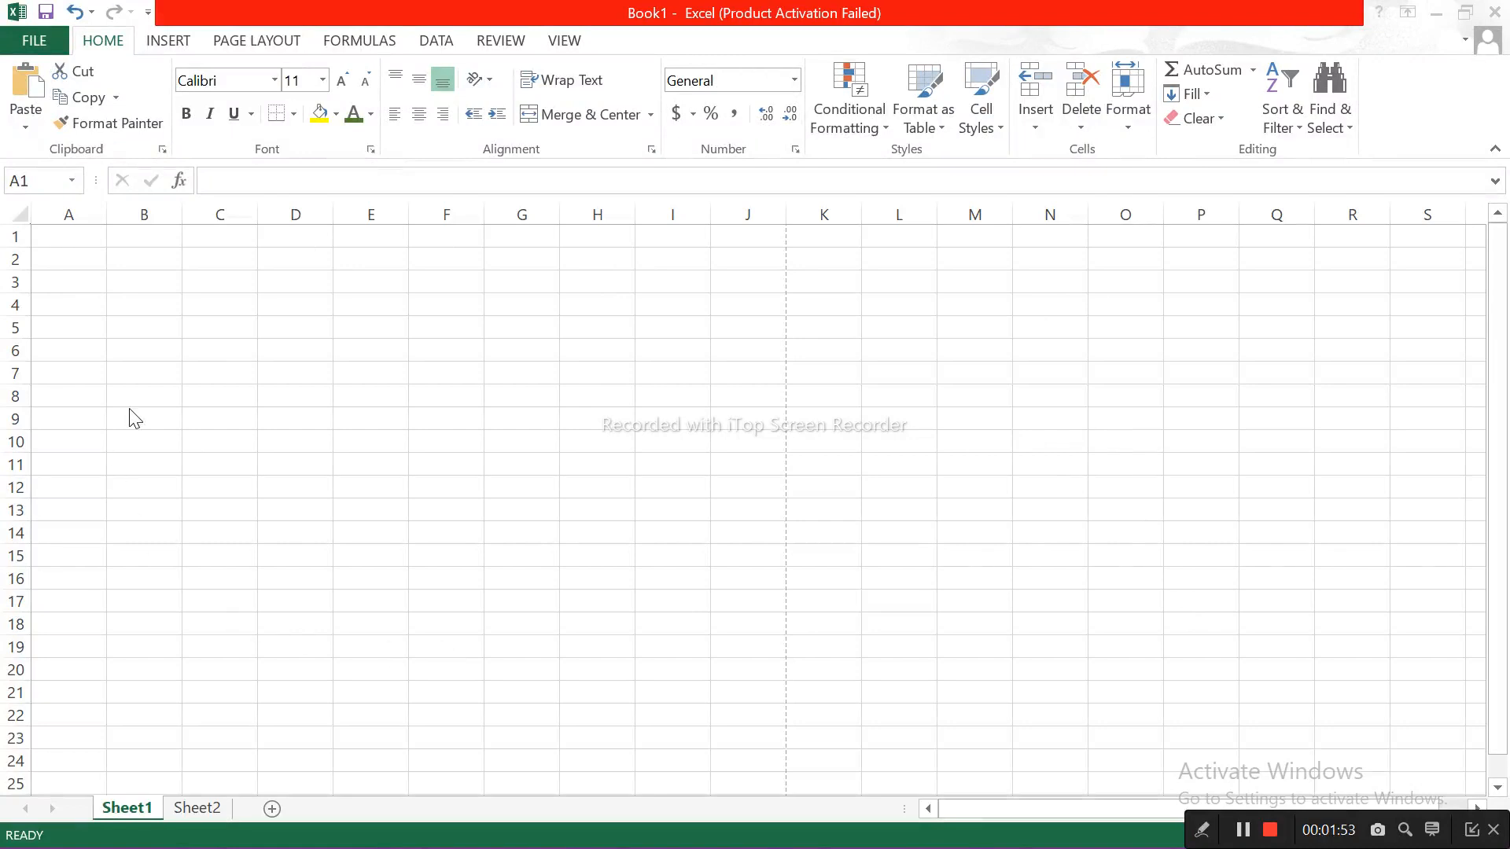
Step: Select individual cells one after another: A1, B2, C2, D3, D4 and D6
{"action": "left_click", "coordinate": [48, 236]}
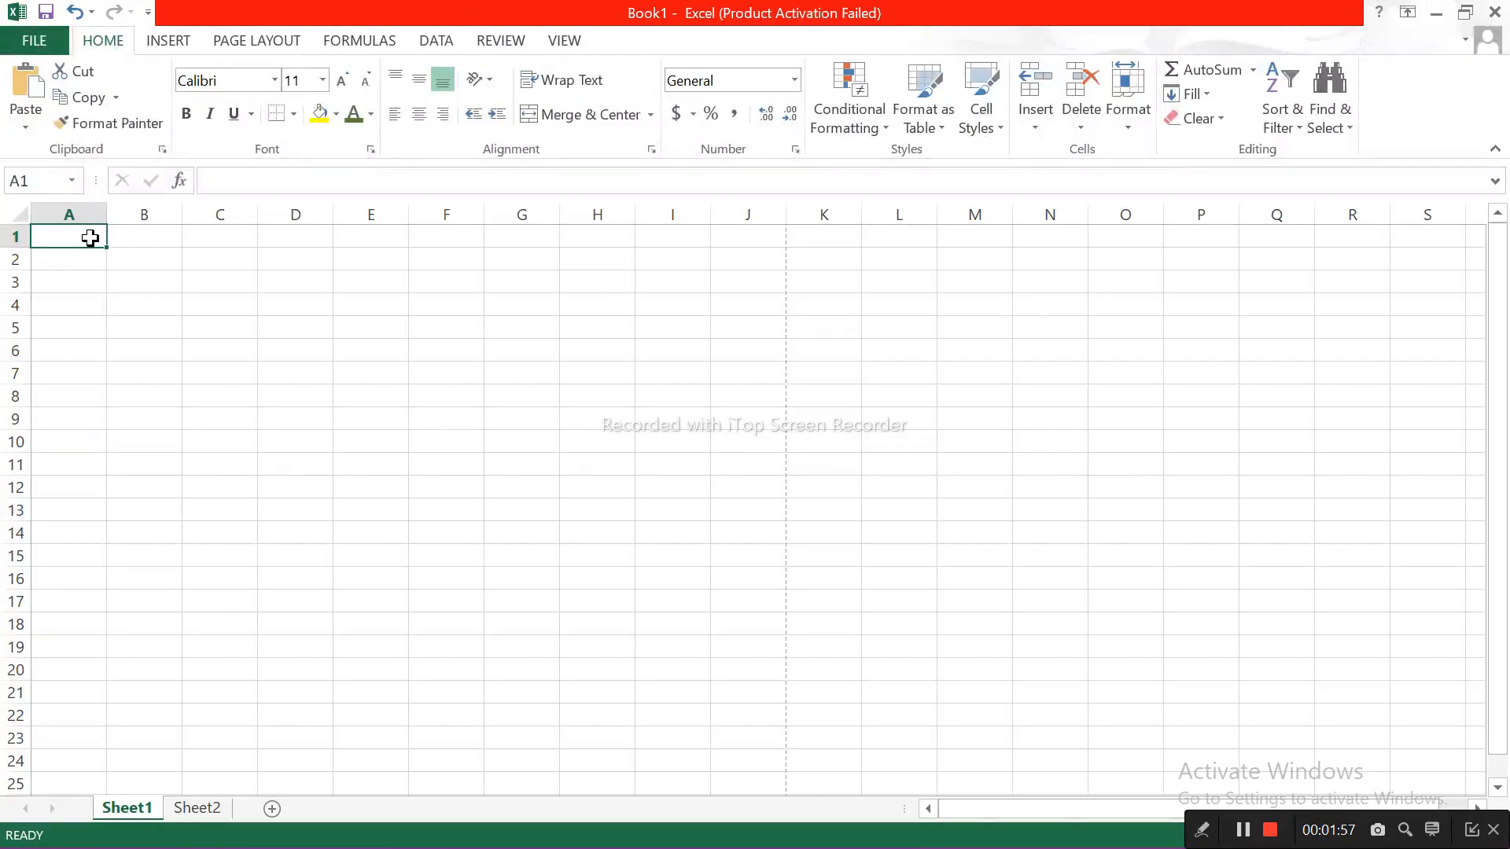
{"action": "left_click", "coordinate": [150, 257]}
{"action": "left_click", "coordinate": [247, 260]}
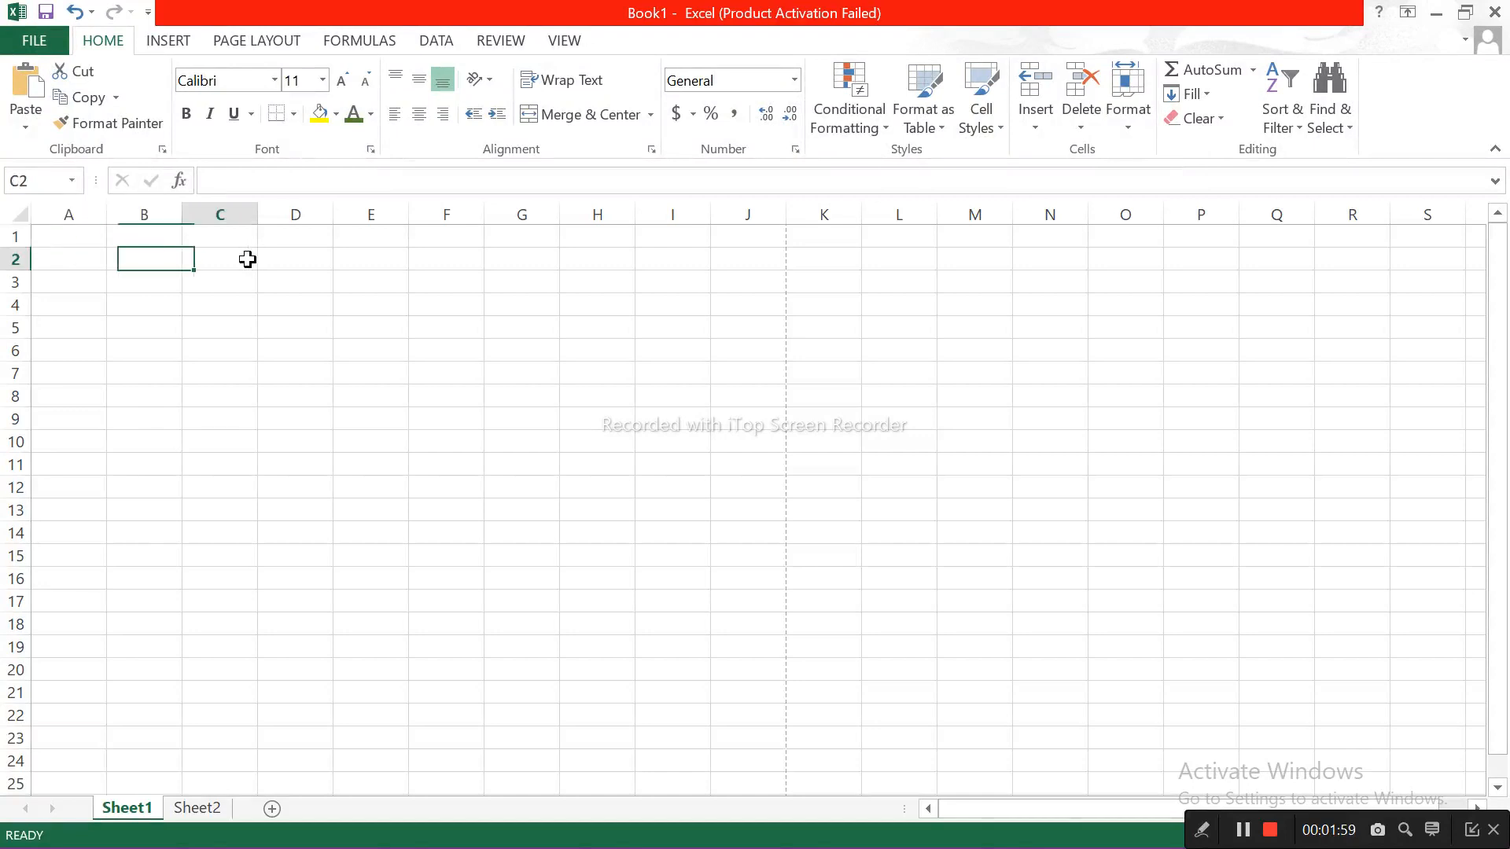
{"action": "left_click", "coordinate": [289, 281]}
{"action": "left_click", "coordinate": [283, 312]}
{"action": "left_click", "coordinate": [296, 351]}
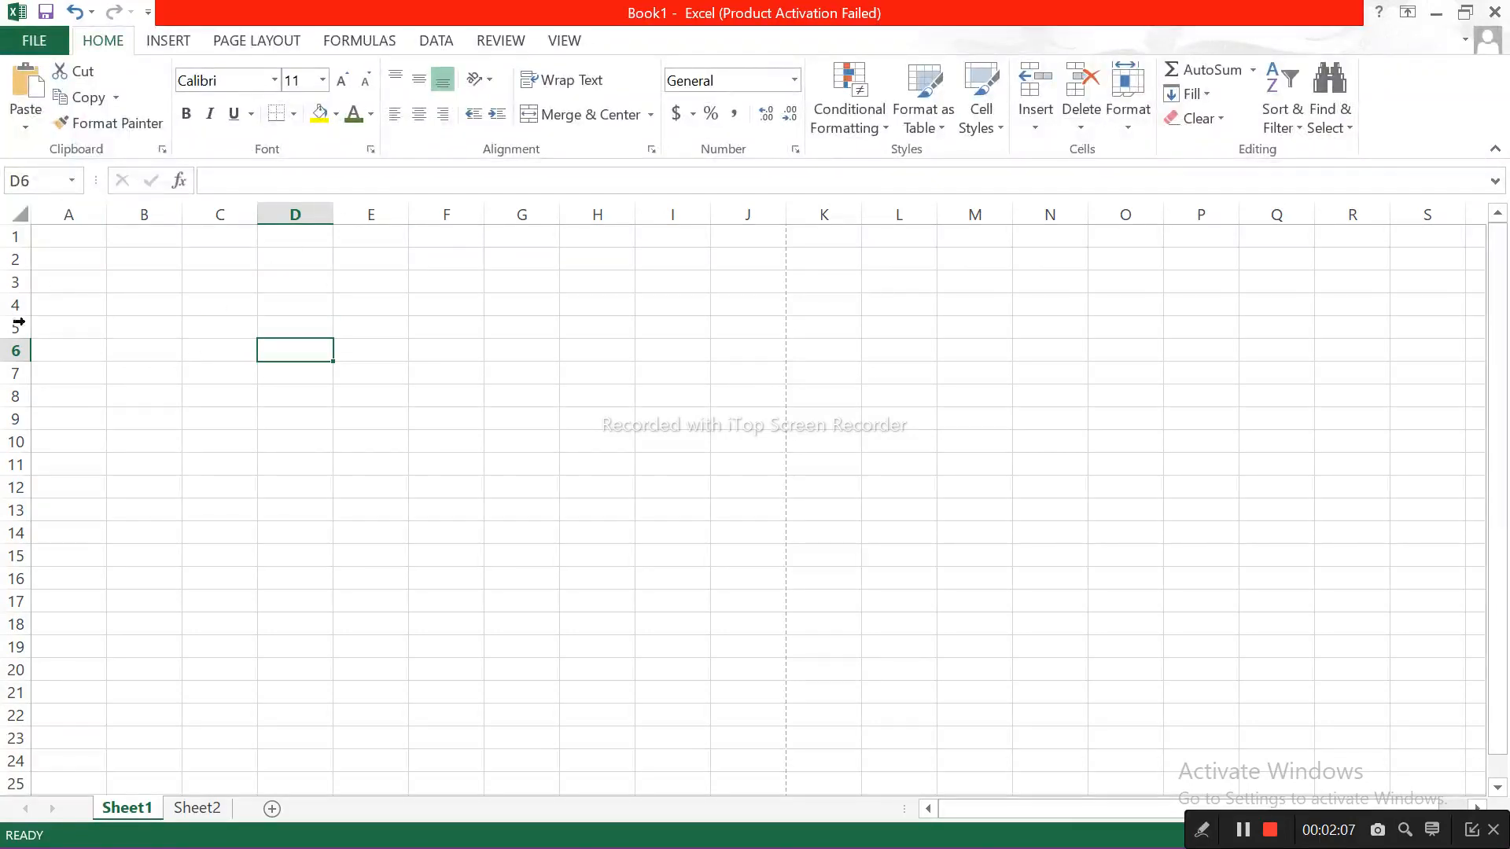
Step: Select whole columns one at a time, alternating between A and B before moving on to C and D
{"action": "left_click", "coordinate": [49, 210]}
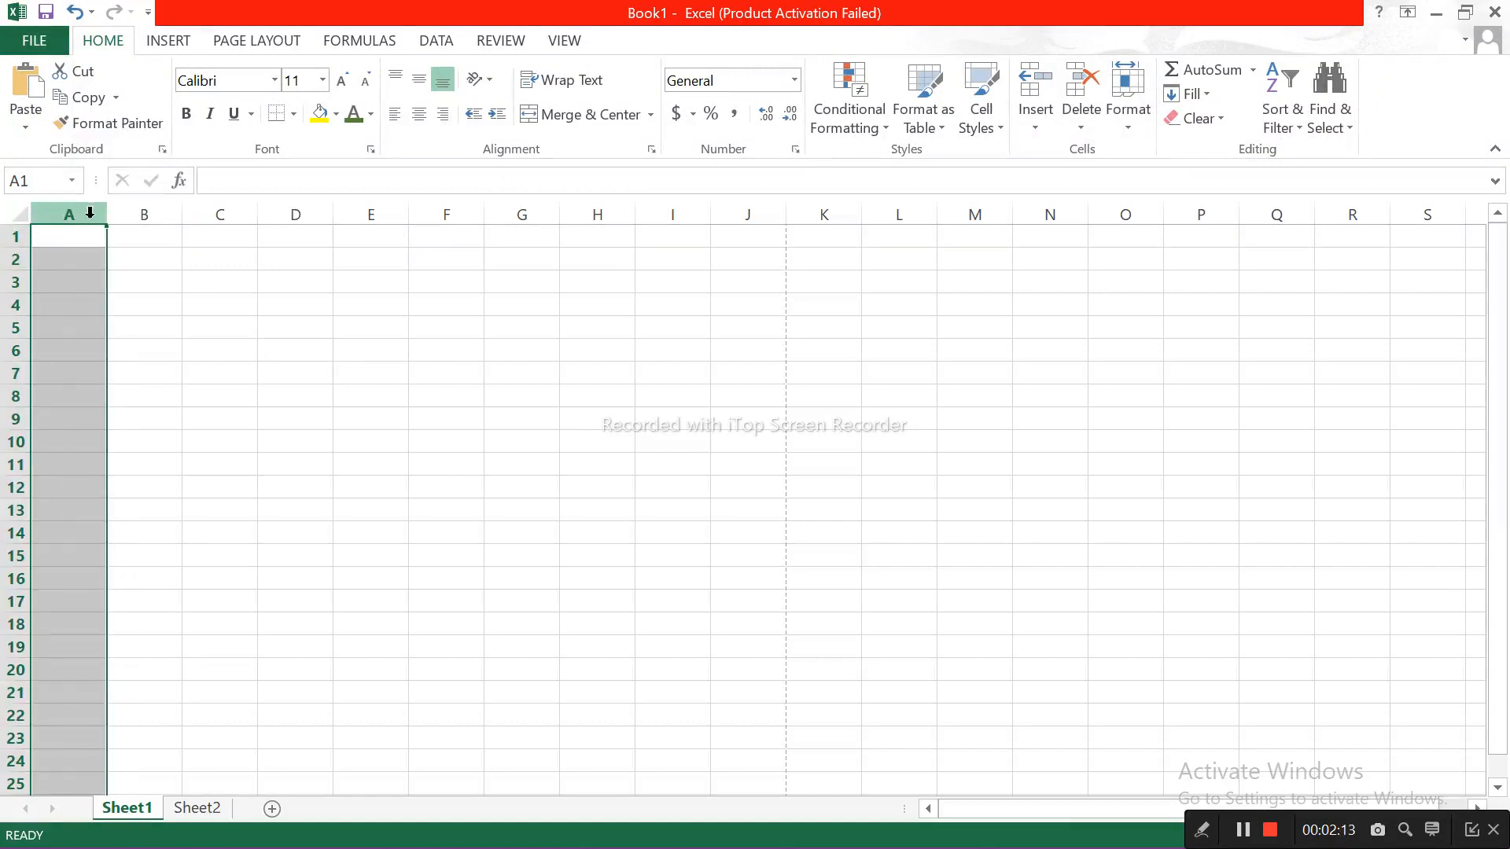
{"action": "left_click", "coordinate": [144, 214]}
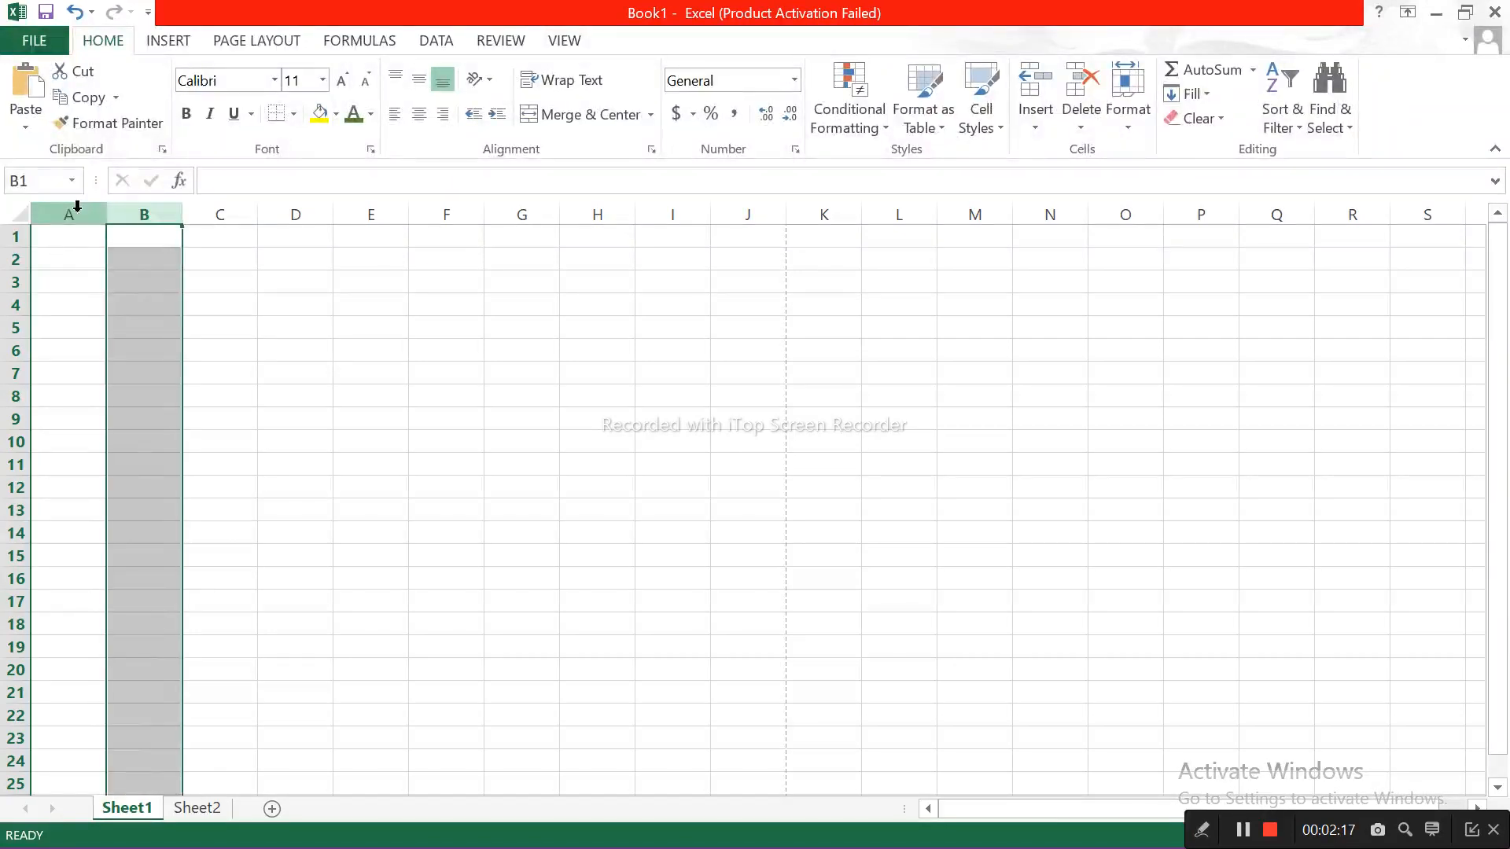
{"action": "left_click", "coordinate": [77, 209]}
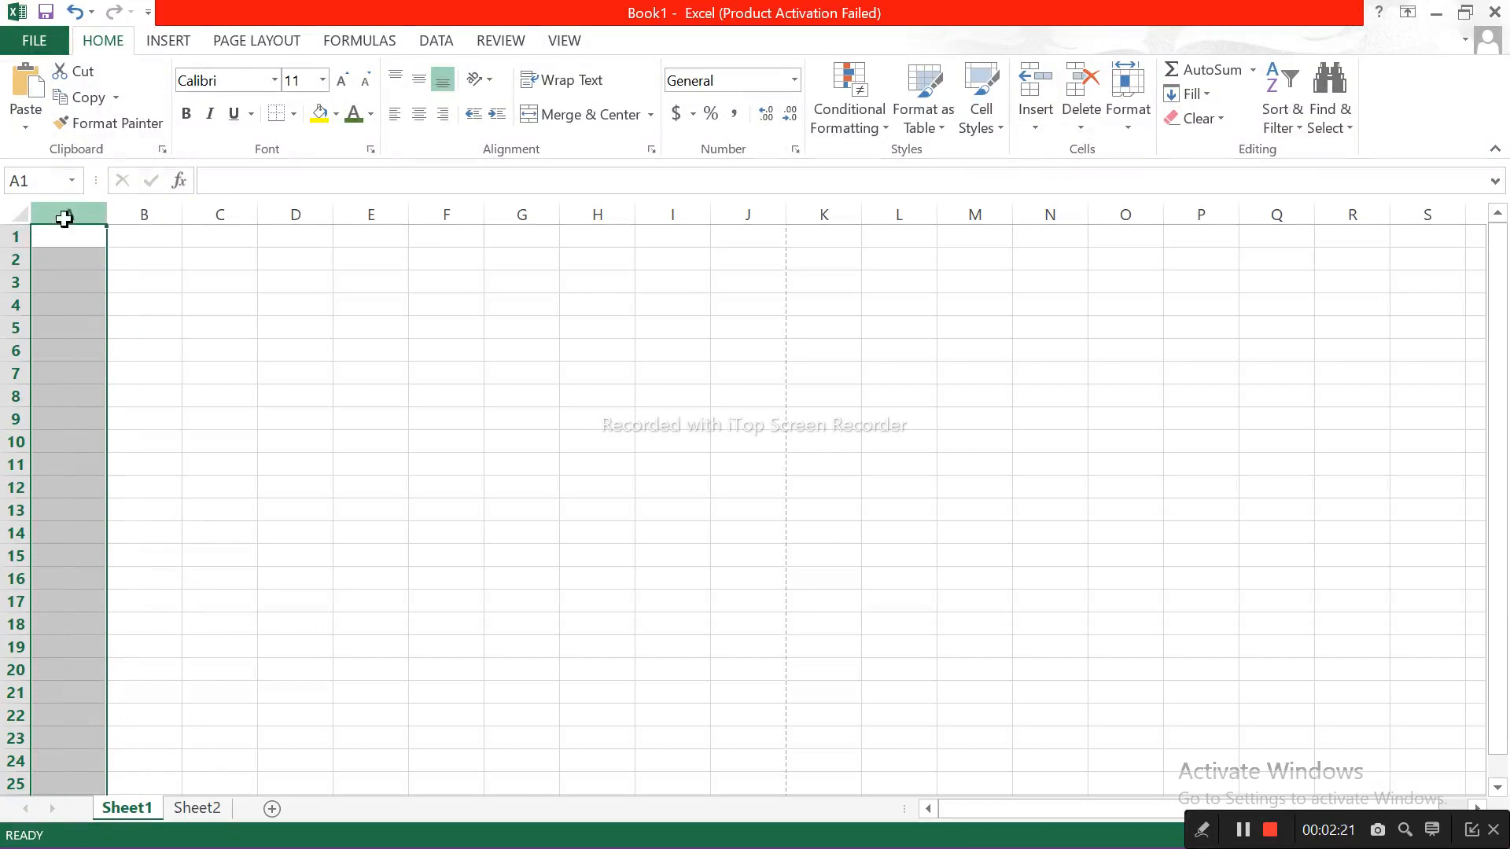
{"action": "left_click", "coordinate": [138, 211]}
{"action": "left_click", "coordinate": [222, 208]}
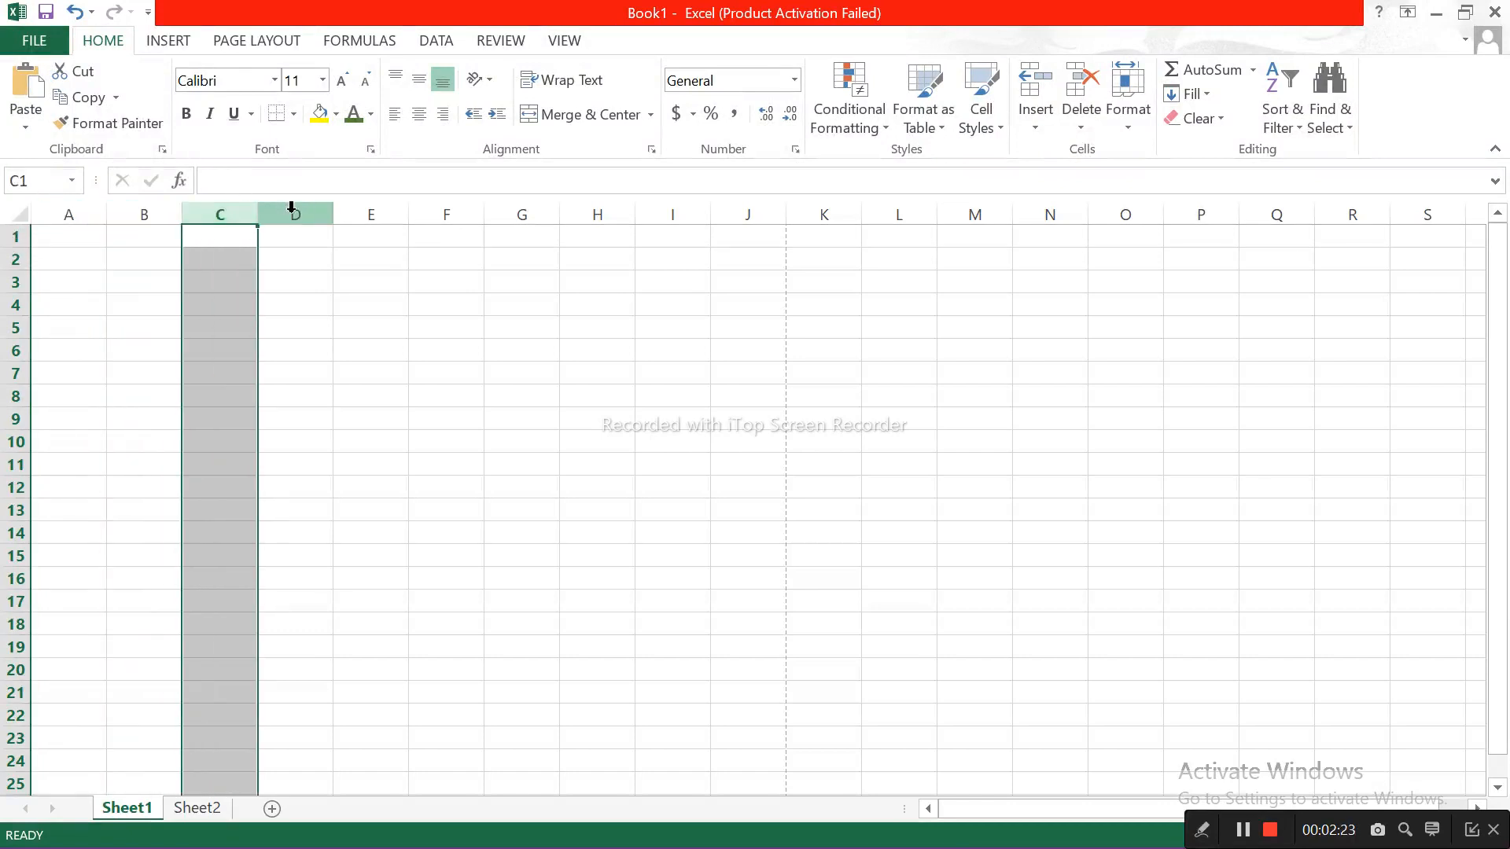
{"action": "left_click", "coordinate": [292, 209]}
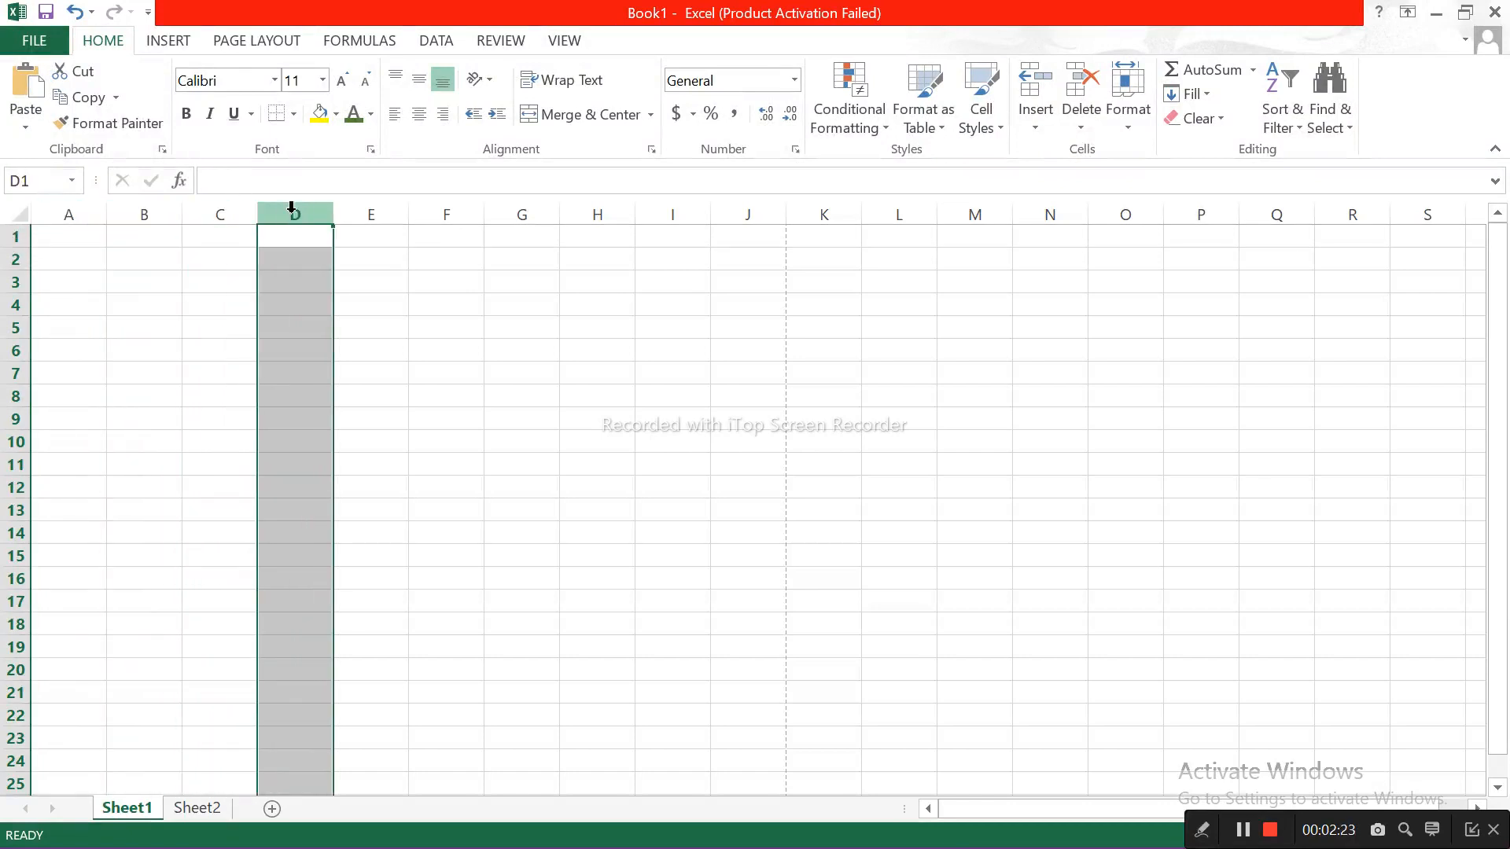
Step: Select rows 1, 2 and 3 in turn, ending the row selection at cell D4
{"action": "left_click", "coordinate": [18, 236]}
{"action": "left_click", "coordinate": [16, 259]}
{"action": "left_click", "coordinate": [16, 281]}
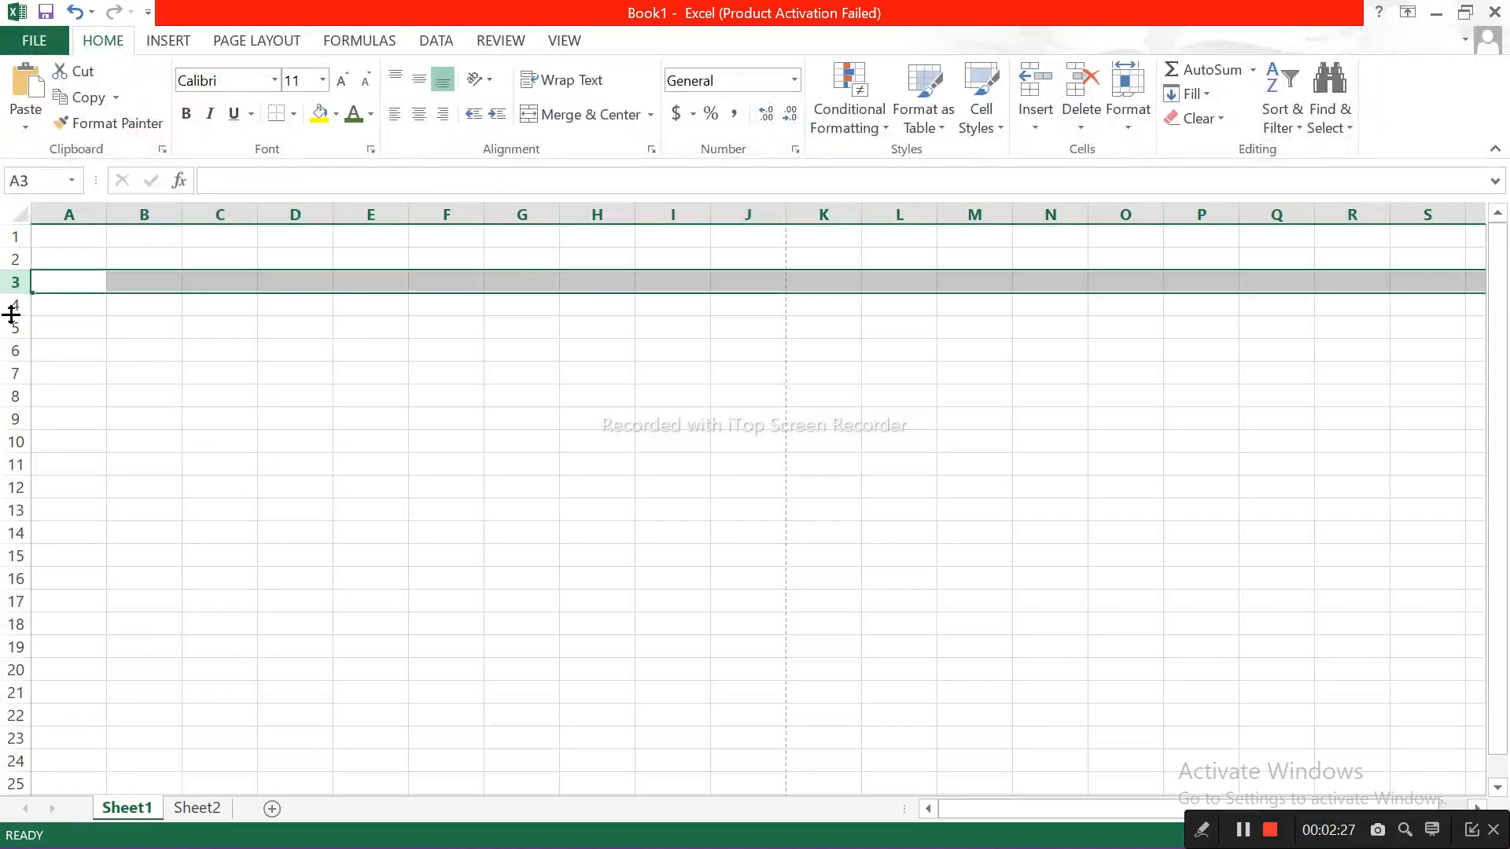
{"action": "left_click", "coordinate": [311, 313]}
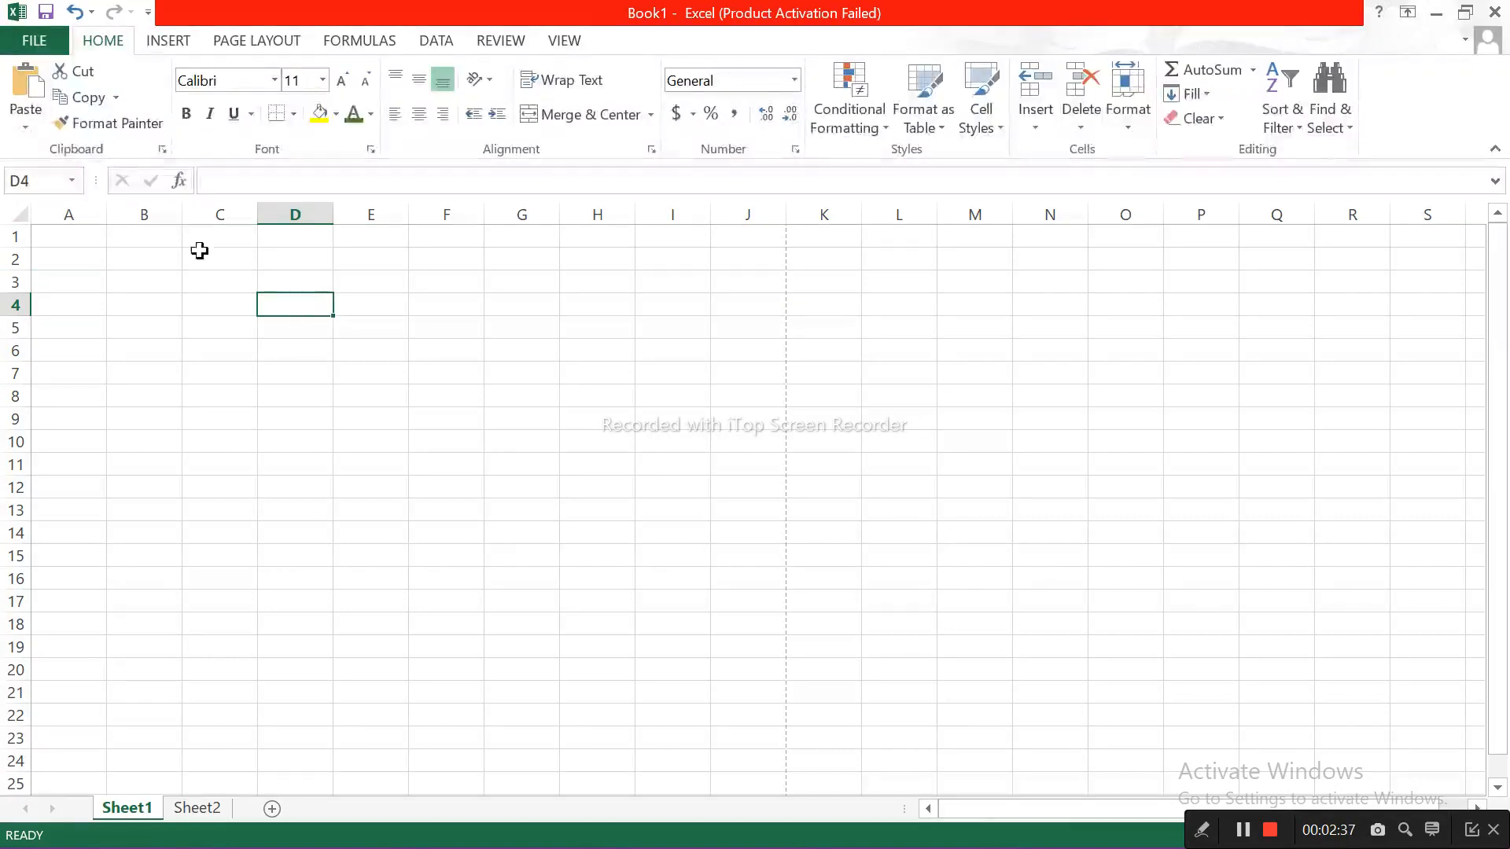
Step: Select cell H7 and jump to cell E6 by entering its reference
{"action": "left_click", "coordinate": [30, 181]}
{"action": "left_click", "coordinate": [568, 363]}
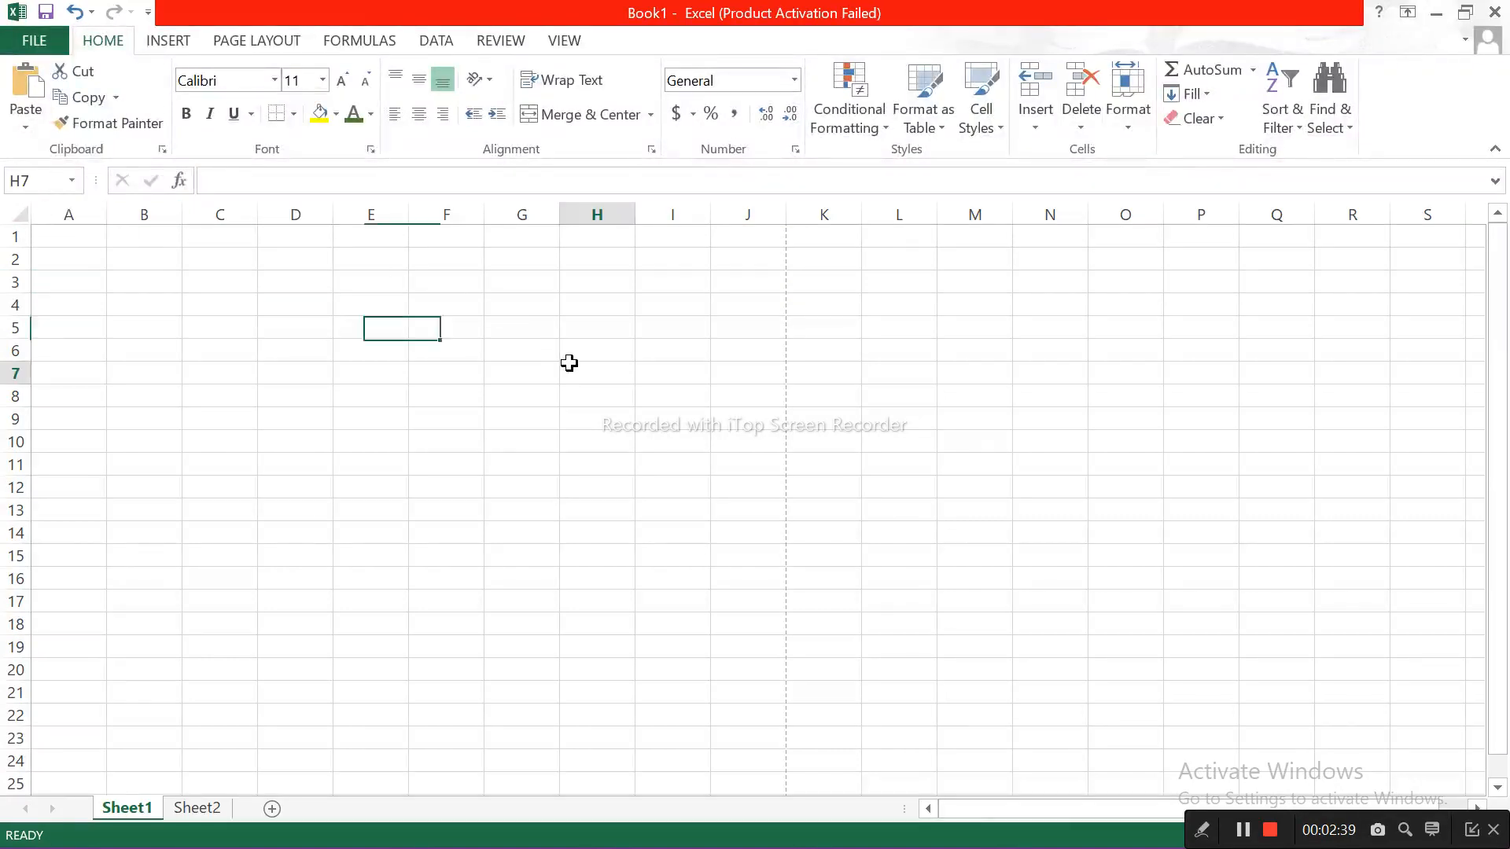
{"action": "left_click", "coordinate": [34, 185]}
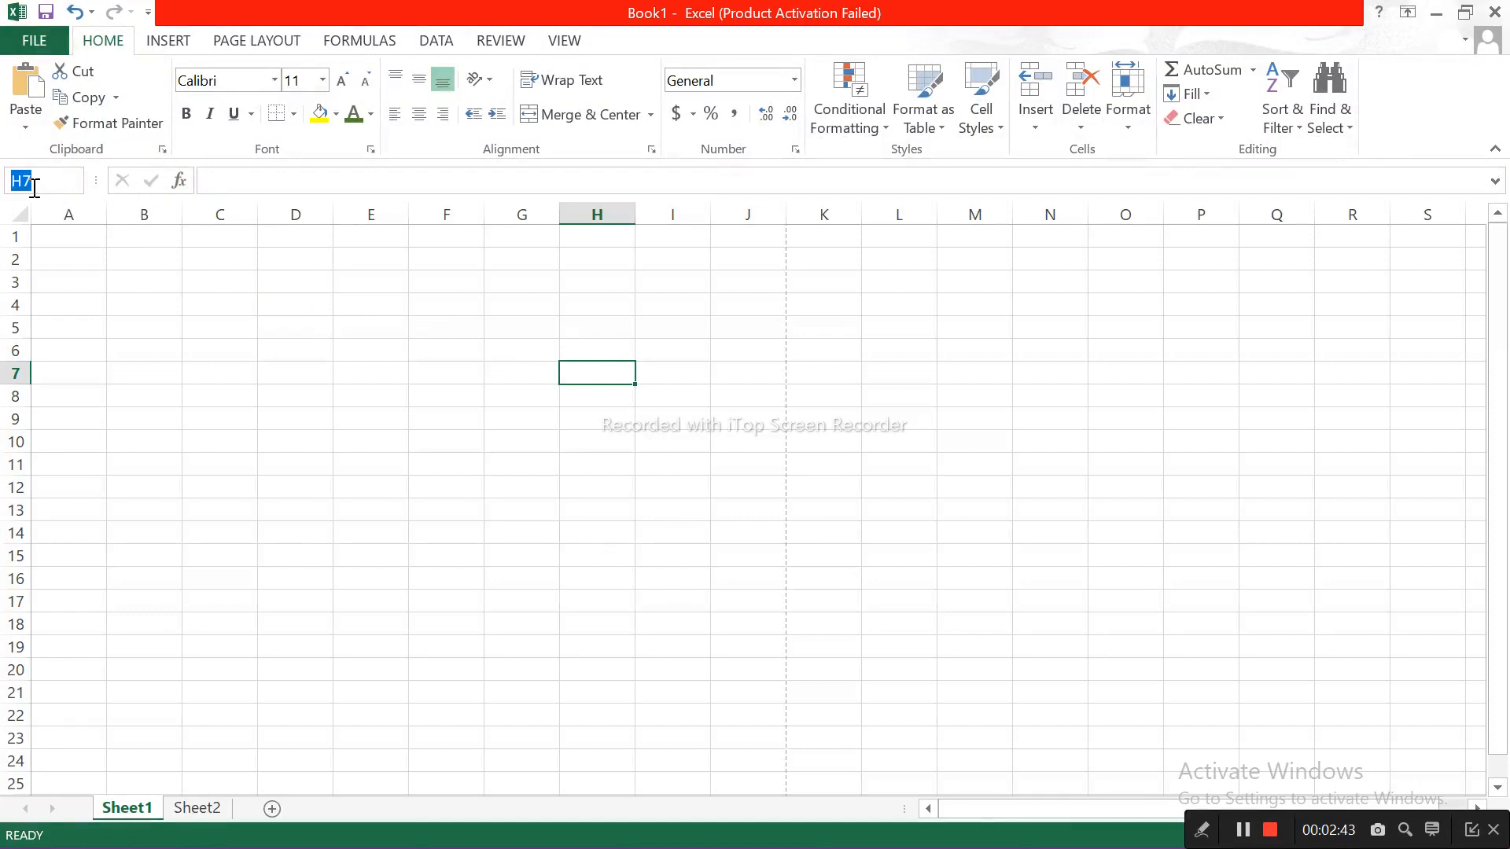
{"action": "type", "text": "E6"}
{"action": "key", "text": "Return"}
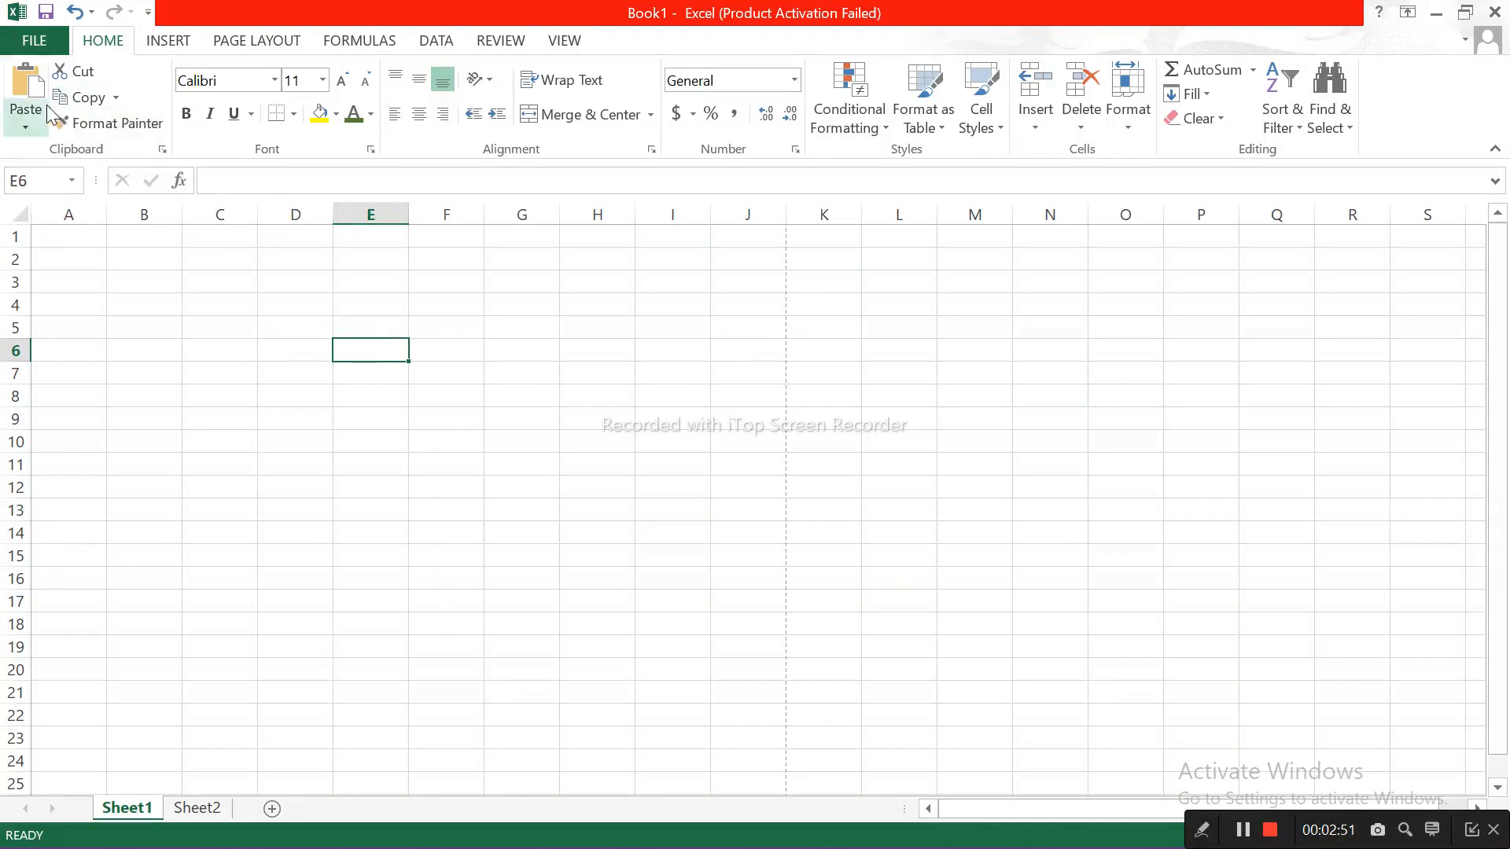
Step: Enter "Gvs" in cell A1 and "kng" in cell A2
{"action": "left_click", "coordinate": [638, 417]}
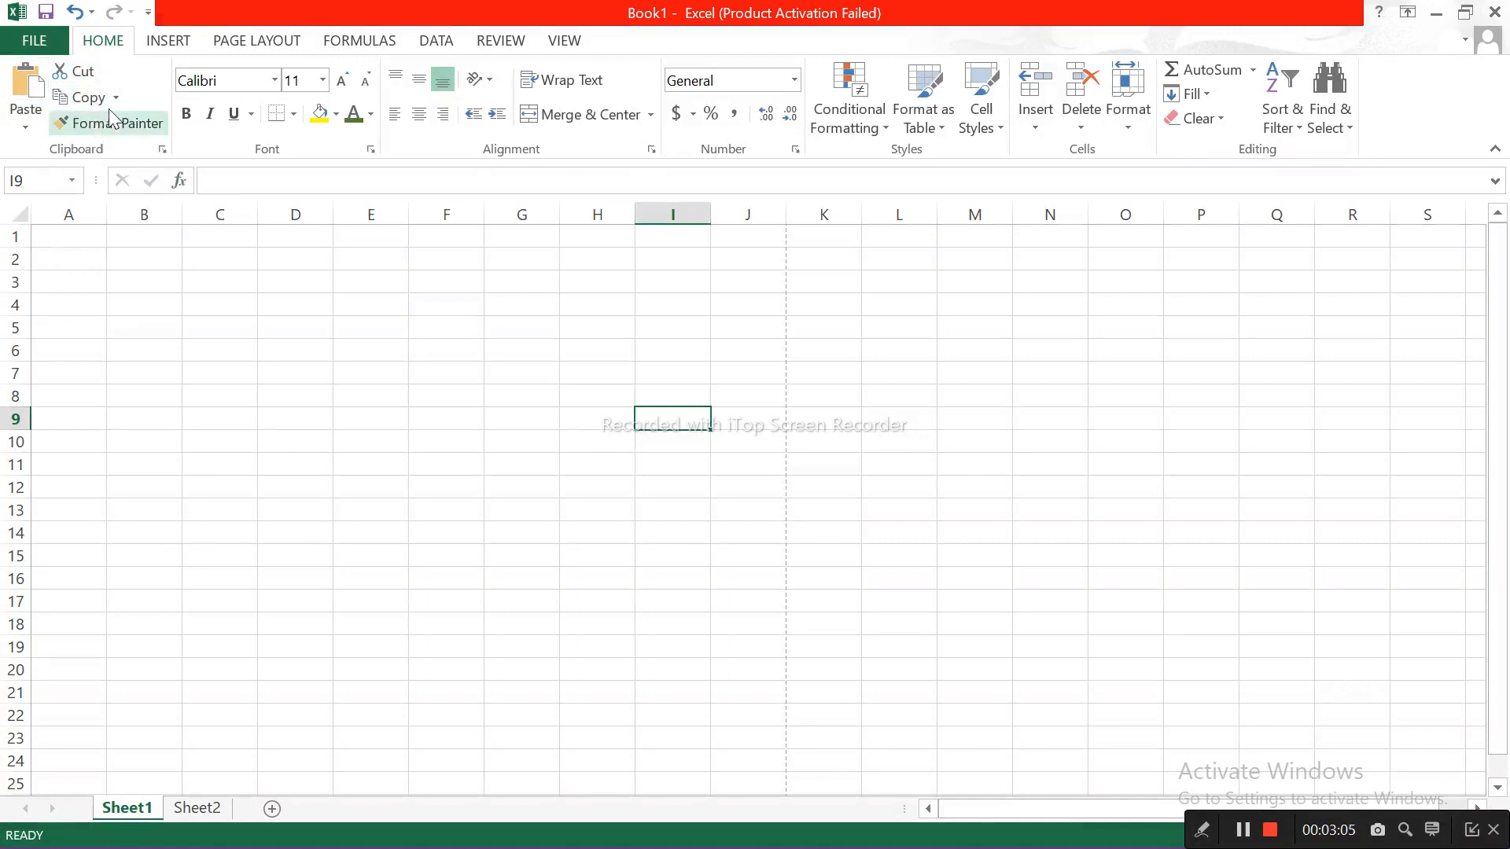
{"action": "left_click", "coordinate": [73, 236]}
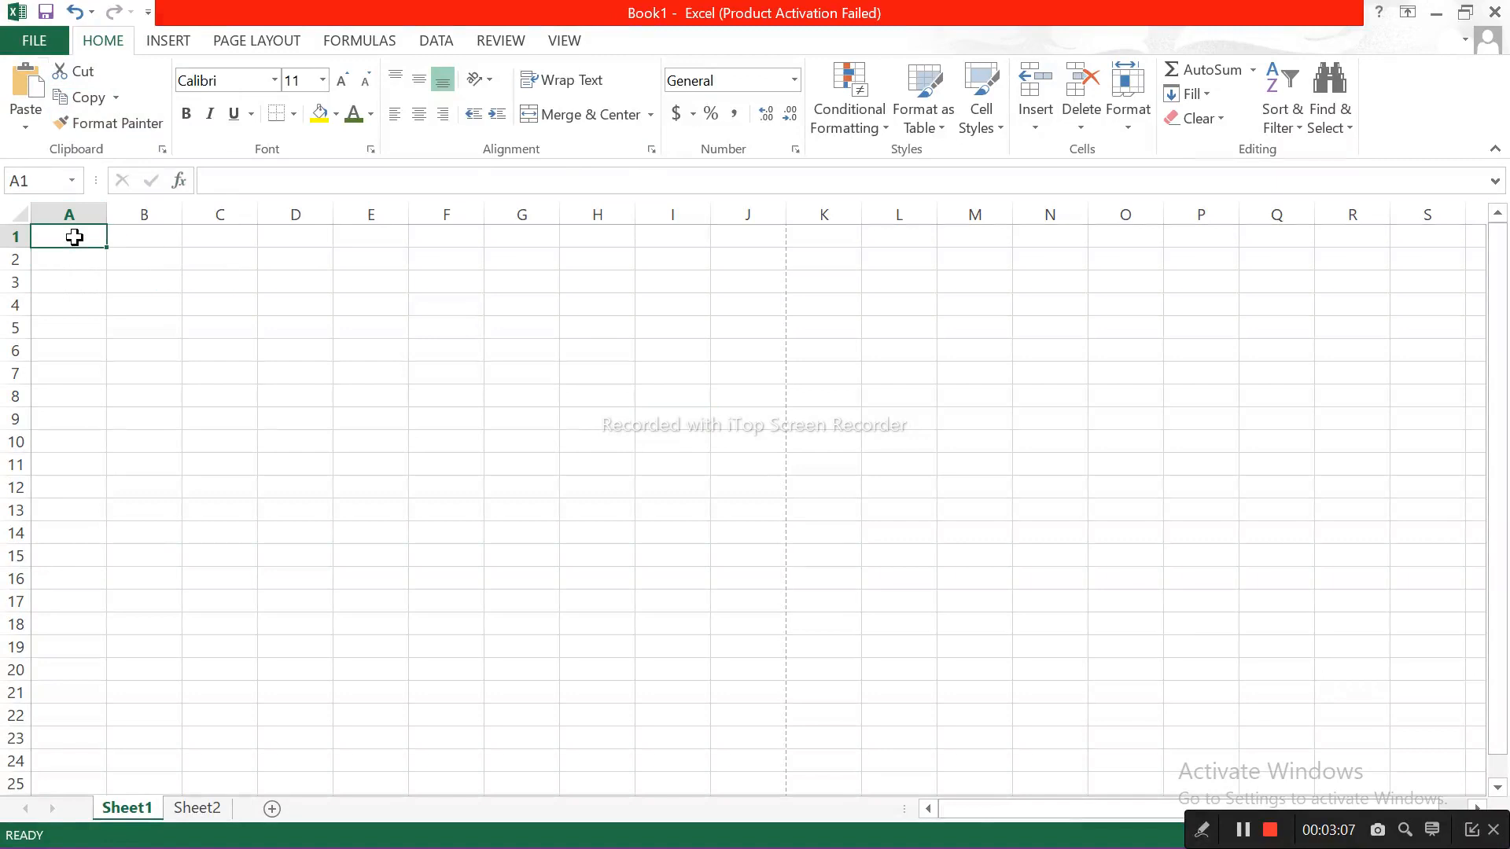
{"action": "type", "text": "Gvs"}
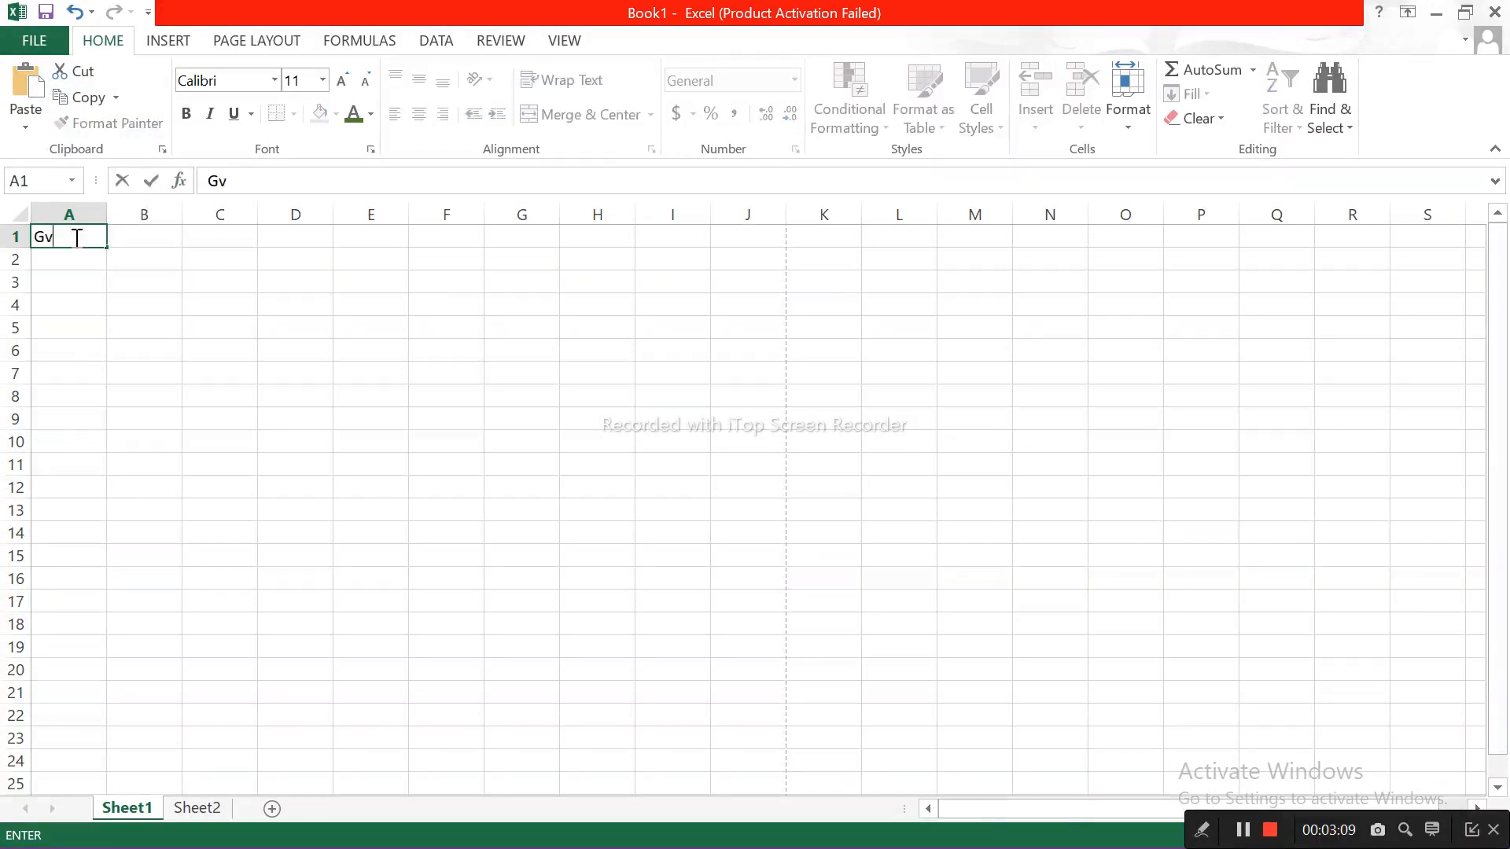
{"action": "key", "text": "Return"}
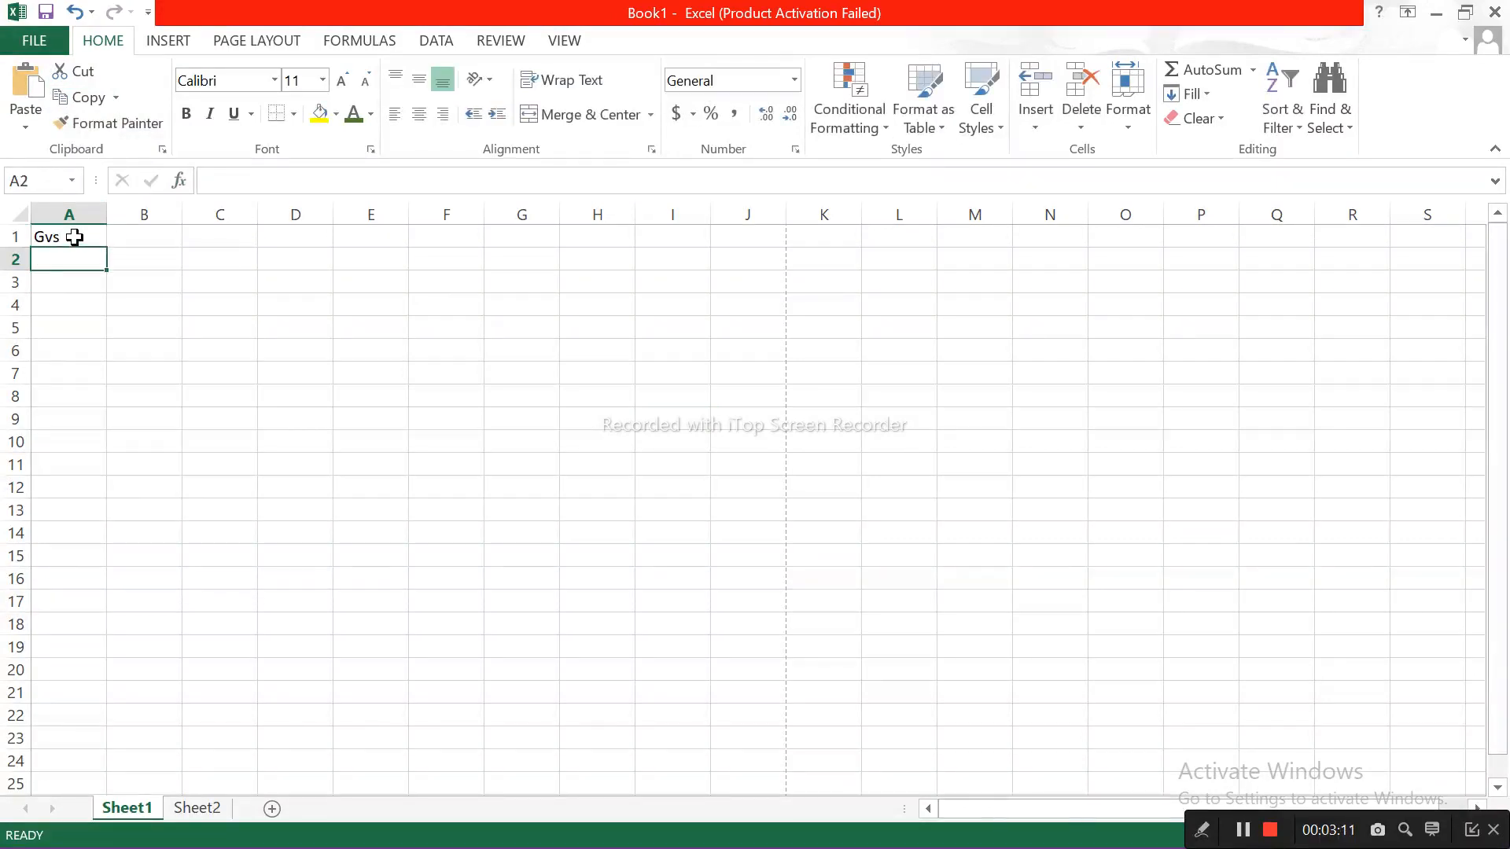
{"action": "type", "text": "kng"}
{"action": "key", "text": "Return"}
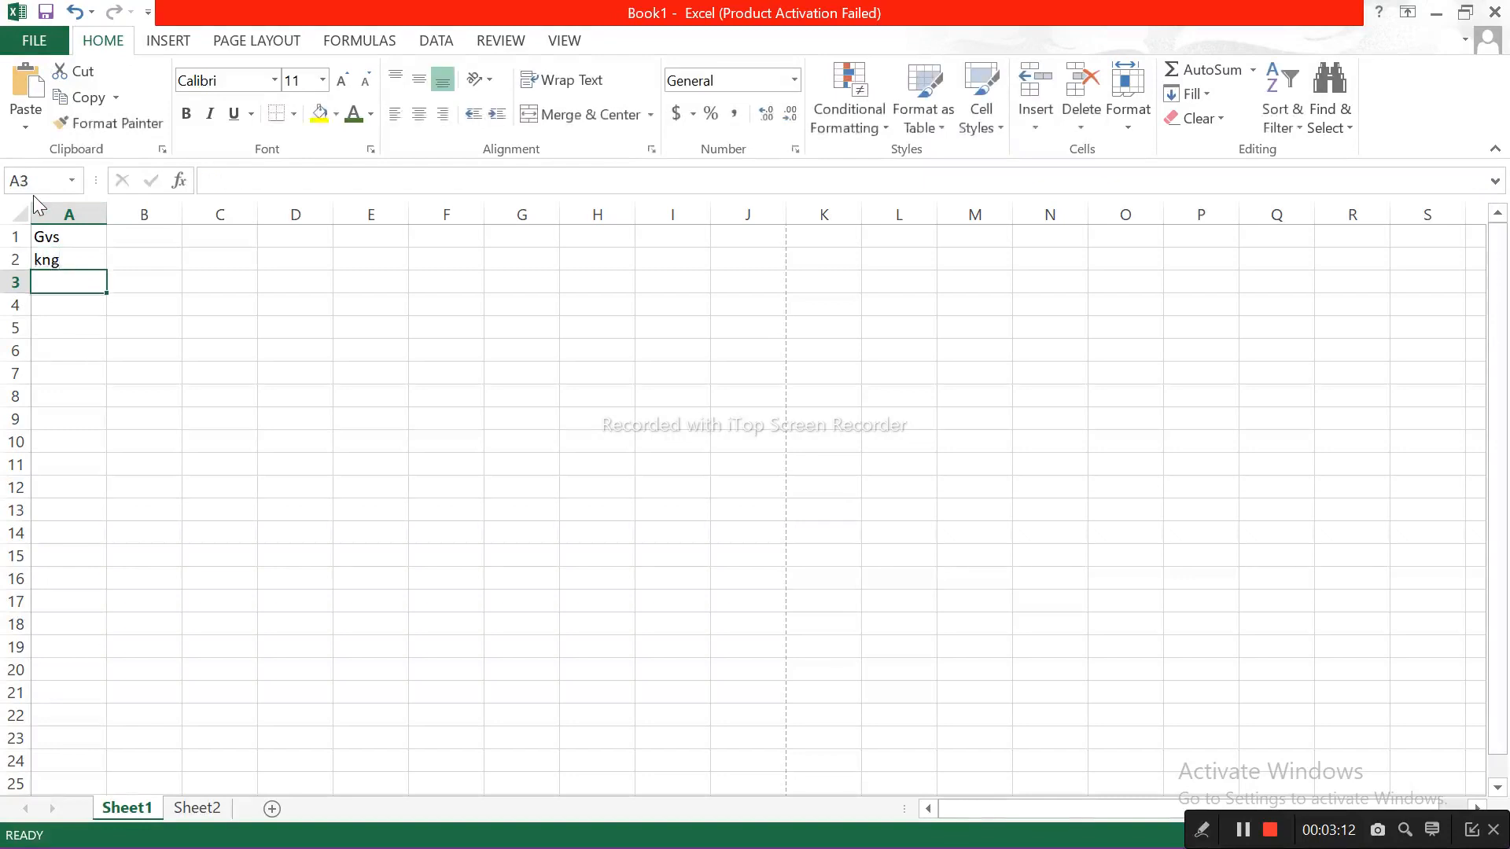
Step: Apply the green font color to A1 and copy its formatting to A2 with Format Painter
{"action": "left_click", "coordinate": [68, 238]}
{"action": "left_click", "coordinate": [353, 114]}
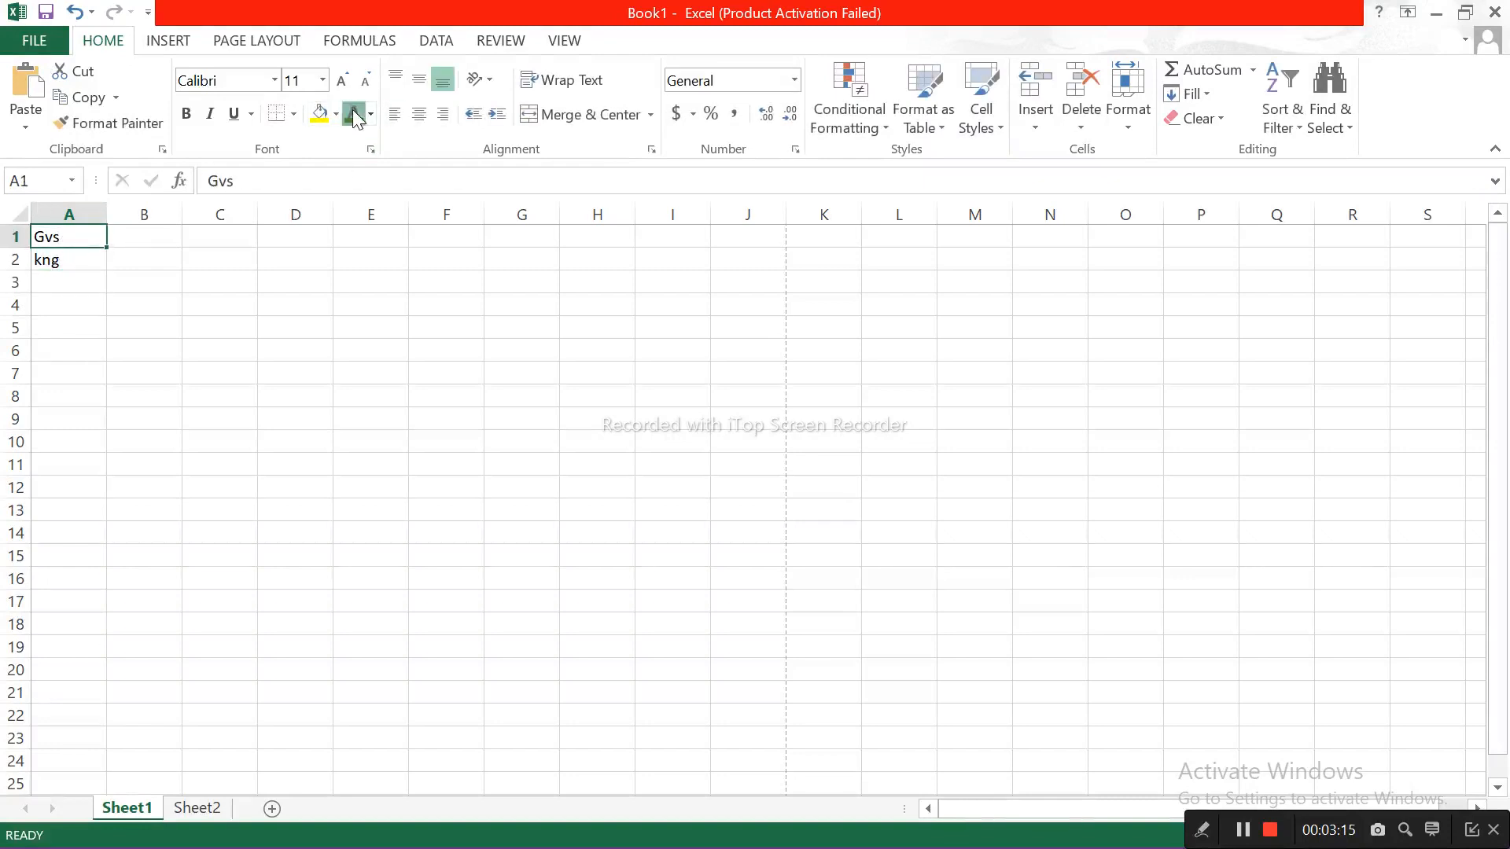
{"action": "left_click", "coordinate": [90, 259]}
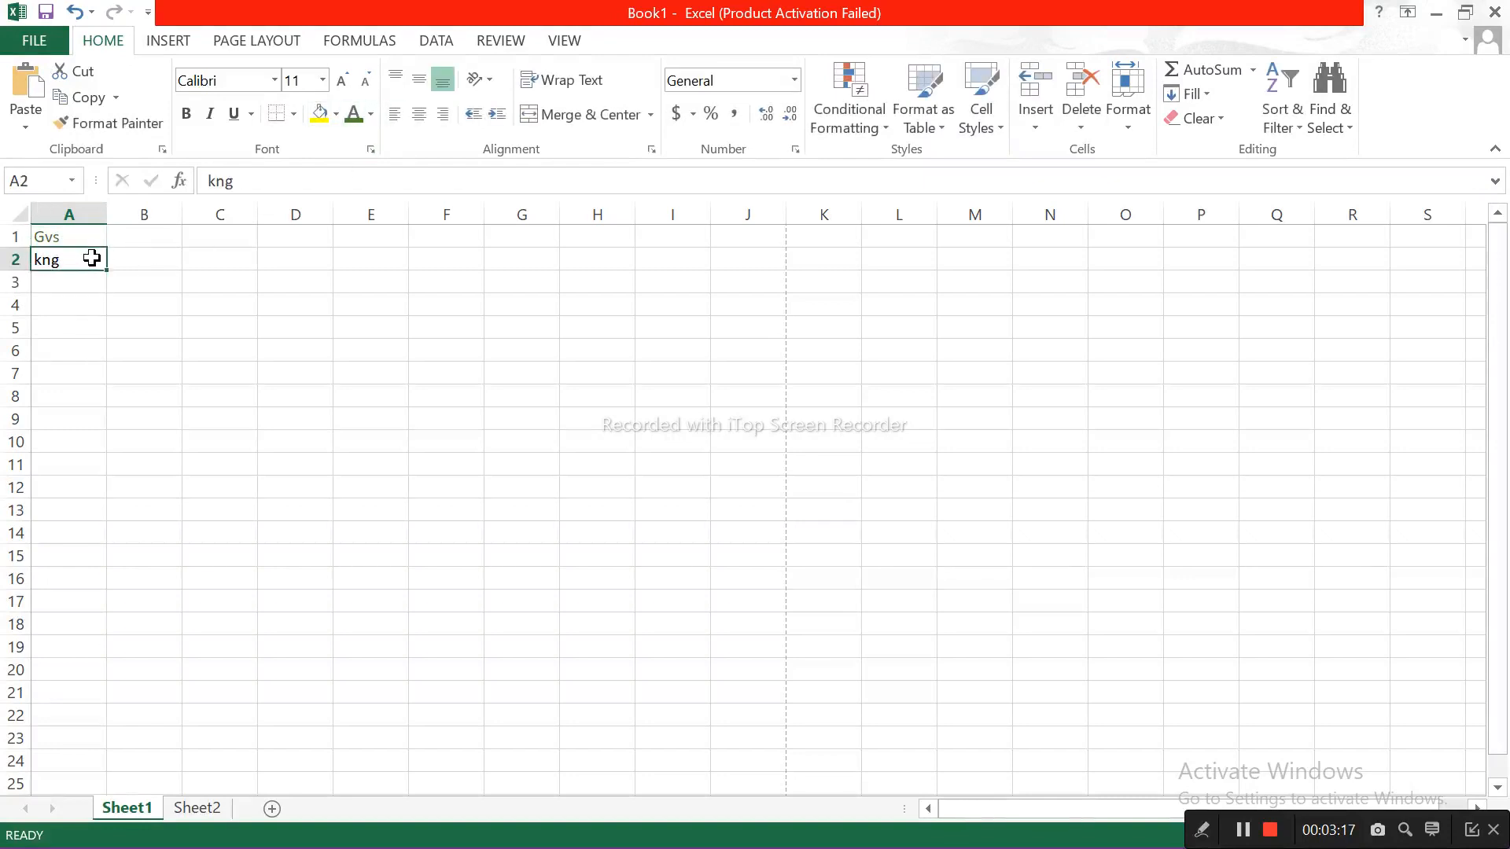
{"action": "left_click", "coordinate": [96, 237]}
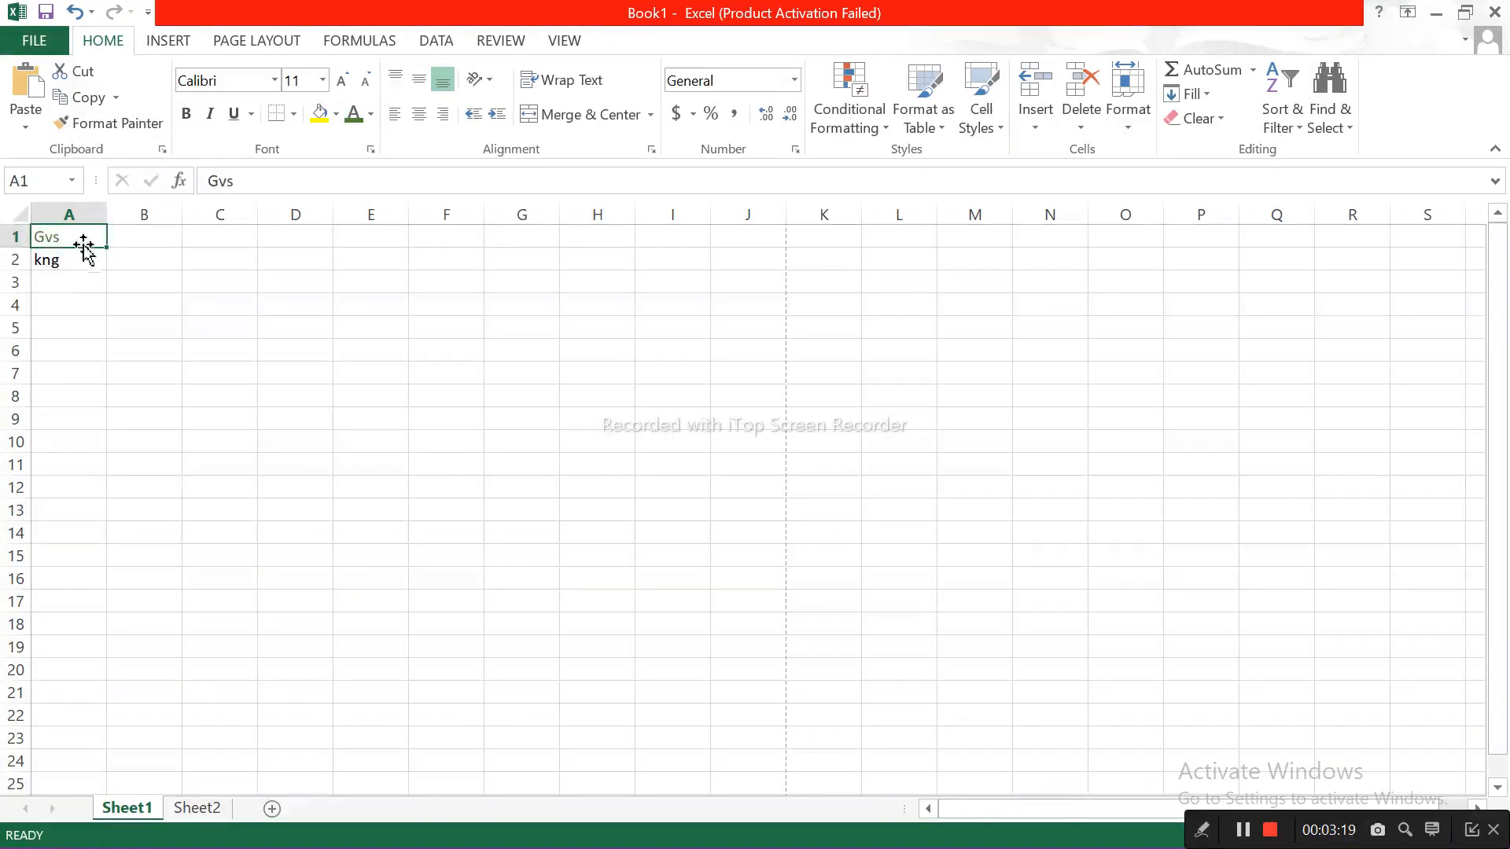
{"action": "left_click", "coordinate": [135, 122]}
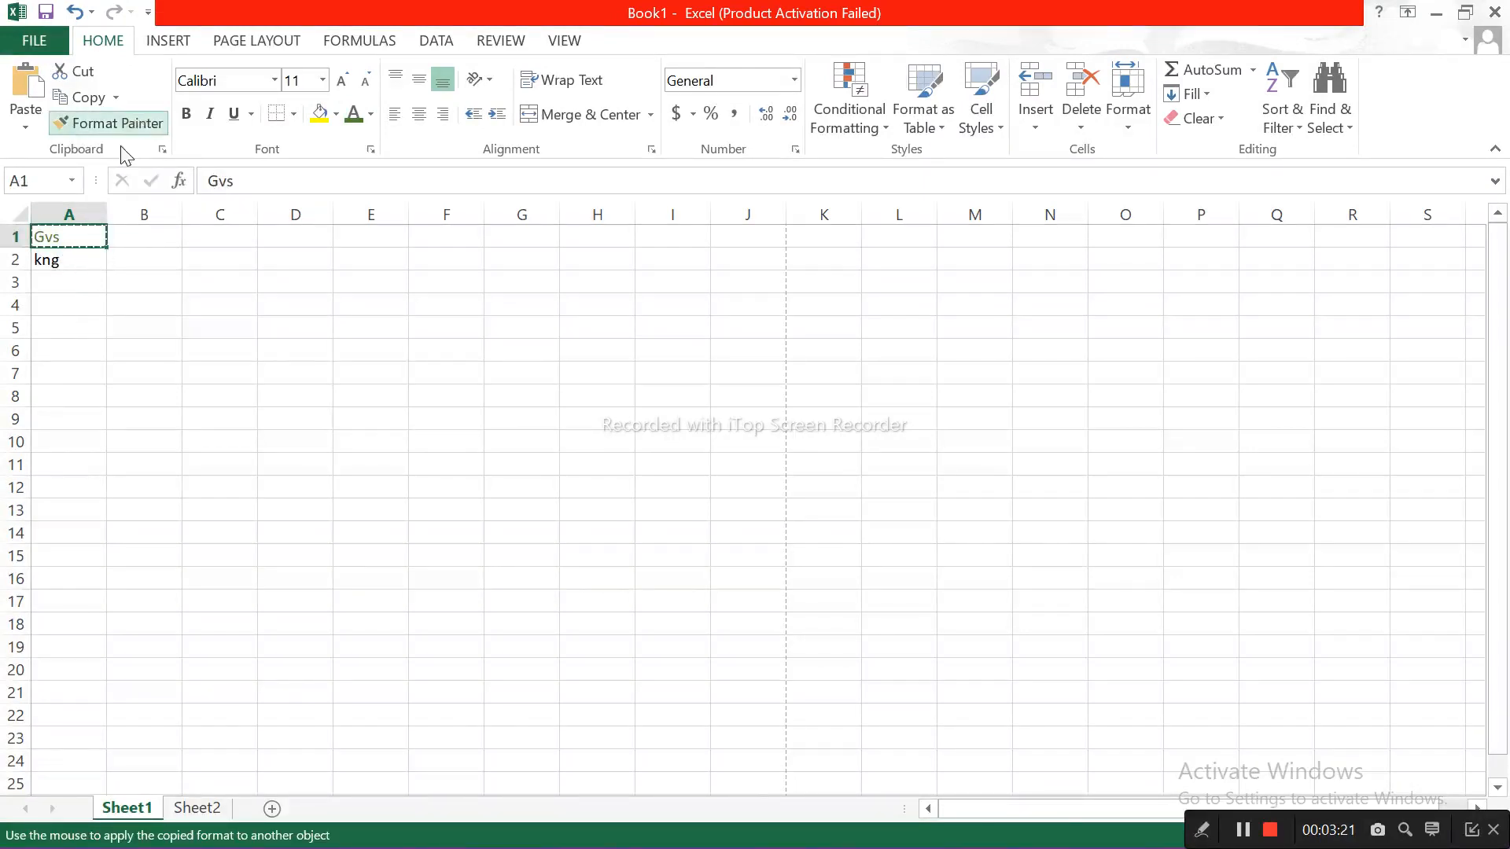
{"action": "left_click", "coordinate": [81, 261]}
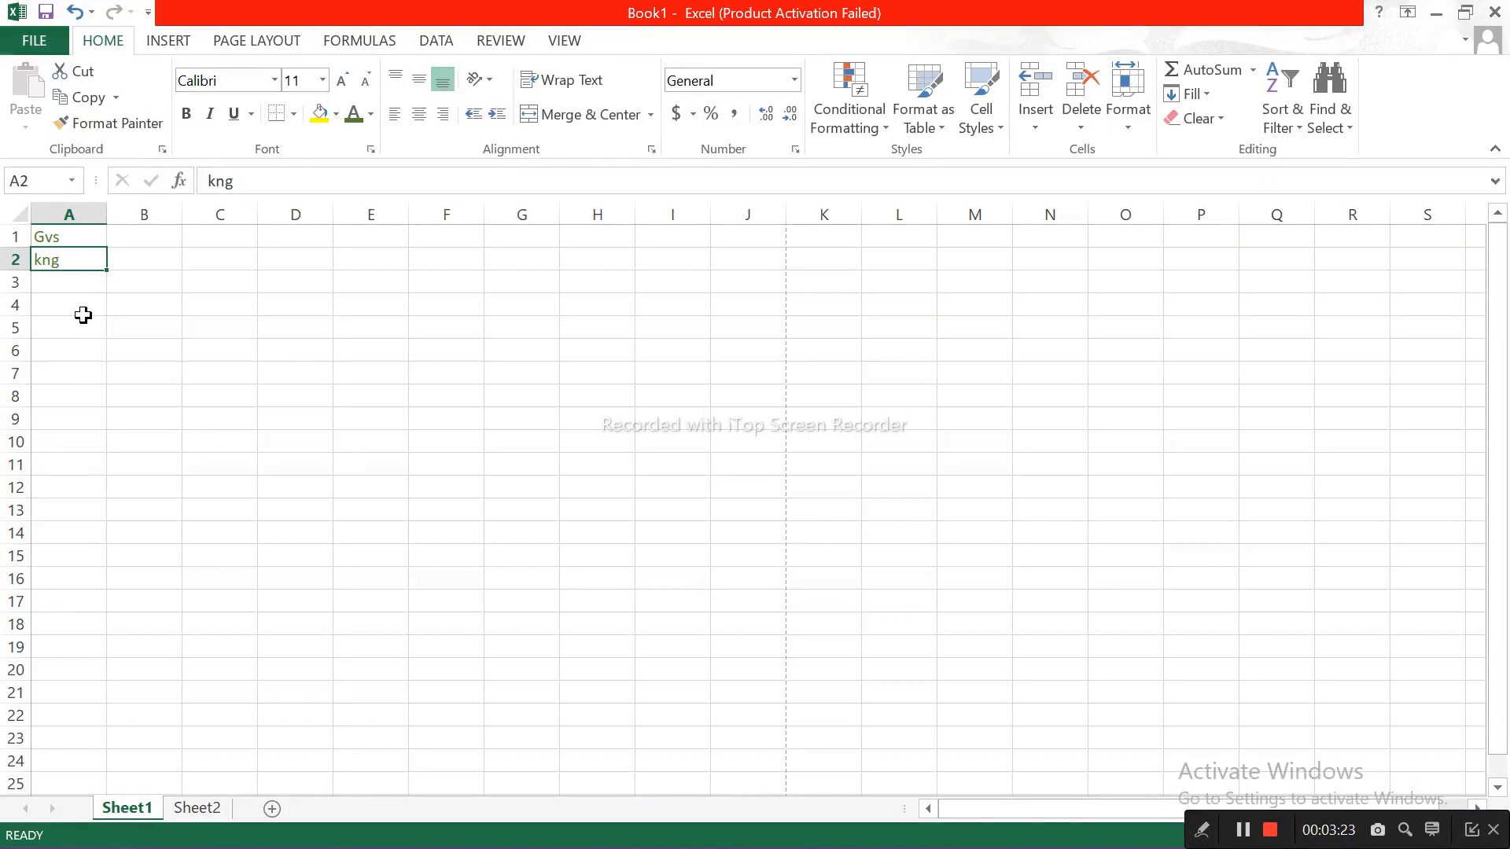
Step: Merge and center cells A1:B1 across the "Gvs" text
{"action": "left_click", "coordinate": [216, 82]}
{"action": "left_click", "coordinate": [215, 82]}
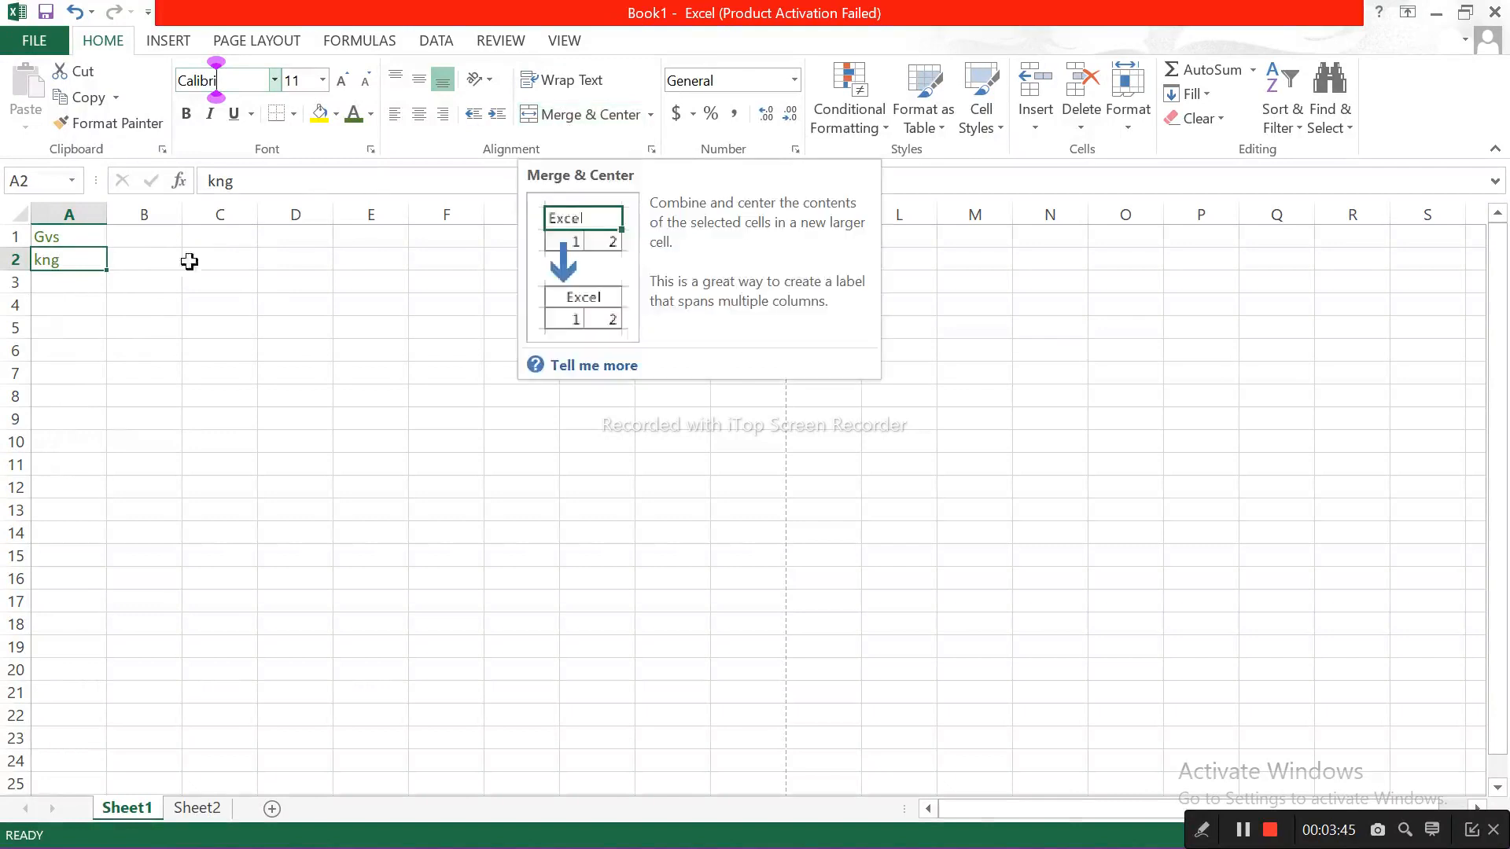
{"action": "left_click_drag", "start_coordinate": [81, 236], "coordinate": [135, 245]}
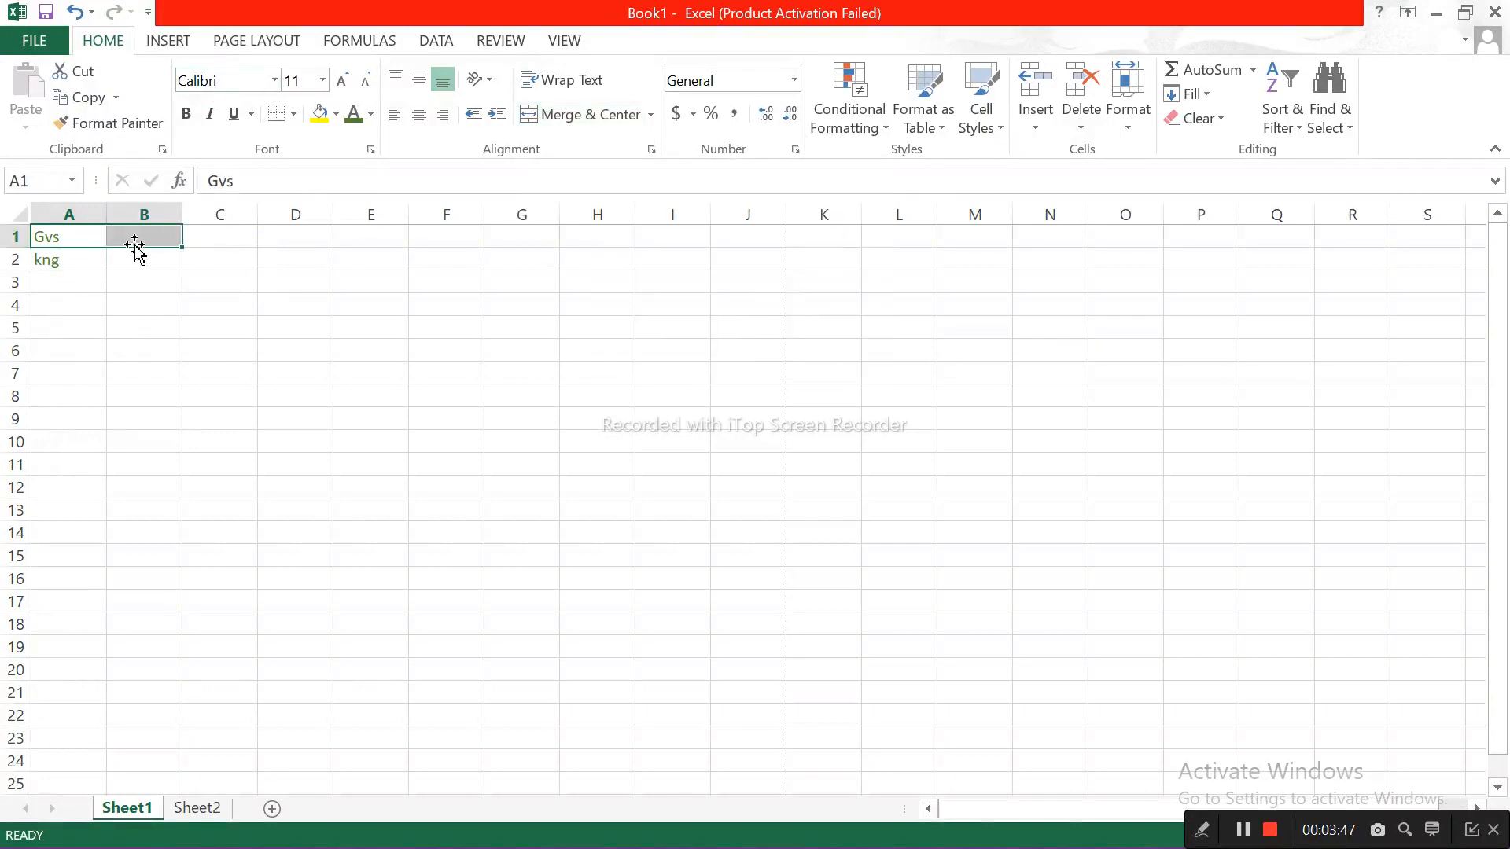
{"action": "left_click", "coordinate": [651, 115]}
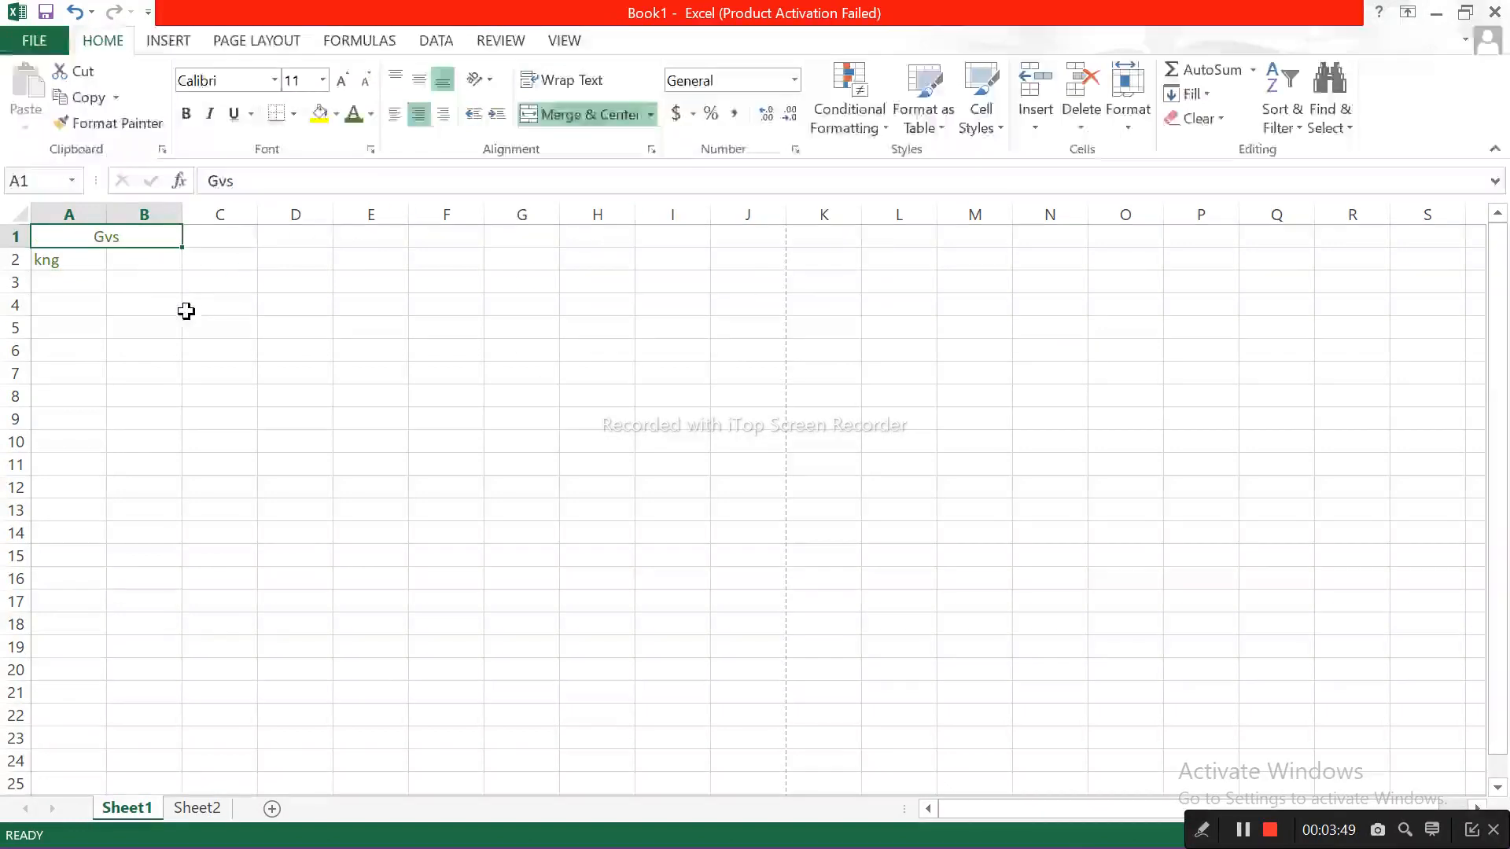
Step: Apply the accounting number format and comma style to cell B2, and insert a new cell at that position
{"action": "left_click", "coordinate": [155, 265]}
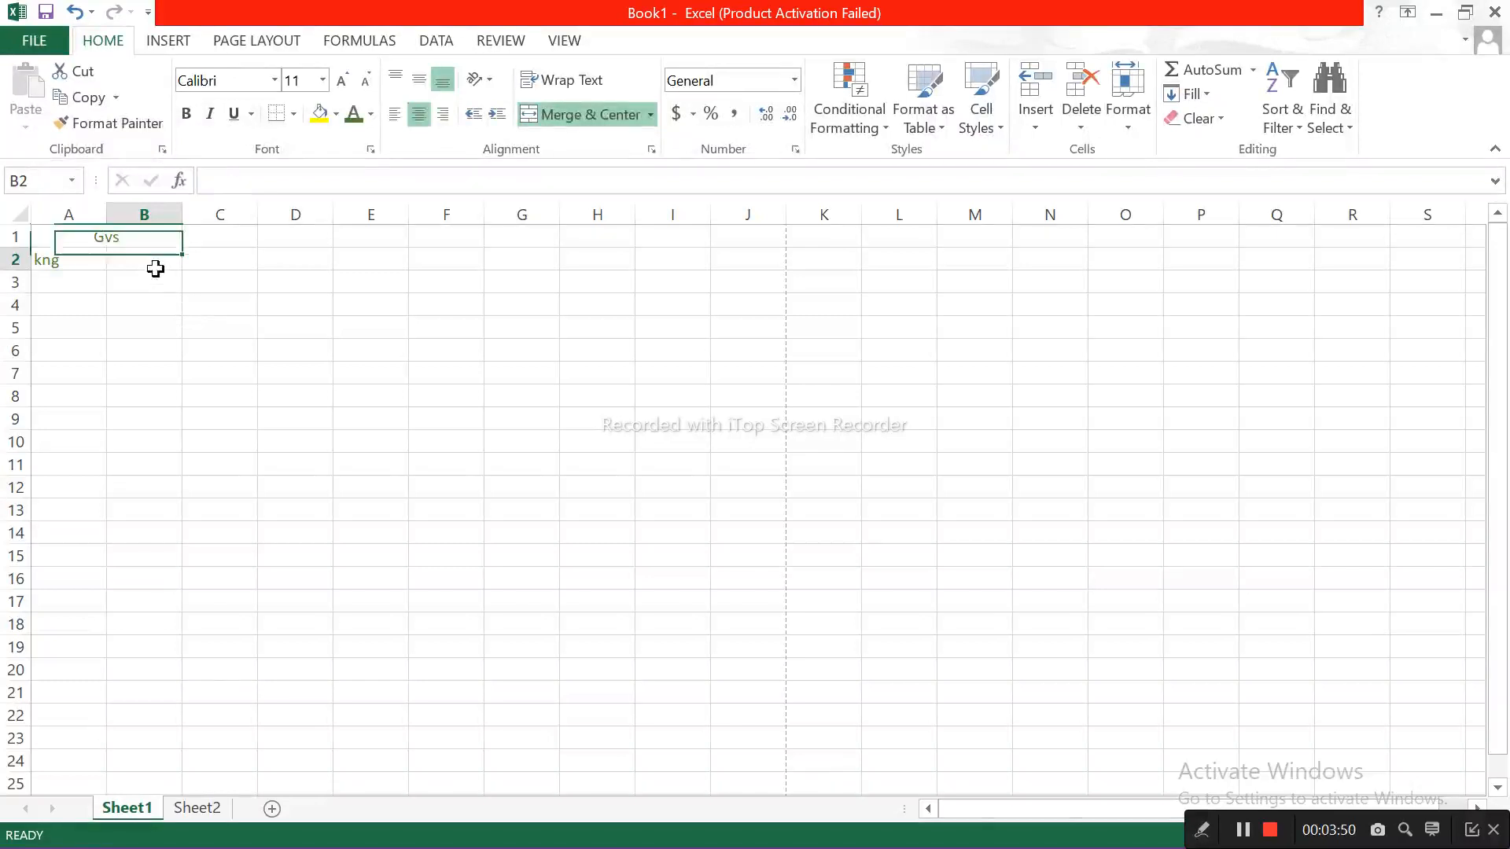
{"action": "left_click", "coordinate": [677, 115]}
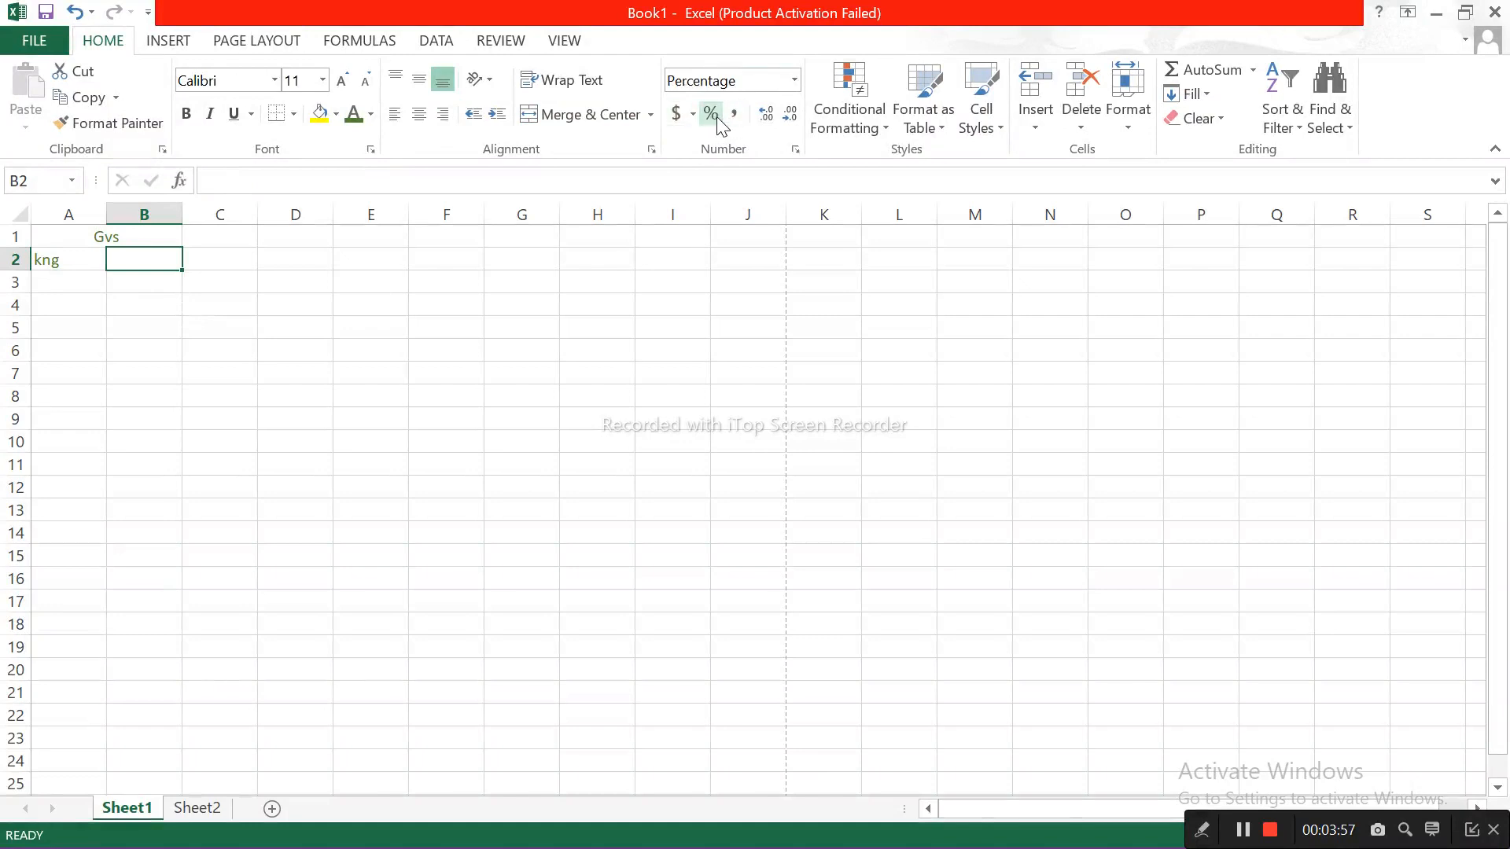
{"action": "left_click", "coordinate": [738, 118]}
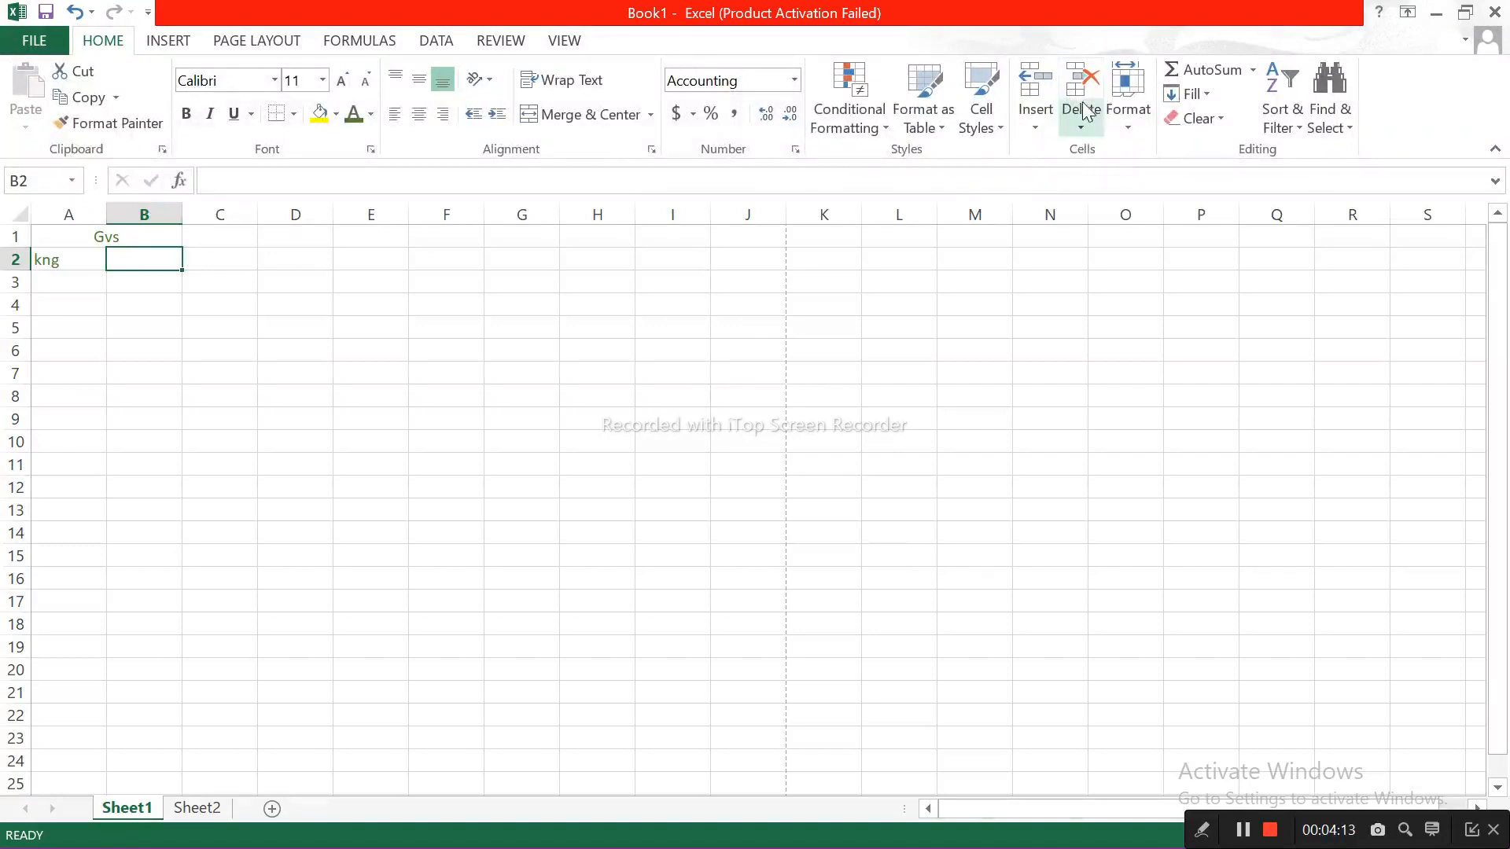
{"action": "left_click", "coordinate": [1030, 98]}
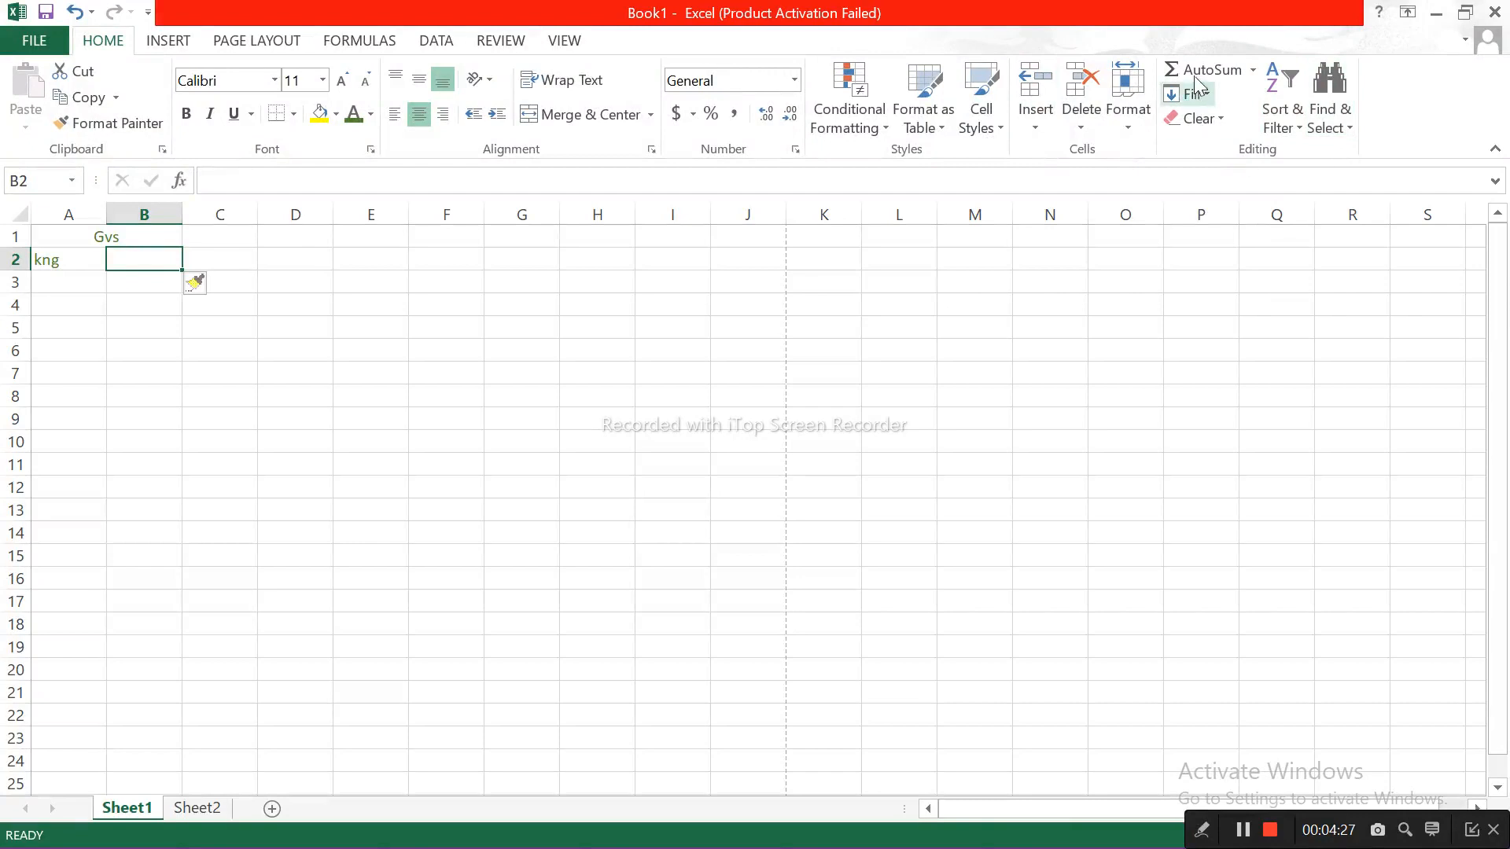
Step: Look through the command sets for inserting, page layout, formulas, data, review and view
{"action": "left_click", "coordinate": [178, 43]}
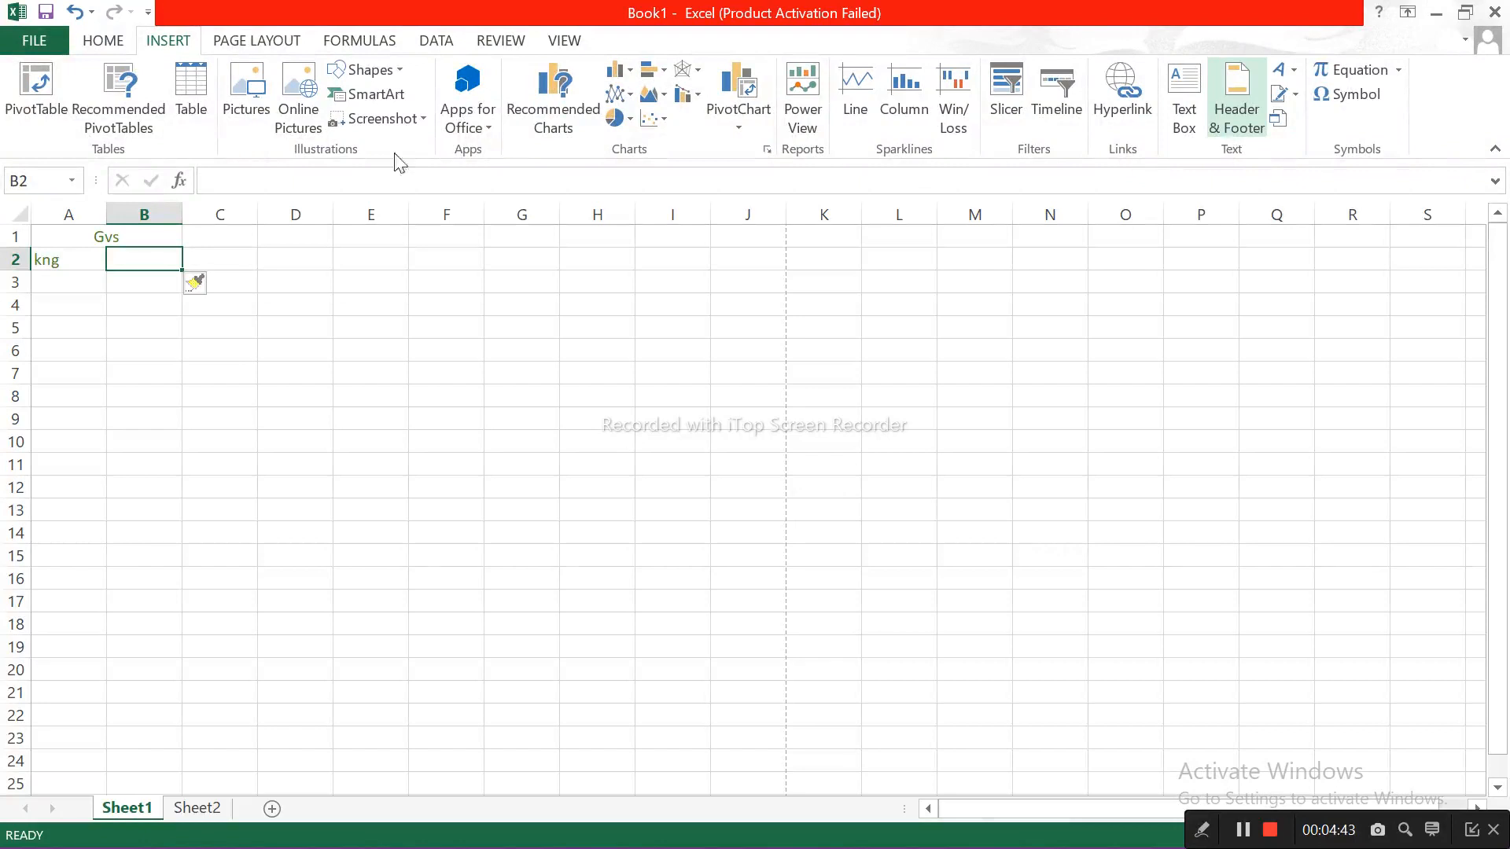
{"action": "left_click", "coordinate": [246, 46]}
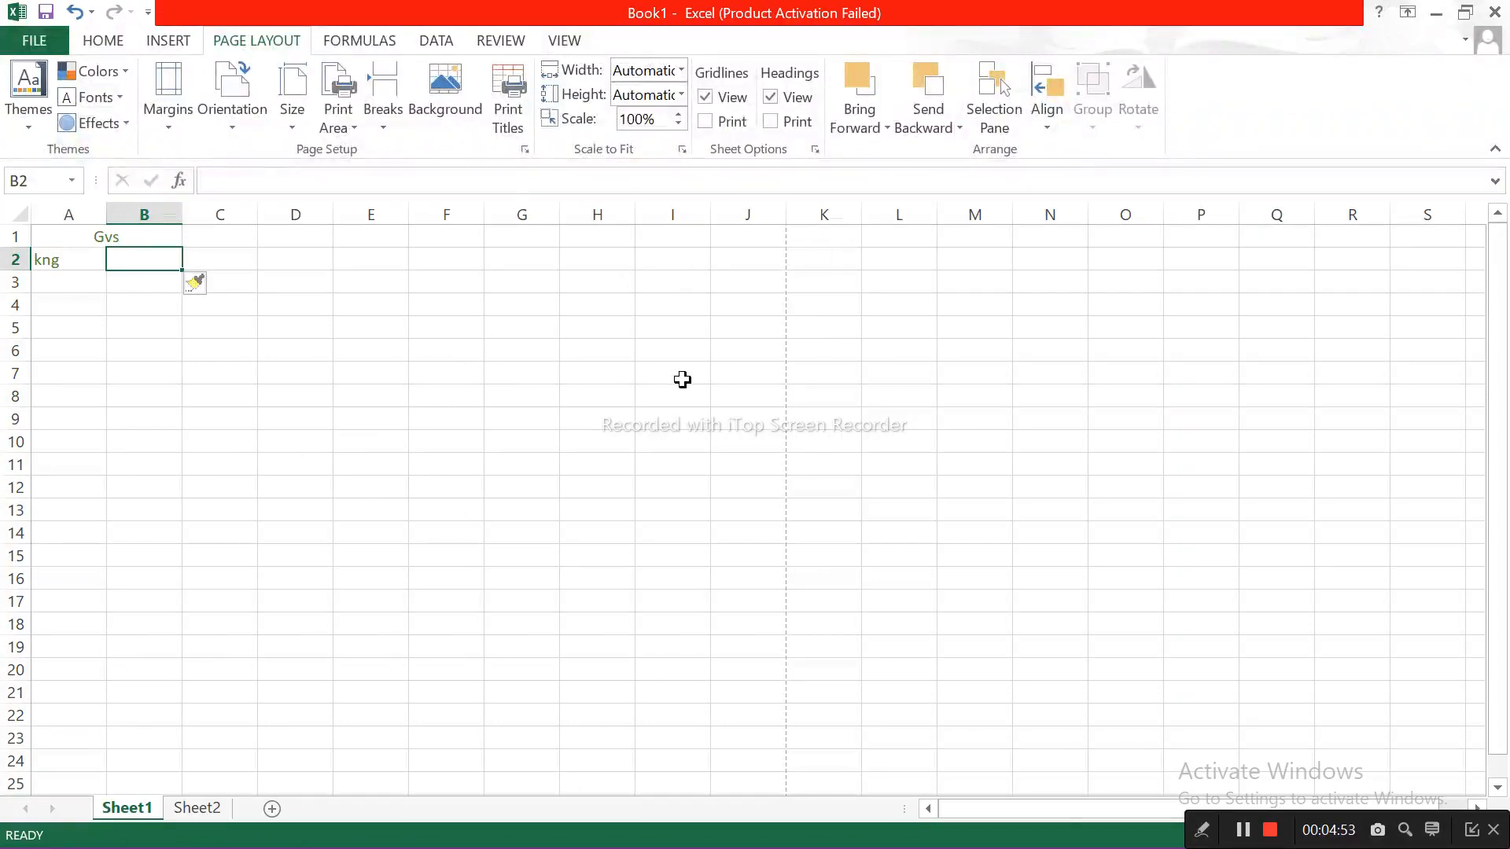
{"action": "left_click", "coordinate": [353, 40]}
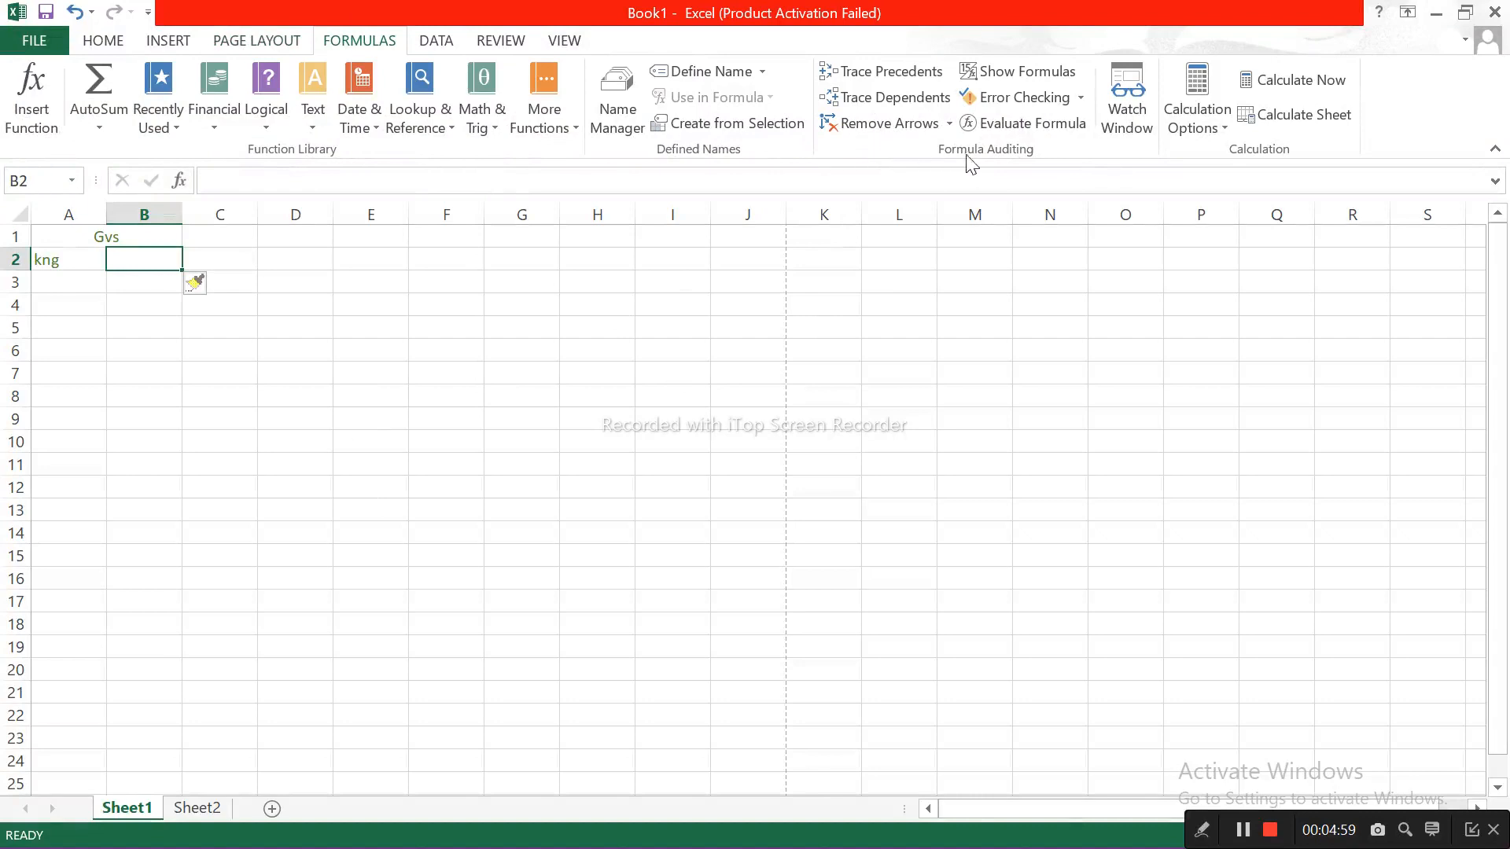
{"action": "left_click", "coordinate": [452, 46]}
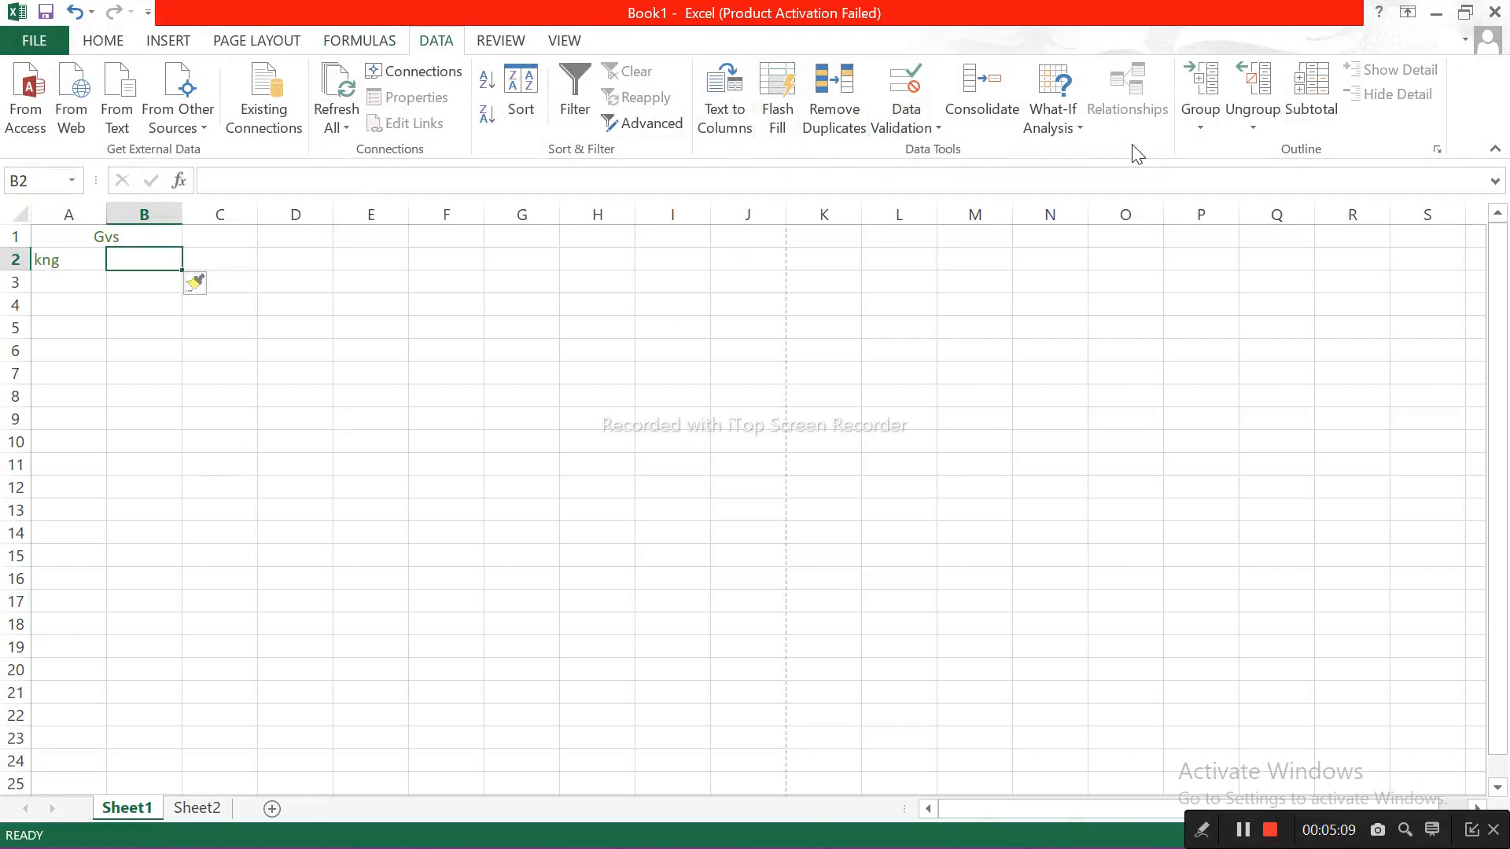
{"action": "left_click", "coordinate": [495, 44]}
{"action": "left_click", "coordinate": [563, 44]}
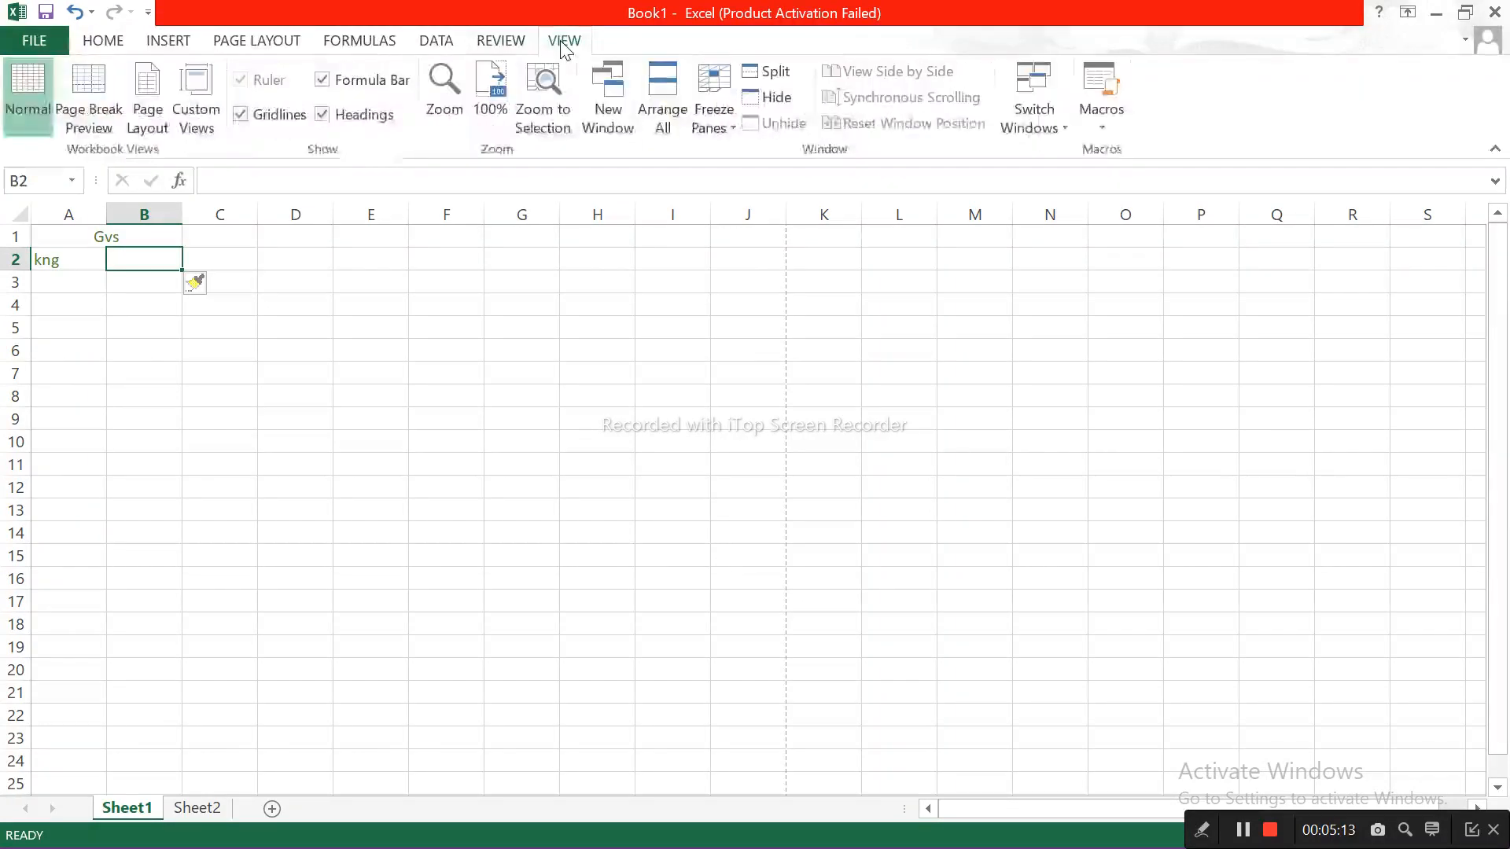
{"action": "left_click", "coordinate": [227, 397]}
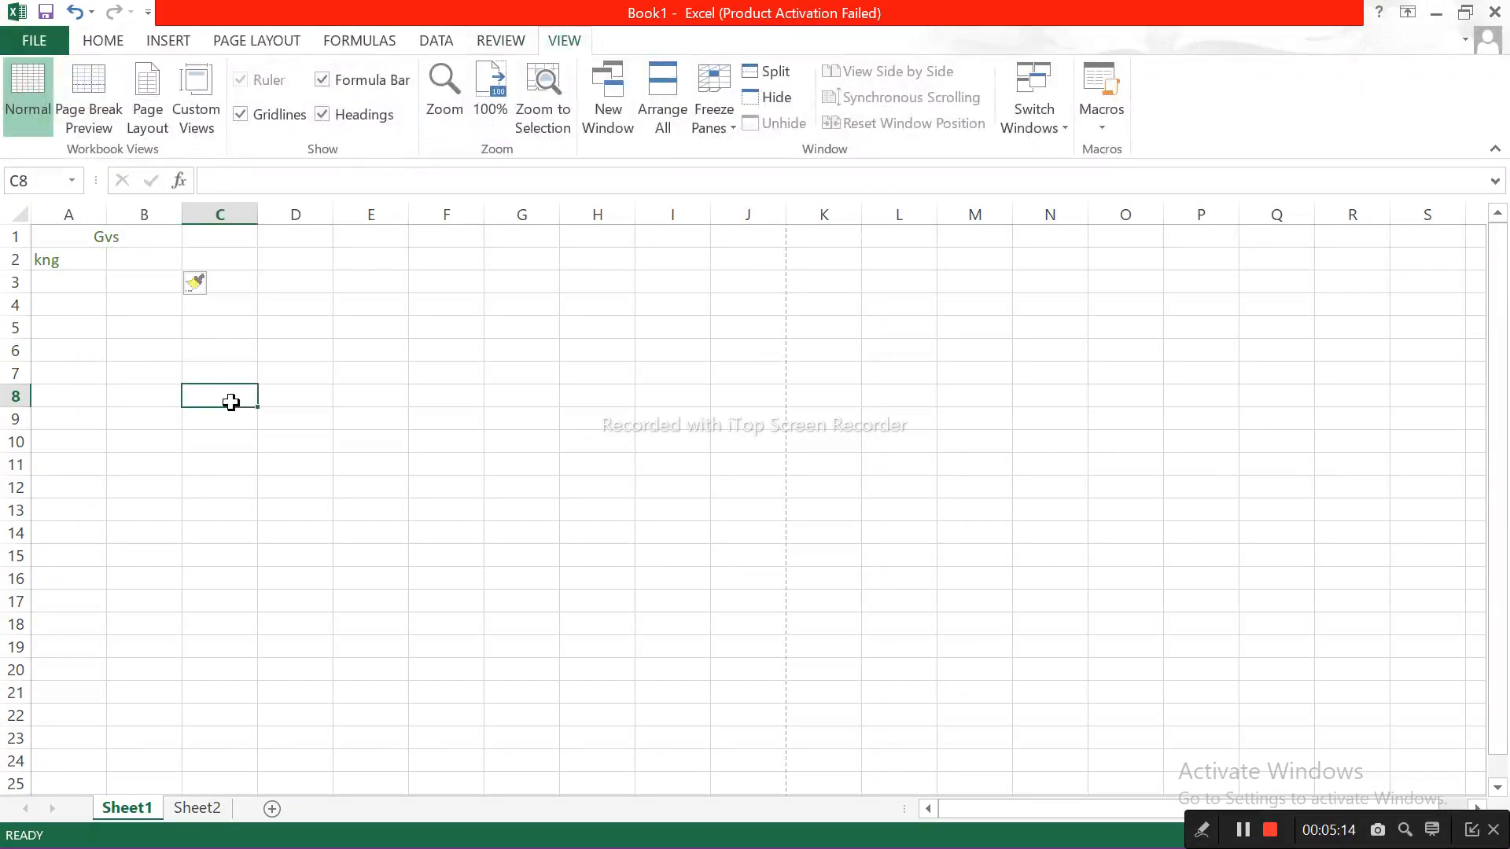
{"action": "left_click", "coordinate": [126, 302]}
{"action": "left_click", "coordinate": [546, 417]}
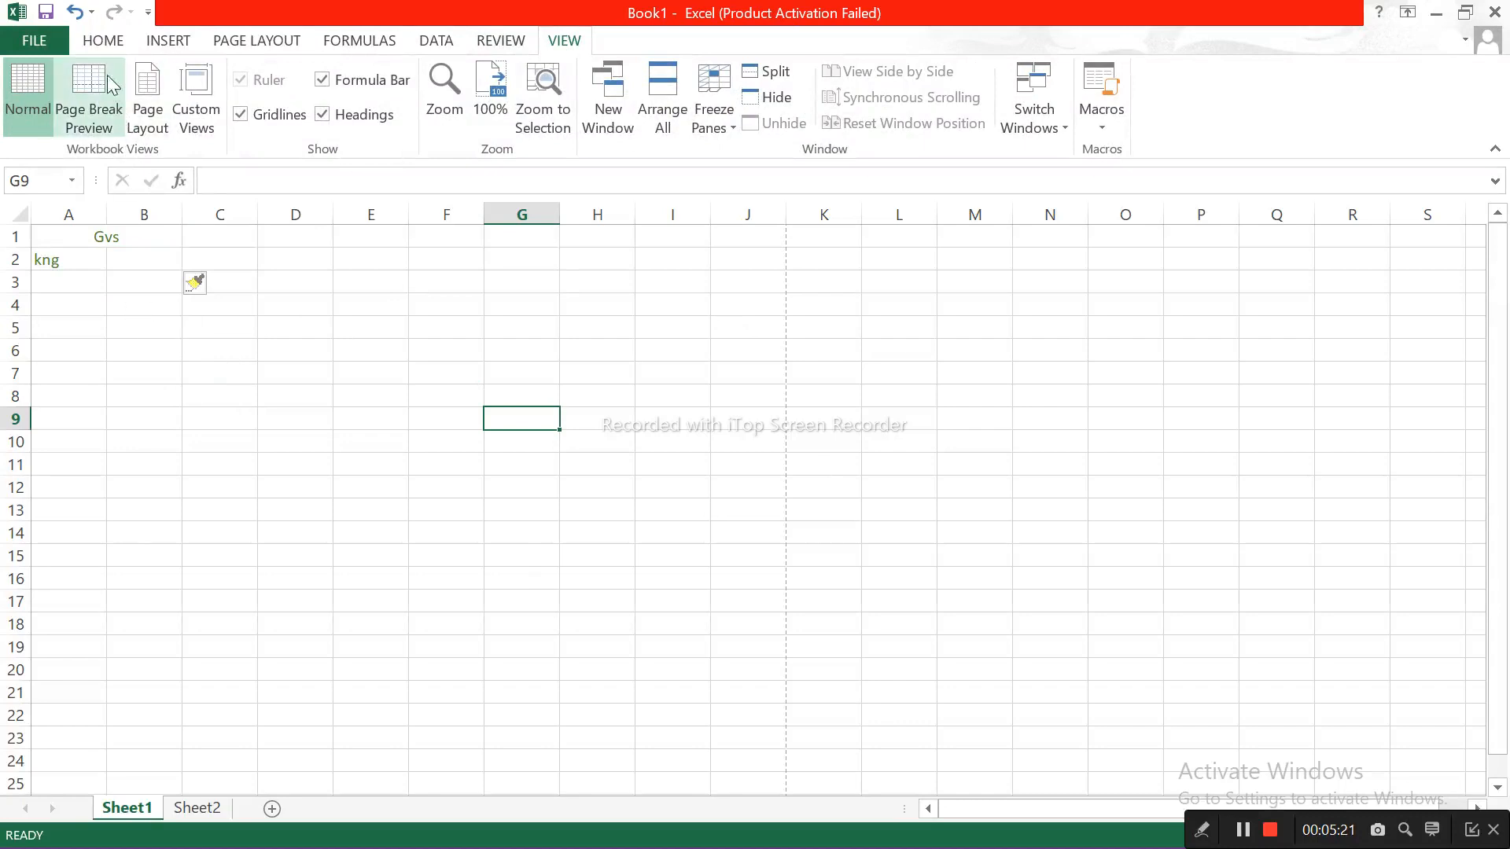
Step: Select column H, followed by individual cells including C6 and E7
{"action": "left_click", "coordinate": [88, 40]}
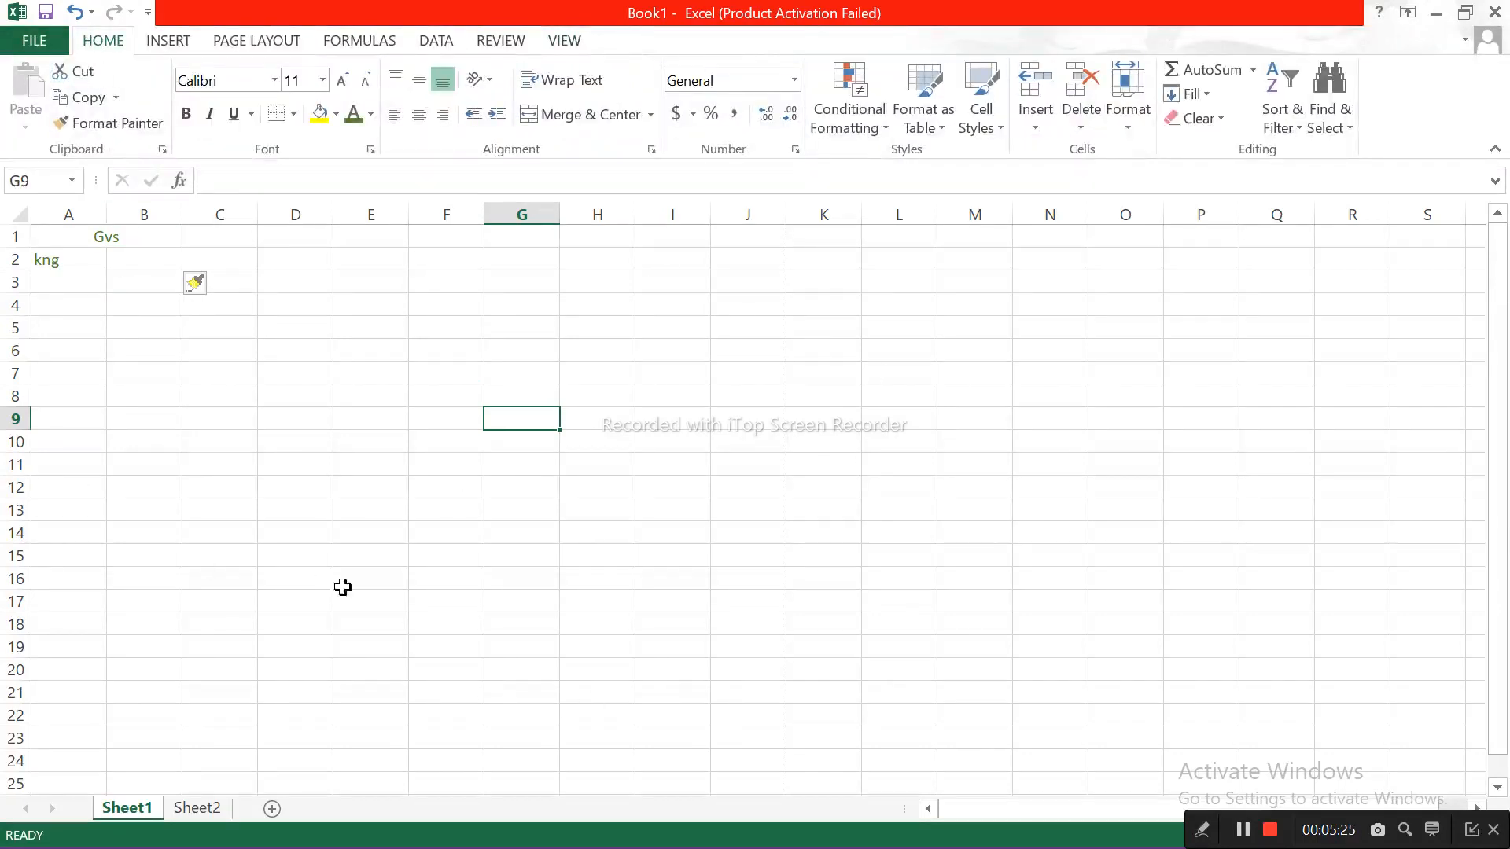
{"action": "left_click", "coordinate": [624, 208]}
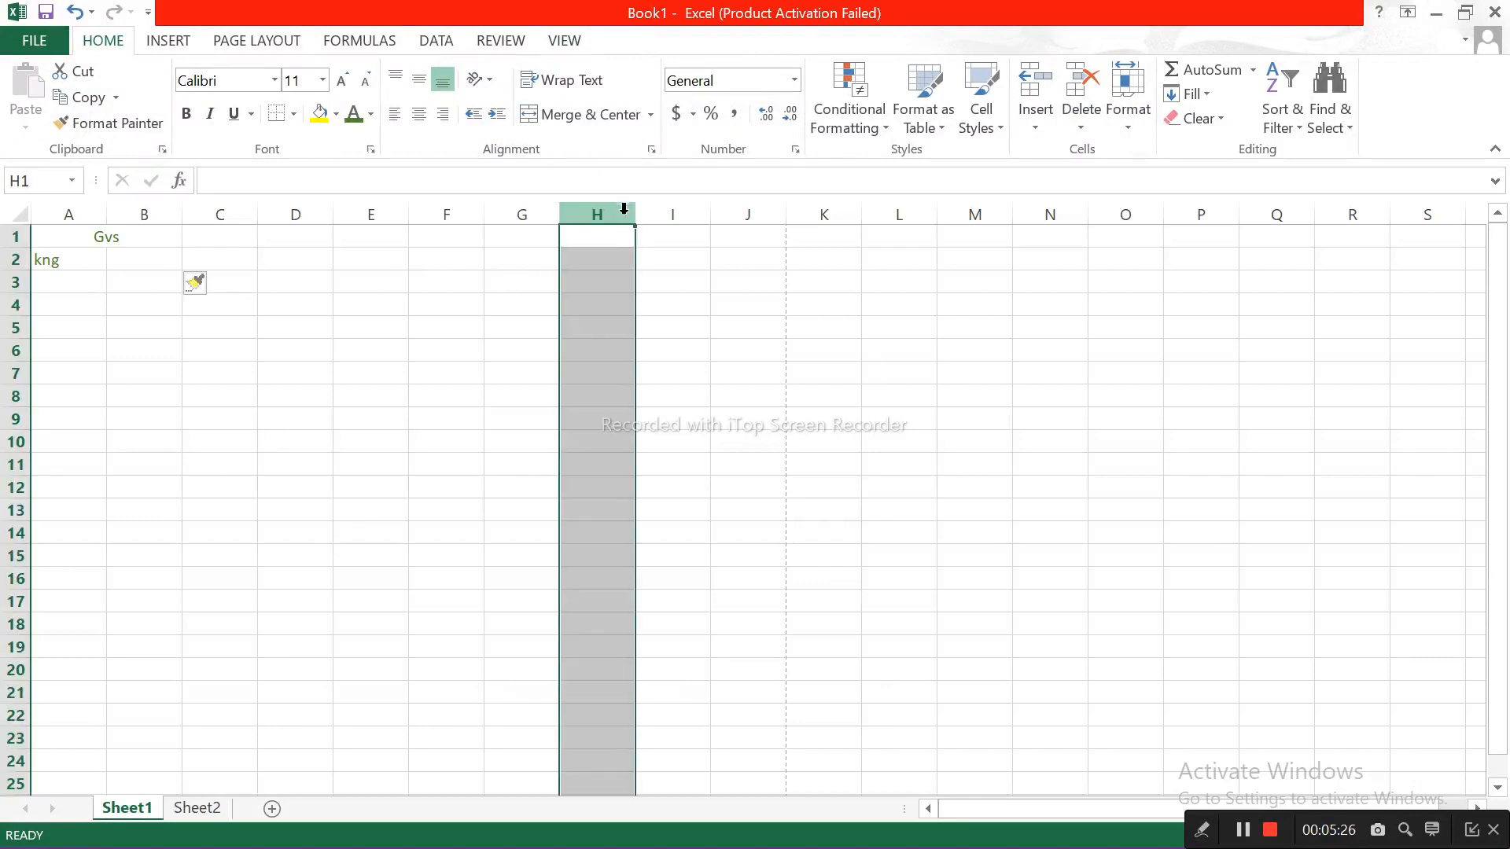
{"action": "left_click", "coordinate": [518, 238]}
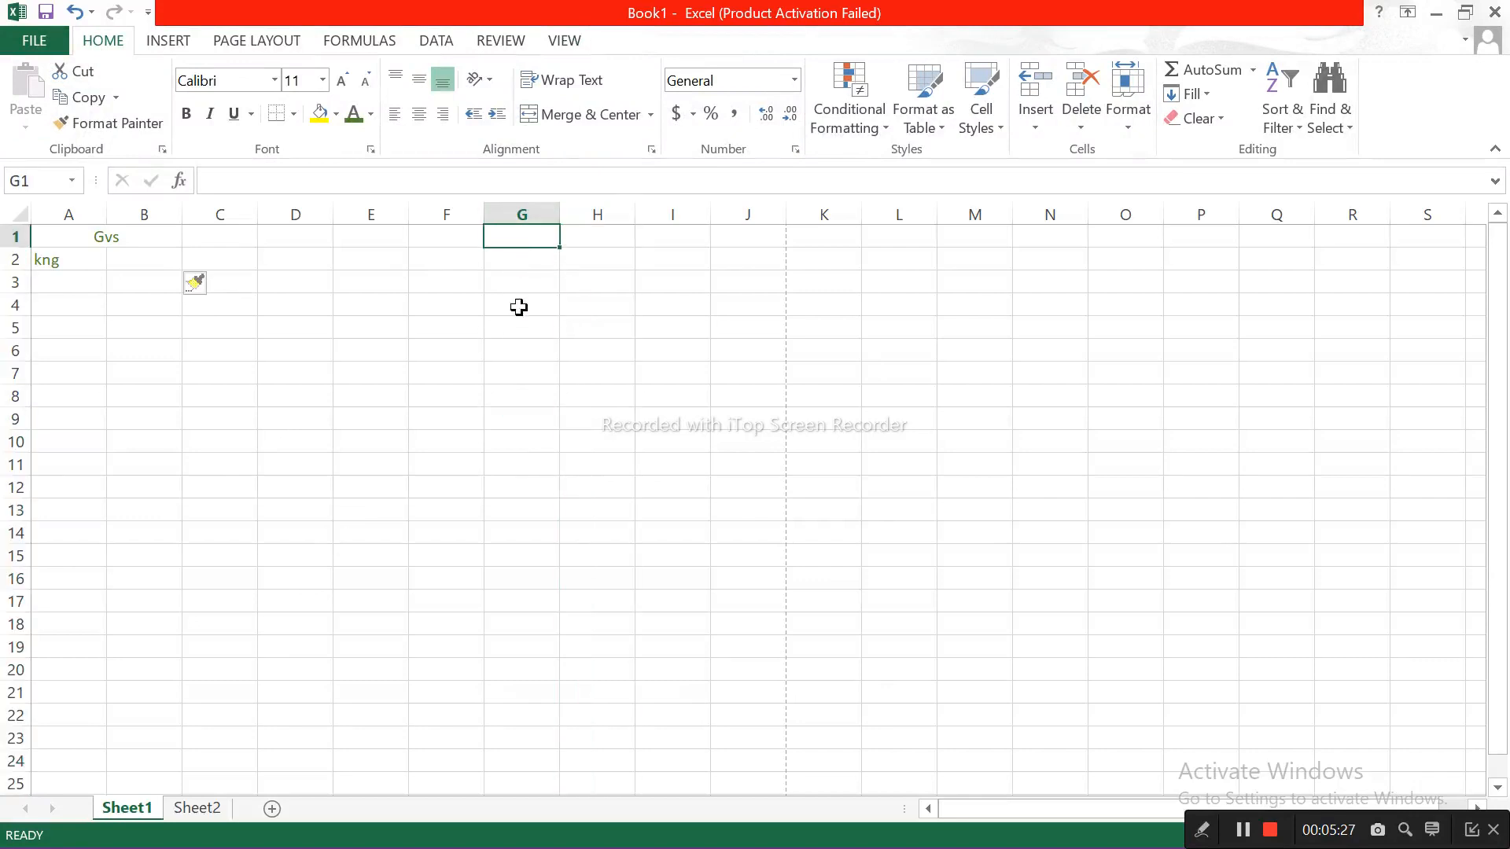
{"action": "left_click", "coordinate": [199, 351]}
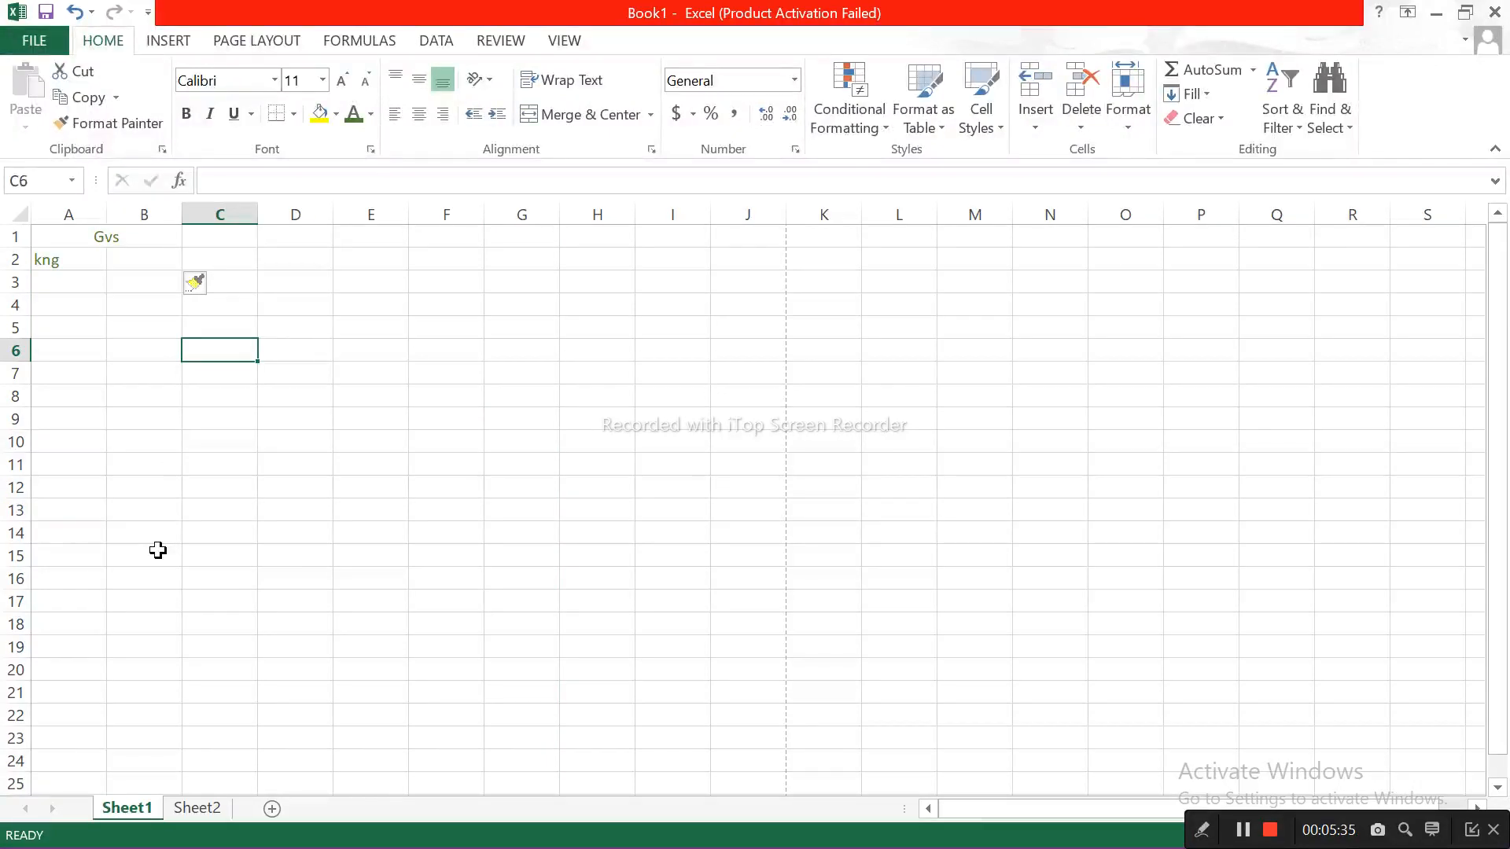
{"action": "left_click", "coordinate": [349, 378]}
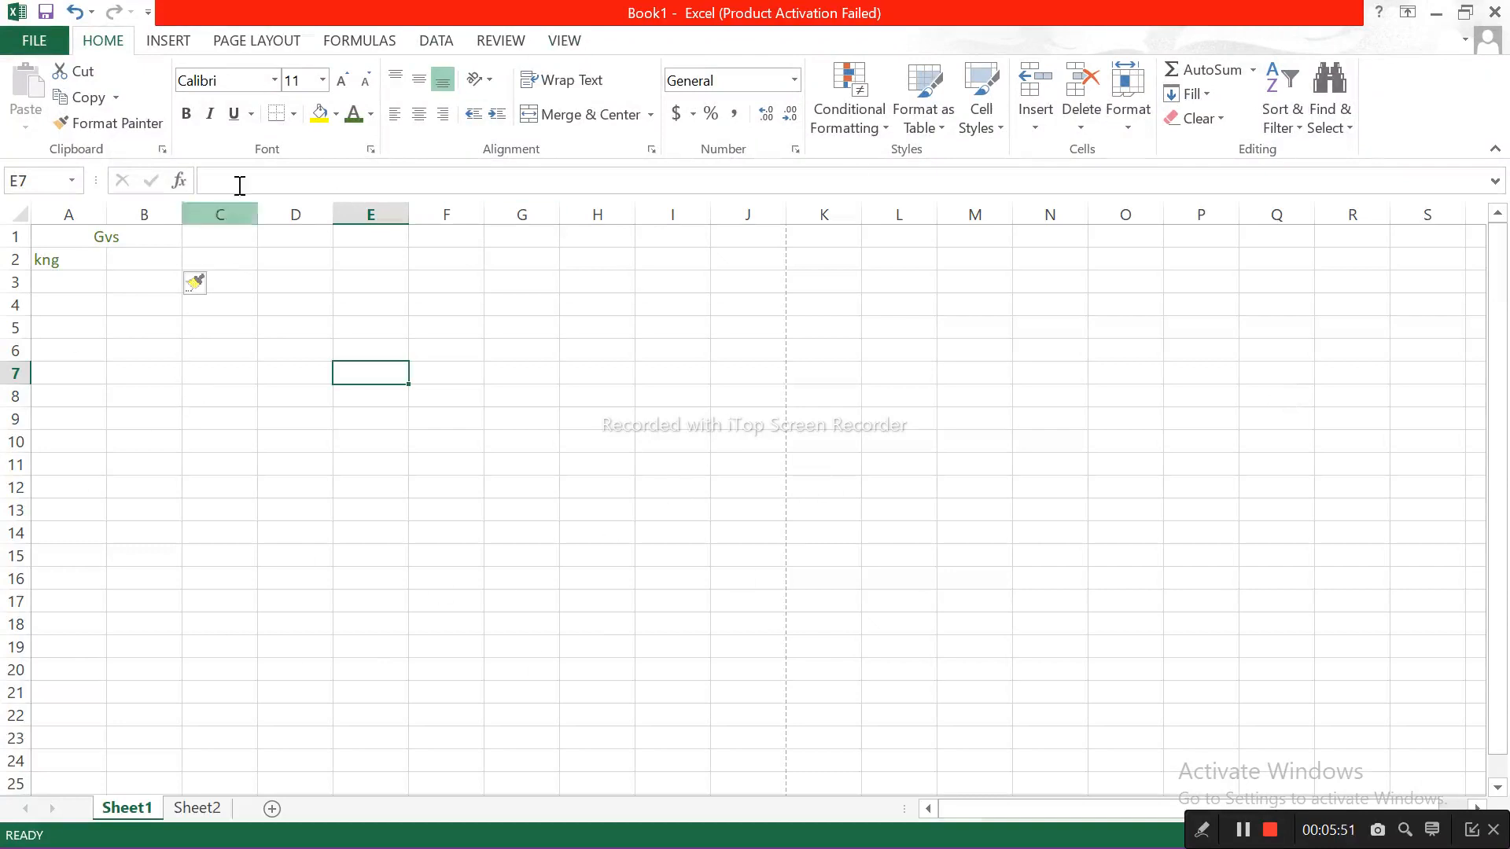
Step: Add a third worksheet, view the shortcut list on Sheet2, and return to Sheet1
{"action": "left_click", "coordinate": [191, 813]}
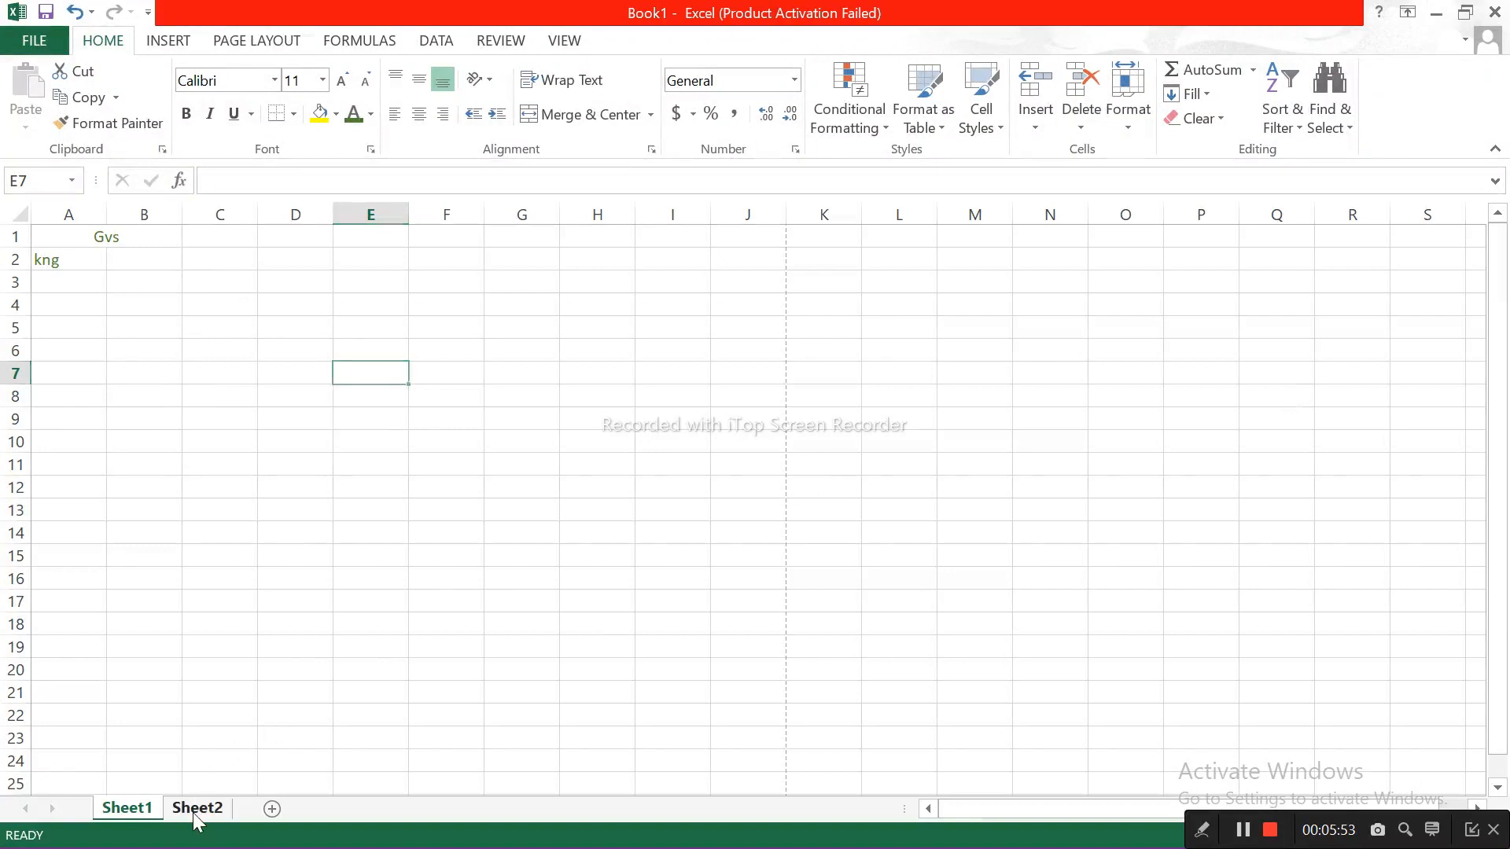
{"action": "left_click", "coordinate": [272, 808]}
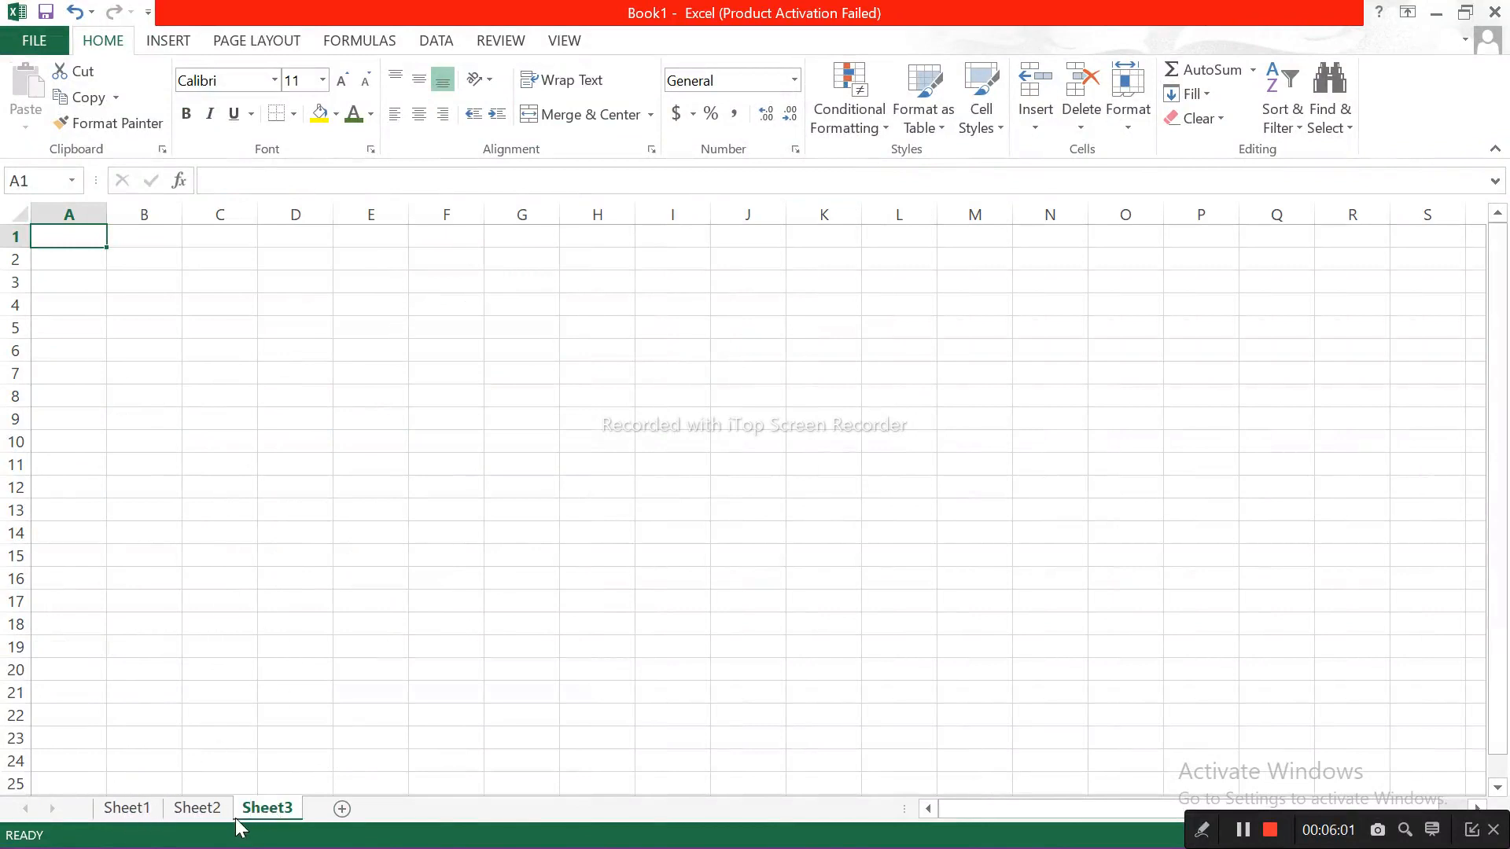
{"action": "left_click", "coordinate": [209, 813]}
{"action": "left_click", "coordinate": [130, 816]}
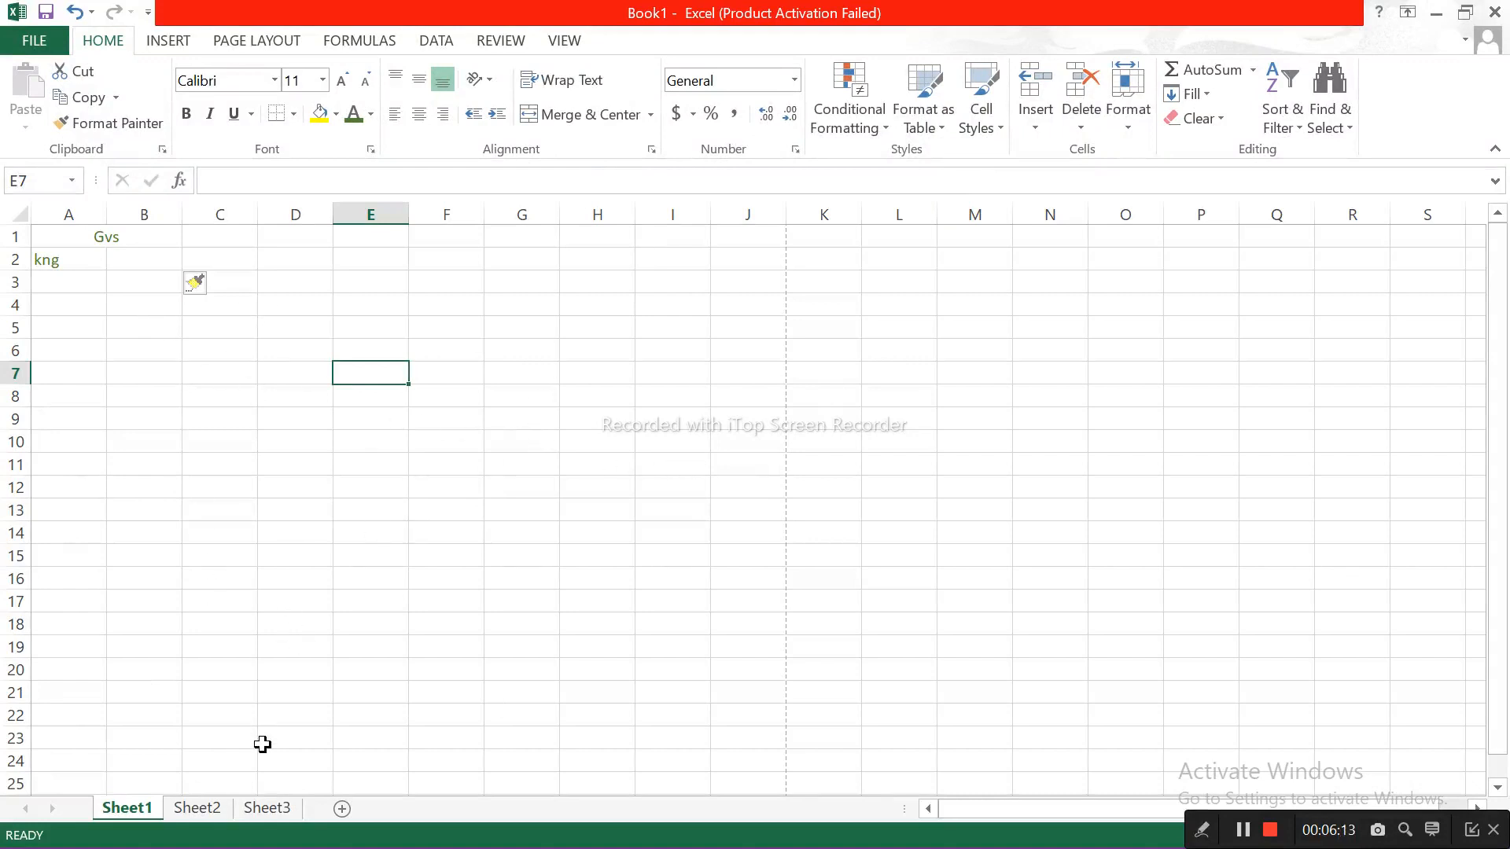
{"action": "left_click", "coordinate": [208, 813]}
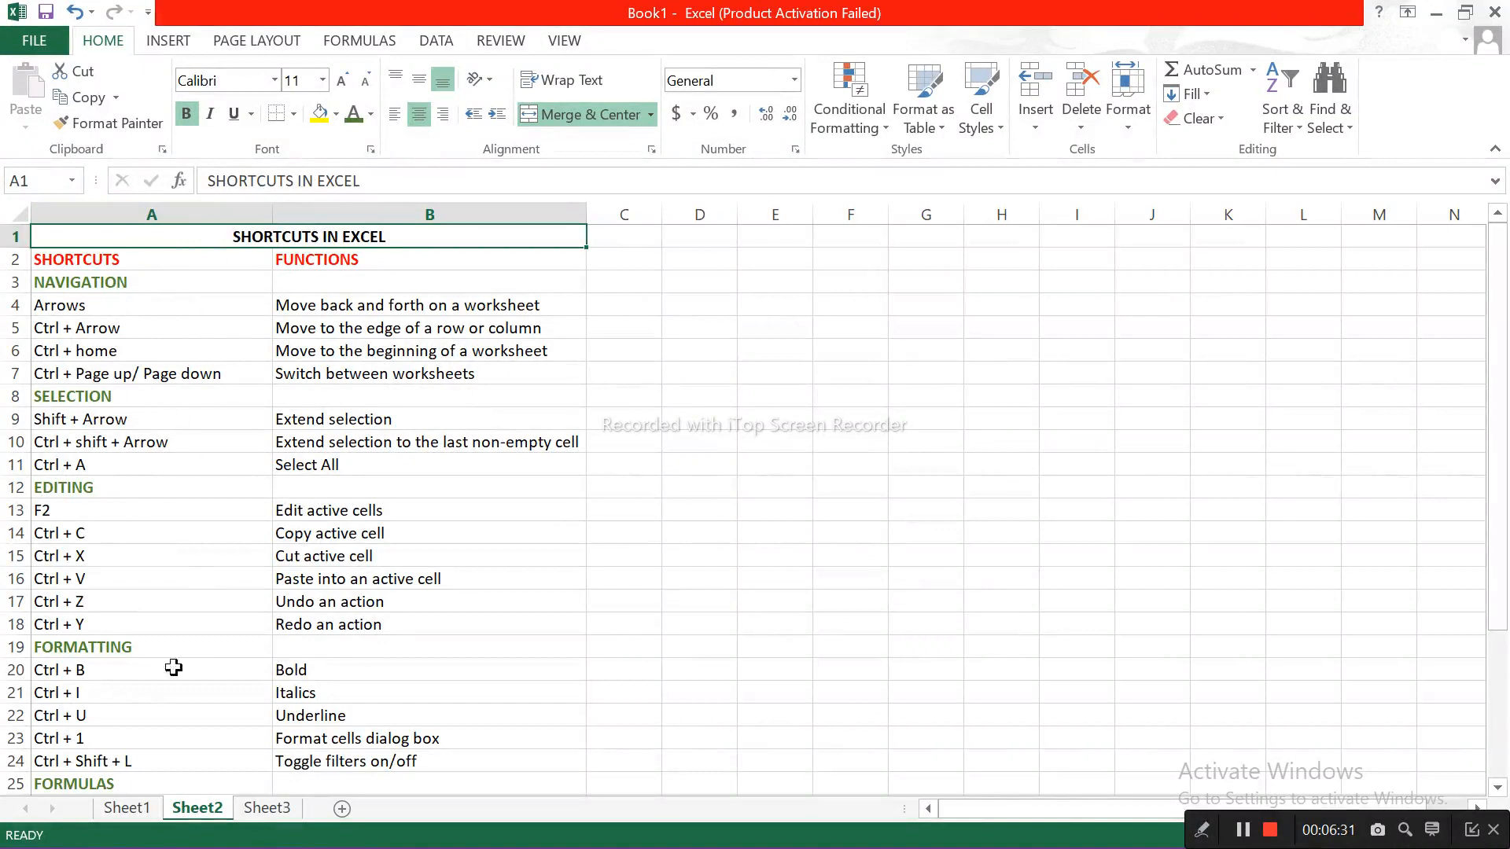
{"action": "left_click", "coordinate": [141, 813]}
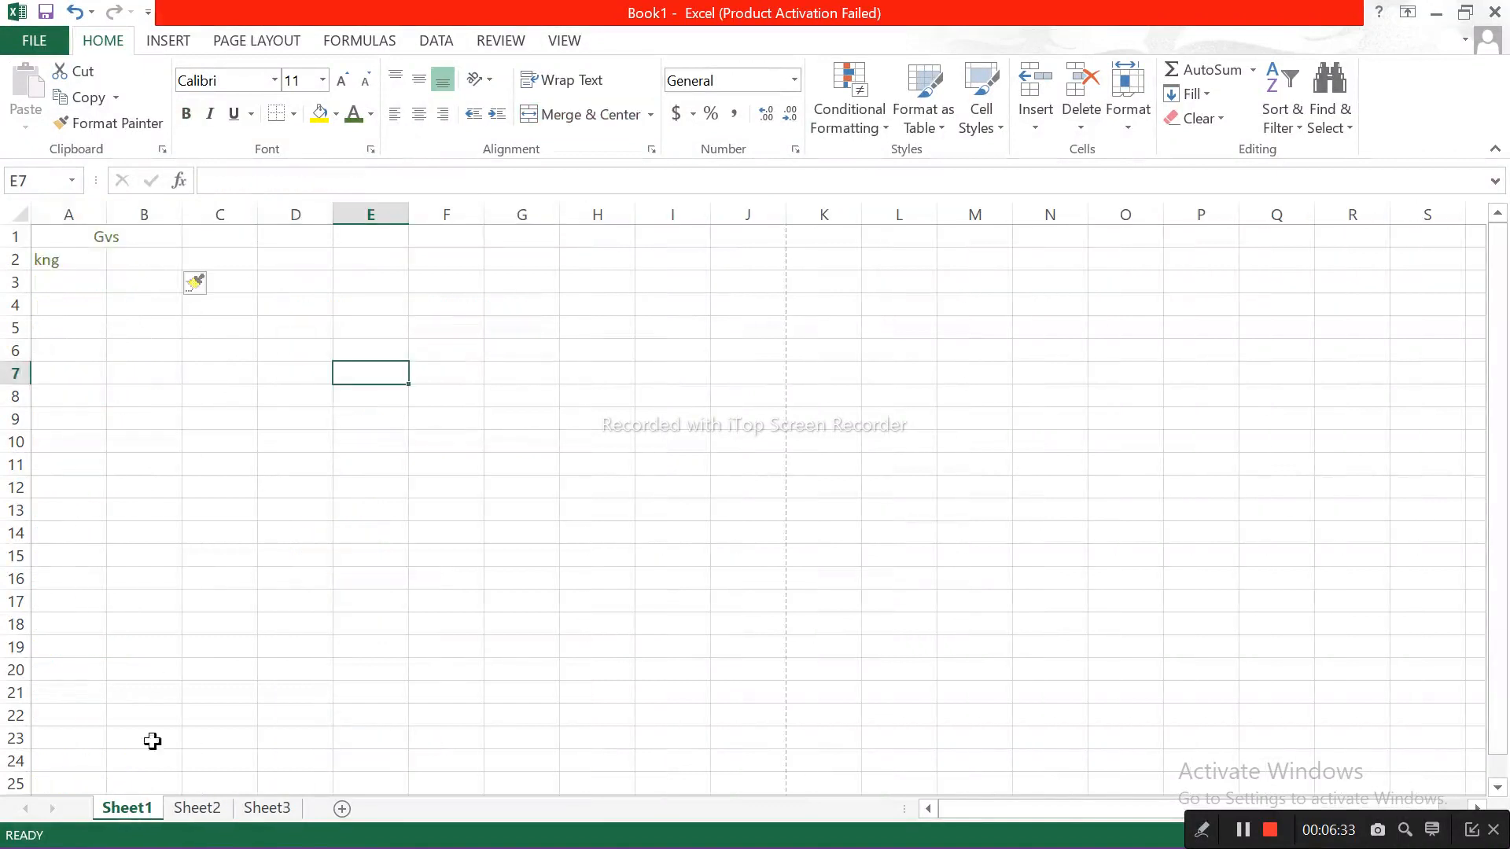
Step: Jump from cell A1 to the last column and last row of Sheet1, and return to the beginning of the sheet
{"action": "left_click", "coordinate": [58, 265]}
{"action": "left_click", "coordinate": [67, 237]}
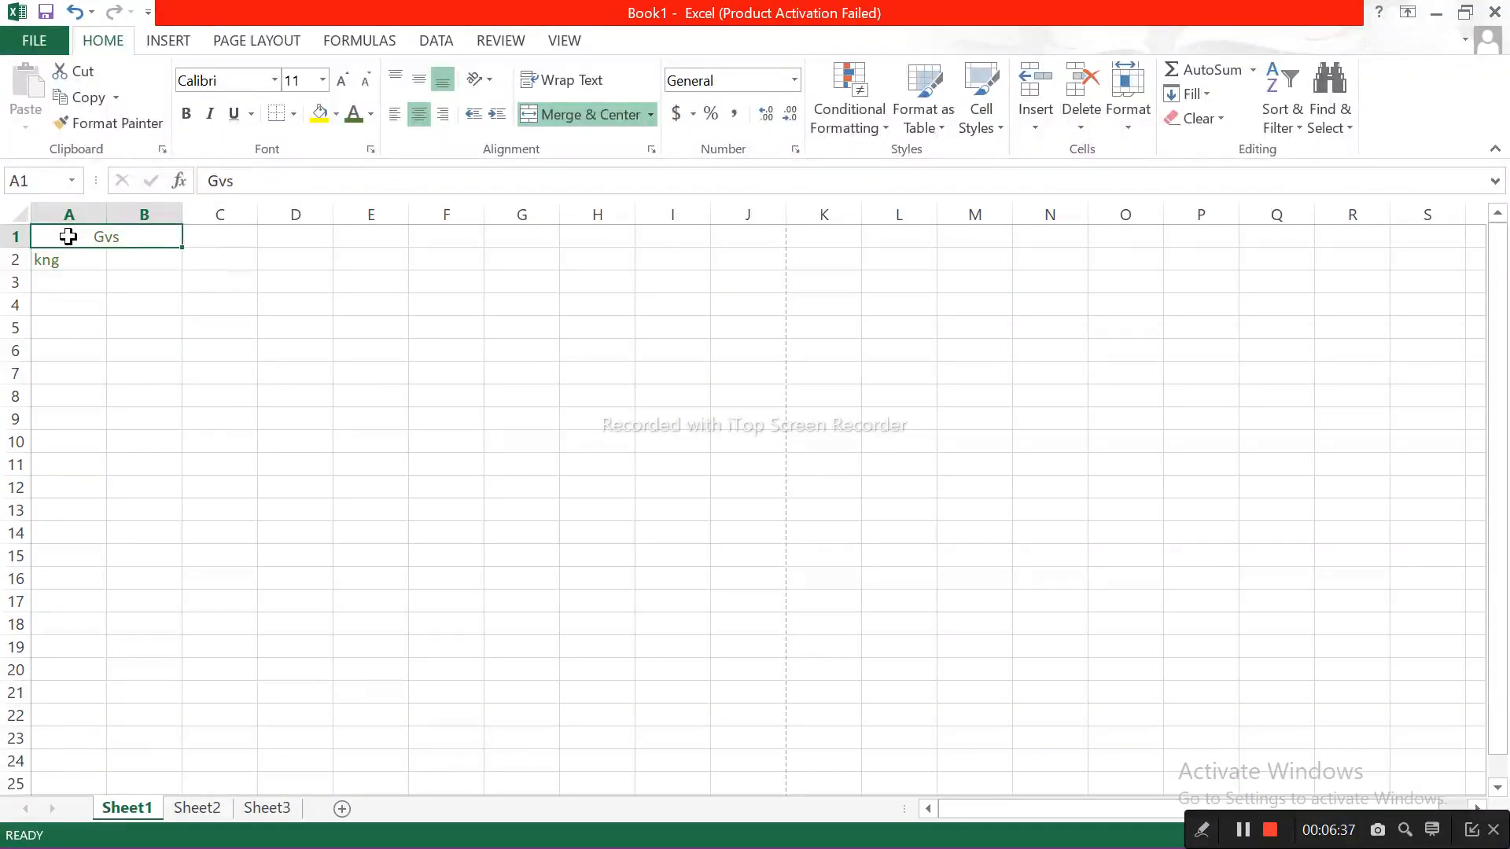
{"action": "key", "text": "ctrl+Right"}
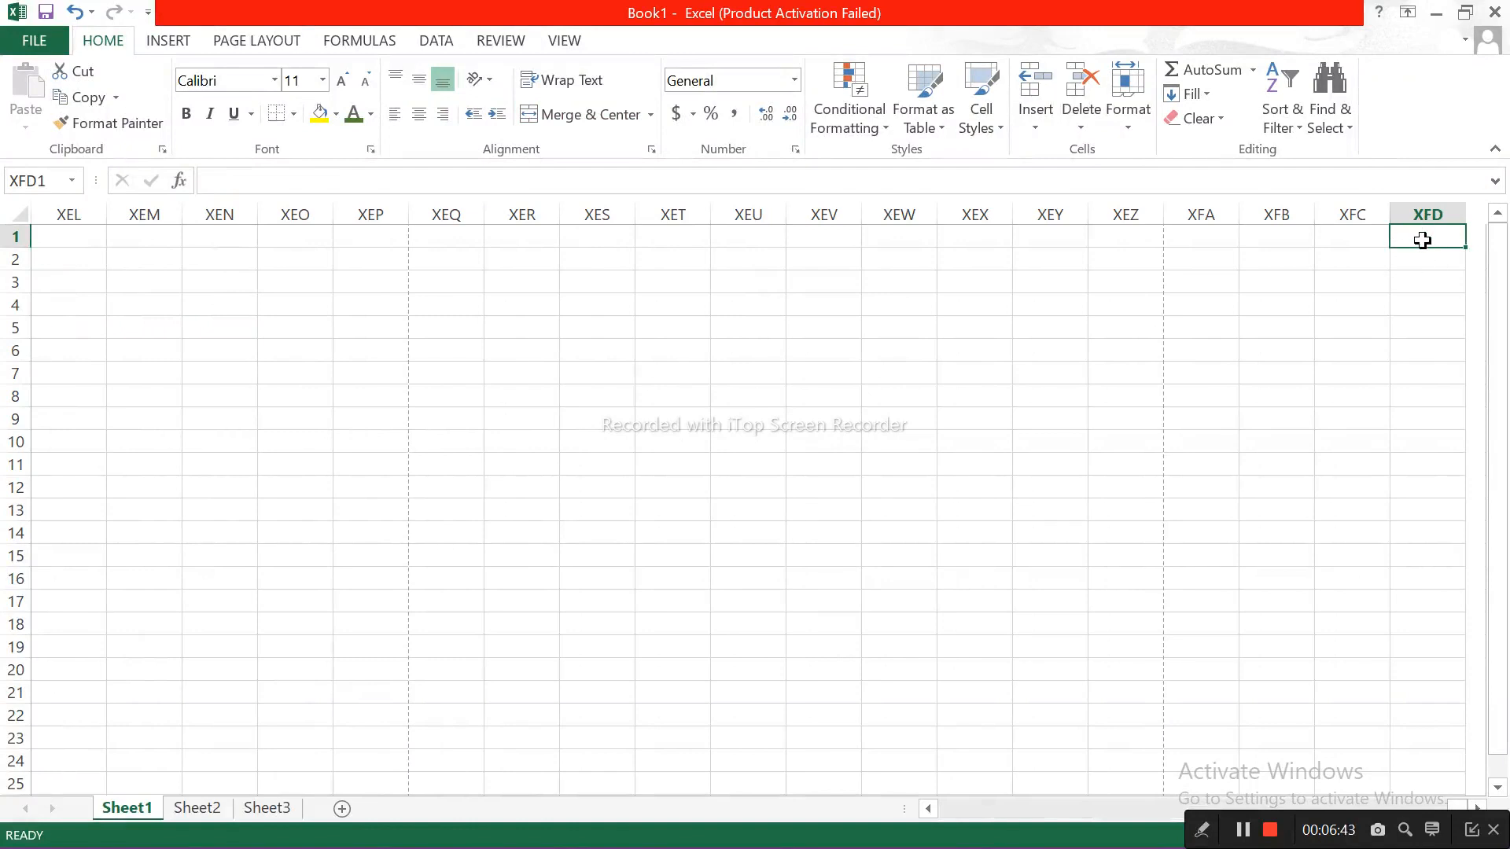
{"action": "key", "text": "ctrl+Down"}
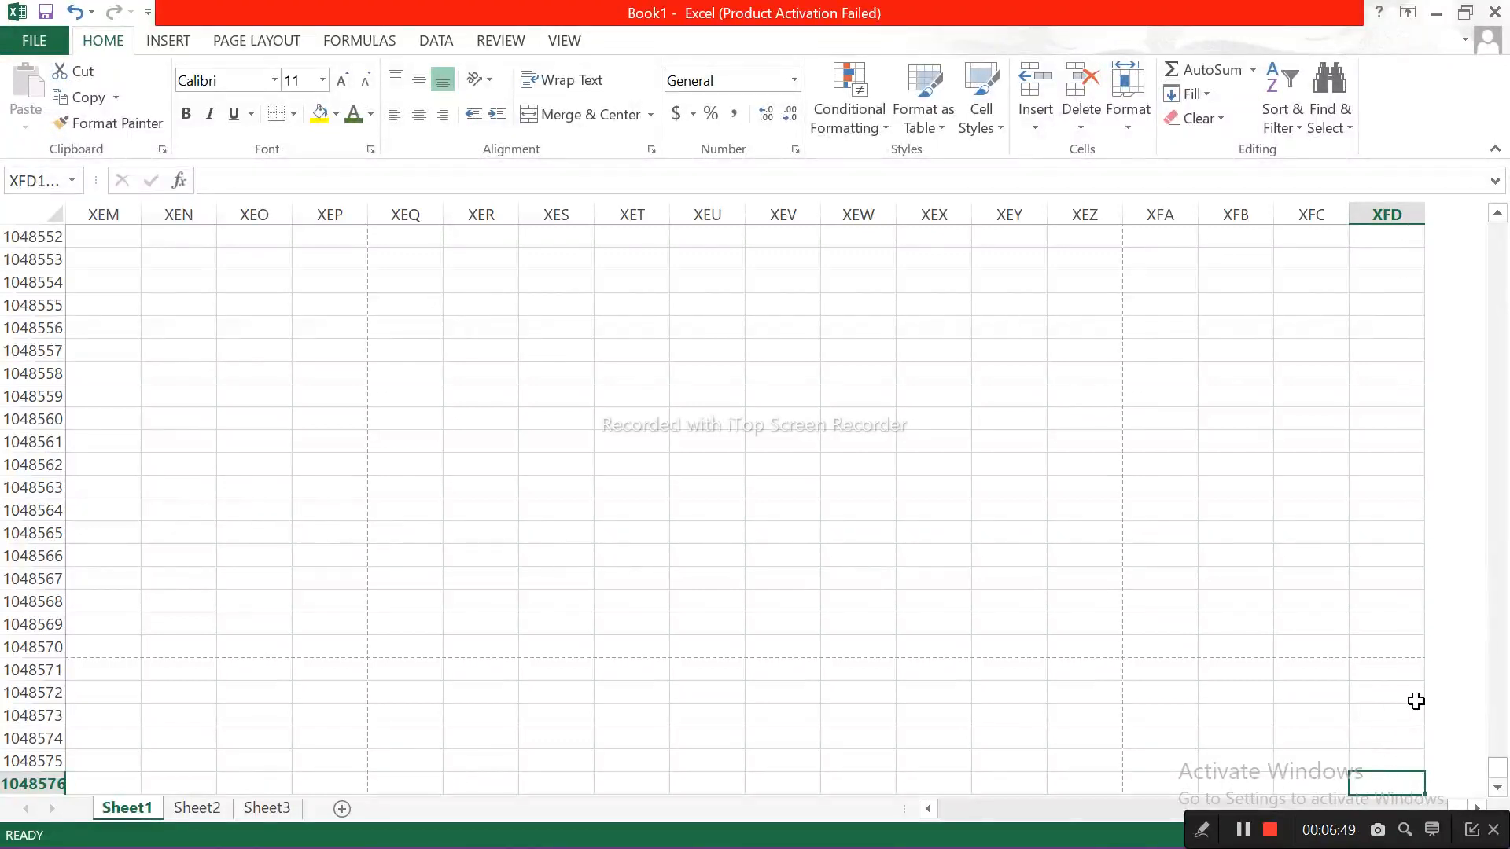
{"action": "key", "text": "ctrl+Home"}
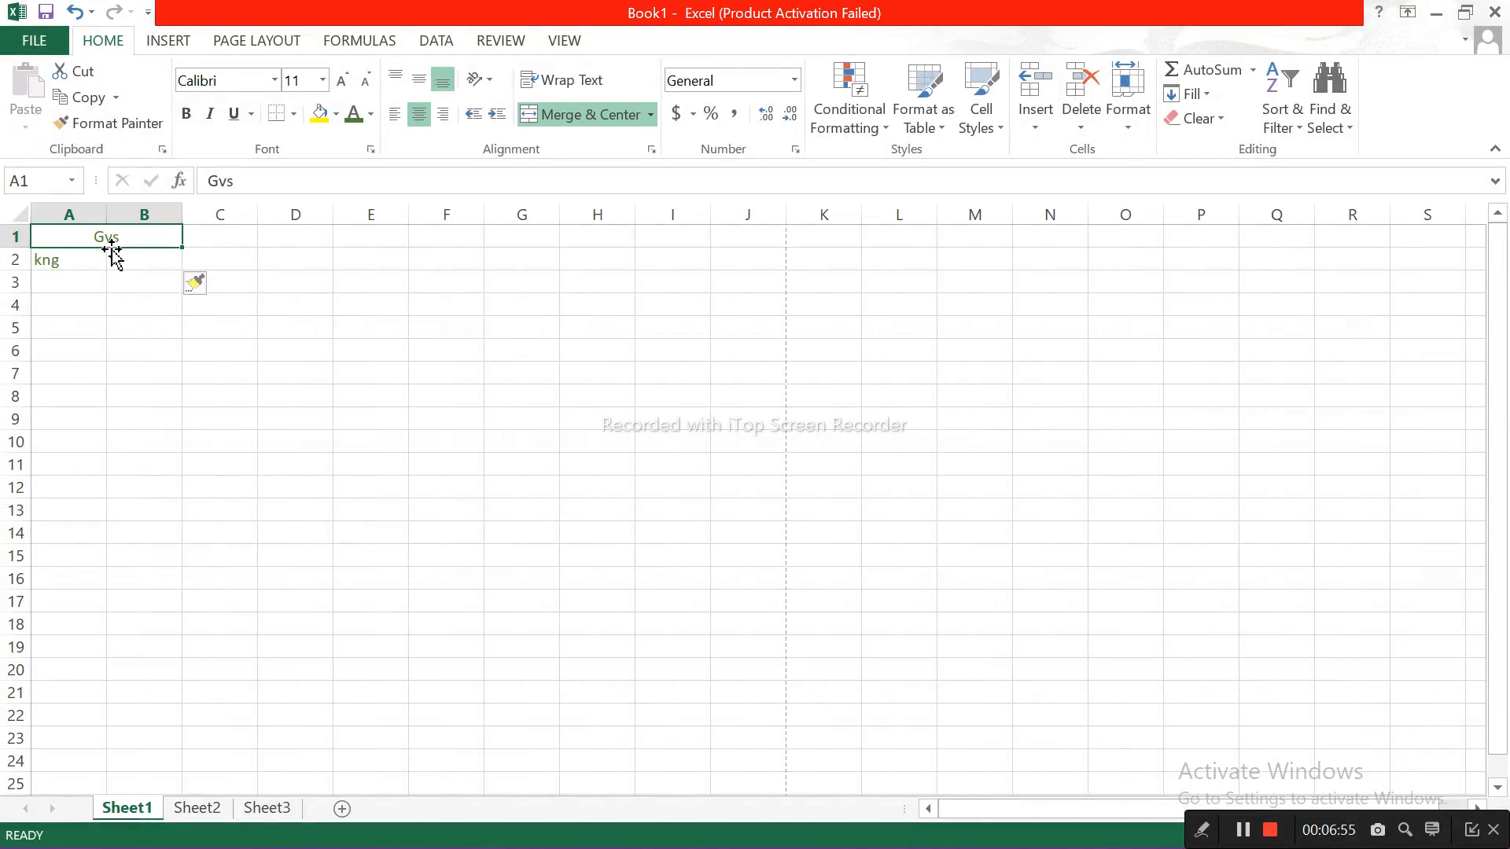
Step: Move down to A2, jump to the last row of column A, and jump back up to A1
{"action": "key", "text": "Down"}
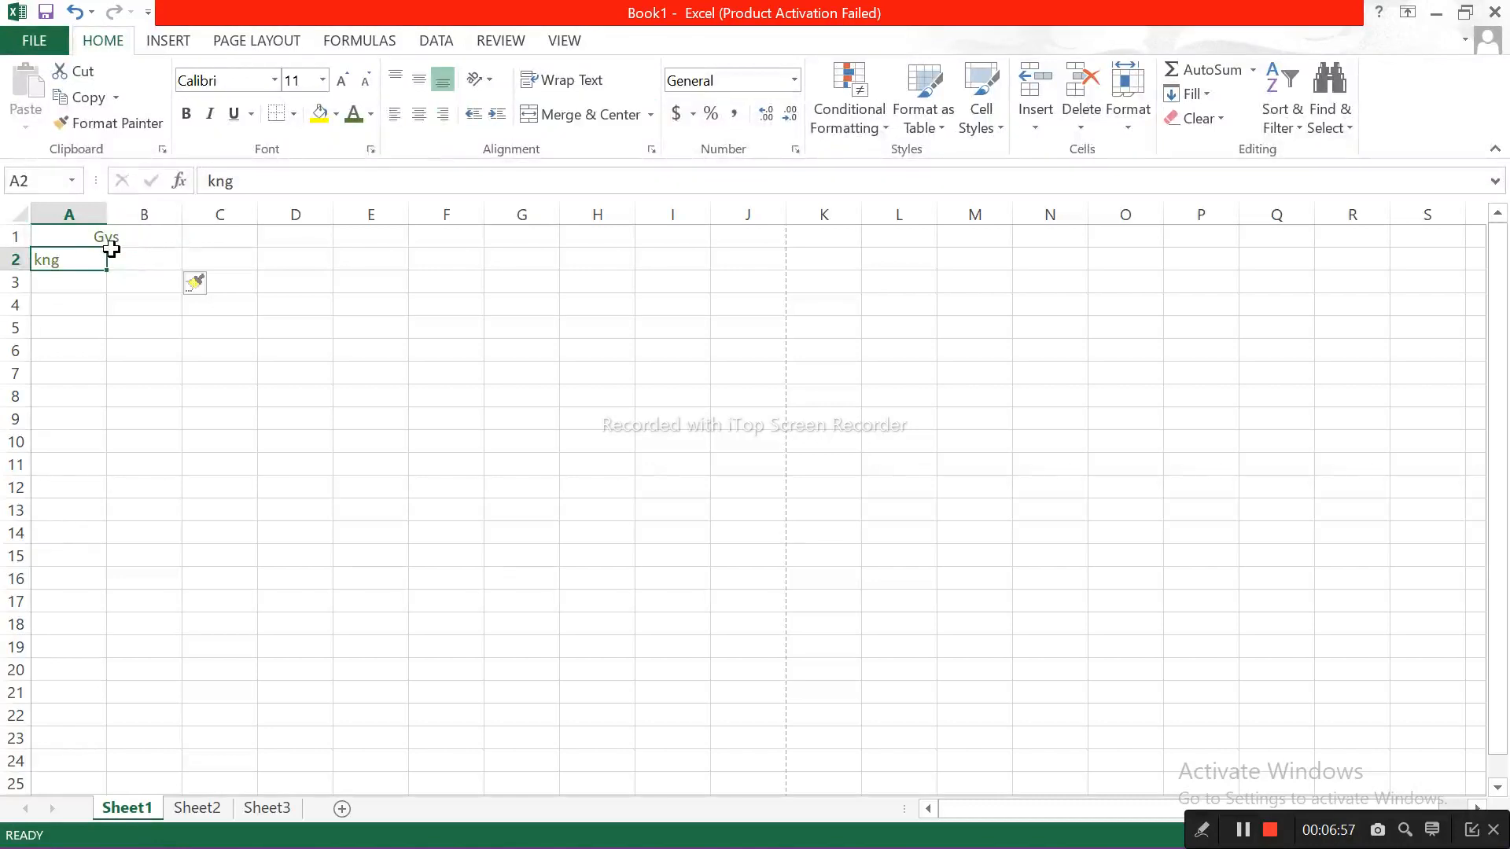
{"action": "key", "text": "ctrl+Down"}
{"action": "key", "text": "ctrl+Up"}
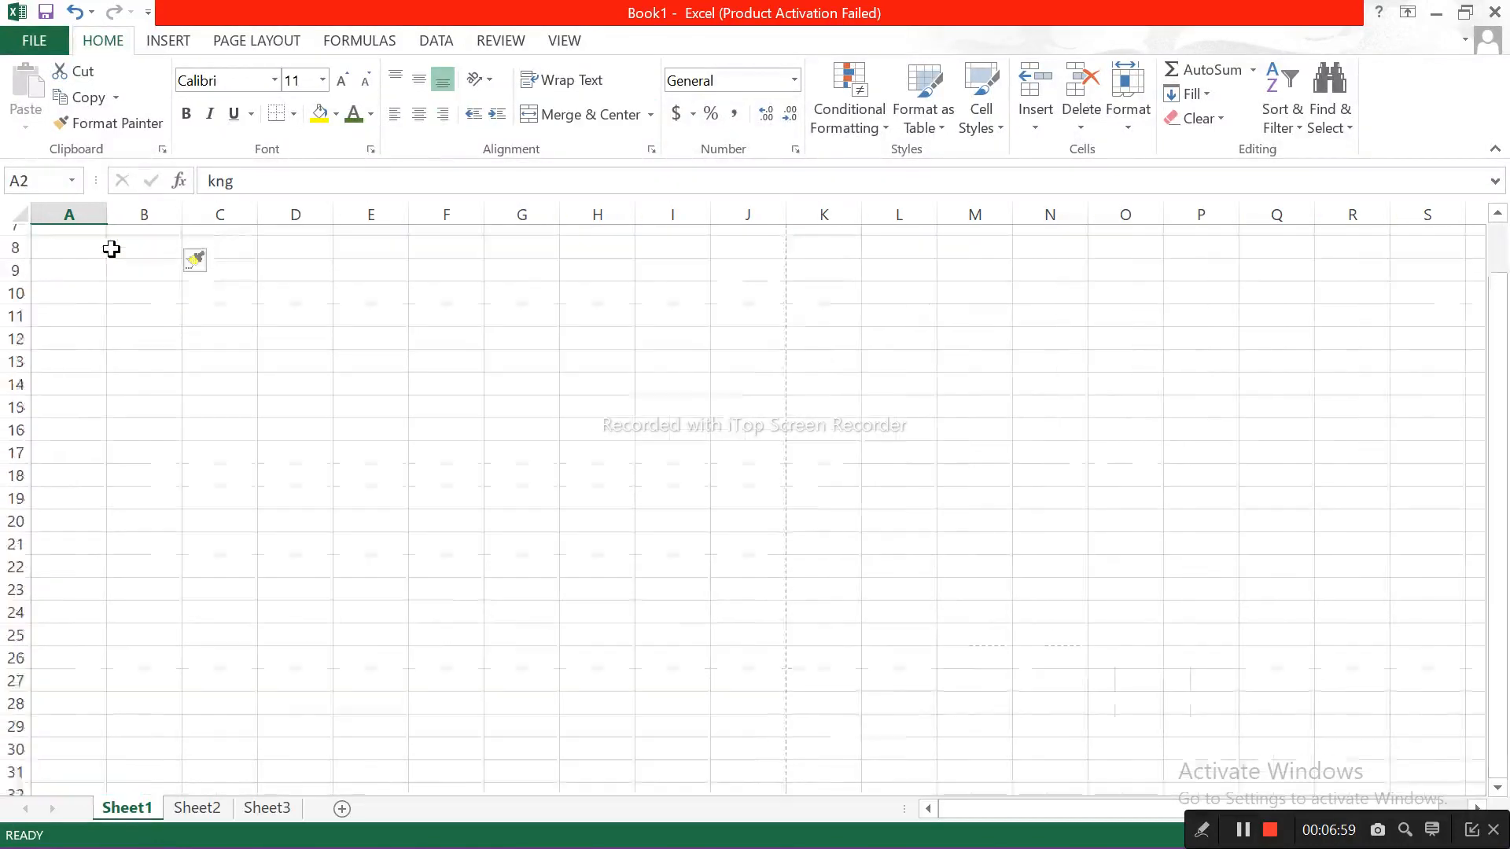
{"action": "key", "text": "ctrl+Up"}
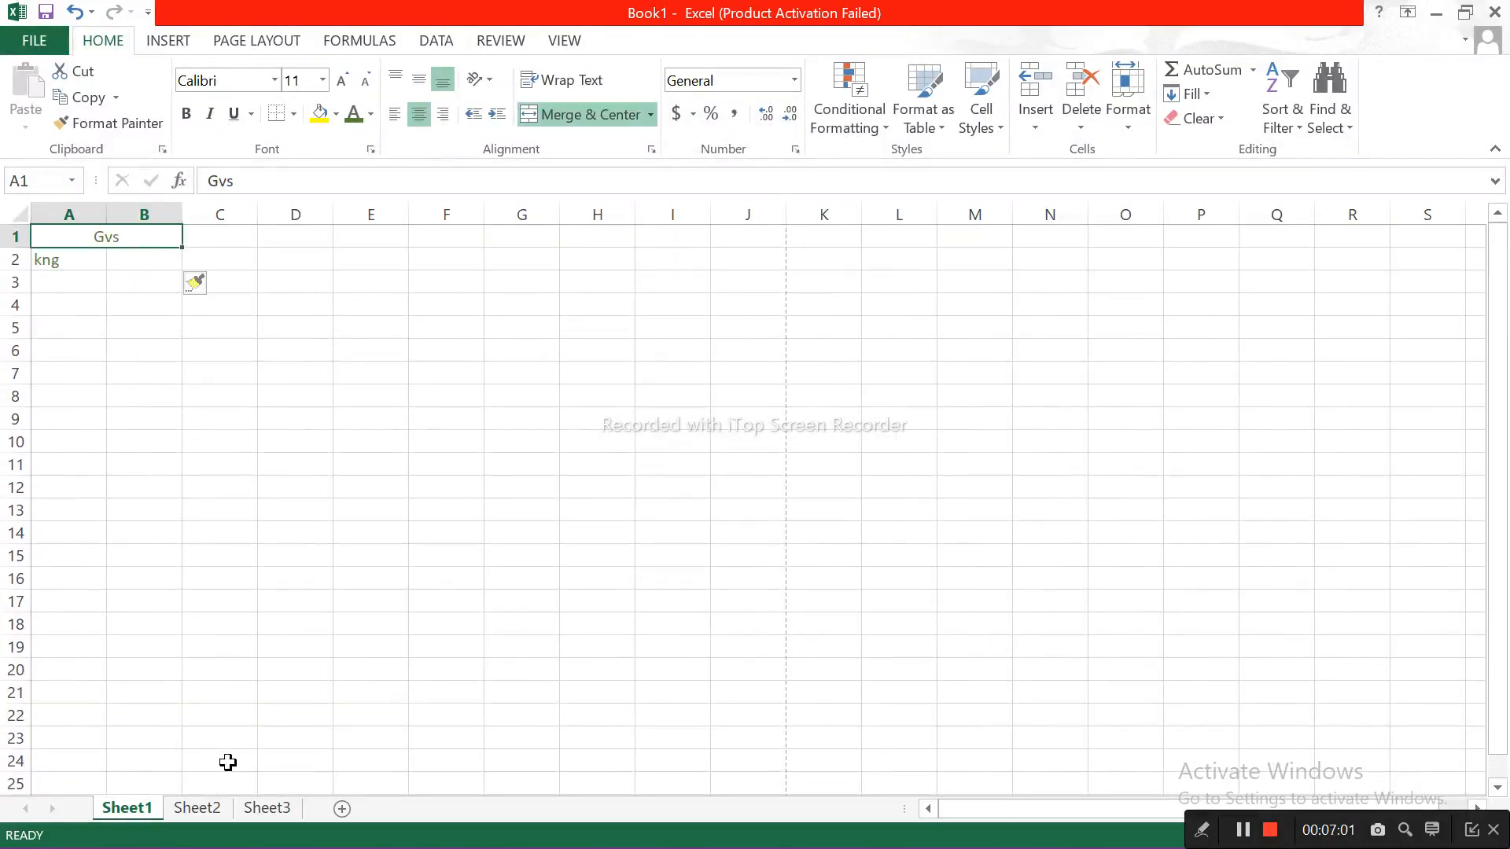
Step: Switch back and forth between Sheet1 and Sheet2, ending on the shortcut list
{"action": "left_click", "coordinate": [220, 808]}
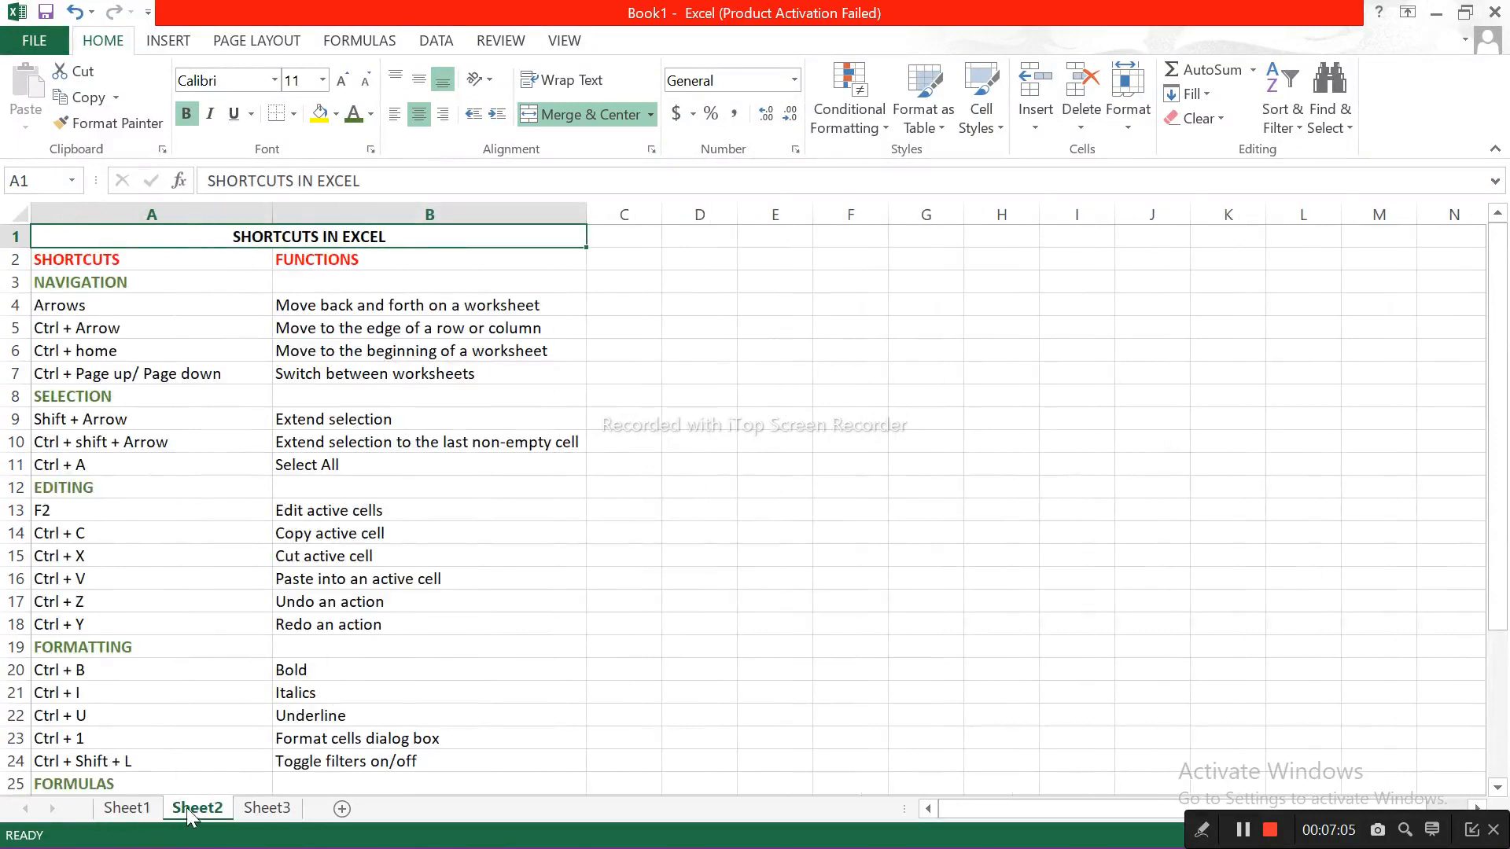
{"action": "left_click", "coordinate": [144, 814]}
{"action": "left_click", "coordinate": [197, 809]}
{"action": "left_click", "coordinate": [143, 813]}
{"action": "left_click", "coordinate": [197, 809]}
Step: Step through Sheet1, Sheet2 and Sheet3 one worksheet at a time in both directions, ending on Sheet1
{"action": "key", "text": "ctrl+Page_Up"}
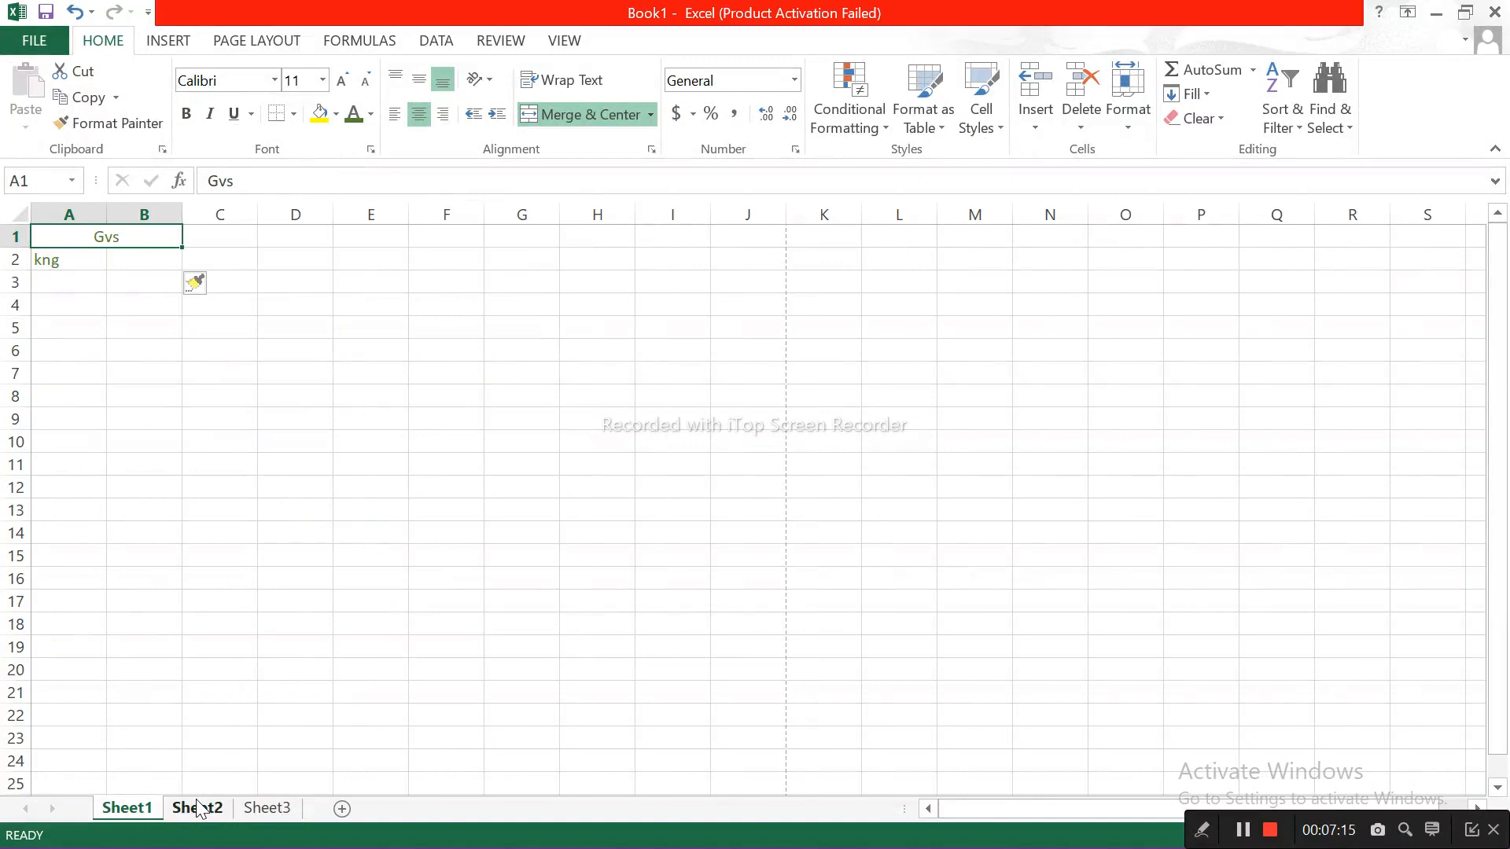
{"action": "left_click", "coordinate": [197, 809]}
{"action": "key", "text": "ctrl+Page_Down"}
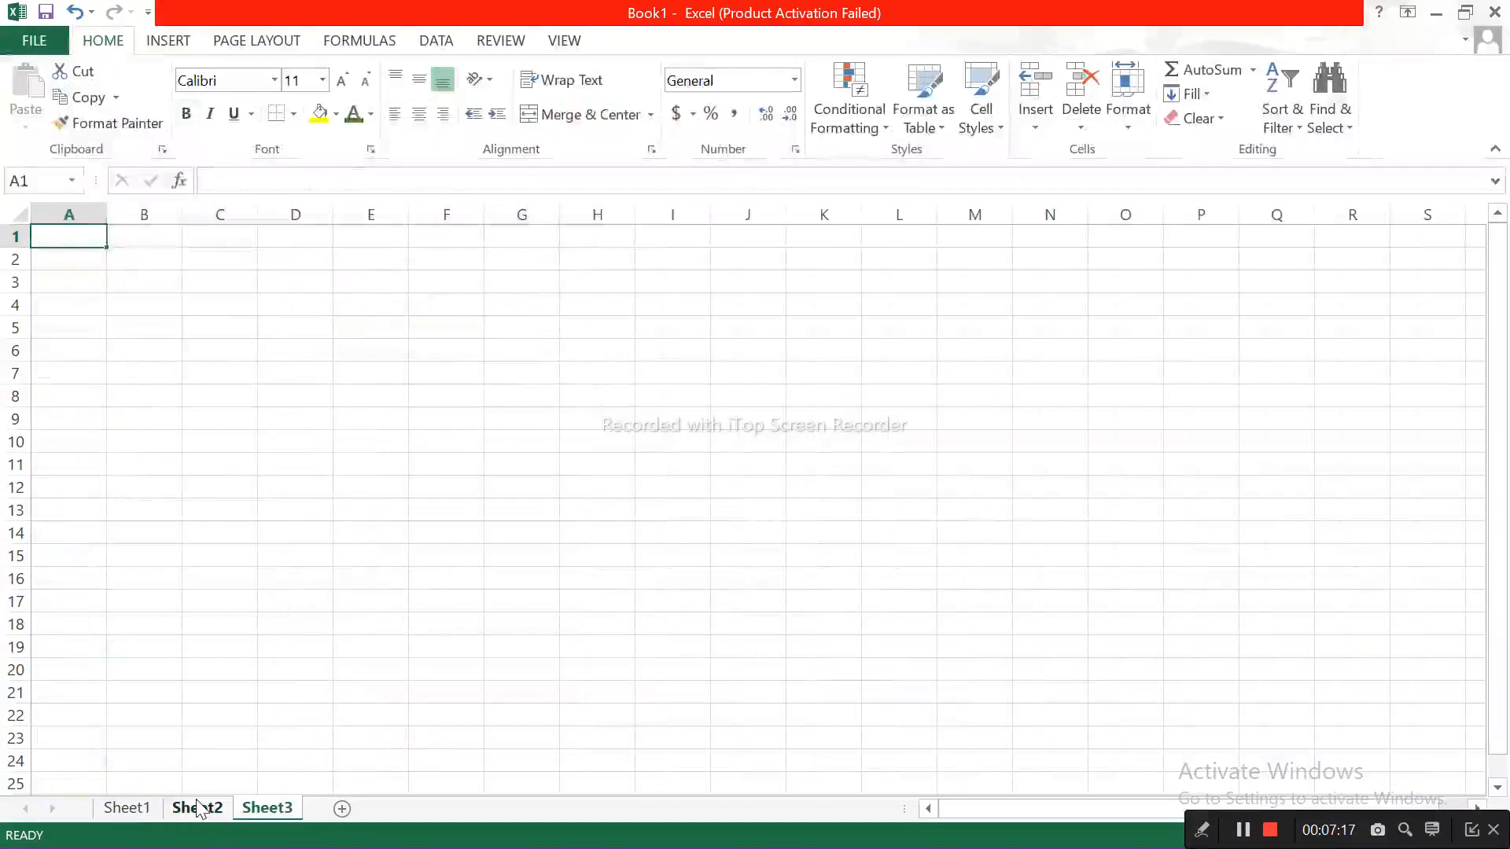
{"action": "key", "text": "ctrl+Page_Up"}
{"action": "key", "text": "ctrl+Page_Up"}
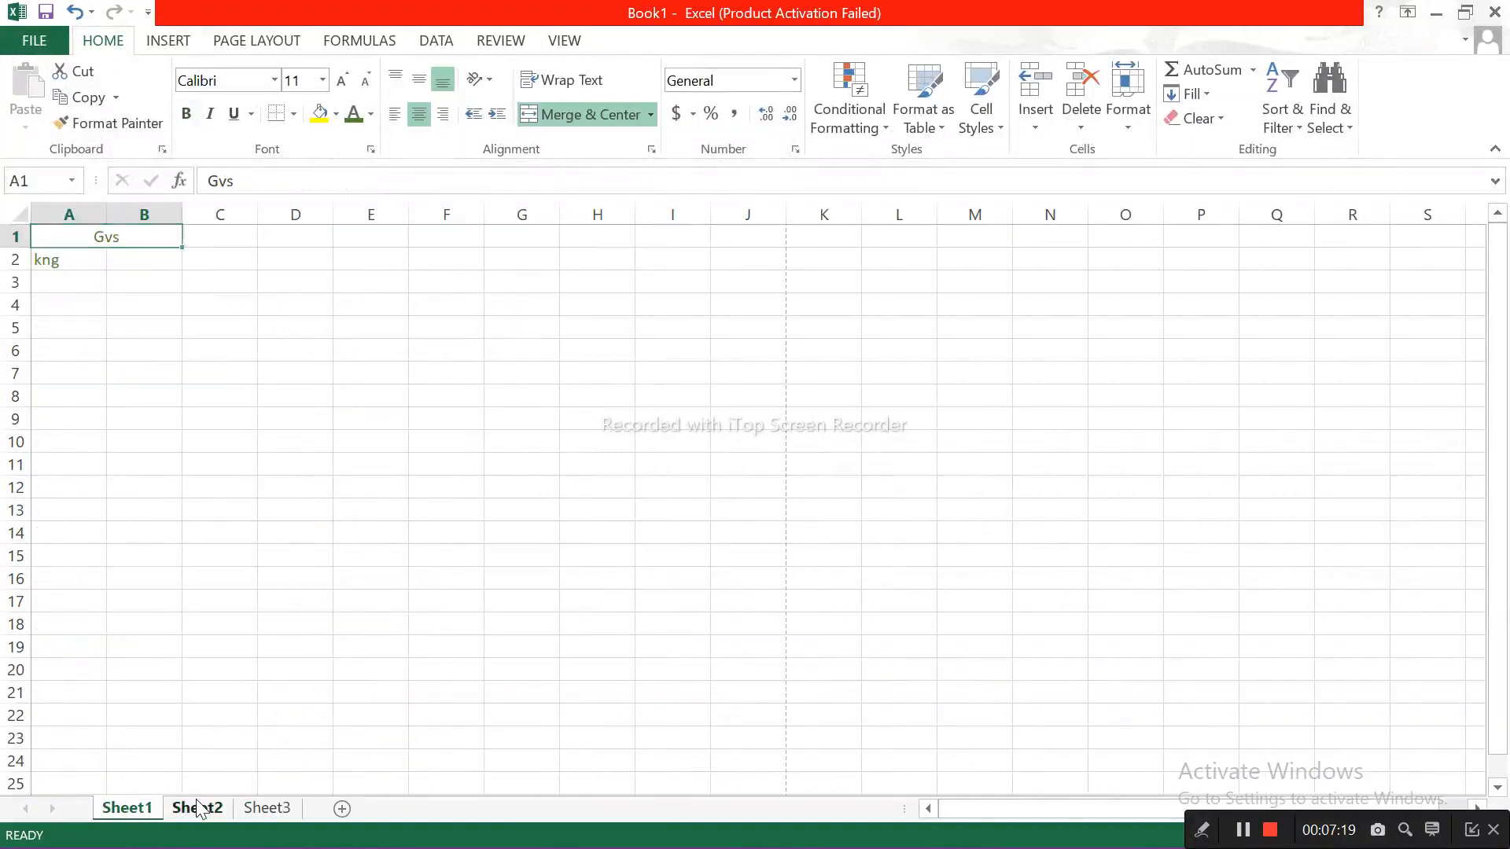
{"action": "key", "text": "ctrl+Page_Down"}
{"action": "key", "text": "ctrl+Page_Down"}
{"action": "key", "text": "ctrl+Page_Up"}
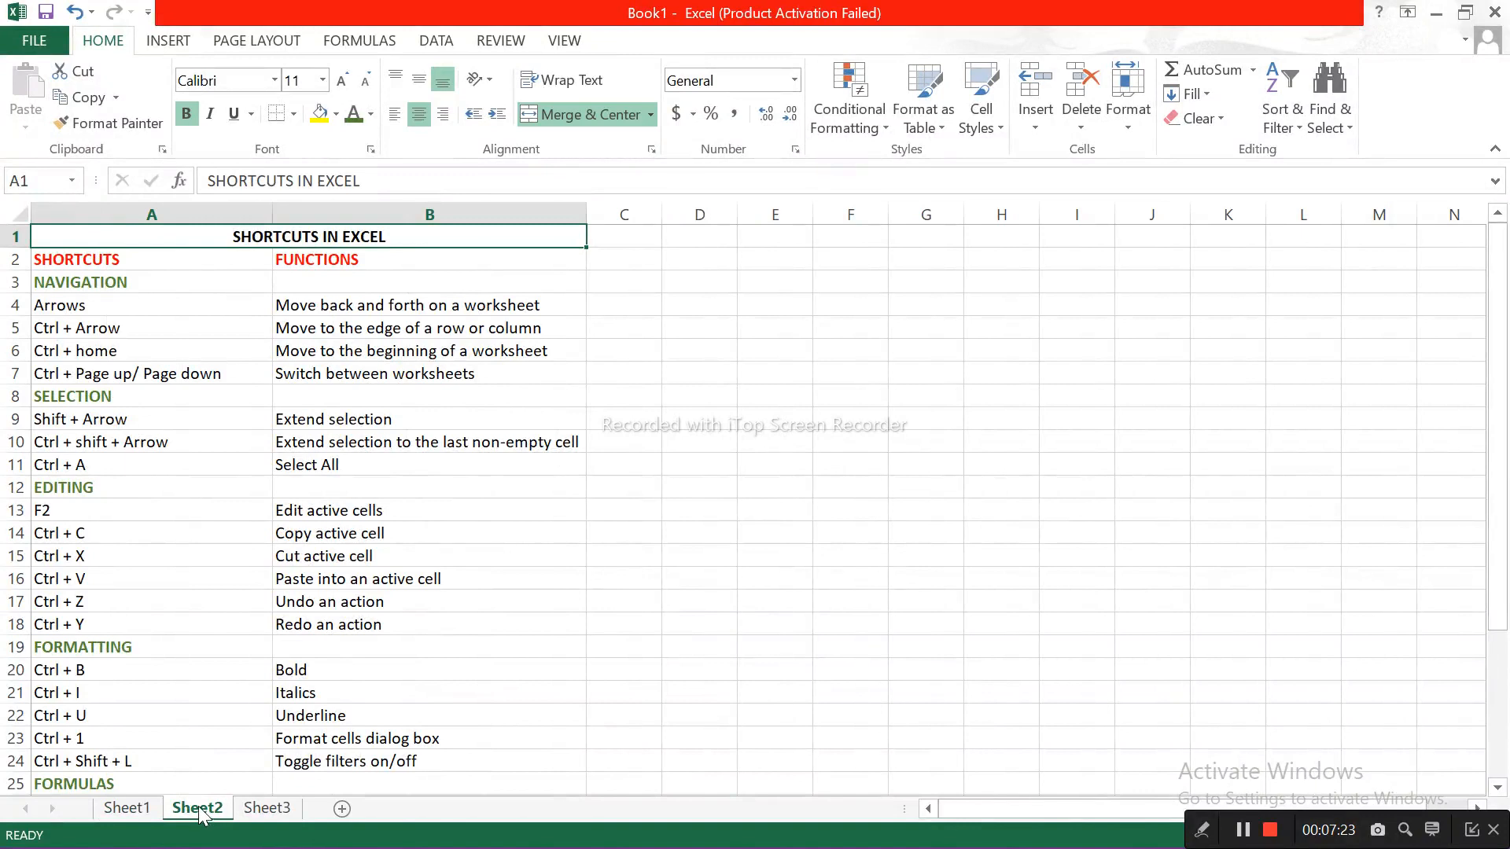
{"action": "key", "text": "ctrl+Page_Up"}
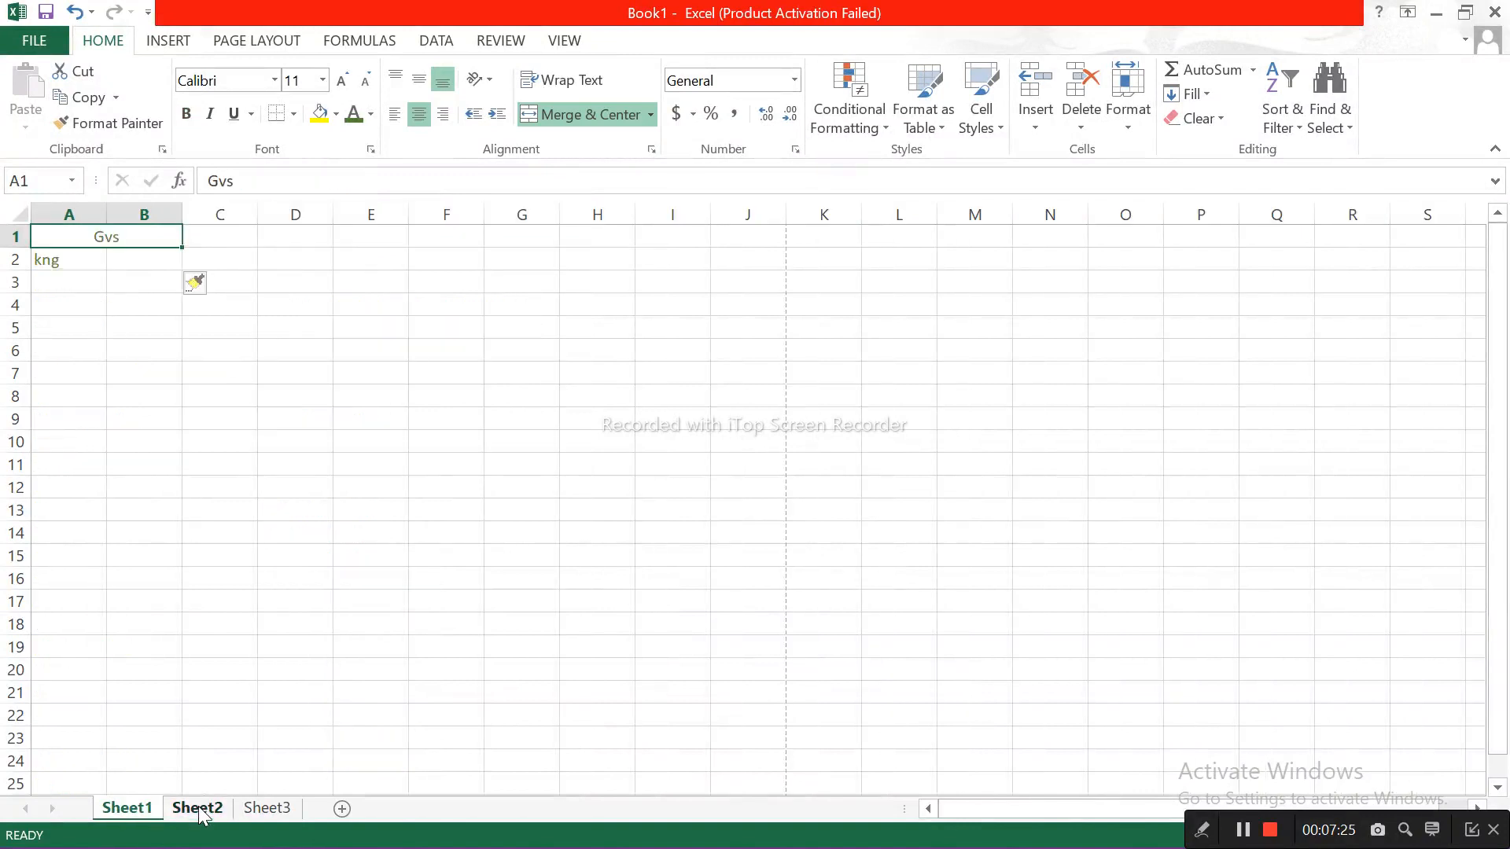
{"action": "key", "text": "ctrl+Page_Down"}
{"action": "key", "text": "ctrl+Page_Down"}
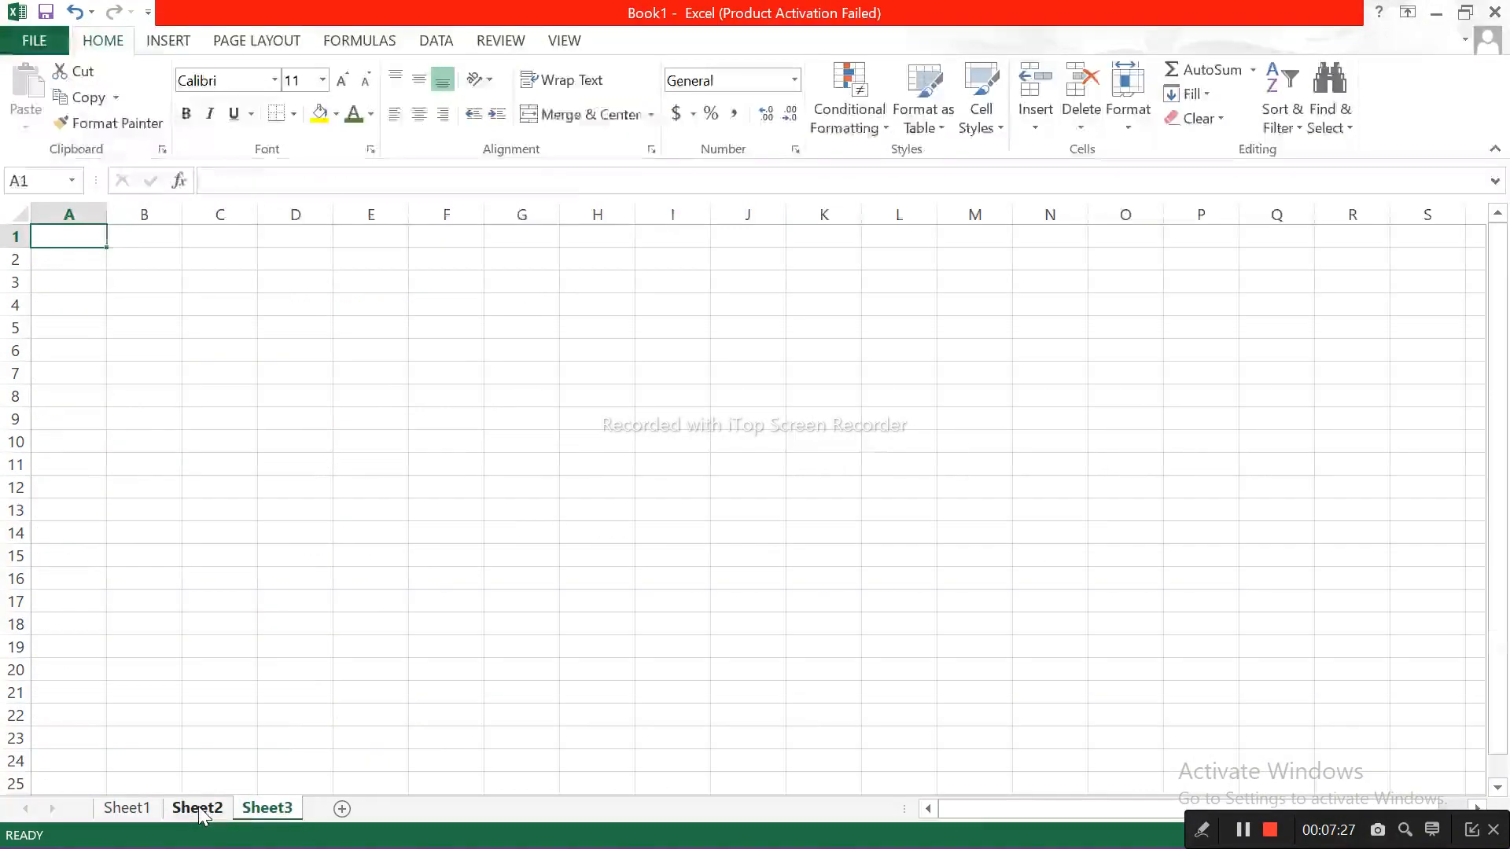
{"action": "key", "text": "ctrl+Page_Up"}
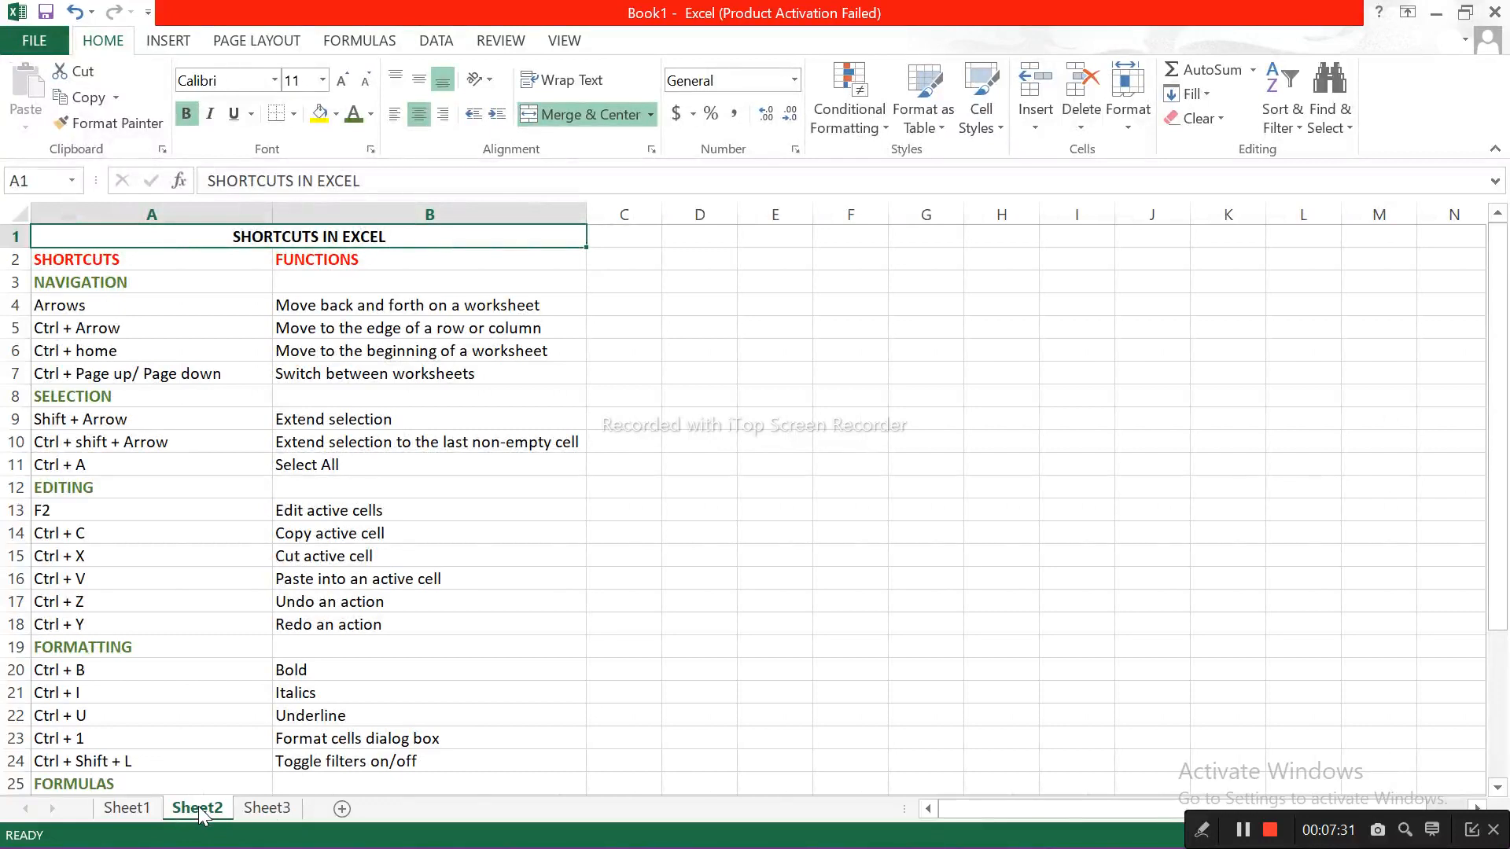
{"action": "key", "text": "ctrl+Page_Up"}
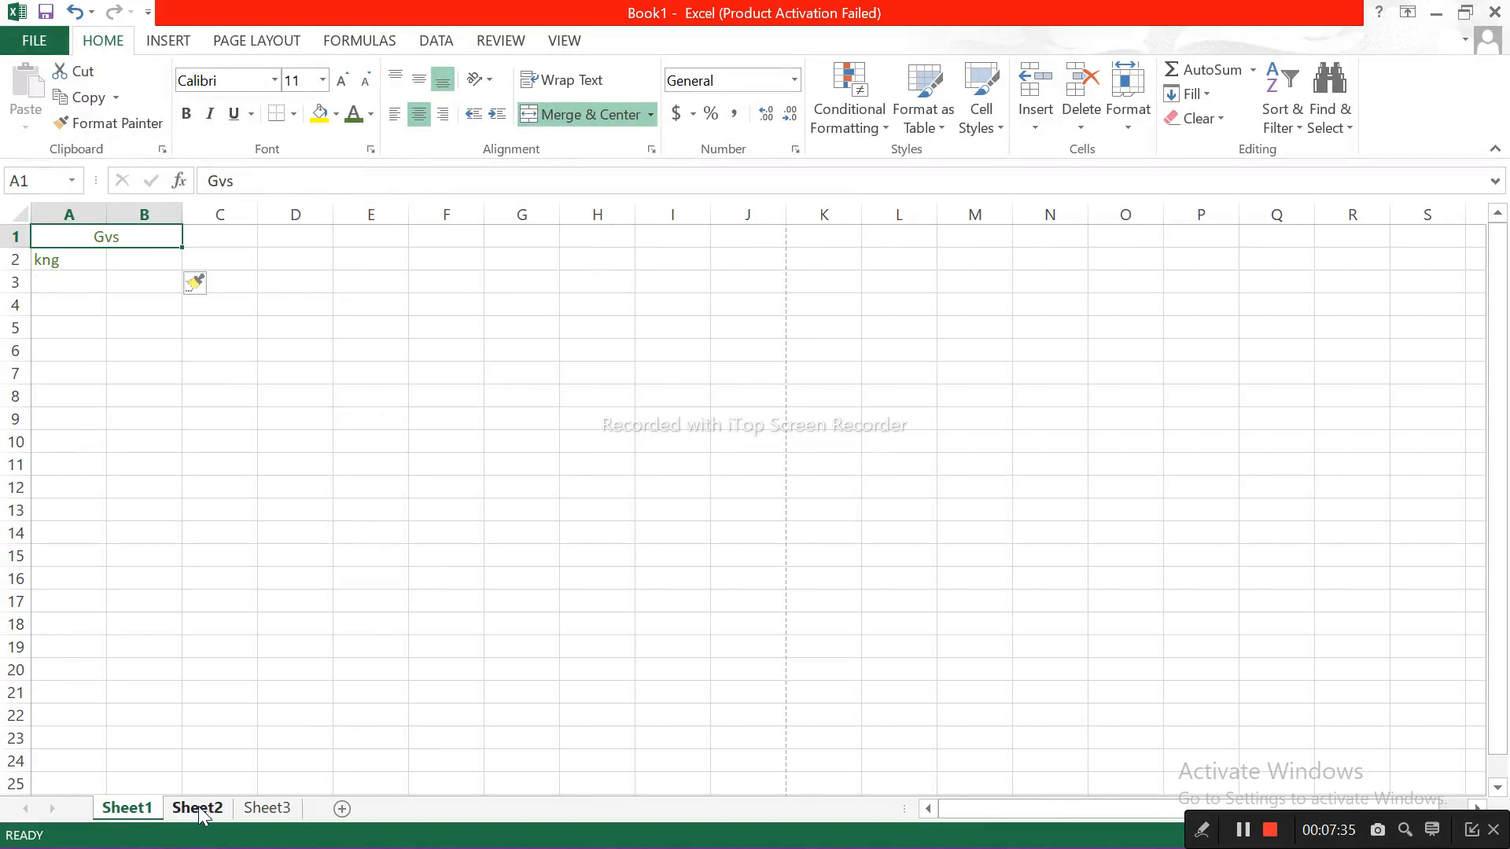
Step: Extend the selection from the merged cell A1 one cell at a time along row 1 to column N
{"action": "key", "text": "shift+Right"}
{"action": "key", "text": "shift+Right"}
{"action": "key", "text": "shift+Right"}
{"action": "key", "text": "shift+Right"}
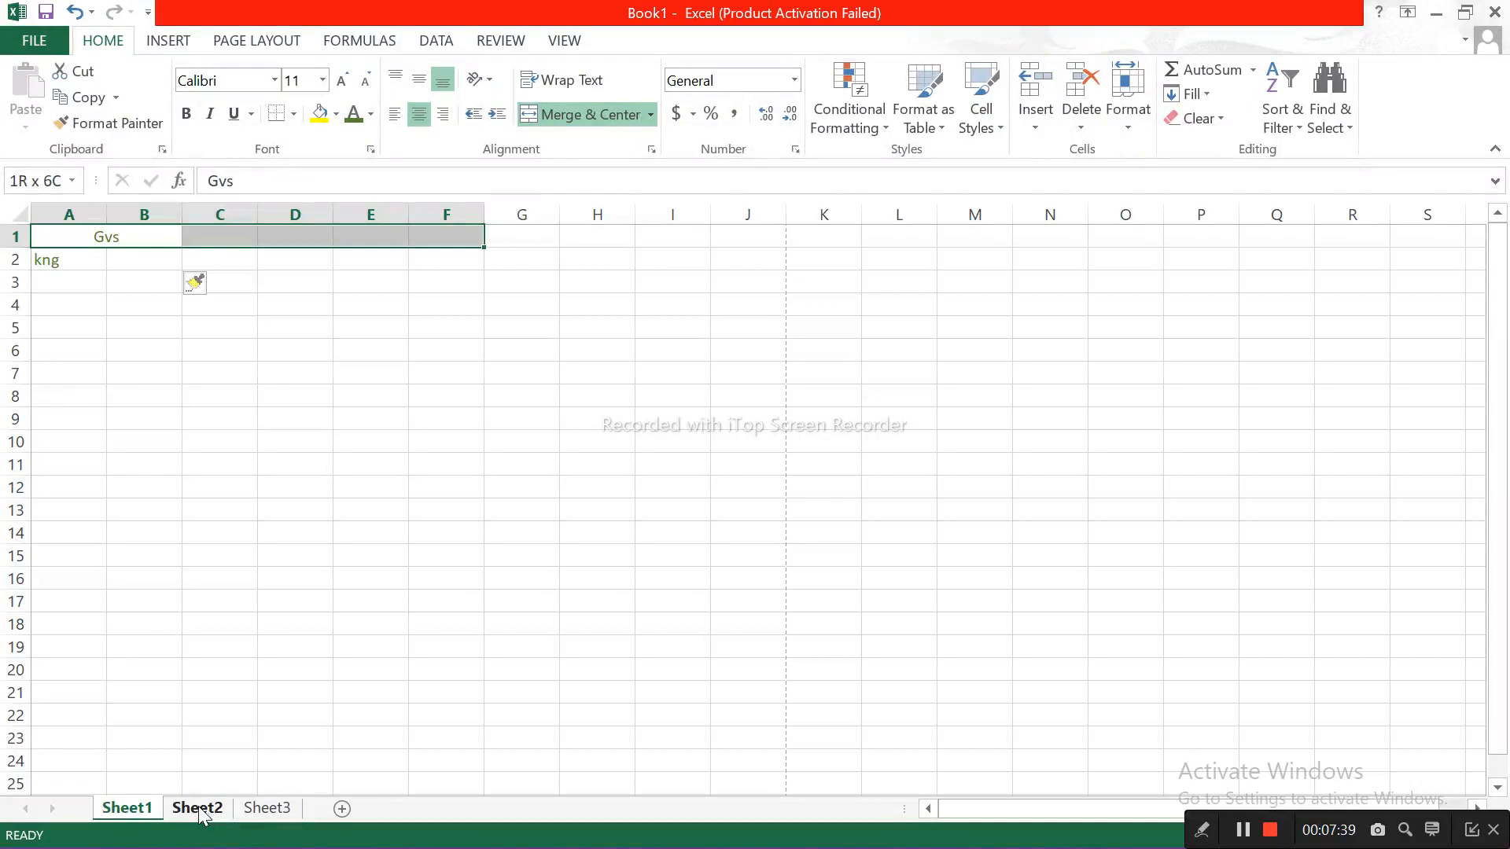
{"action": "key", "text": "shift+Right"}
{"action": "key", "text": "shift+Right"}
{"action": "key", "text": "shift+Right"}
{"action": "key", "text": "shift+Right"}
{"action": "key", "text": "shift+Right"}
{"action": "key", "text": "shift+Right"}
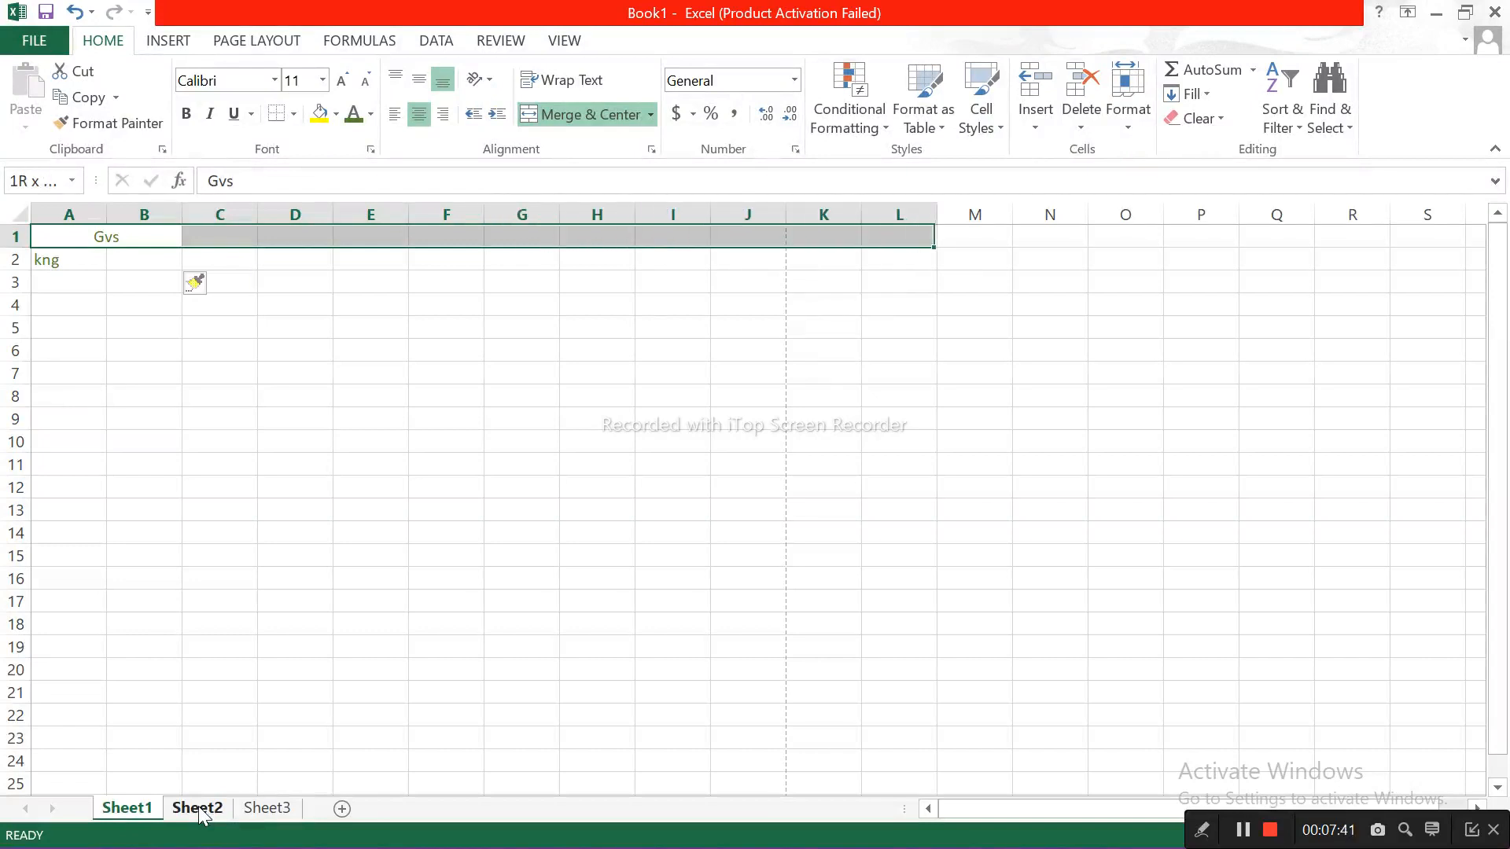
{"action": "key", "text": "shift+Right"}
{"action": "key", "text": "shift+Right"}
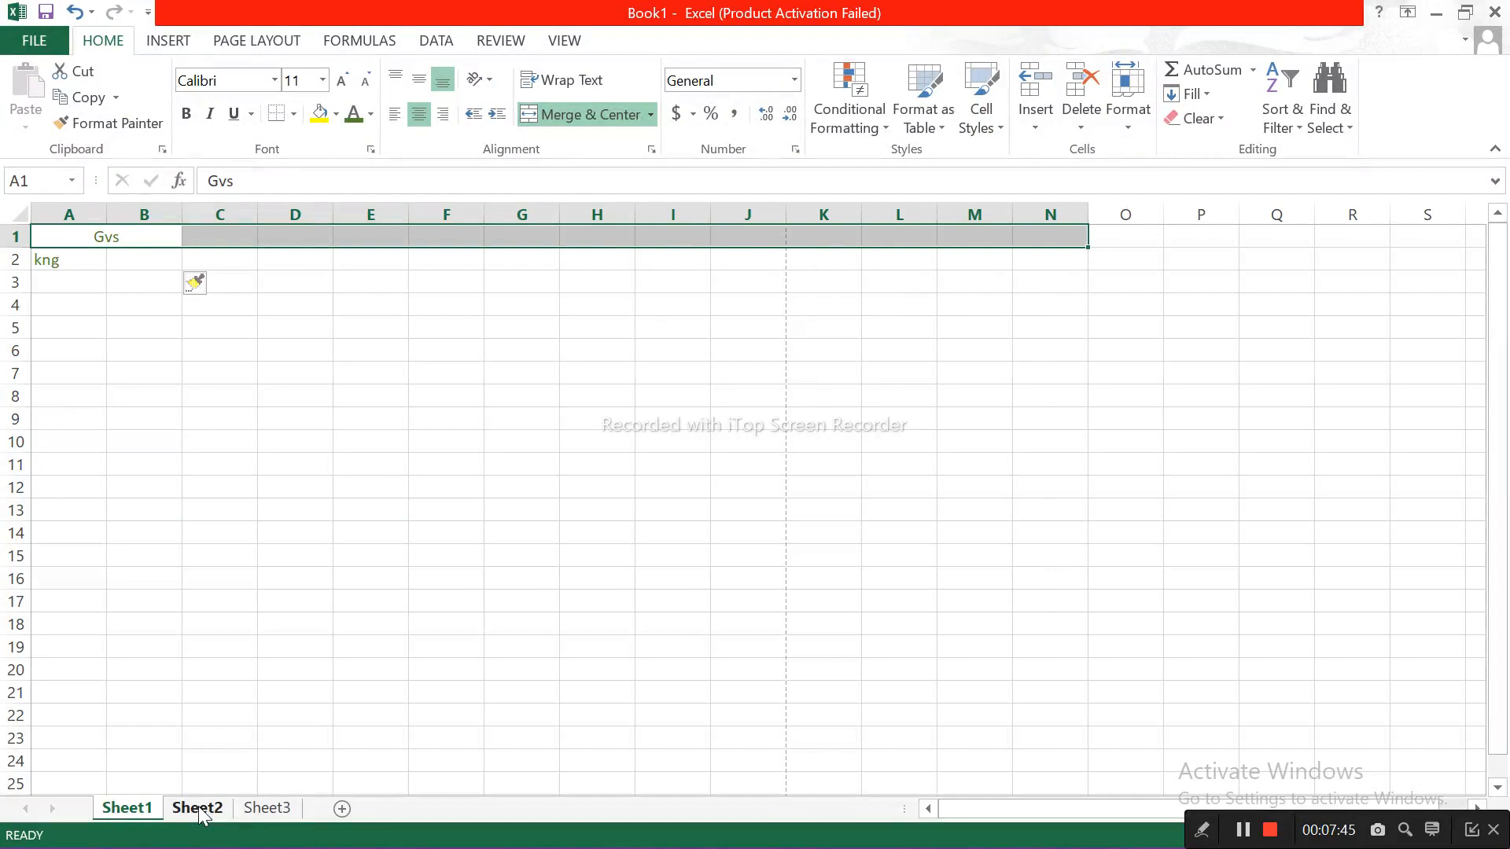
Step: Extend the selection down to row 3, shrink it back to row 1, and reduce it to column M
{"action": "key", "text": "shift+Down"}
{"action": "key", "text": "shift+Down"}
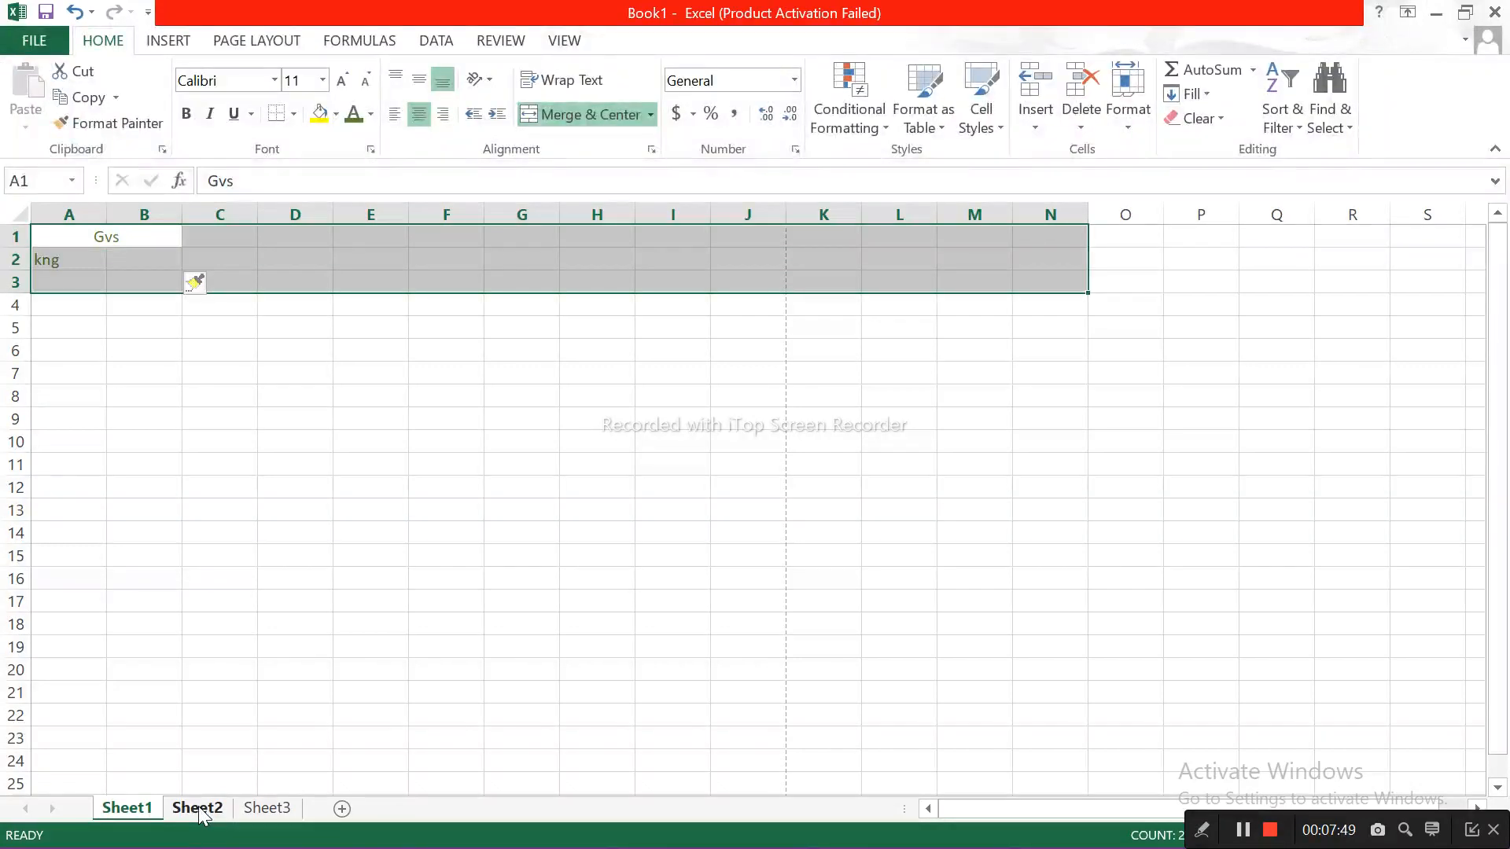
{"action": "key", "text": "shift+Up"}
{"action": "key", "text": "shift+Up"}
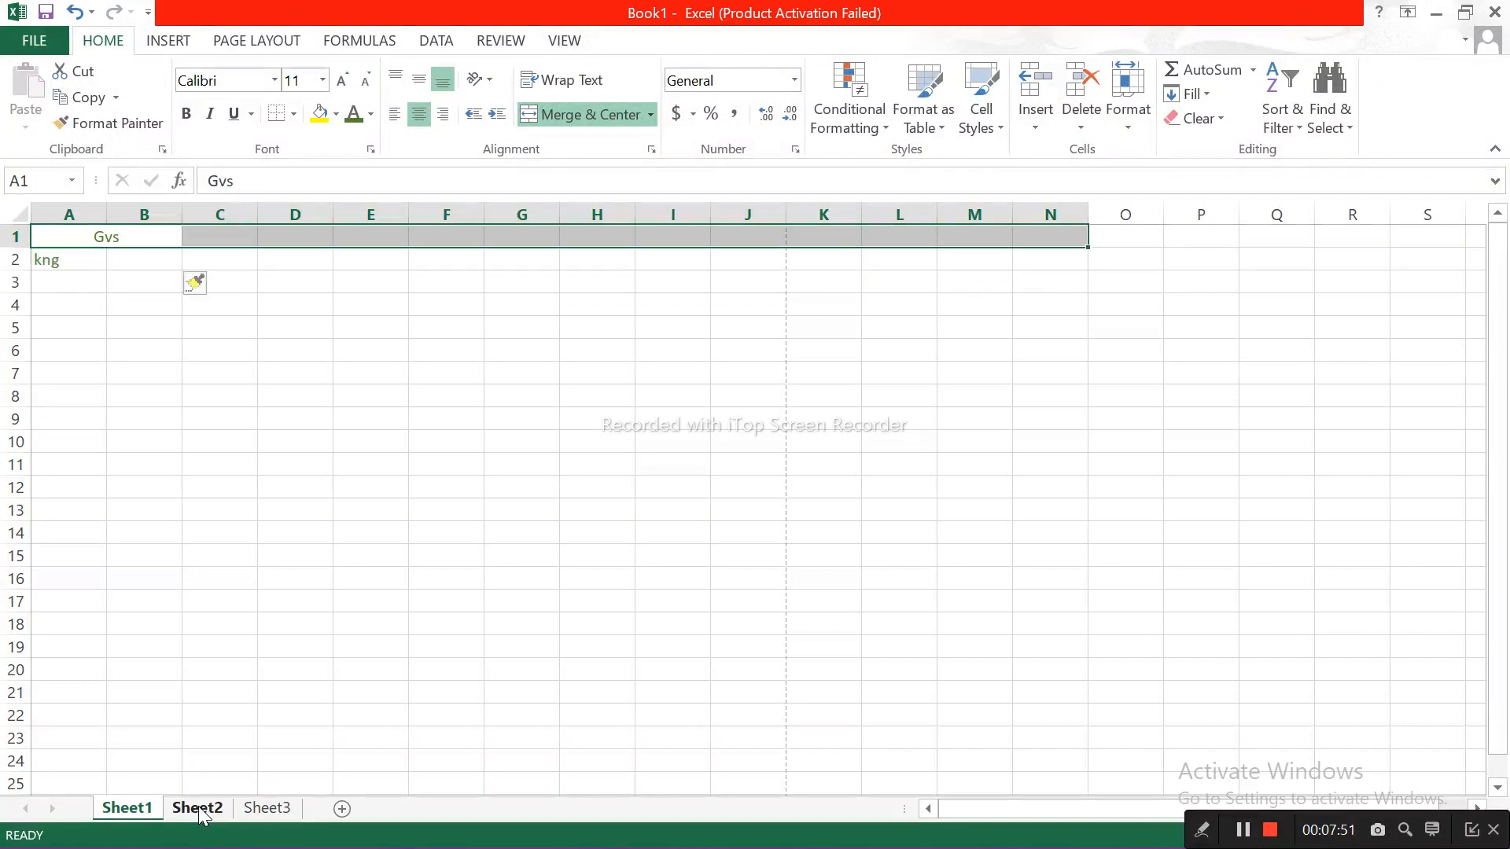
{"action": "key", "text": "shift+Left"}
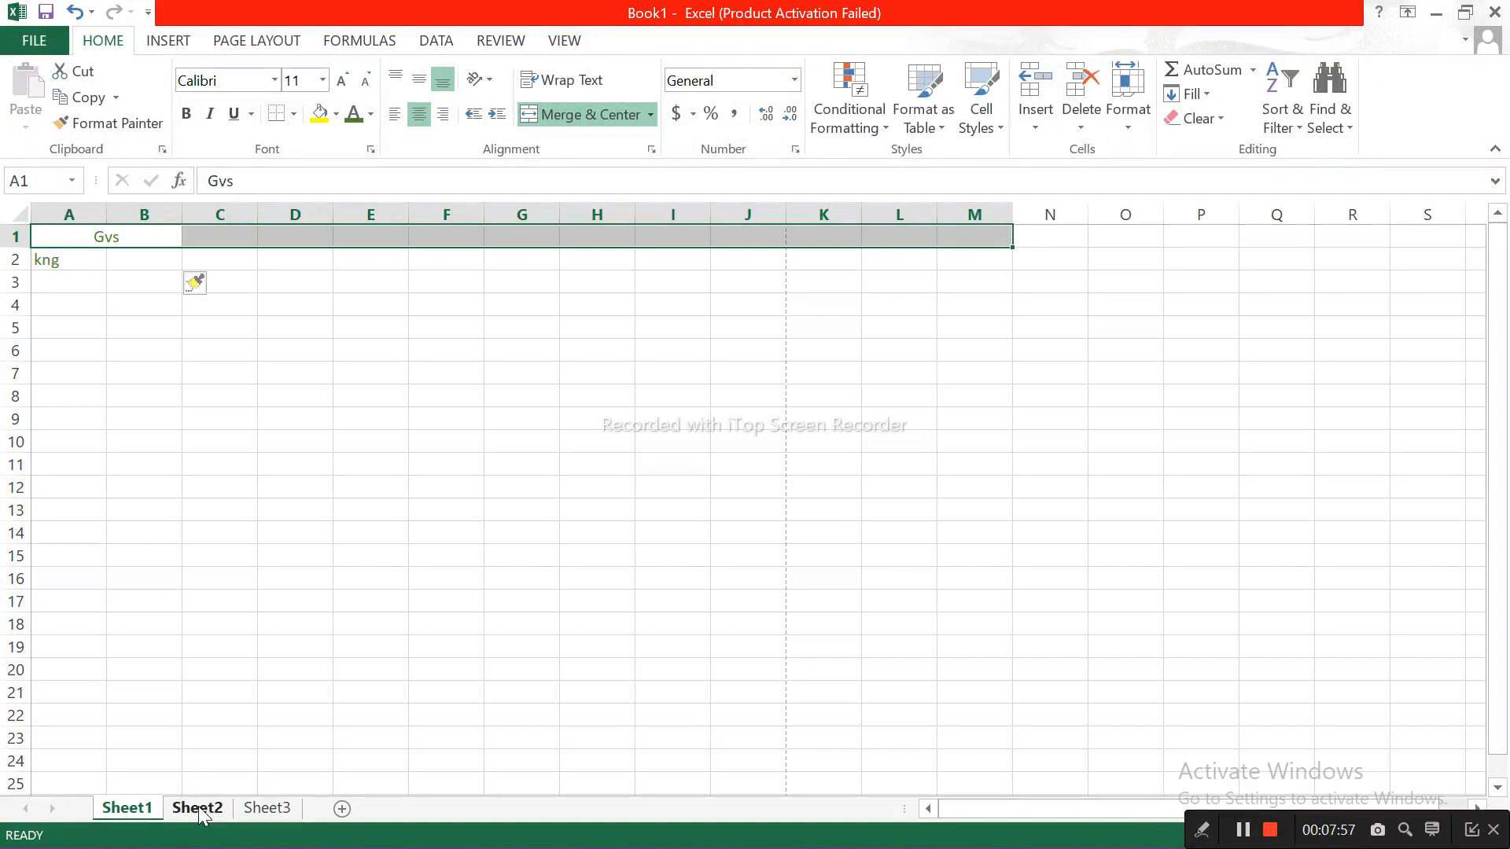
Step: Select the entire row 1, extend the selection to row 2, and extend it down to the end of the worksheet
{"action": "key", "text": "shift+space"}
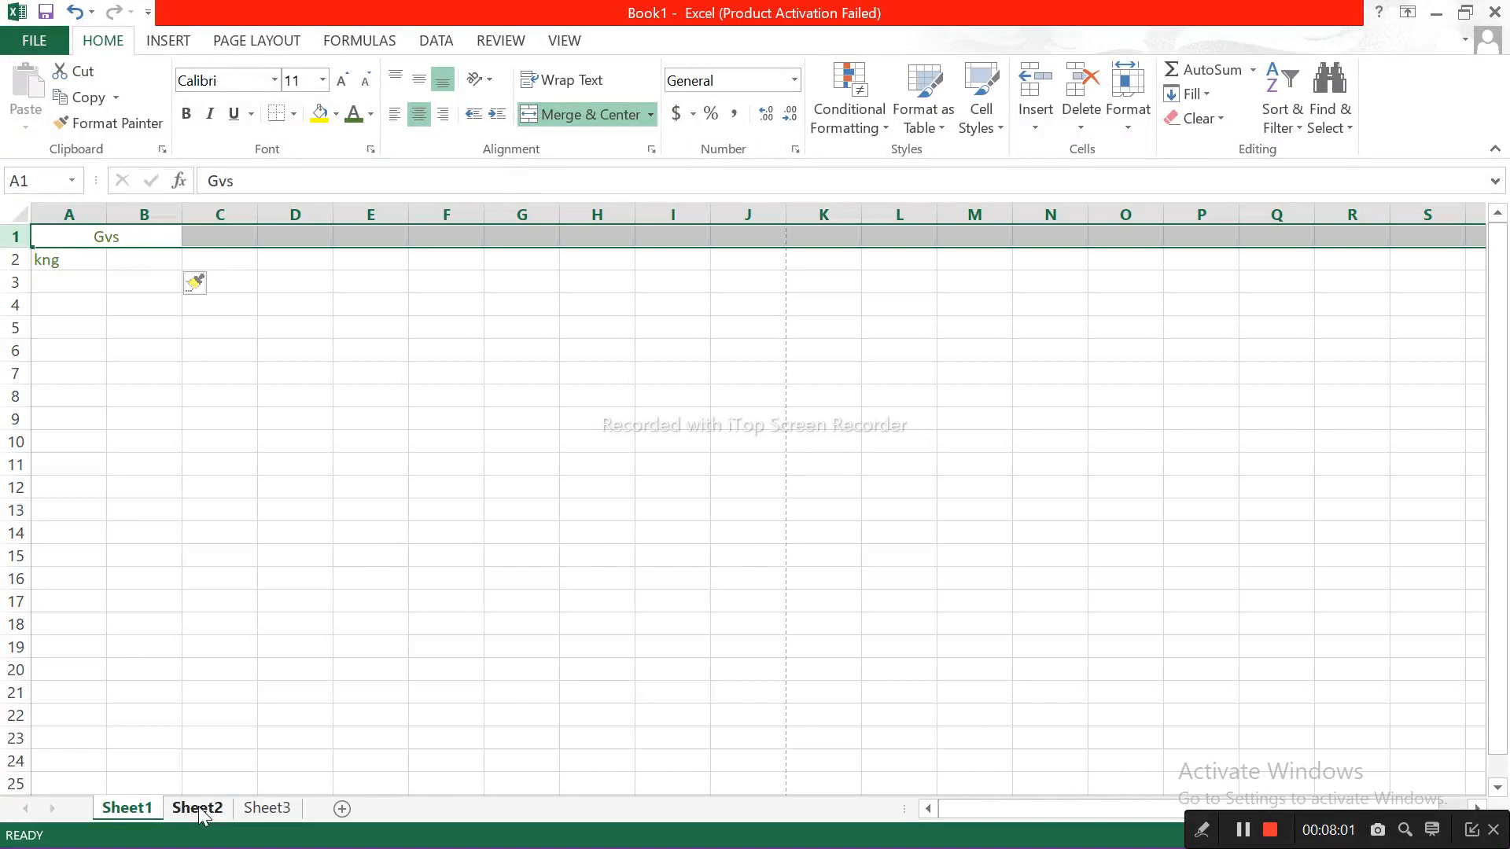
{"action": "key", "text": "shift+Down"}
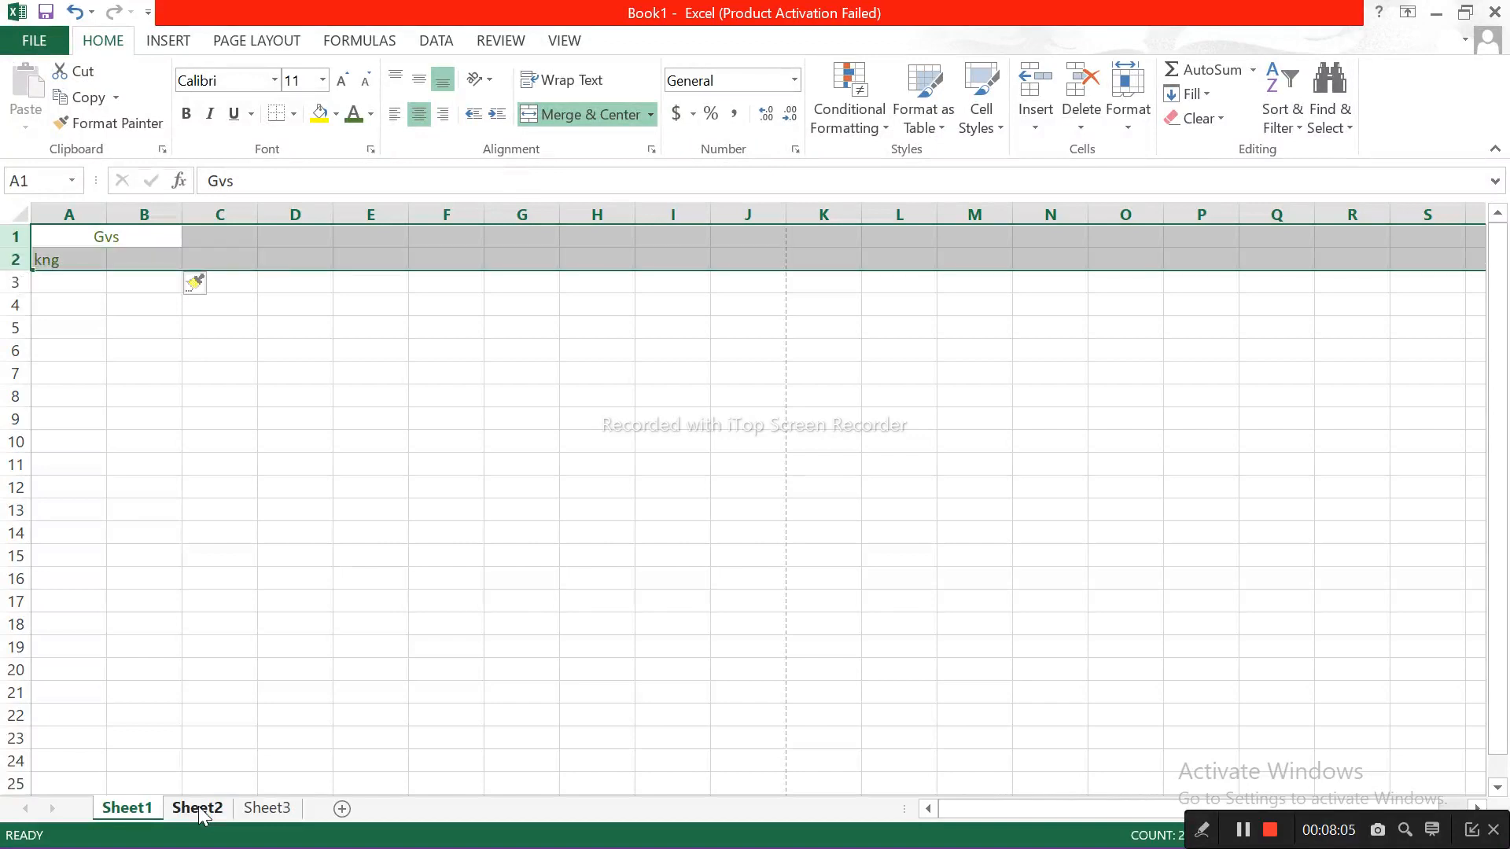
{"action": "key", "text": "ctrl+shift+Down"}
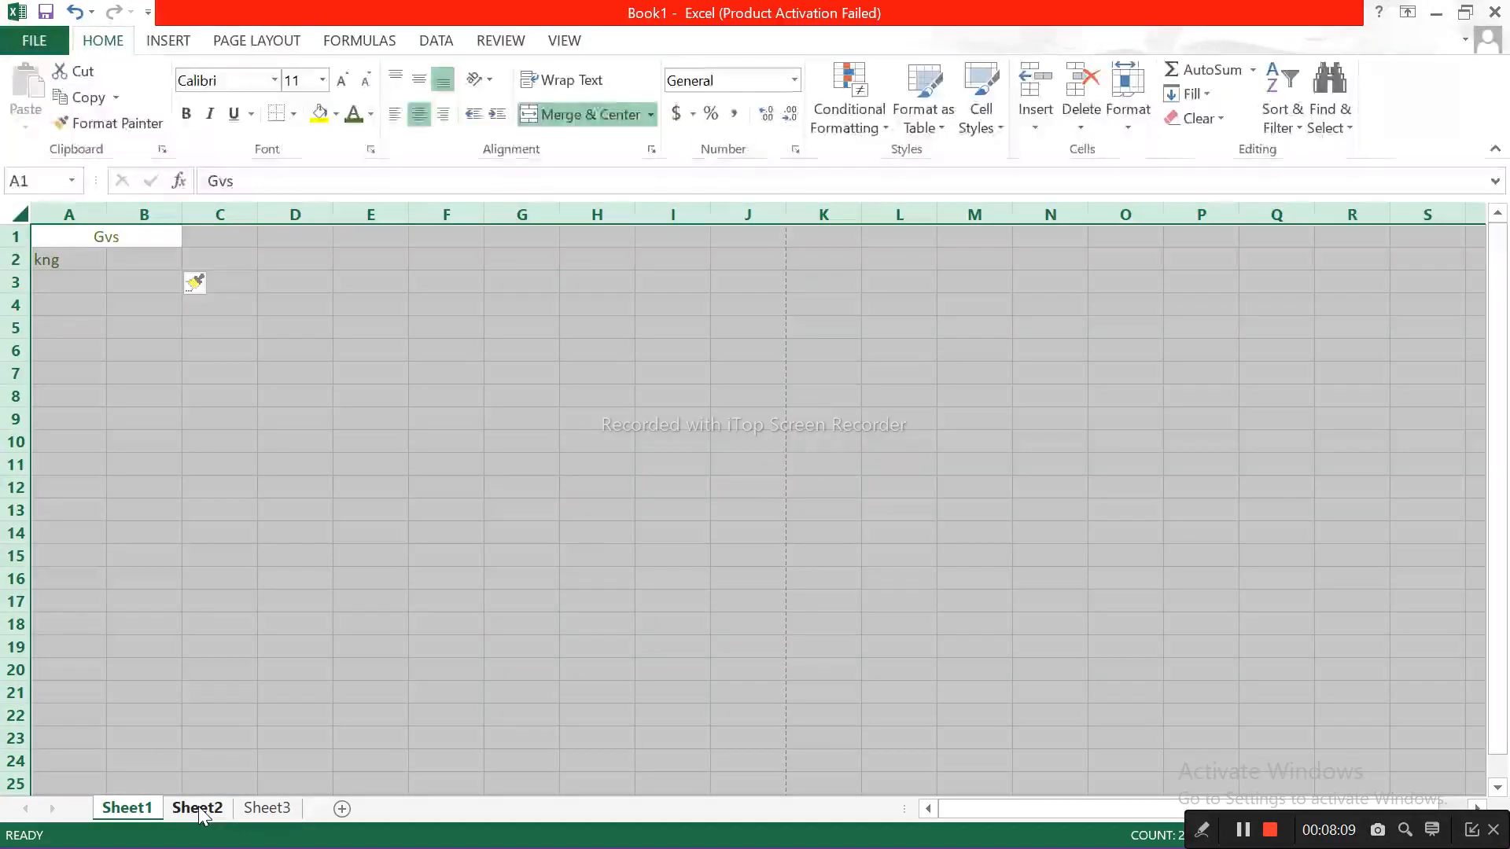
Step: Select the merged cell A1 and extend the selection down to row 2, returning to A1 alone
{"action": "left_click", "coordinate": [186, 404]}
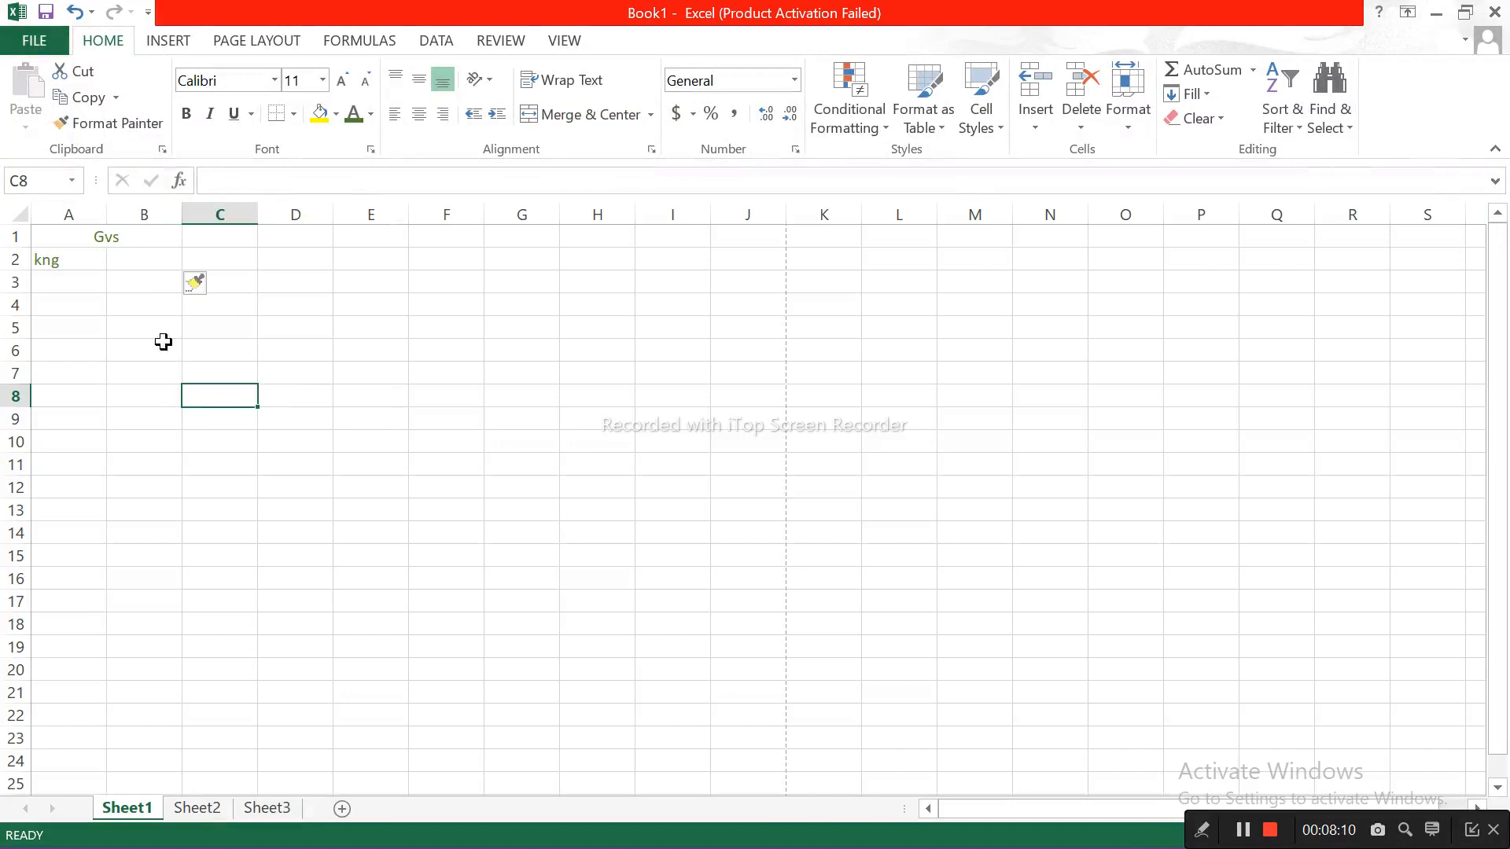
{"action": "left_click", "coordinate": [74, 240]}
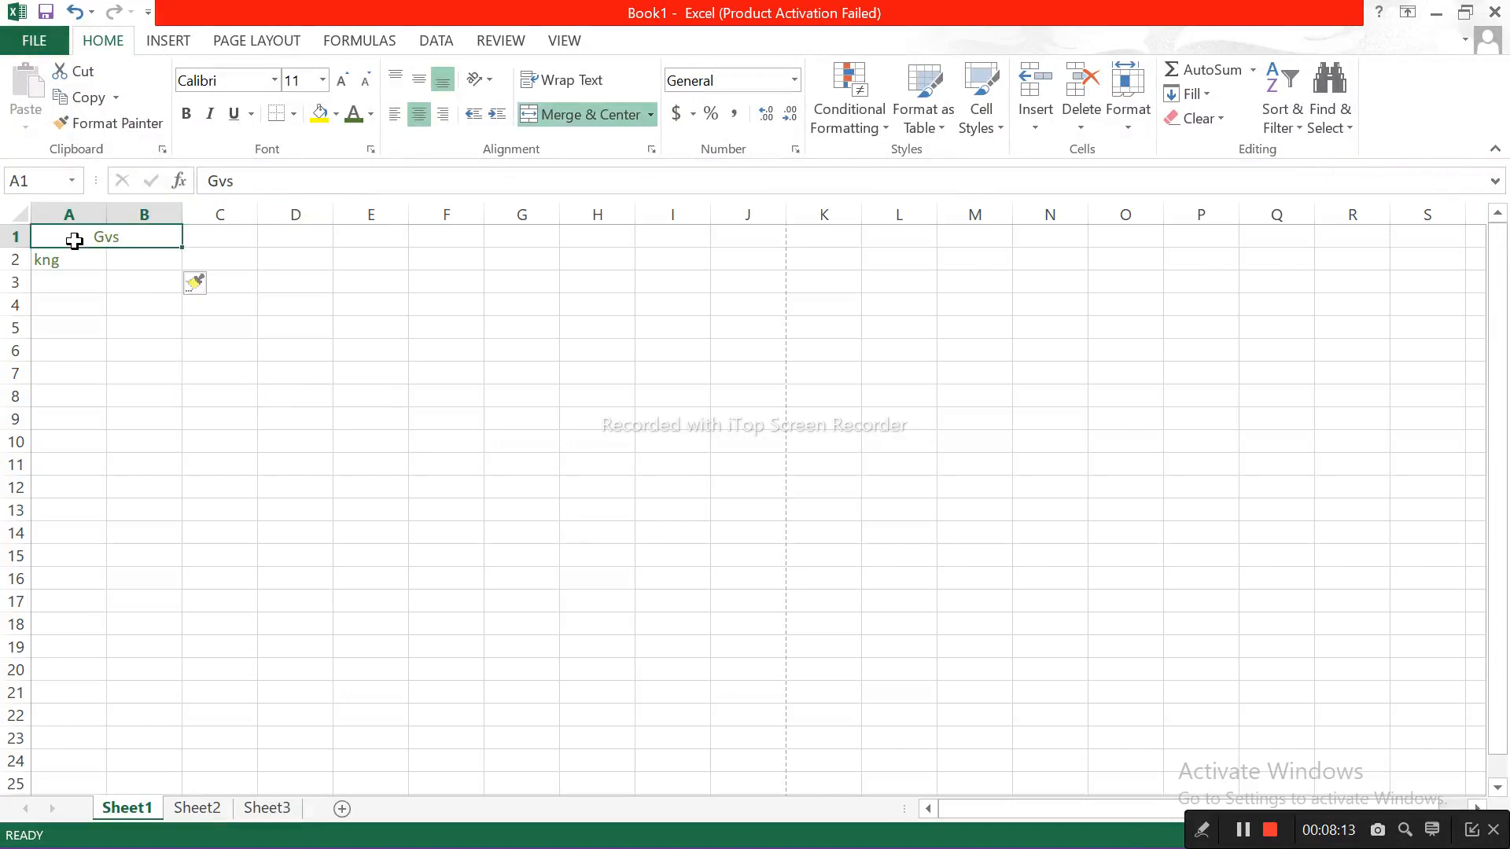
{"action": "key", "text": "shift+Down"}
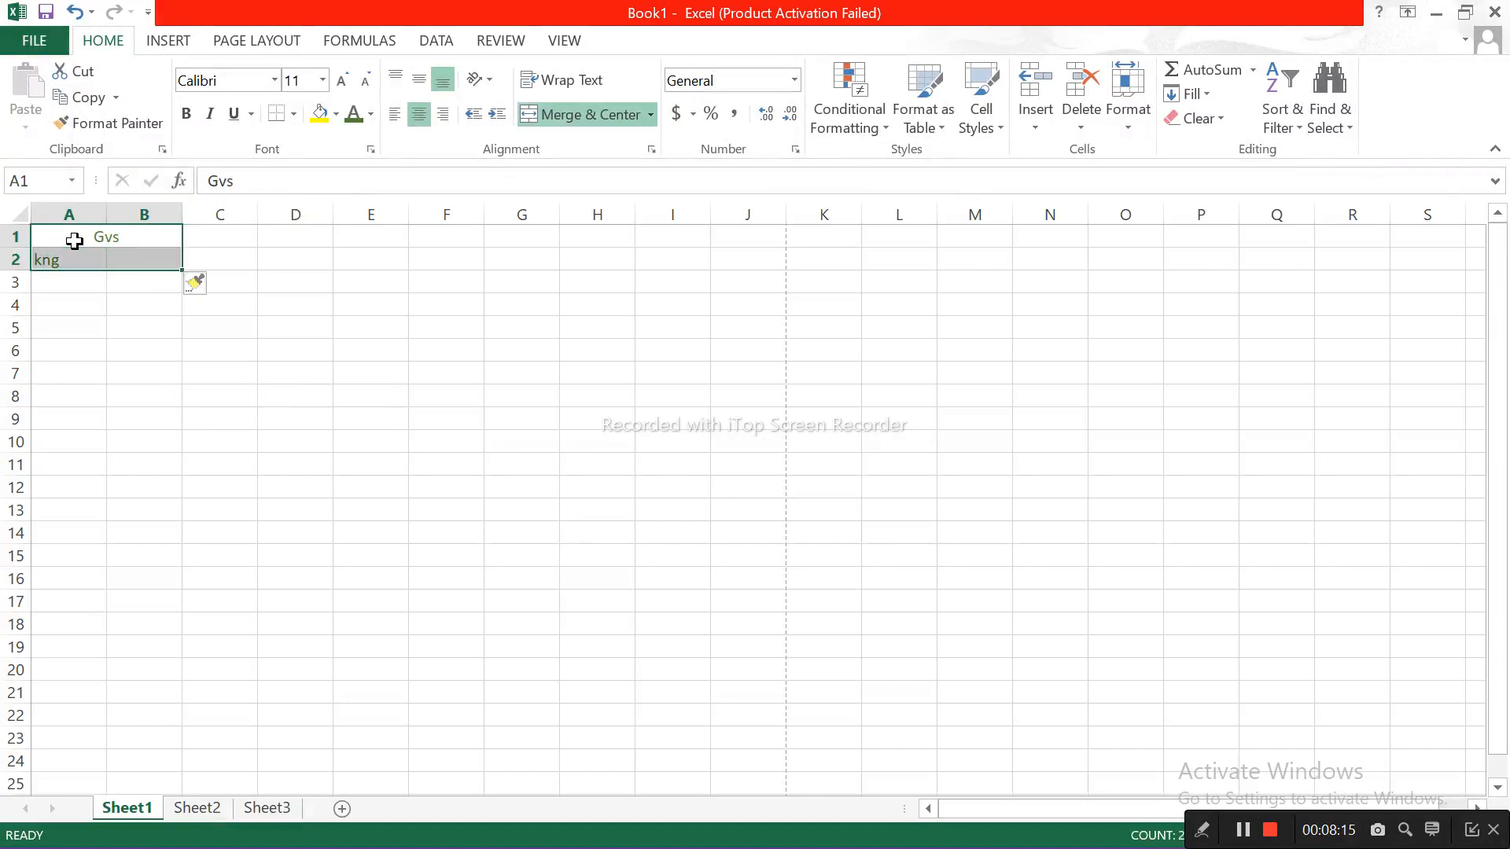
{"action": "left_click", "coordinate": [74, 240]}
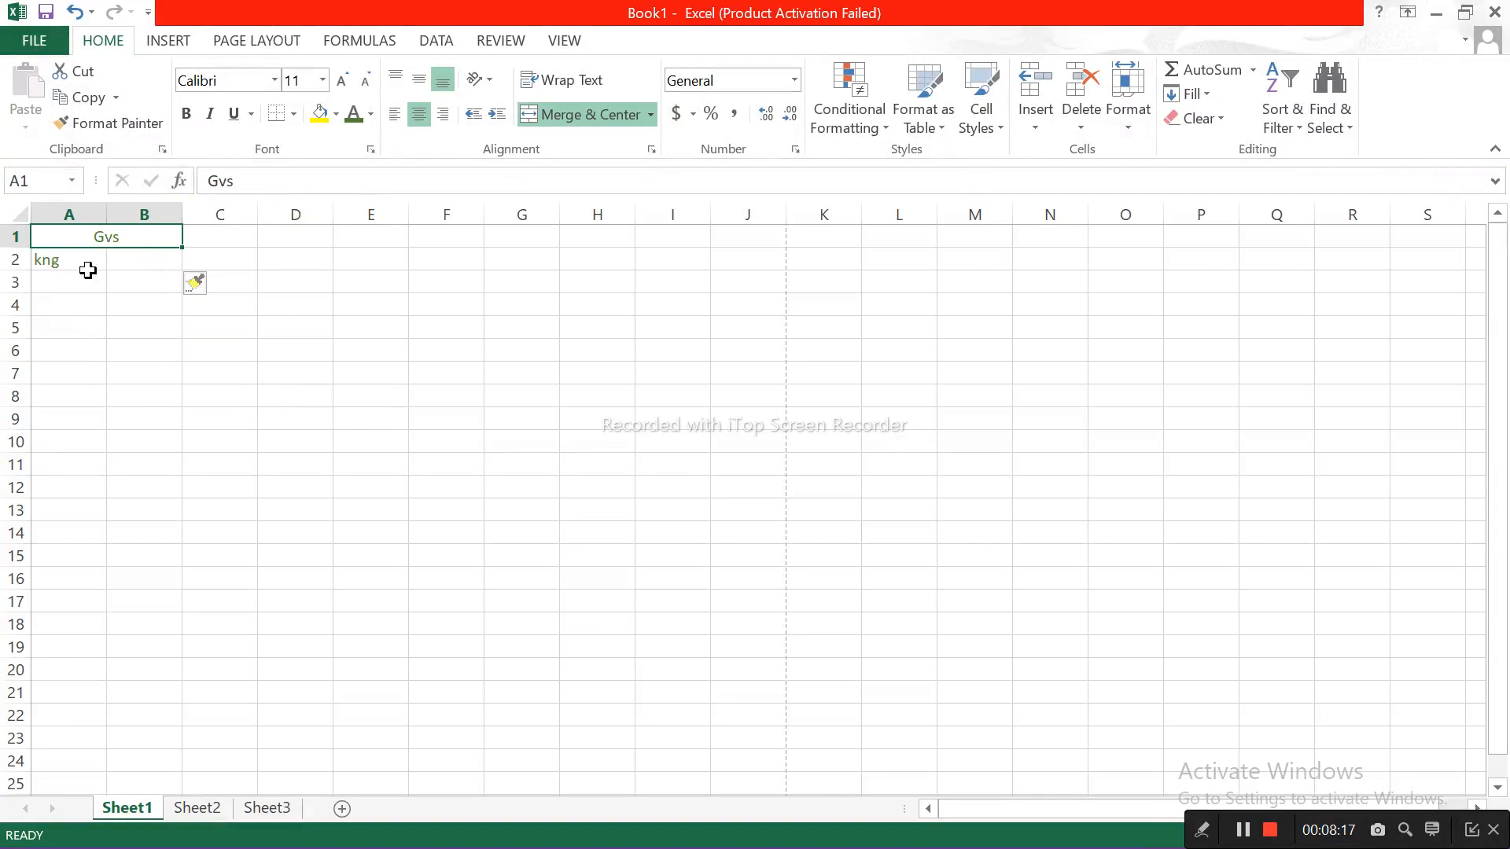
{"action": "left_click", "coordinate": [87, 275]}
{"action": "left_click", "coordinate": [84, 258]}
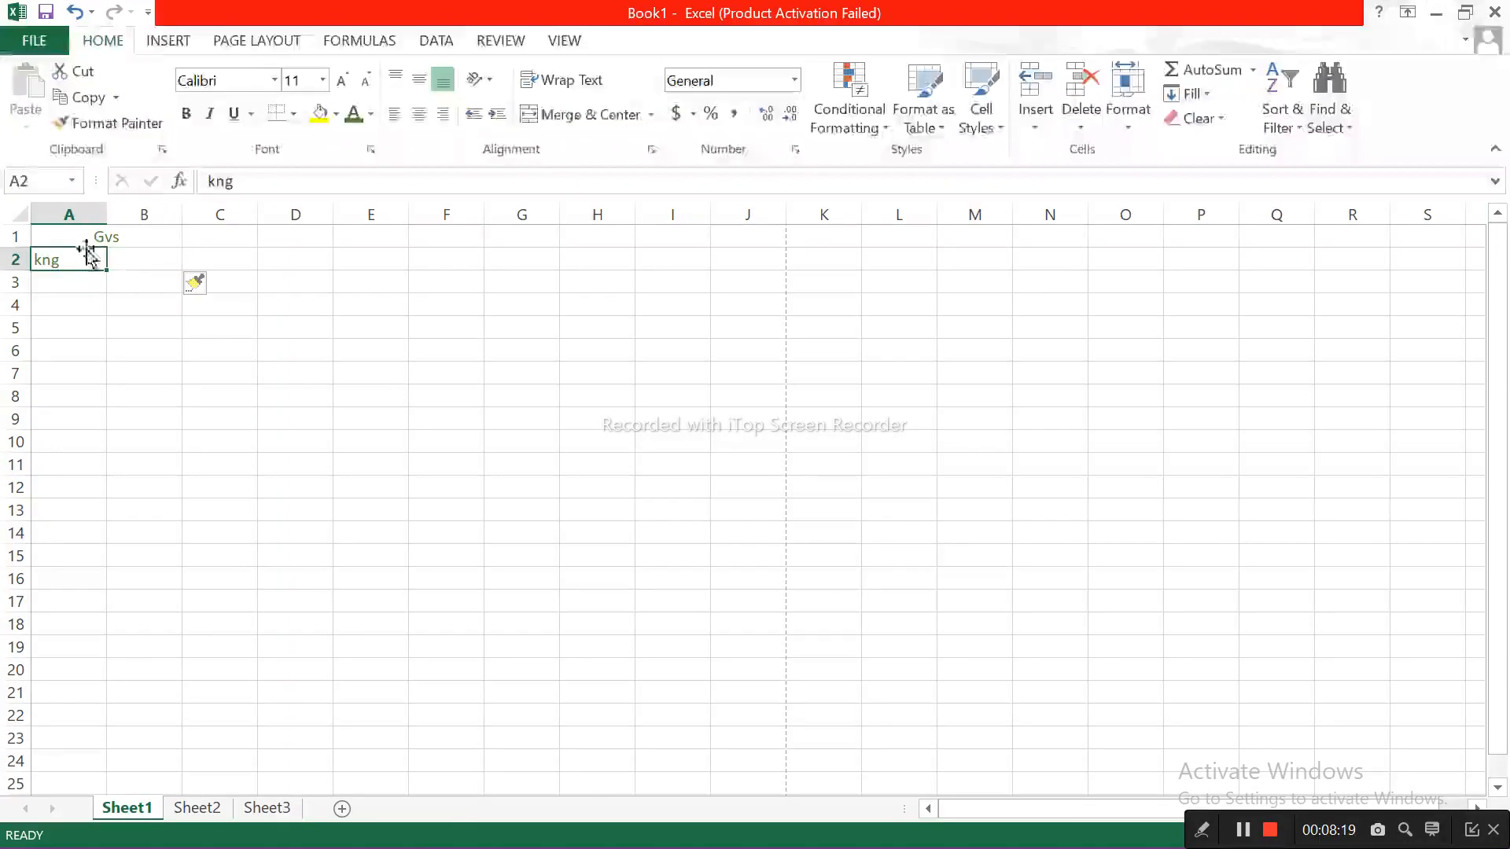
{"action": "left_click", "coordinate": [84, 233]}
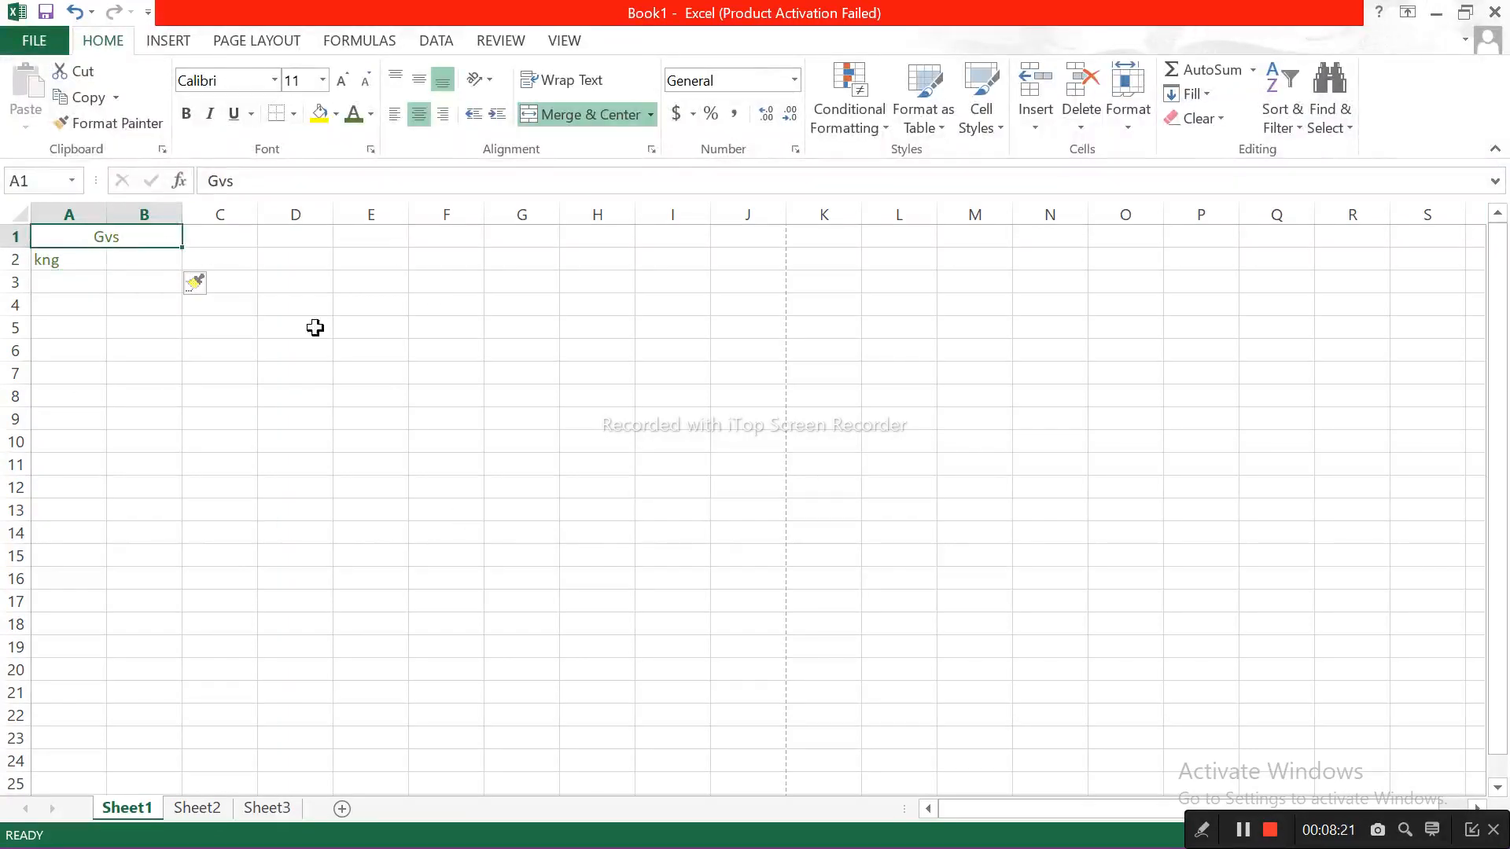
{"action": "left_click", "coordinate": [250, 331]}
{"action": "left_click", "coordinate": [82, 256]}
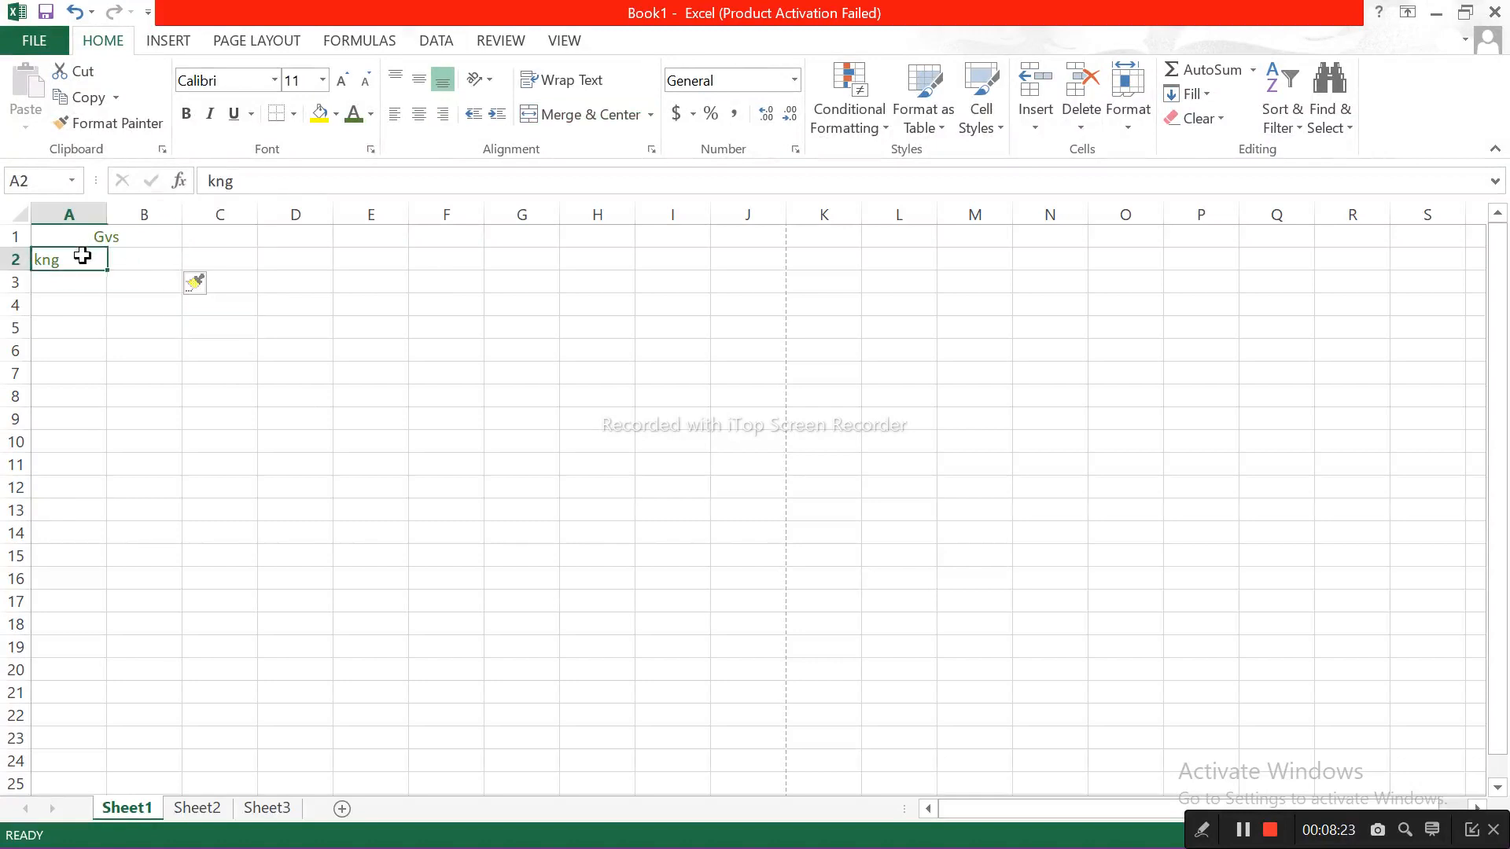
Step: Enter "sa" in cell A5 and "da" in cell A6 of Sheet1
{"action": "left_click", "coordinate": [87, 336]}
{"action": "type", "text": "sa"}
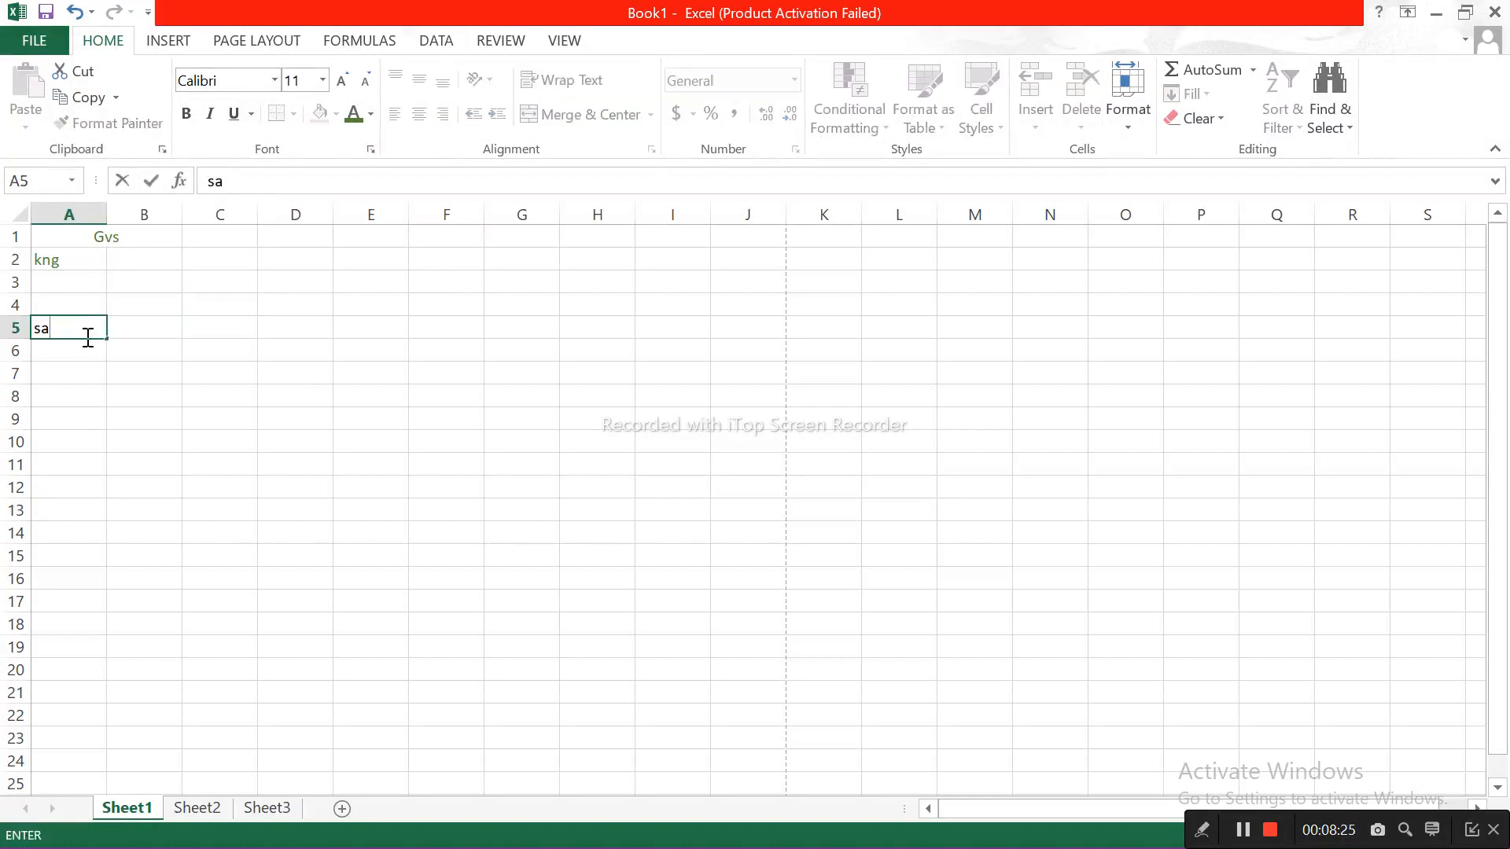
{"action": "key", "text": "Return"}
{"action": "type", "text": "d"}
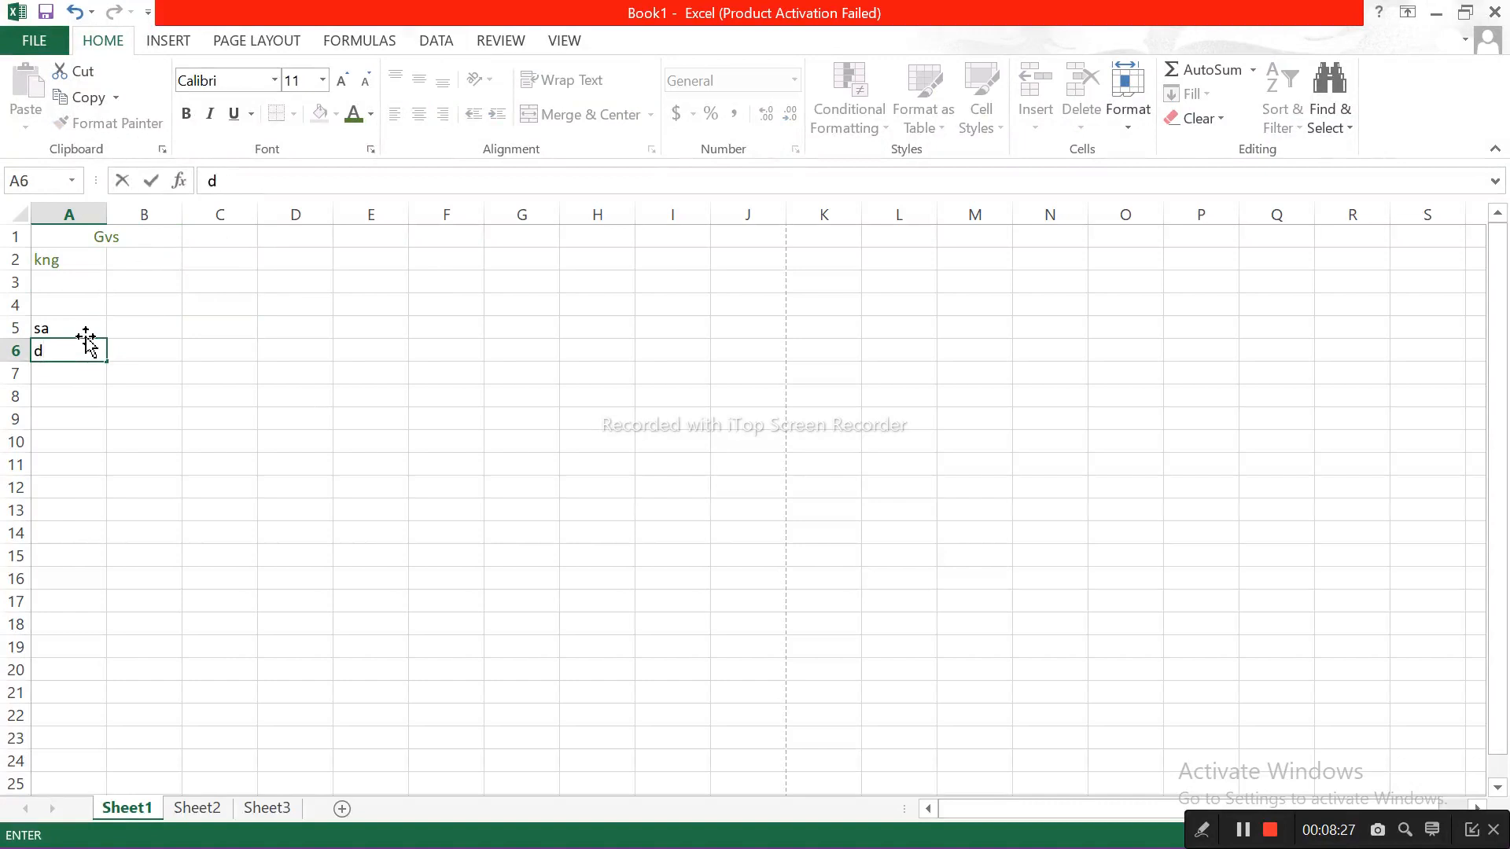
{"action": "type", "text": "a"}
{"action": "key", "text": "Return"}
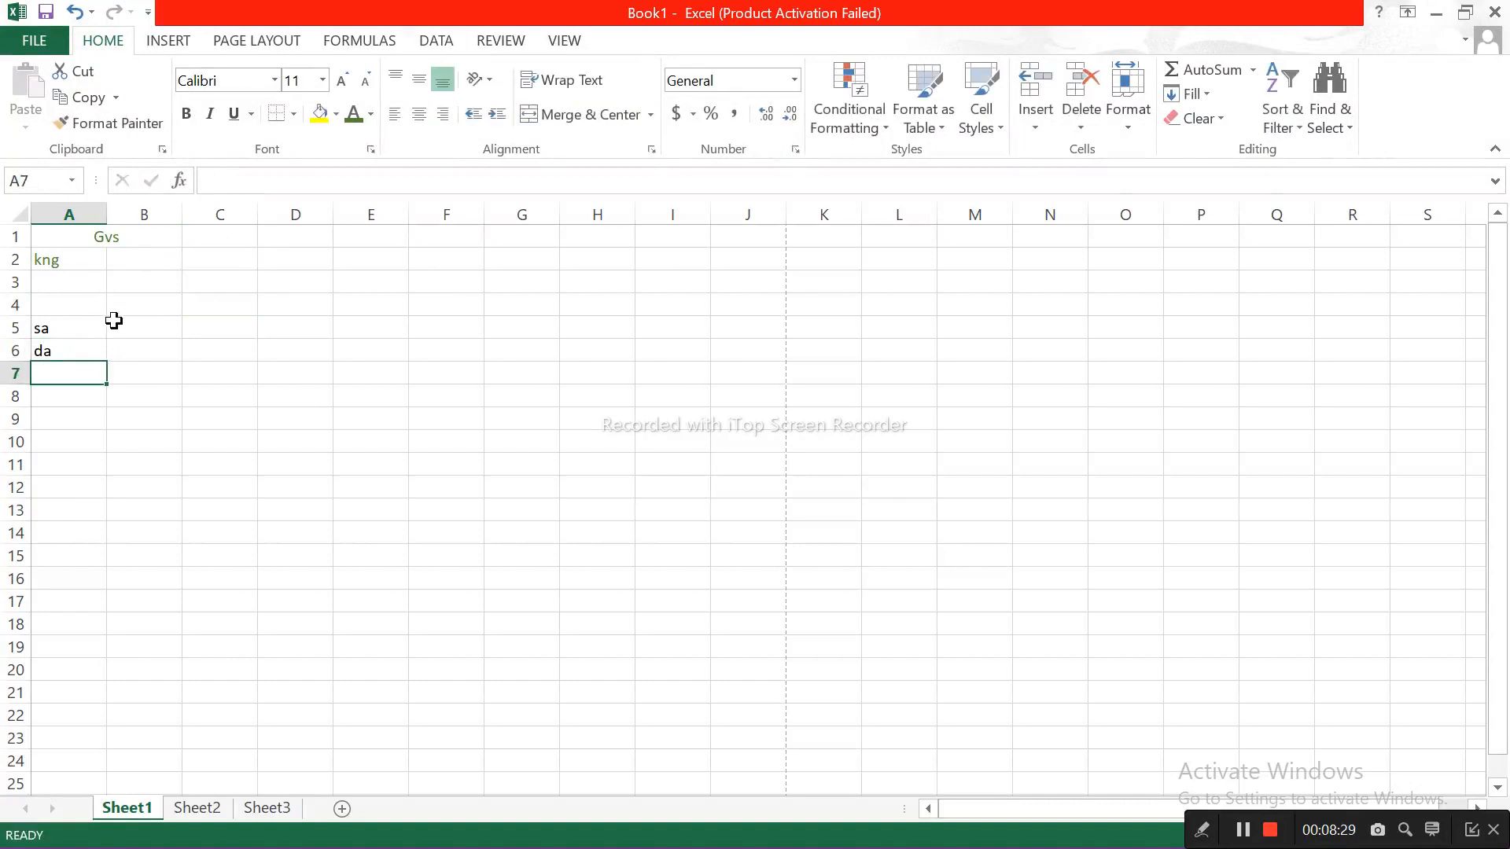
Step: Select cell A6 and extend the selection up to A5
{"action": "key", "text": "ctrl+a"}
{"action": "left_click", "coordinate": [114, 320]}
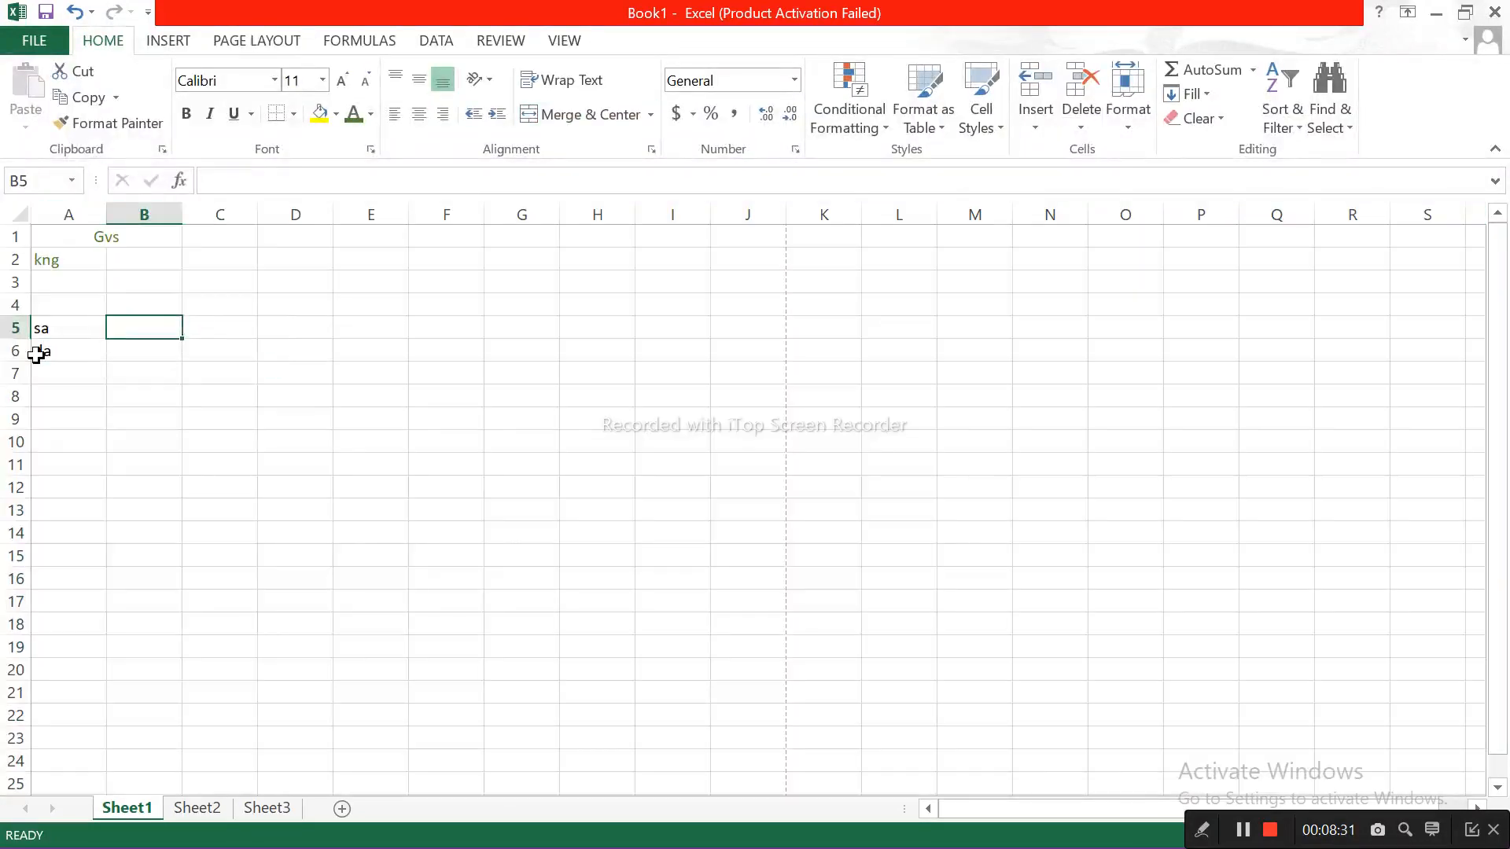
{"action": "left_click", "coordinate": [35, 349]}
{"action": "key", "text": "shift+Up"}
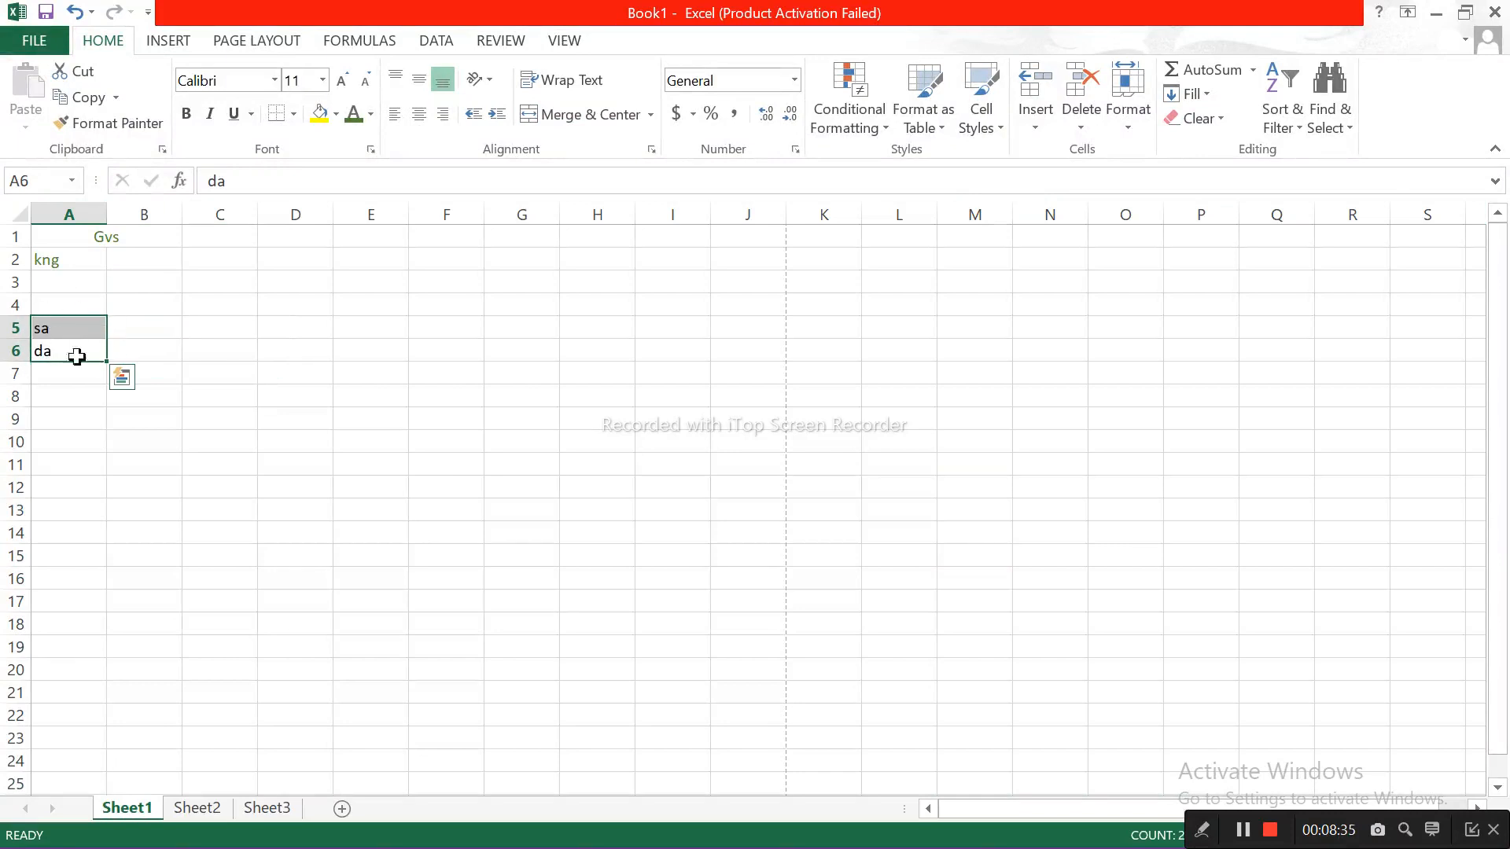
{"action": "left_click", "coordinate": [63, 348]}
{"action": "key", "text": "shift+Up"}
Step: Select all cells of Sheet1, and select only the range A2:A10 for comparison
{"action": "key", "text": "ctrl+a"}
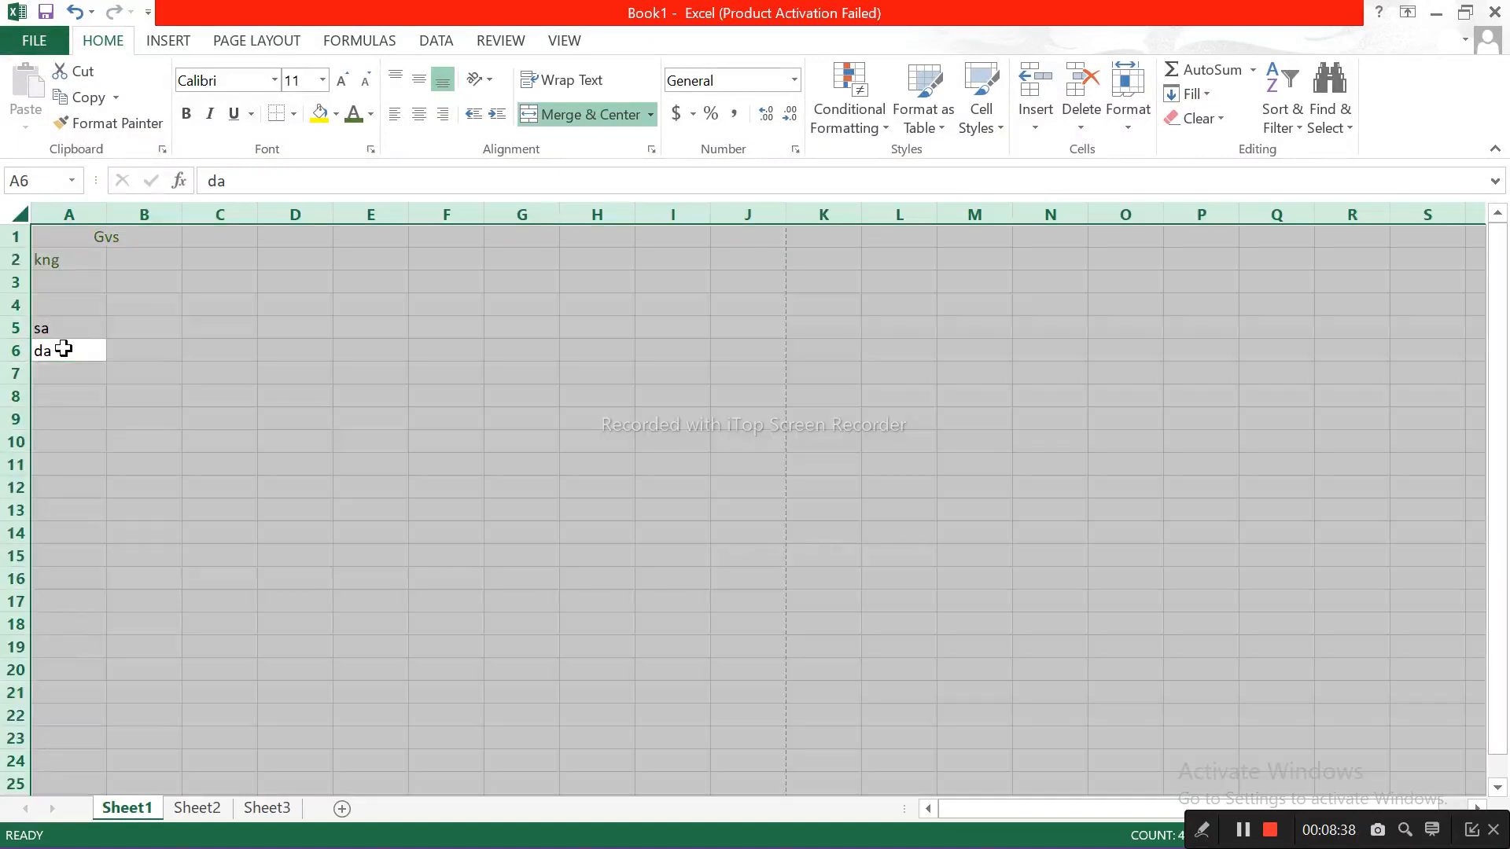
{"action": "left_click", "coordinate": [220, 254]}
{"action": "left_click_drag", "start_coordinate": [68, 258], "coordinate": [69, 442]}
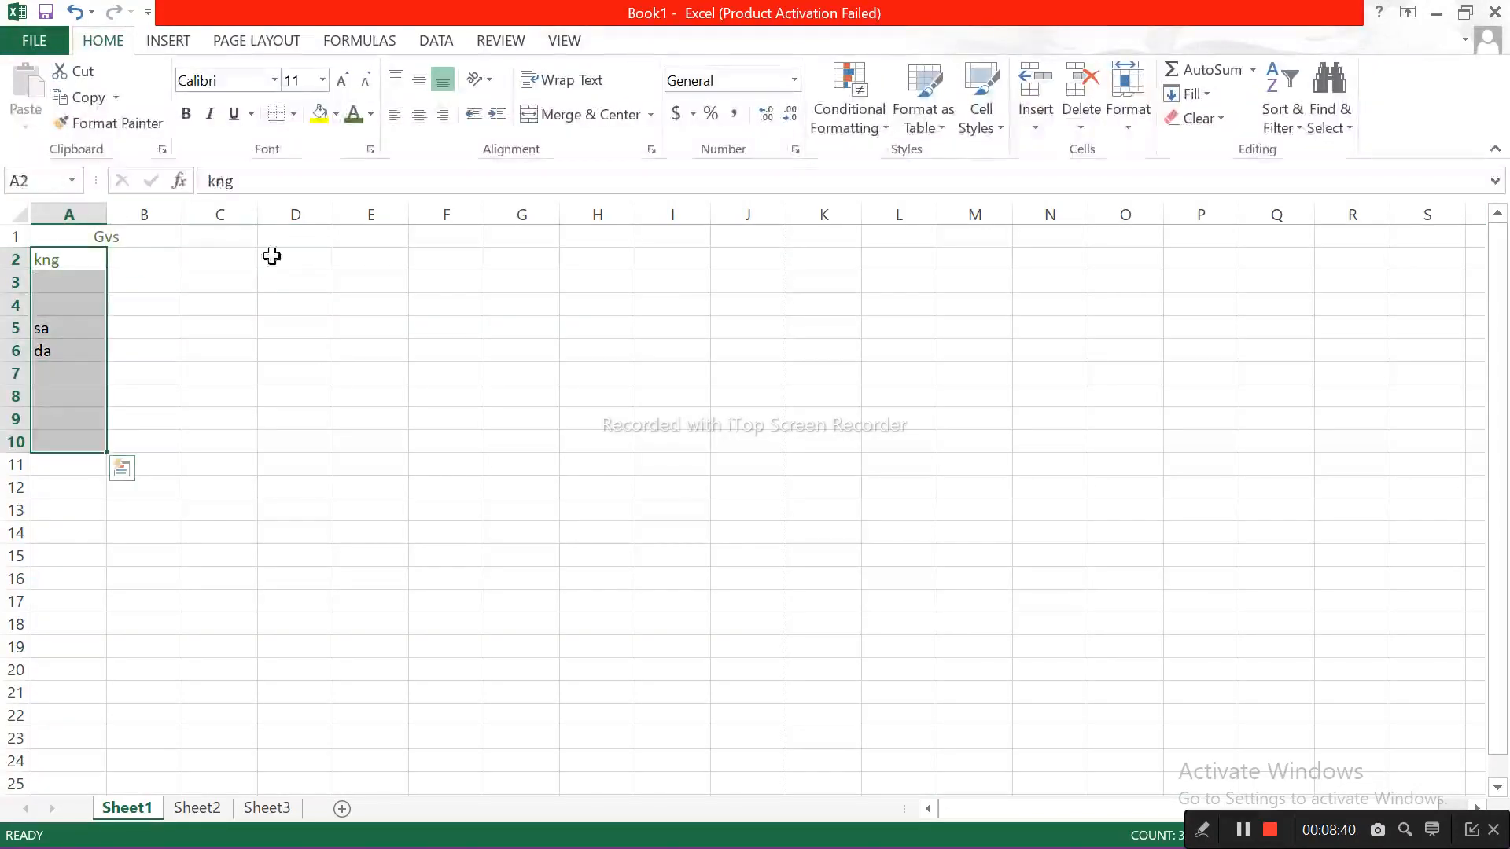
{"action": "left_click", "coordinate": [253, 419]}
Step: Switch to Sheet3 and select the whole worksheet from cell D19
{"action": "left_click", "coordinate": [266, 798]}
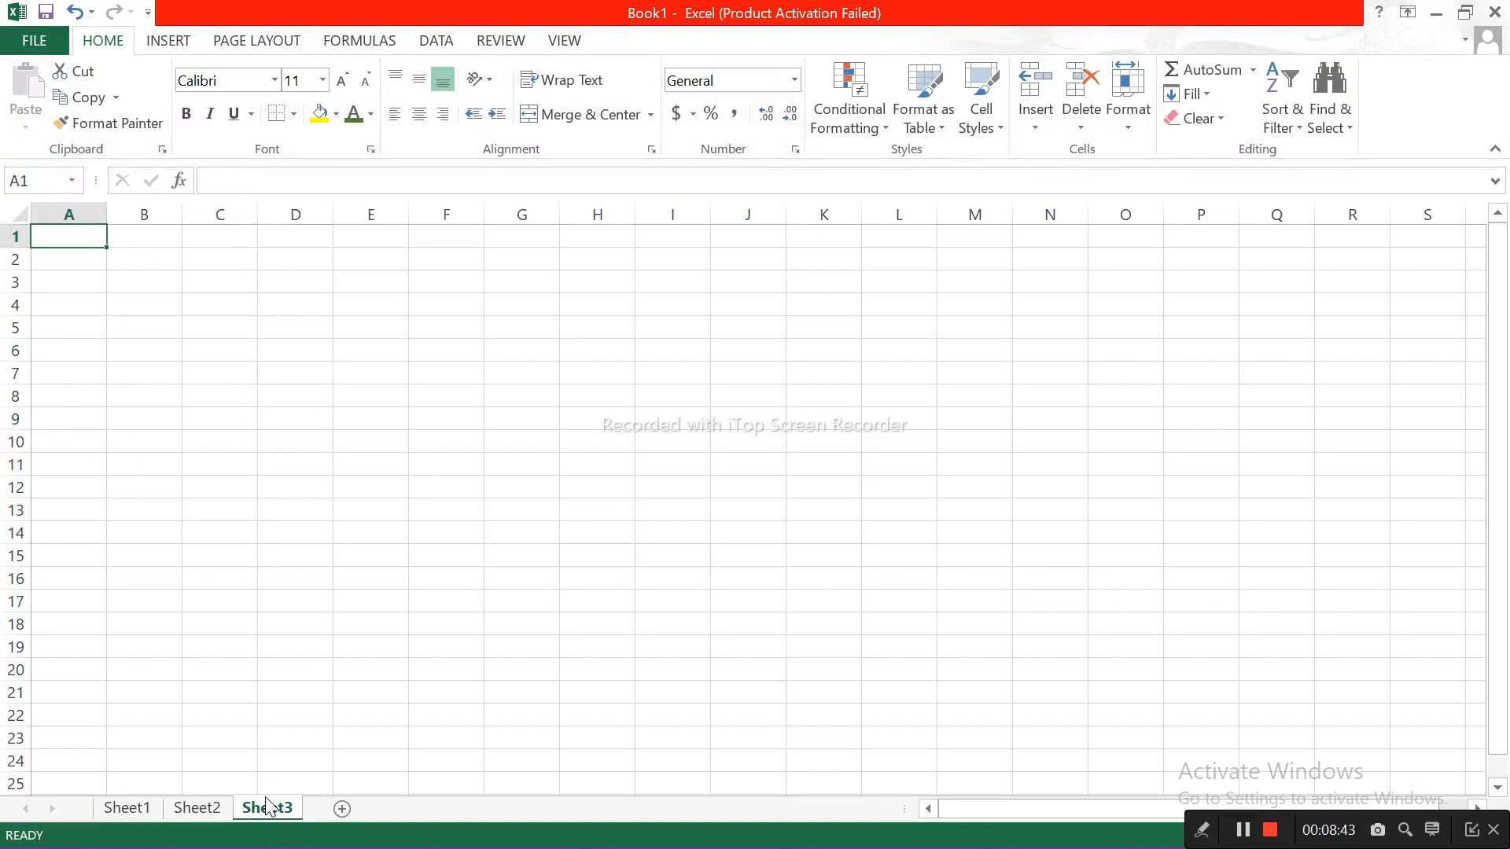
{"action": "left_click", "coordinate": [304, 651]}
{"action": "key", "text": "ctrl+a"}
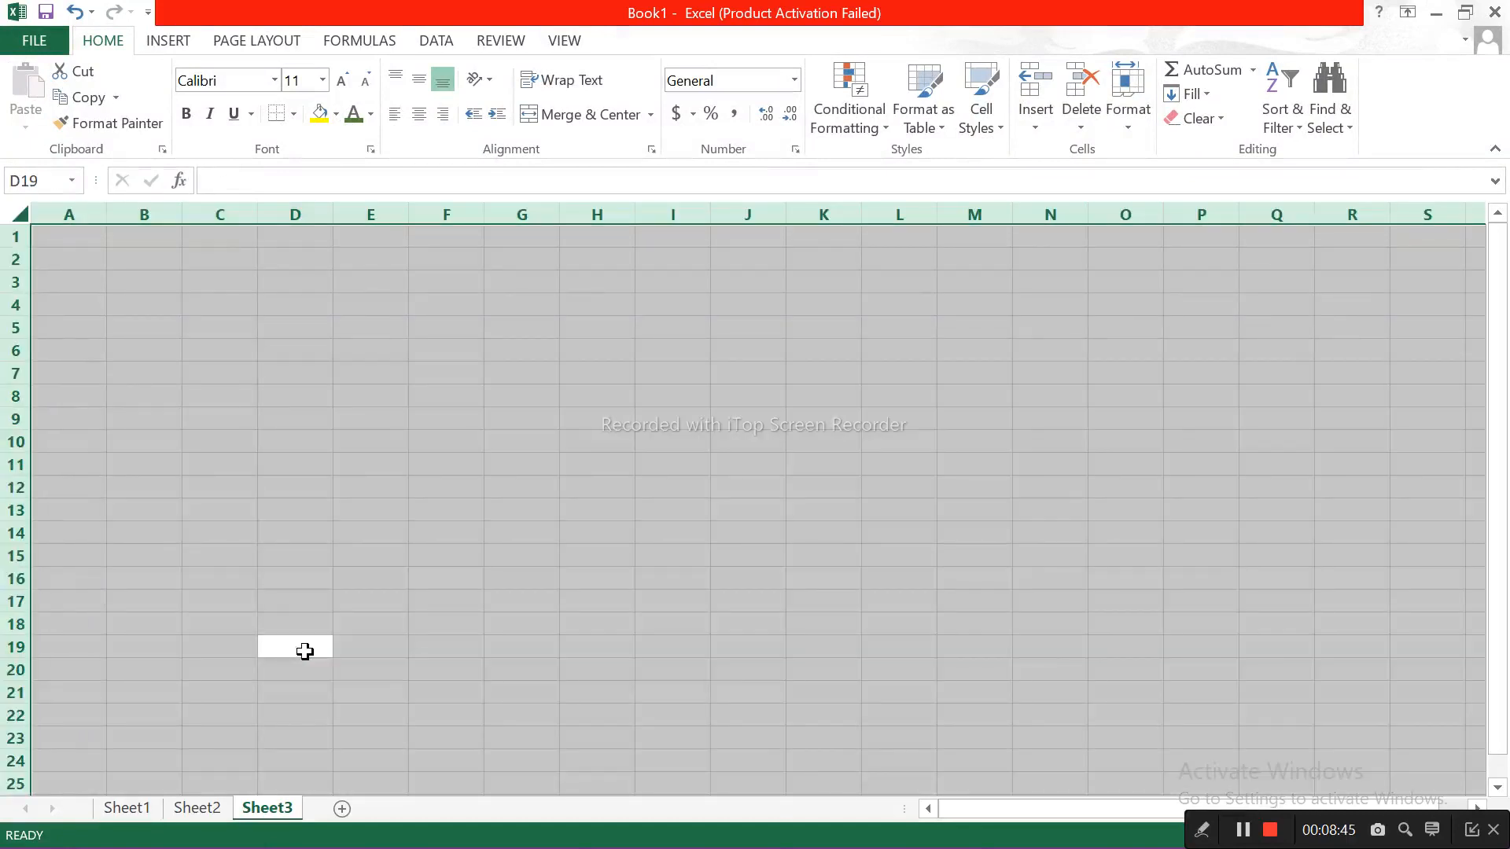
Step: Return to Sheet2 and put the "Edit active cells" cell B13 into edit mode twice, leaving its text unedited
{"action": "left_click", "coordinate": [199, 799]}
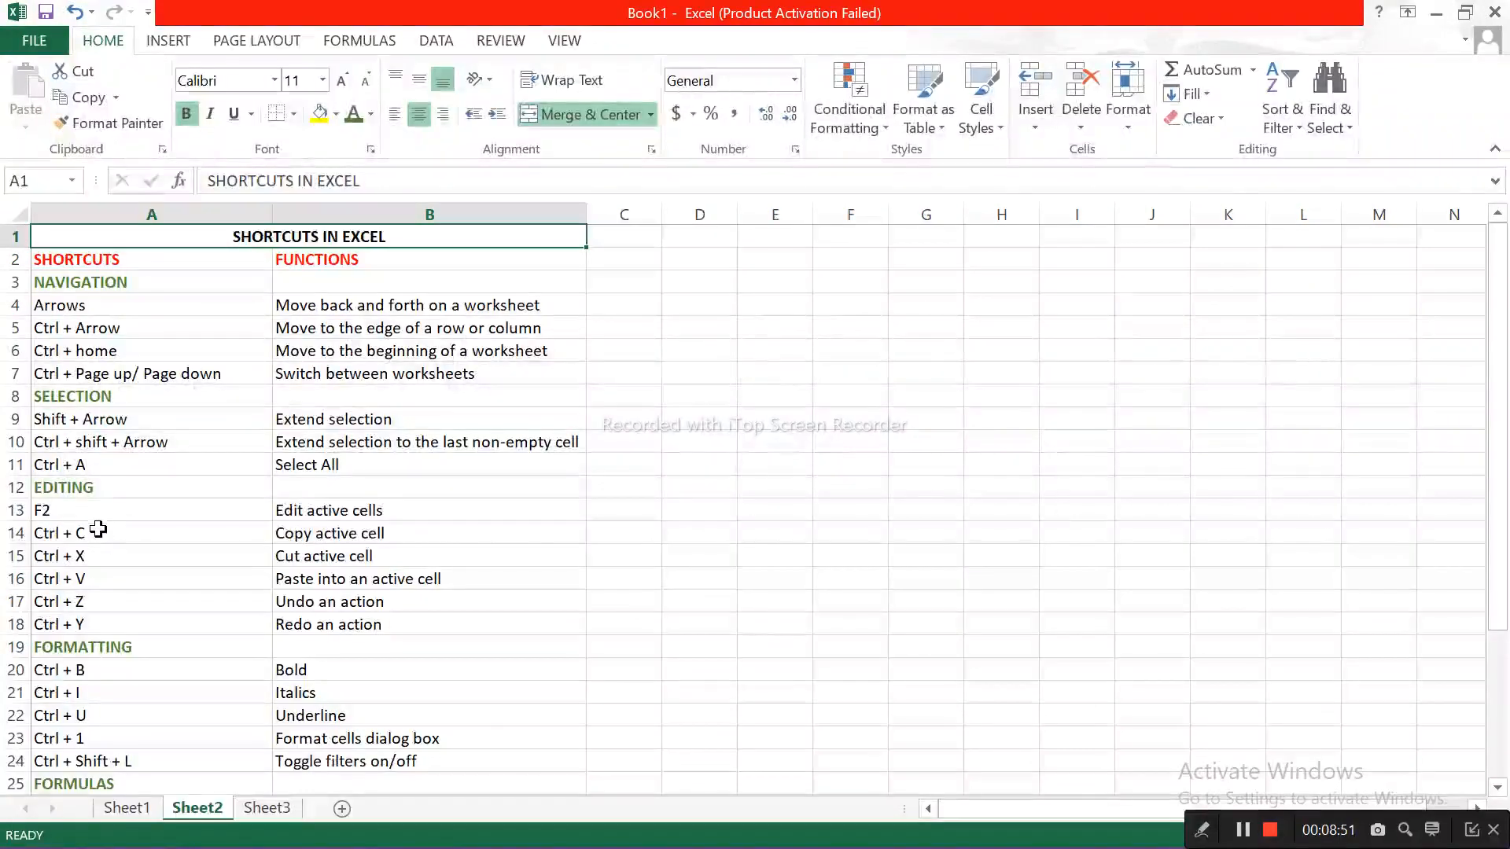
{"action": "left_click", "coordinate": [291, 509]}
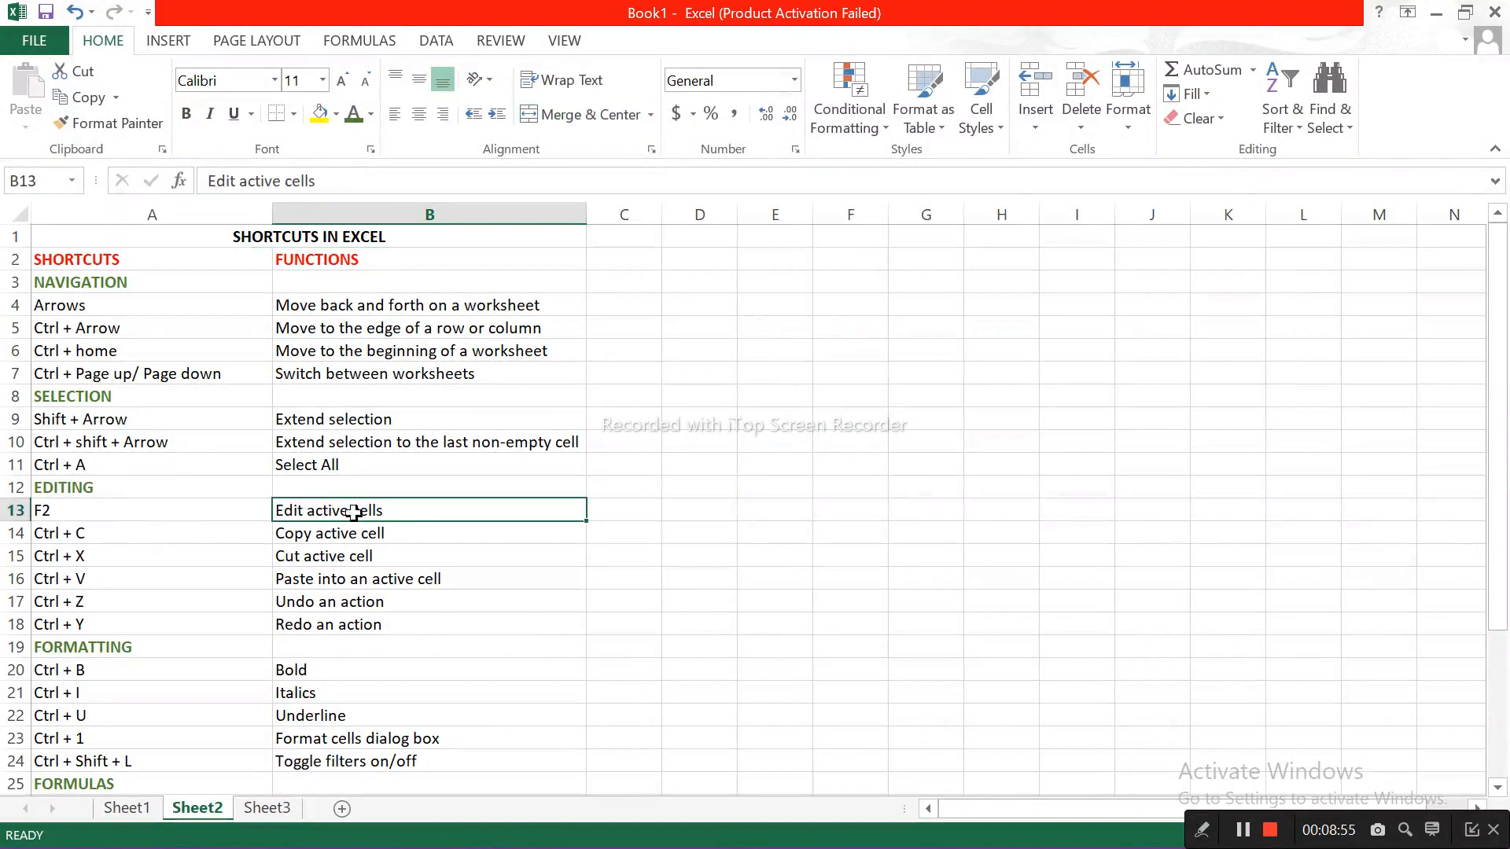
{"action": "key", "text": "F2"}
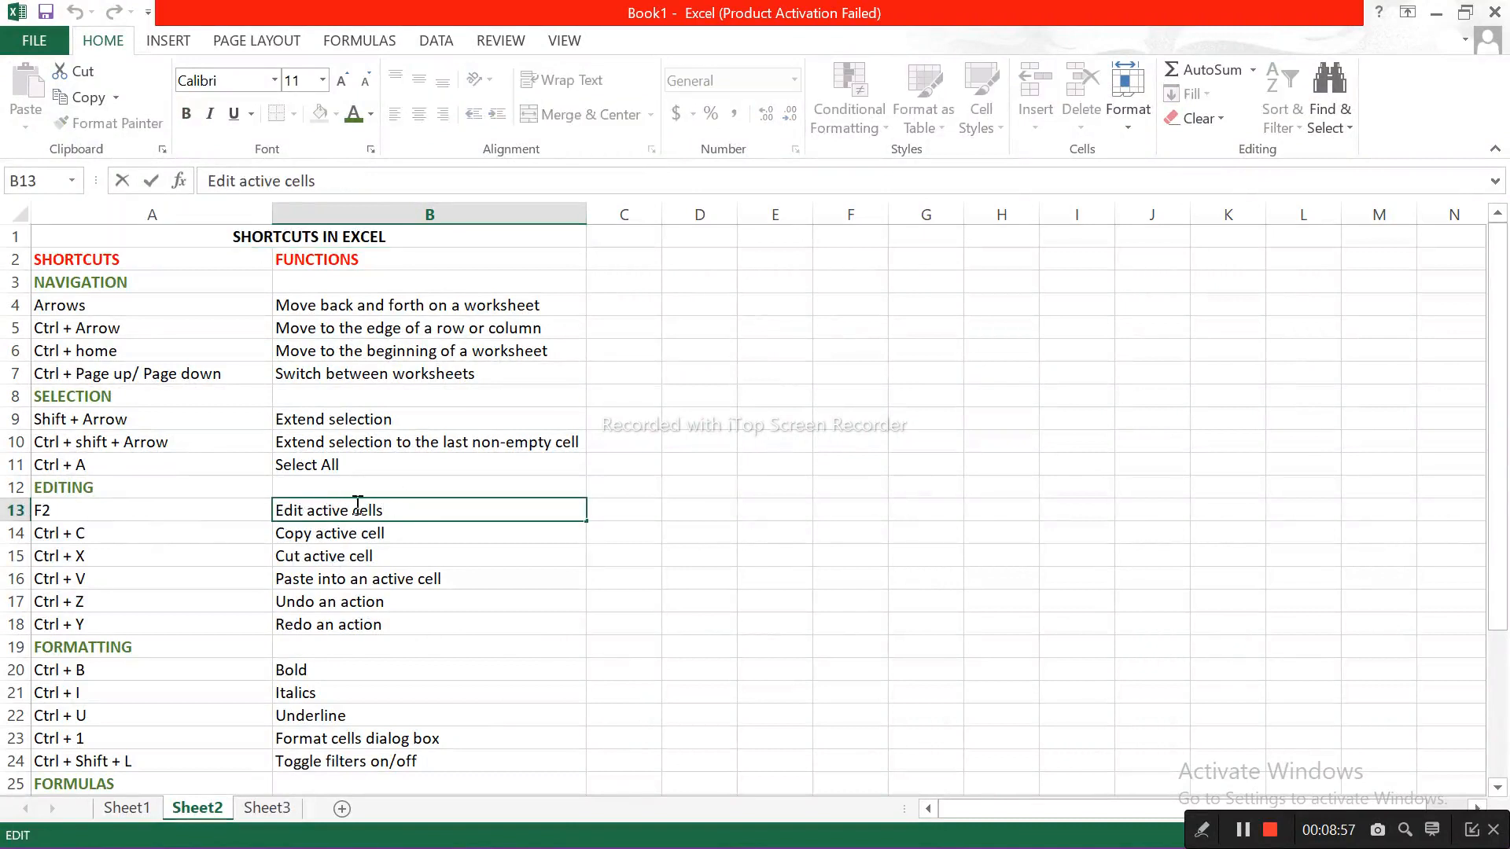
{"action": "left_click", "coordinate": [337, 533]}
{"action": "left_click", "coordinate": [352, 510]}
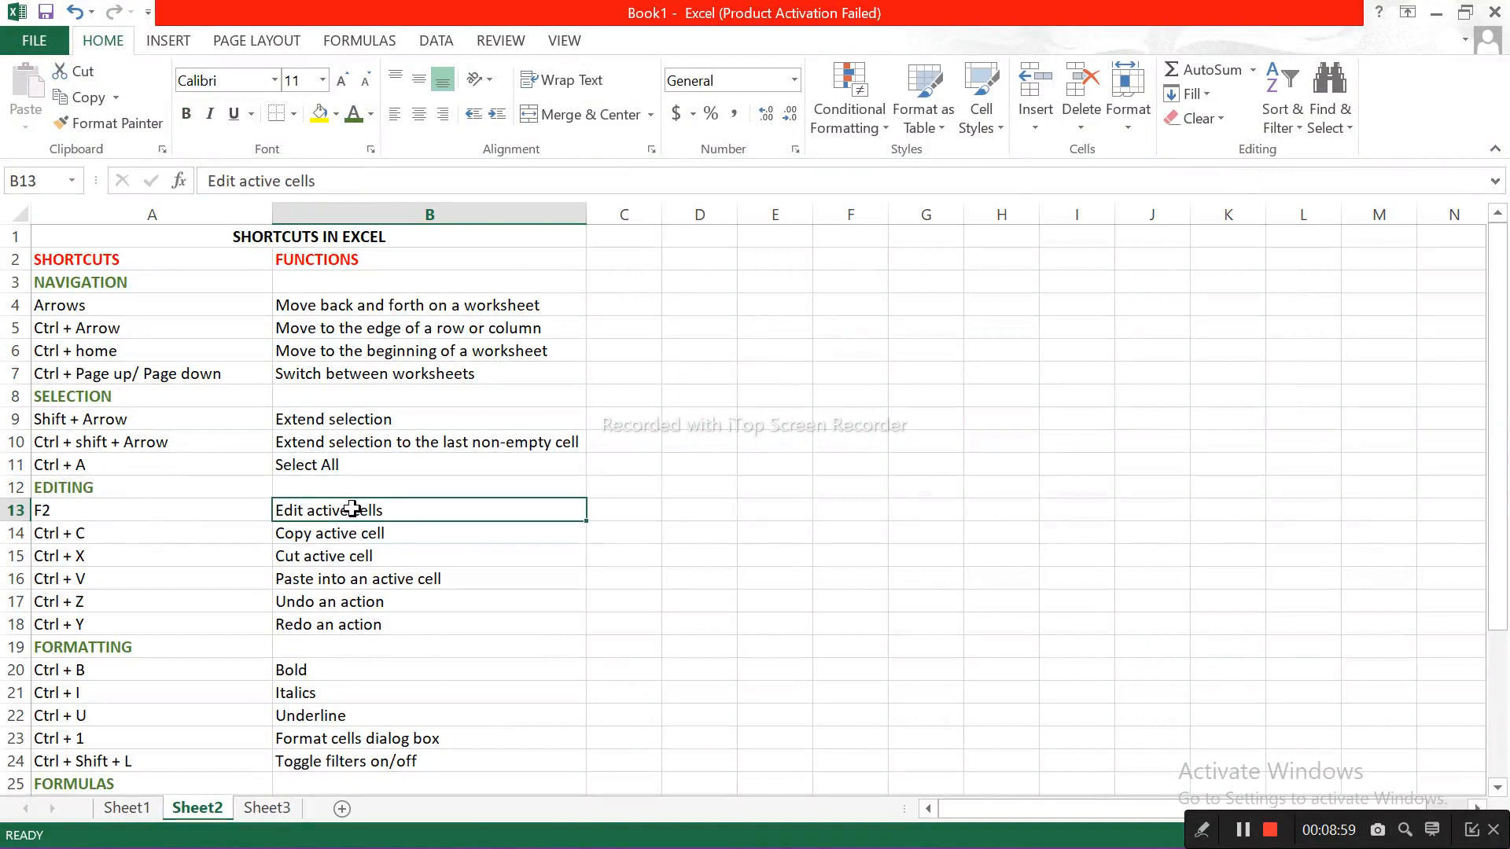
{"action": "key", "text": "F2"}
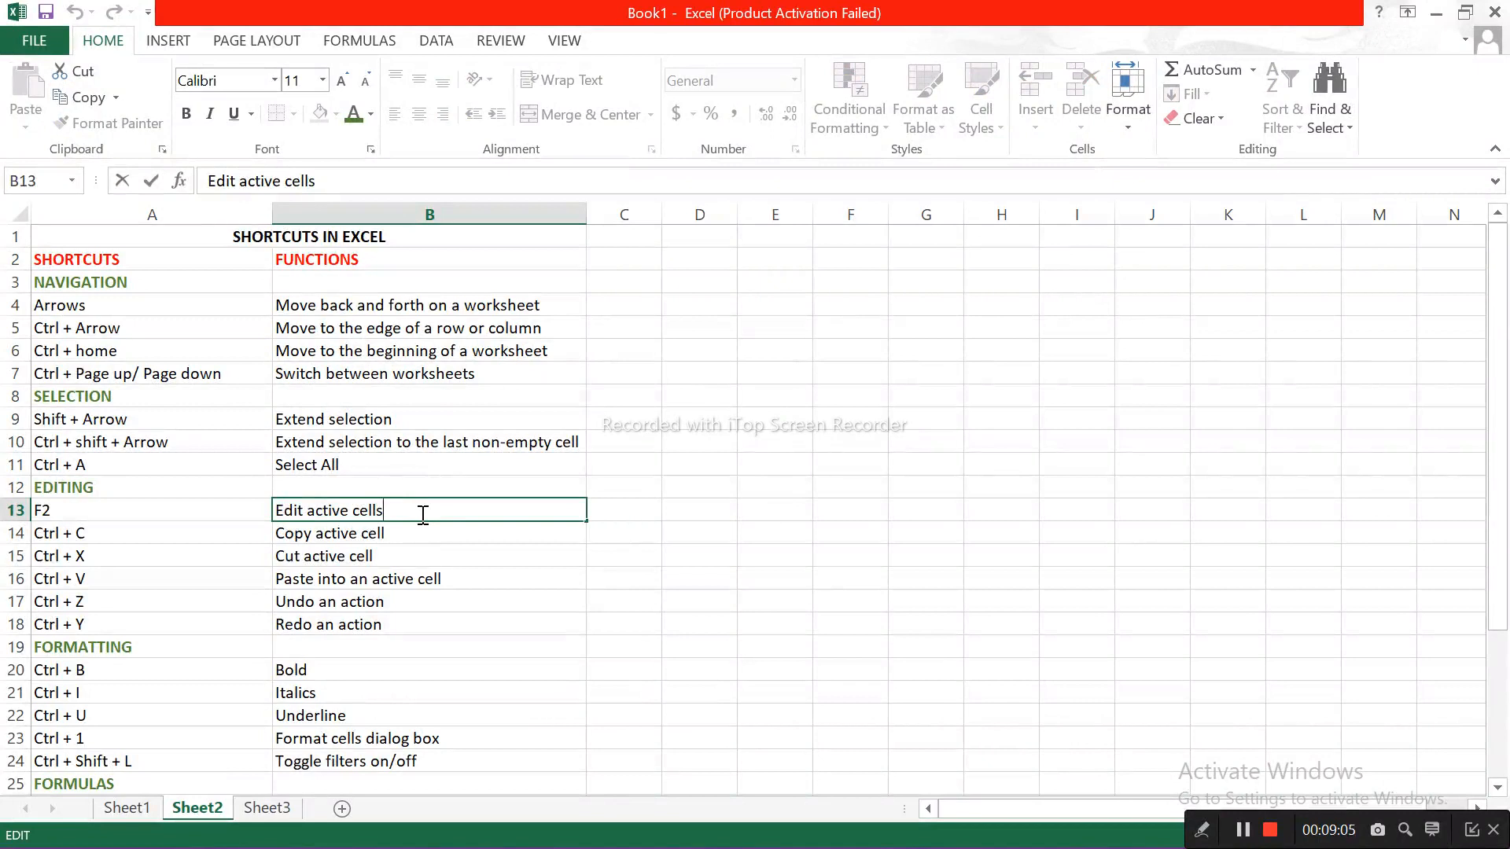
{"action": "left_click", "coordinate": [340, 530]}
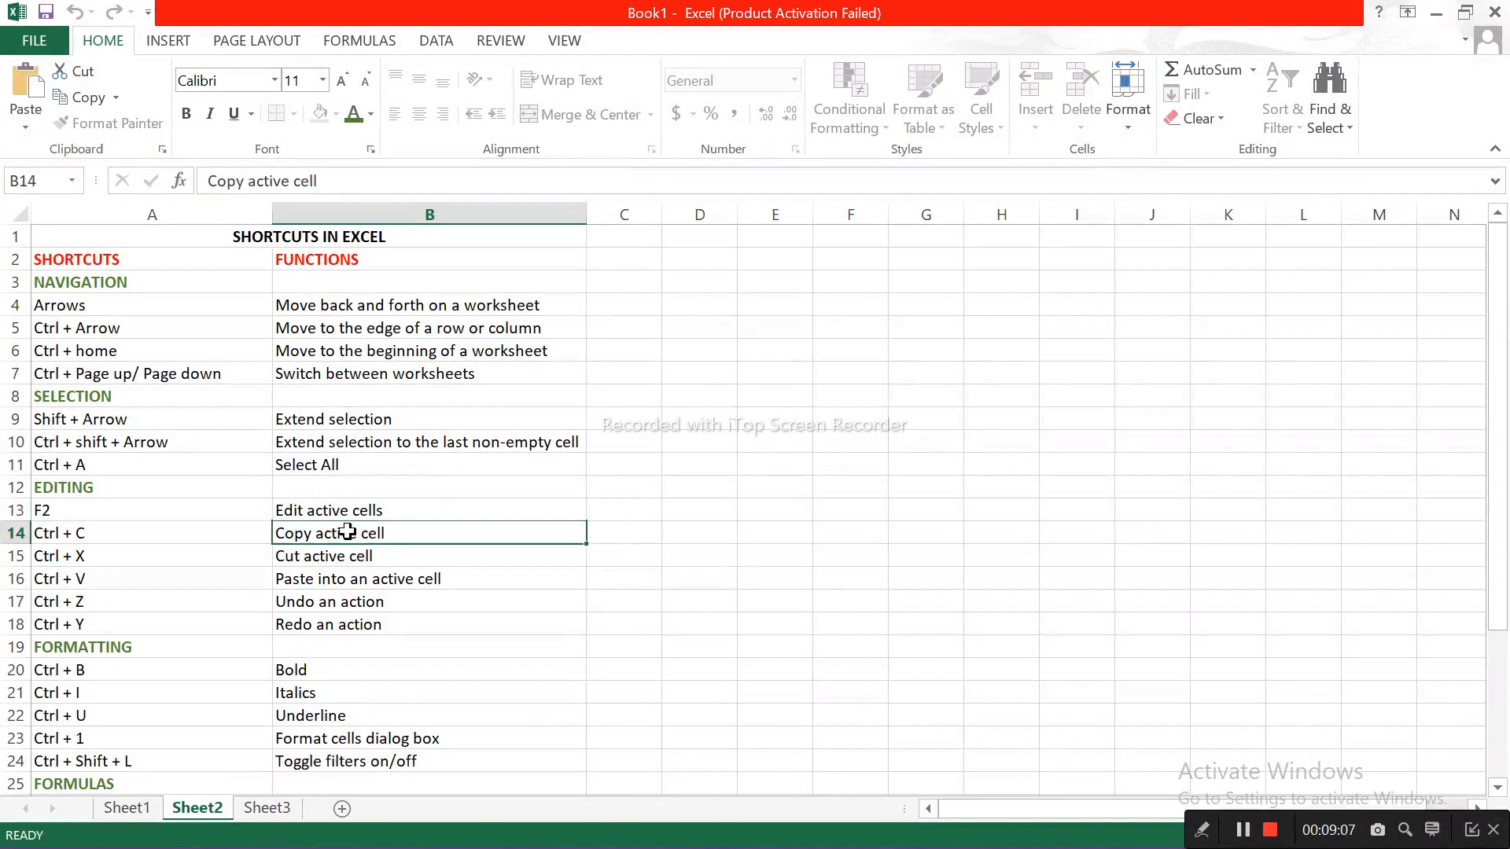
Step: Copy the text of cell B13 into cell F13
{"action": "left_click", "coordinate": [354, 515]}
{"action": "key", "text": "ctrl+c"}
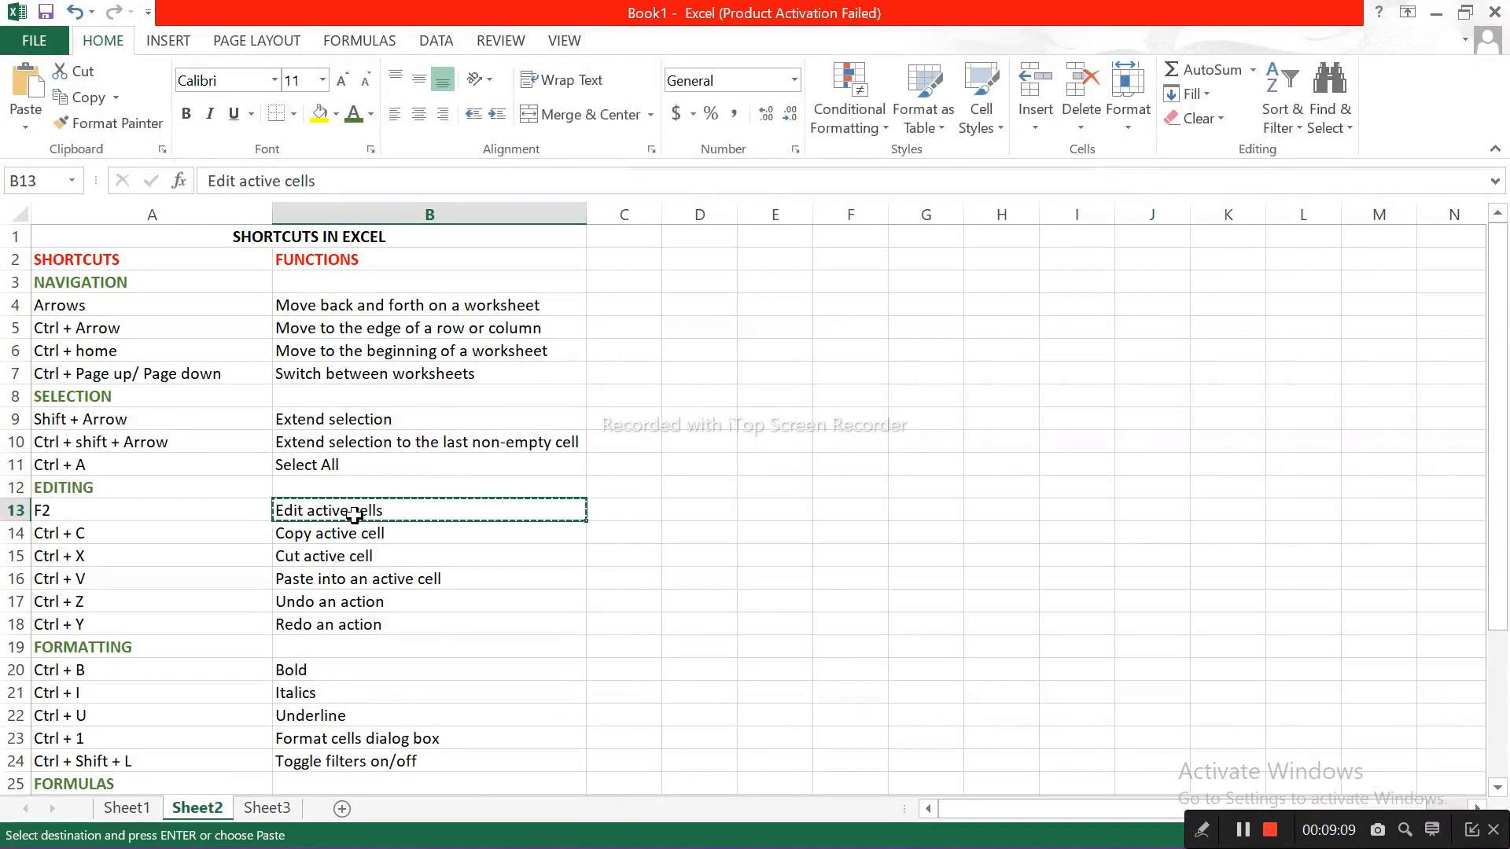
{"action": "key", "text": "Right"}
{"action": "key", "text": "Right"}
{"action": "key", "text": "Right"}
{"action": "key", "text": "Right"}
{"action": "key", "text": "ctrl+v"}
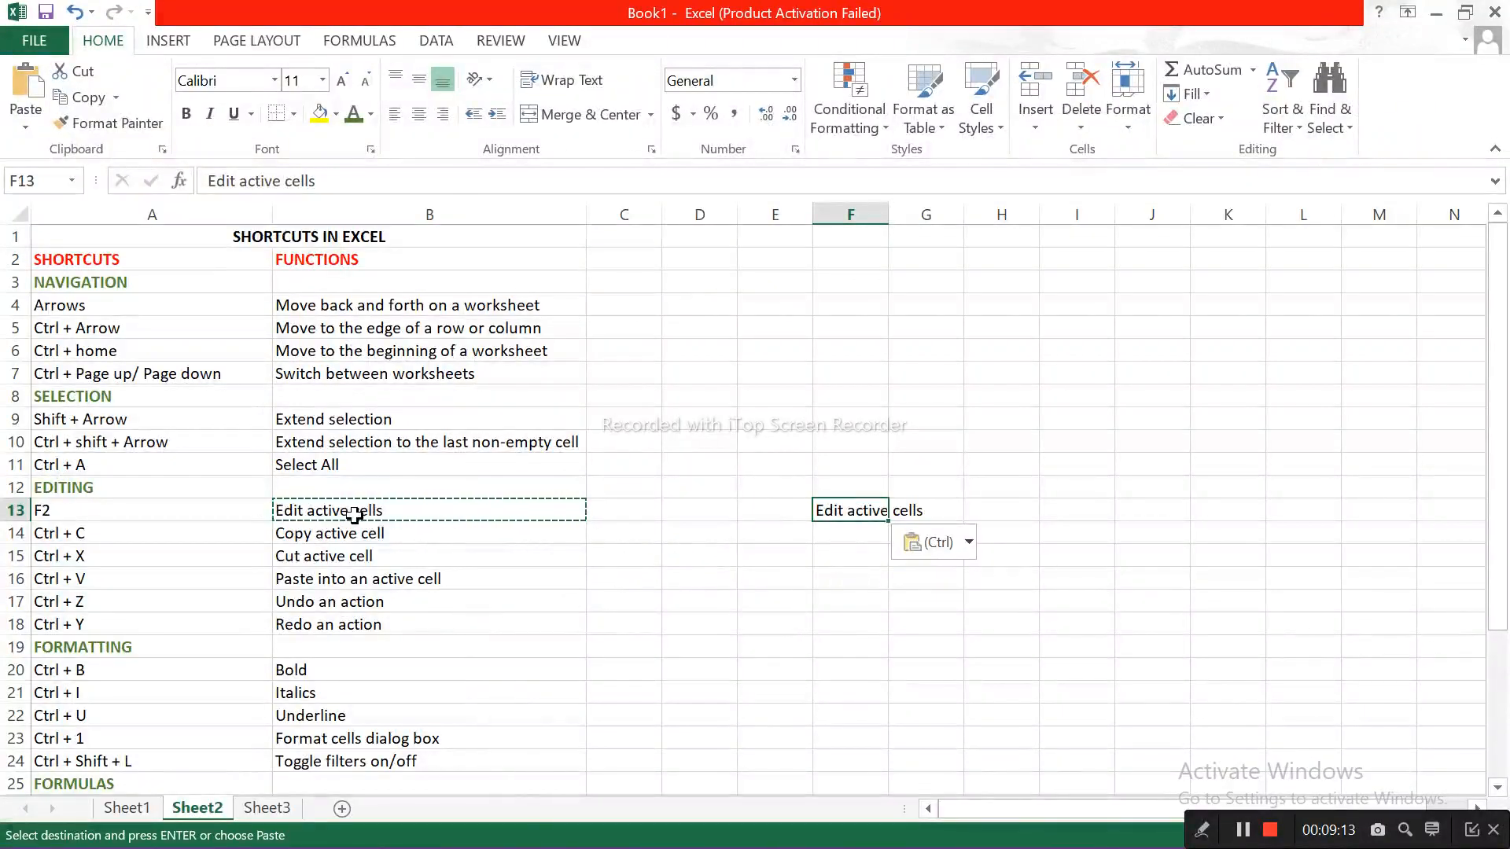
Step: Cut cell F13 and paste it into cell F16, then move through the cells above it
{"action": "key", "text": "ctrl+c"}
{"action": "key", "text": "Down"}
{"action": "key", "text": "Down"}
{"action": "key", "text": "Down"}
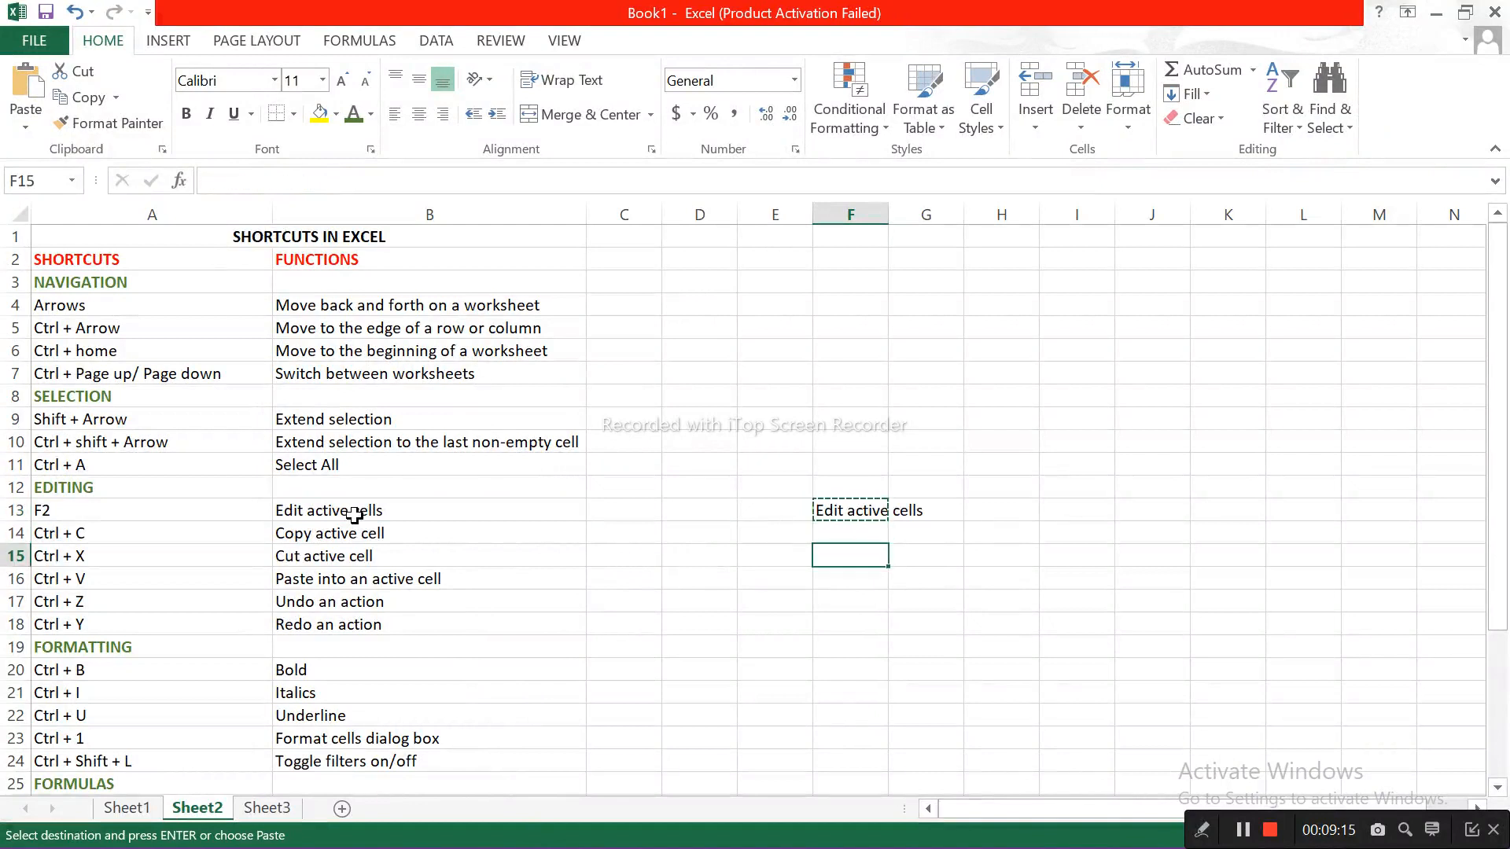
{"action": "key", "text": "Return"}
{"action": "key", "text": "Up"}
{"action": "key", "text": "Up"}
{"action": "key", "text": "Up"}
{"action": "key", "text": "Up"}
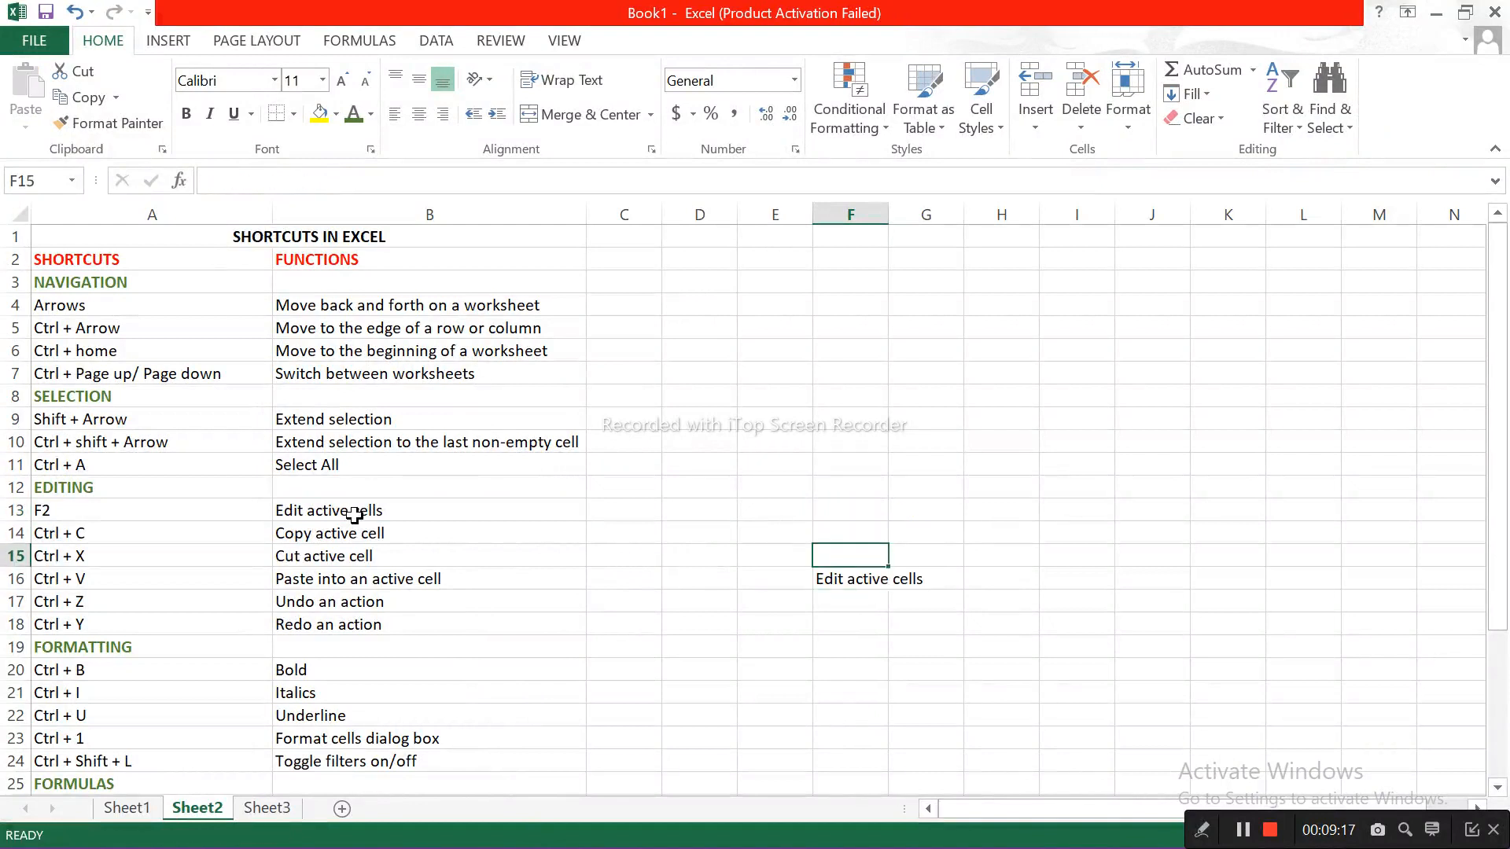
{"action": "key", "text": "Down"}
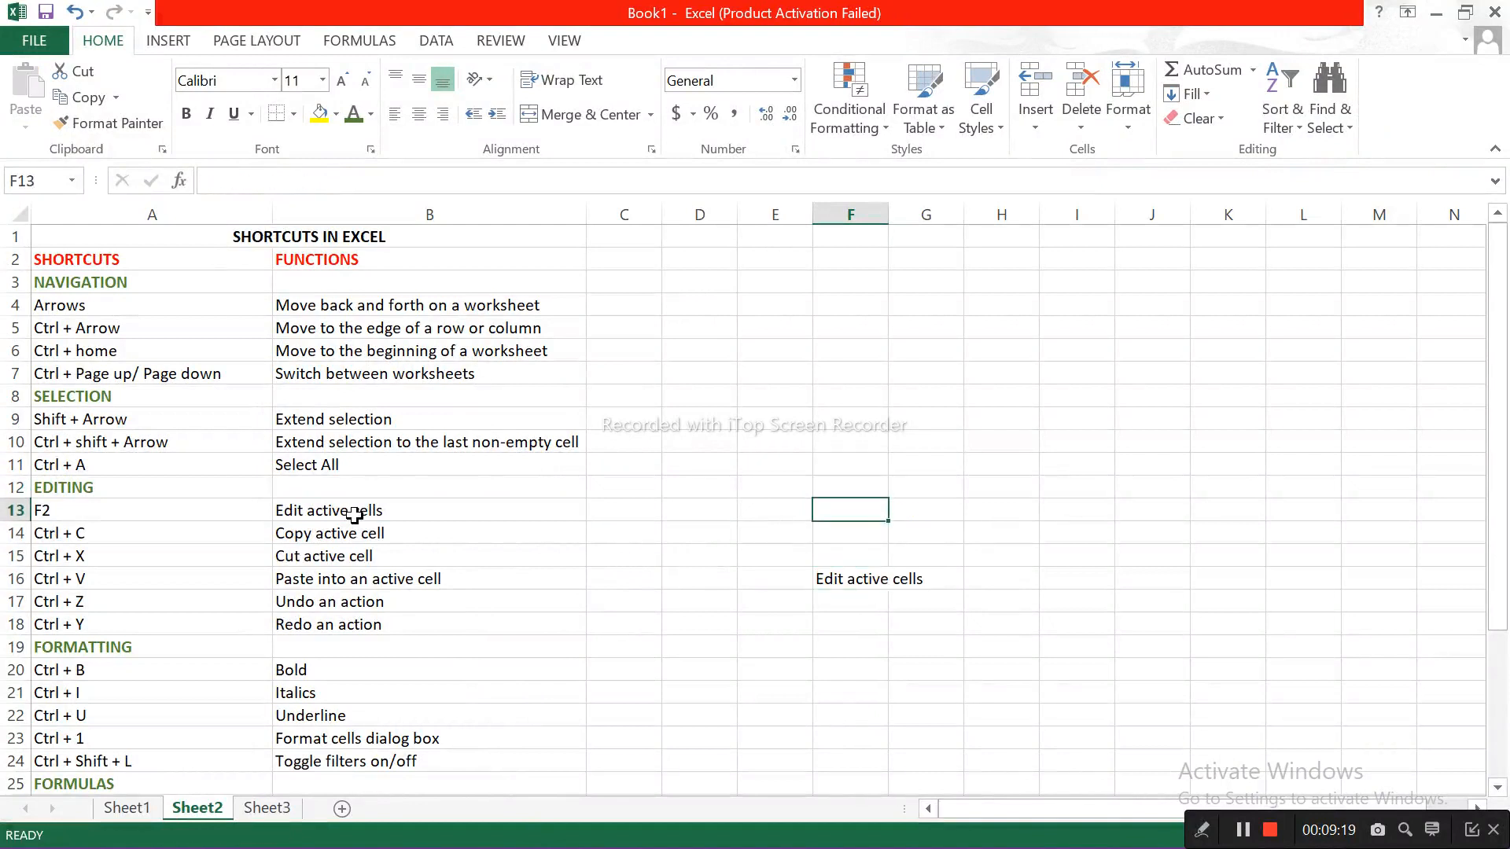
{"action": "key", "text": "Down"}
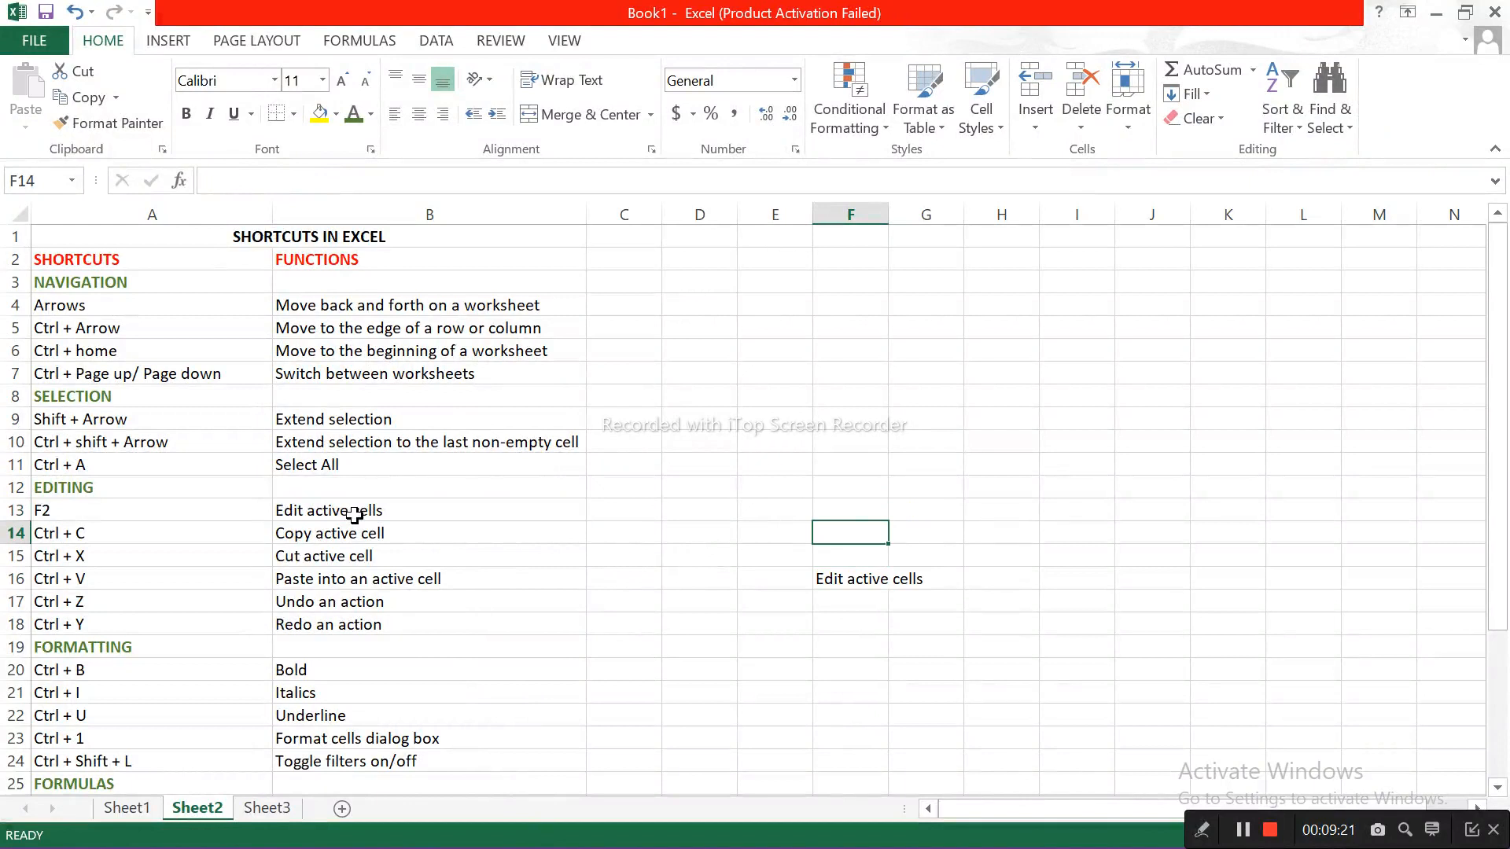
Step: Undo the move of F13 to F16, redo it, and undo it again
{"action": "key", "text": "ctrl+z"}
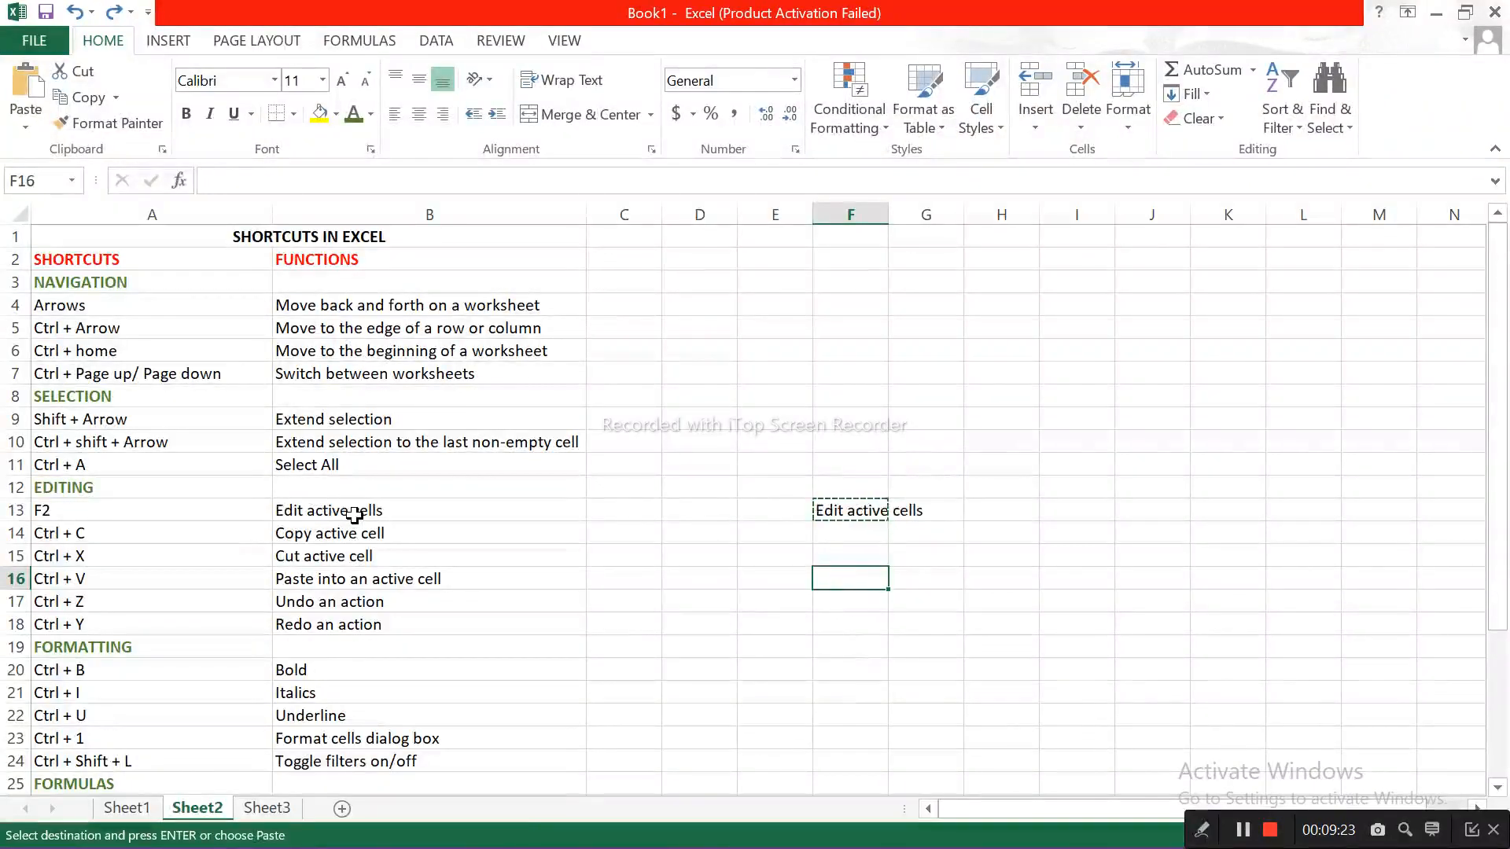
{"action": "key", "text": "ctrl+y"}
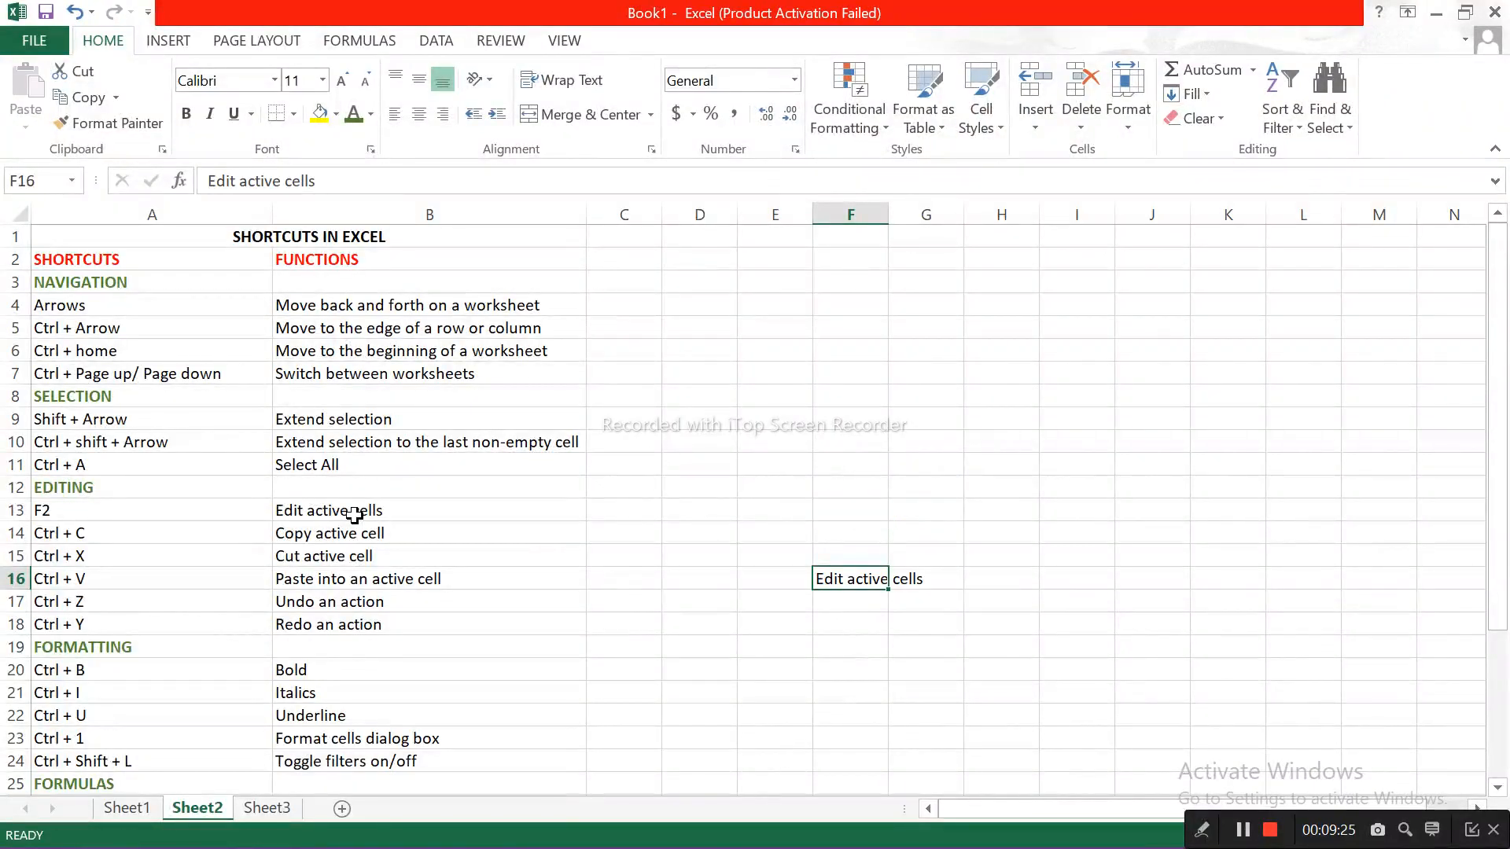
{"action": "key", "text": "ctrl+z"}
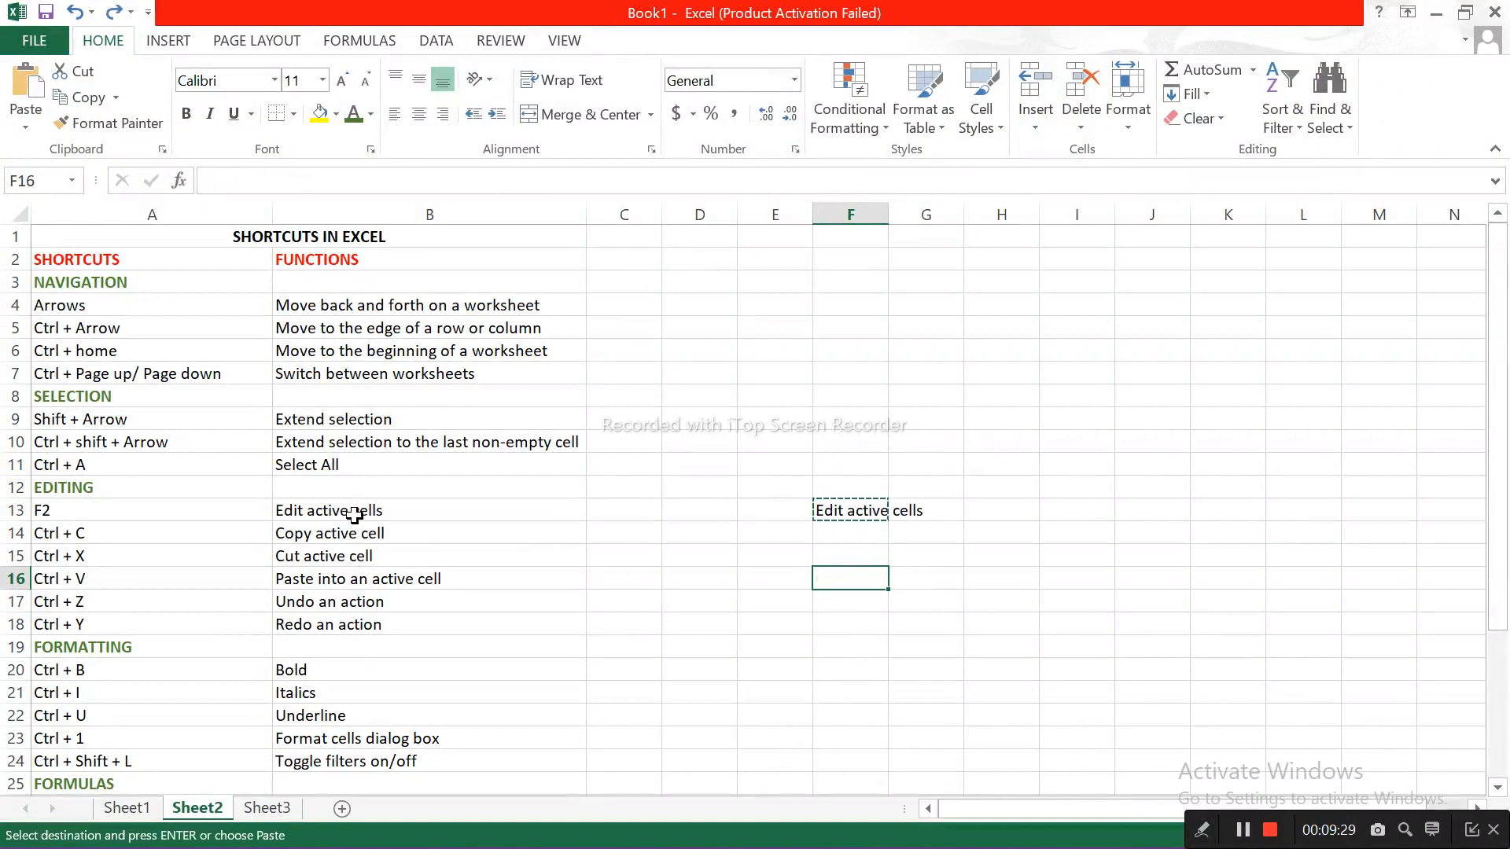
Step: Paste the cut text from F13 into F16 again and undo the paste
{"action": "key", "text": "Up"}
{"action": "key", "text": "Up"}
{"action": "key", "text": "Up"}
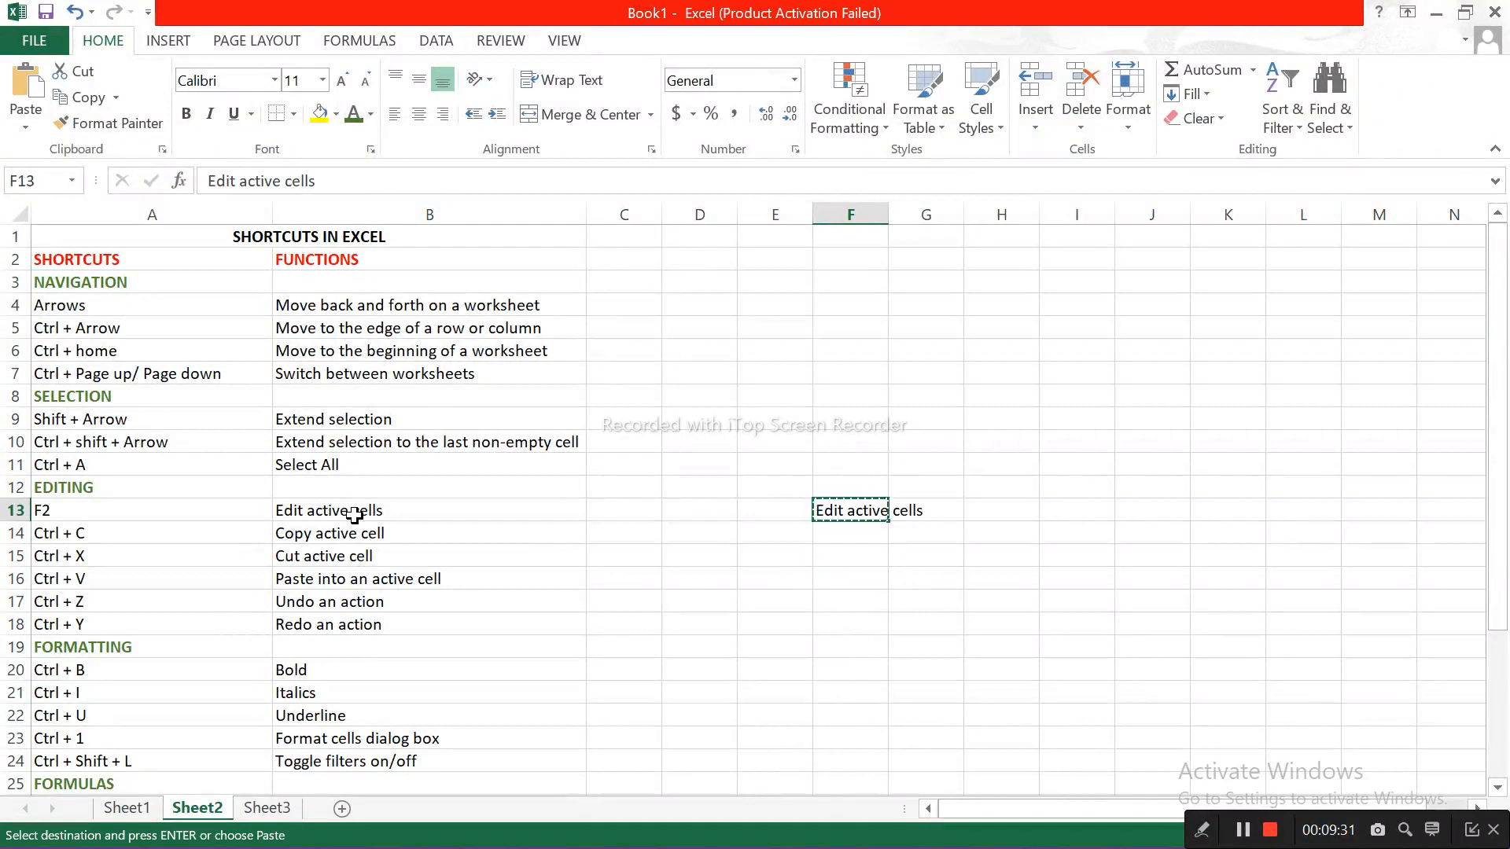
{"action": "key", "text": "Down"}
{"action": "key", "text": "Down"}
{"action": "key", "text": "Down"}
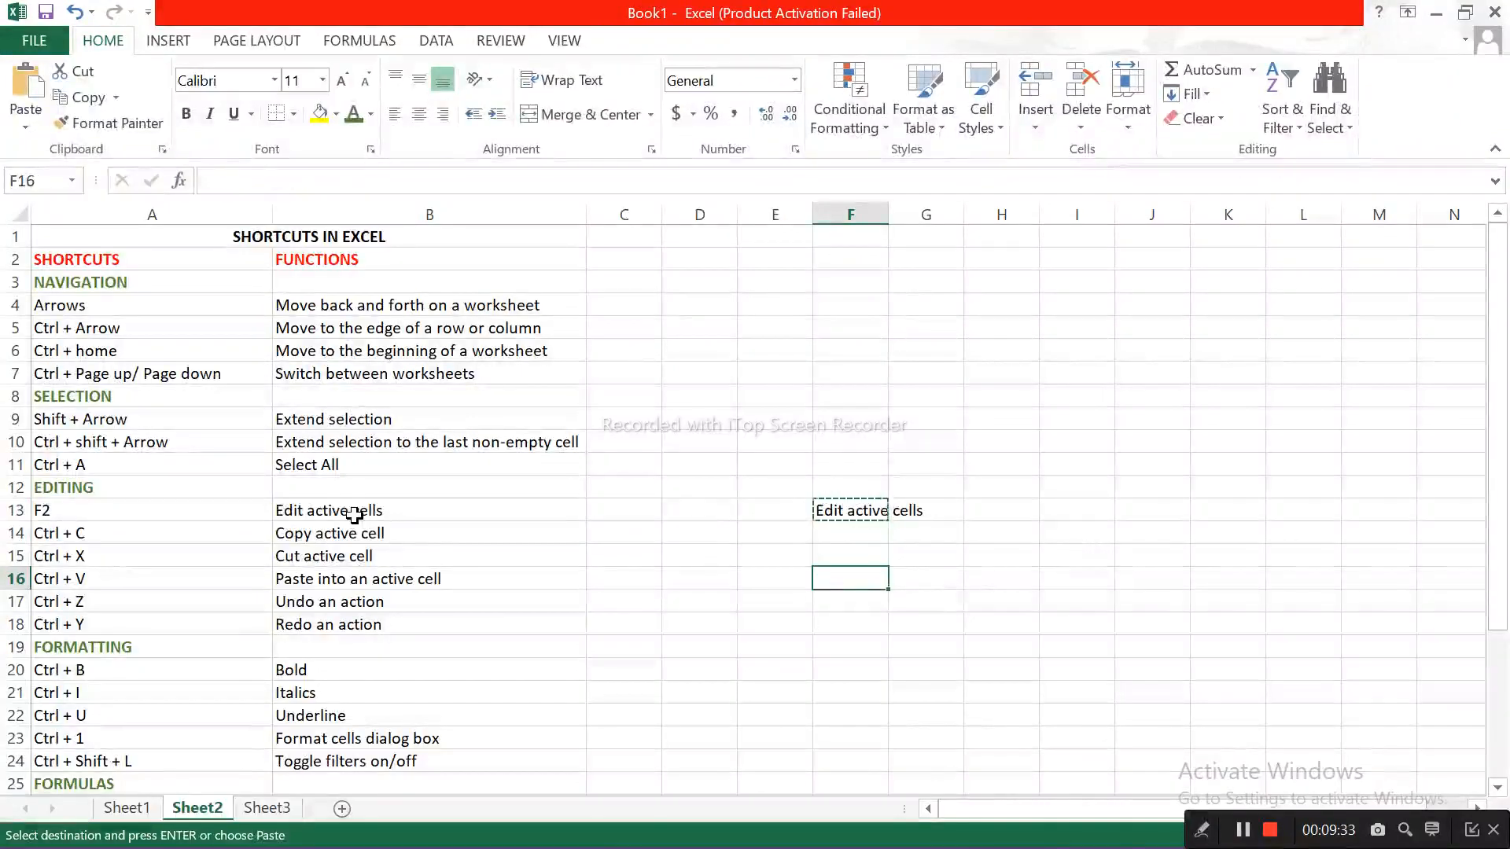
{"action": "key", "text": "ctrl+v"}
{"action": "key", "text": "ctrl+z"}
Step: Go through the shortcut list in column A from the FORMATTING heading in row 19 down to row 26
{"action": "left_click", "coordinate": [132, 647]}
{"action": "key", "text": "Down"}
{"action": "key", "text": "Down"}
{"action": "key", "text": "Down"}
{"action": "key", "text": "Down"}
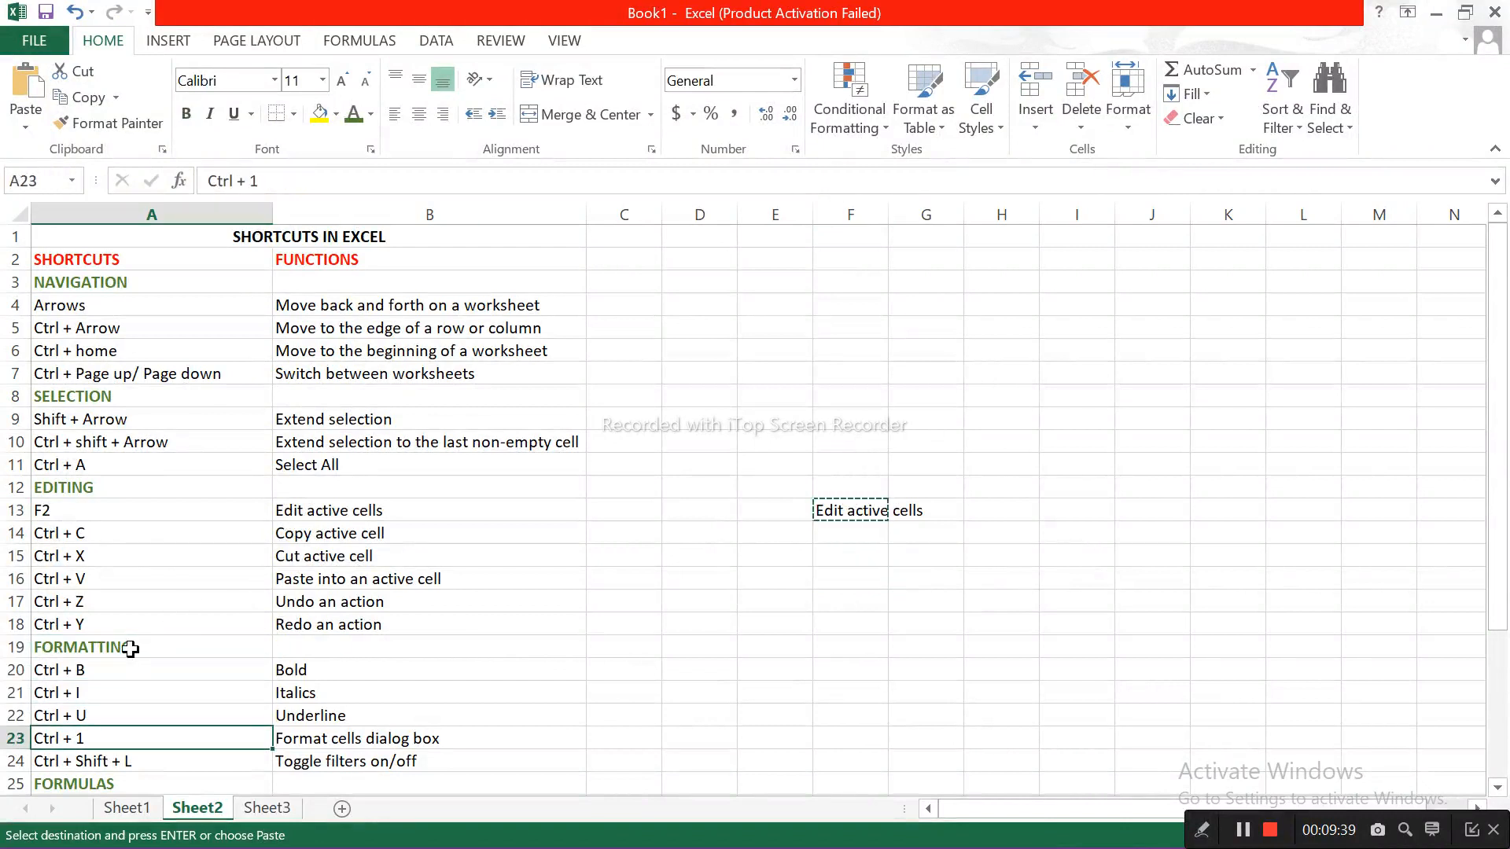
Step: Format cell B20 as bold, B21 as italic and B22 as underlined
{"action": "key", "text": "Down"}
{"action": "key", "text": "Down"}
{"action": "key", "text": "Down"}
{"action": "key", "text": "Down"}
{"action": "key", "text": "Down"}
{"action": "key", "text": "Down"}
{"action": "key", "text": "Down"}
{"action": "key", "text": "Down"}
{"action": "key", "text": "Down"}
{"action": "key", "text": "Down"}
{"action": "key", "text": "Down"}
{"action": "key", "text": "Down"}
{"action": "key", "text": "Down"}
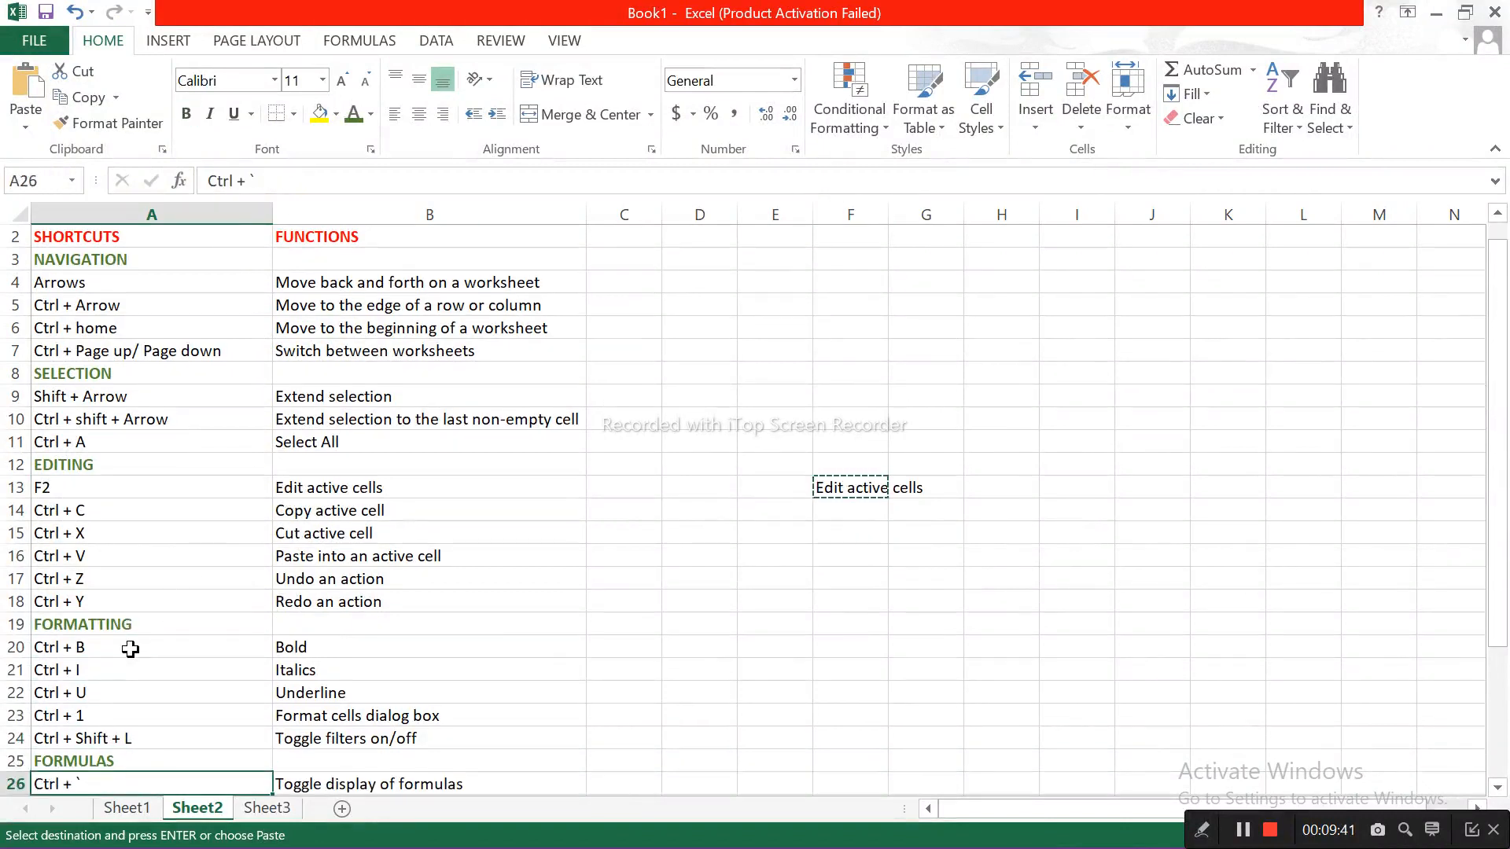
{"action": "key", "text": "Down"}
{"action": "key", "text": "Down"}
{"action": "key", "text": "Down"}
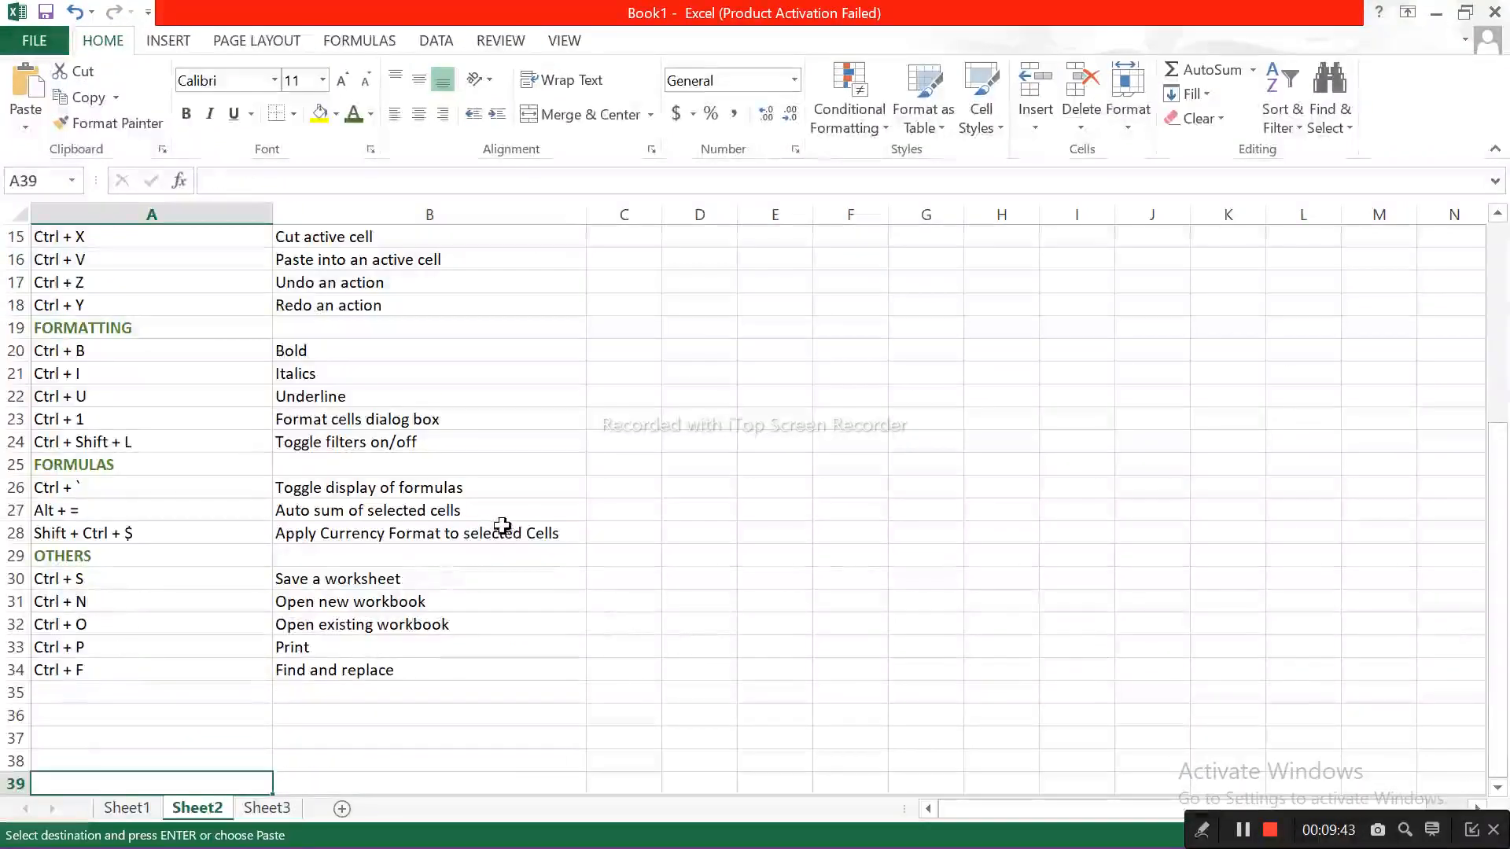
{"action": "left_click", "coordinate": [350, 347]}
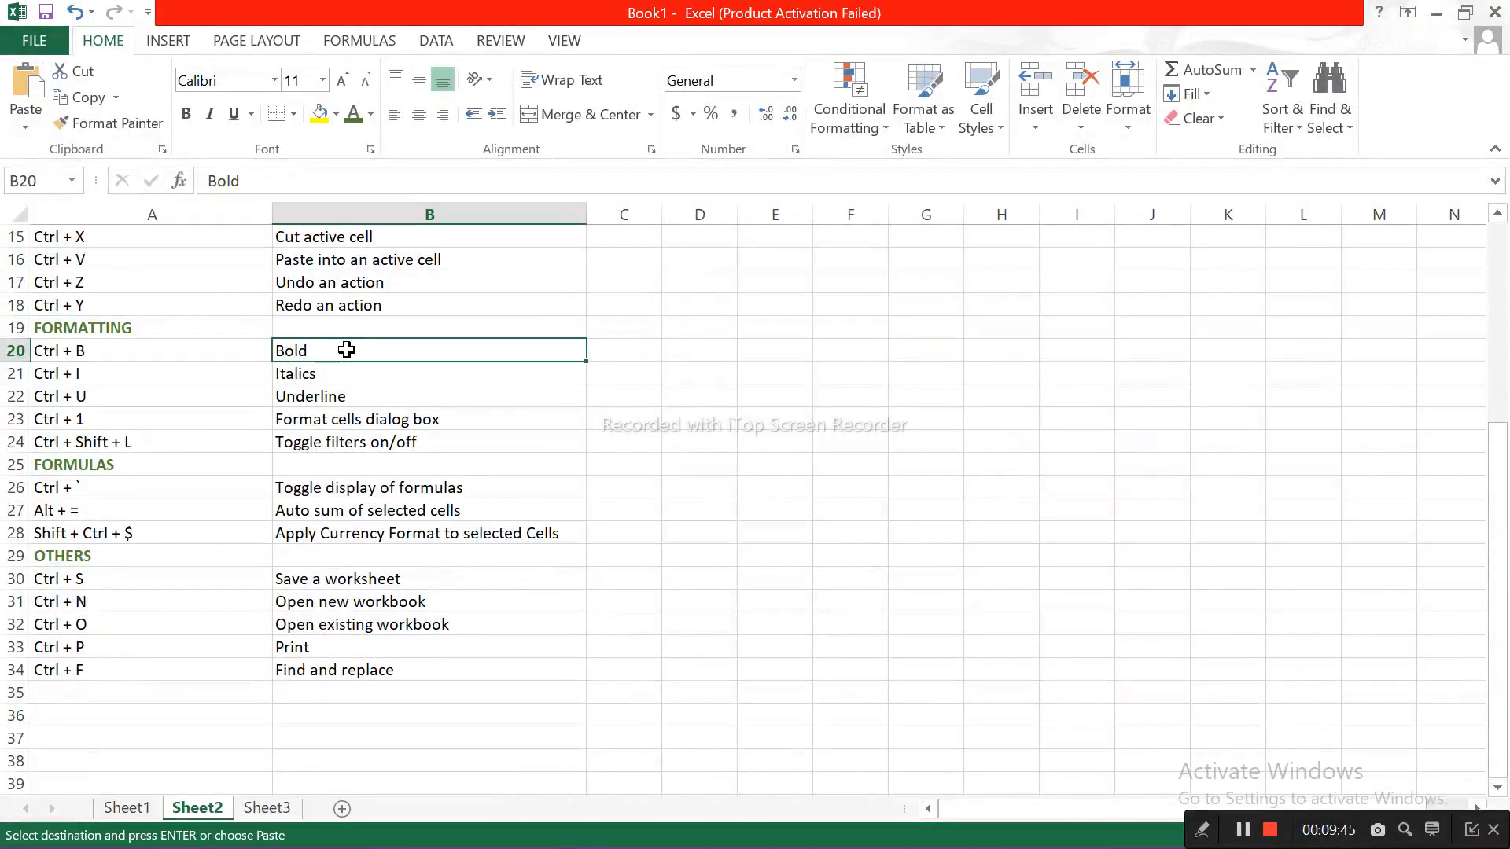
{"action": "key", "text": "ctrl+b"}
{"action": "key", "text": "Down"}
{"action": "key", "text": "ctrl+i"}
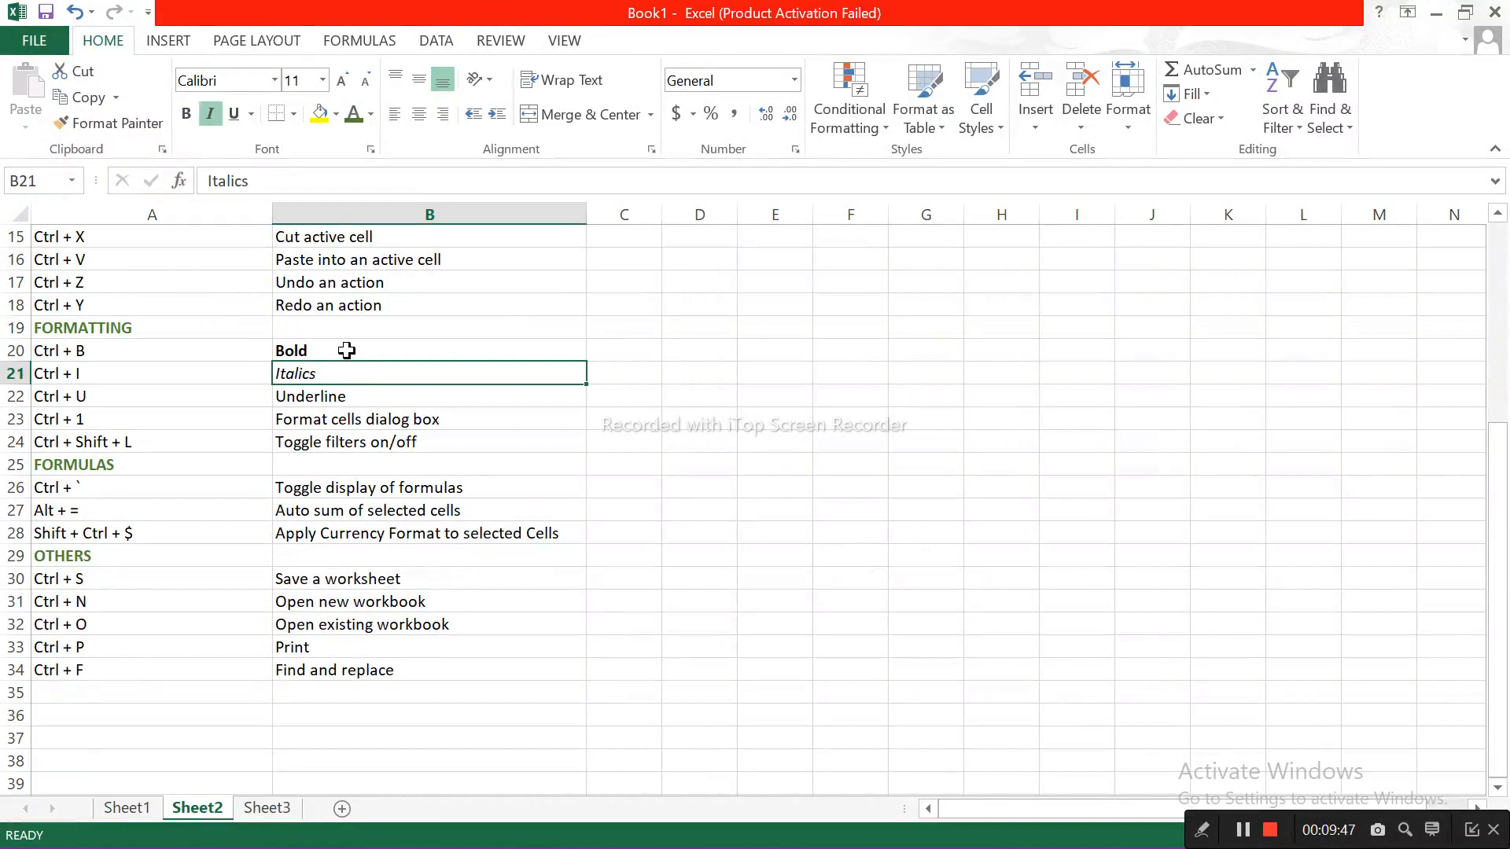
{"action": "key", "text": "Down"}
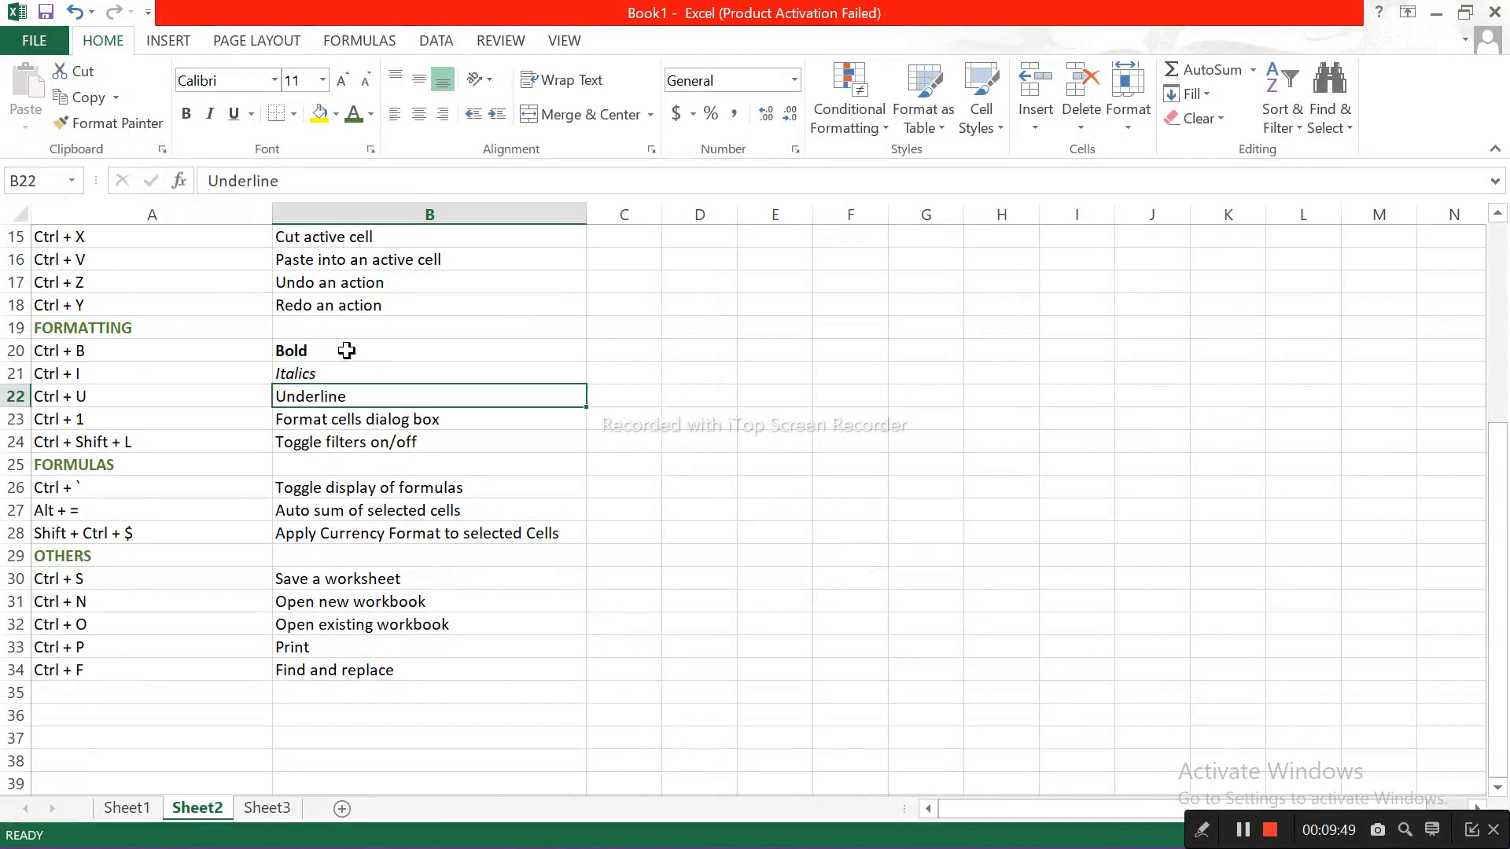
{"action": "key", "text": "ctrl+u"}
Step: View the Number categories in the Format Cells dialog for cell B23, and dismiss the dialog without changes
{"action": "key", "text": "Down"}
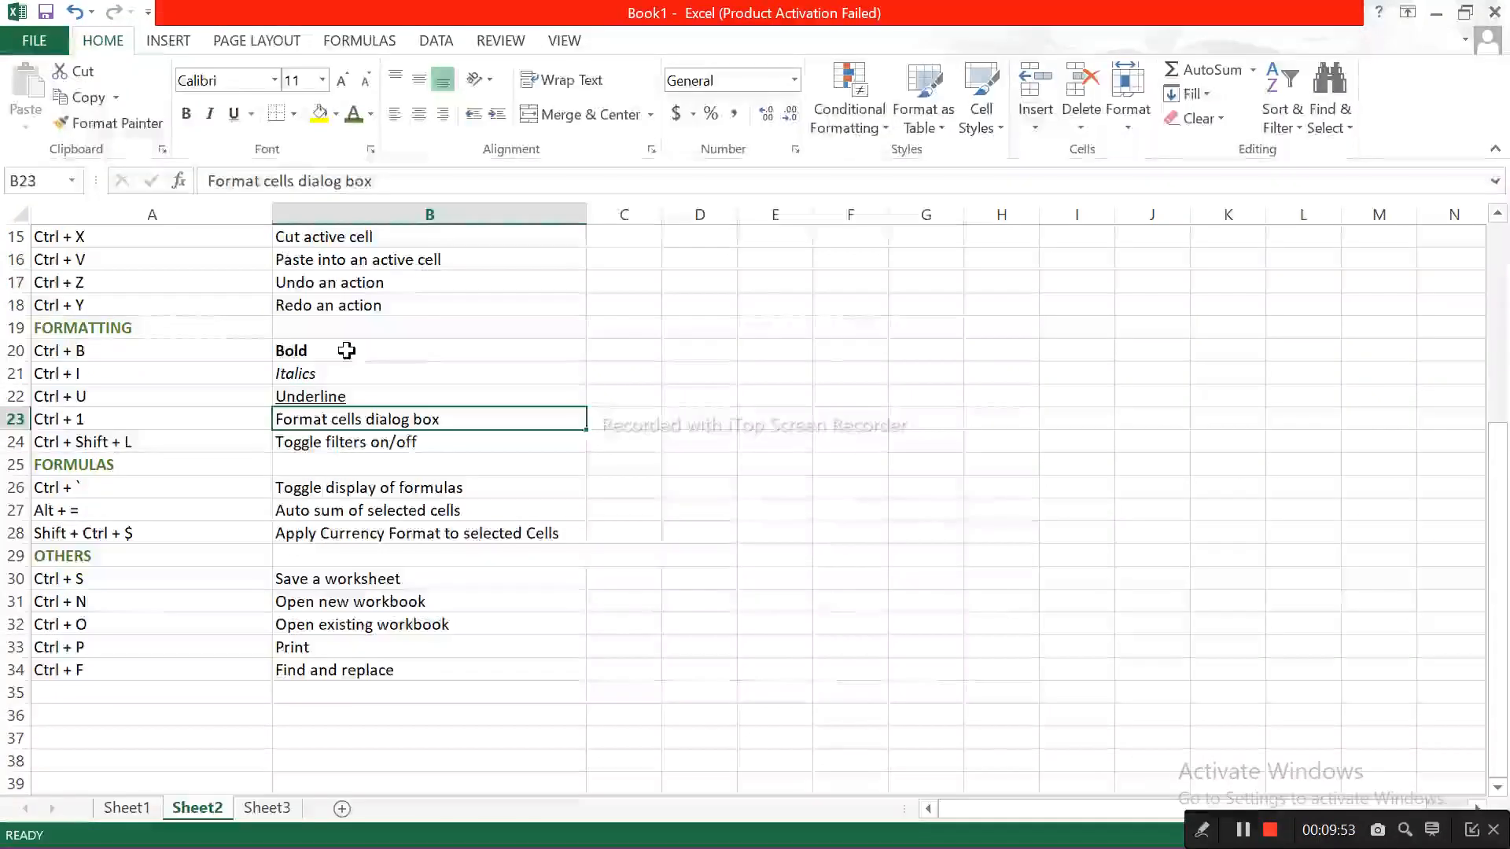
{"action": "key", "text": "ctrl+1"}
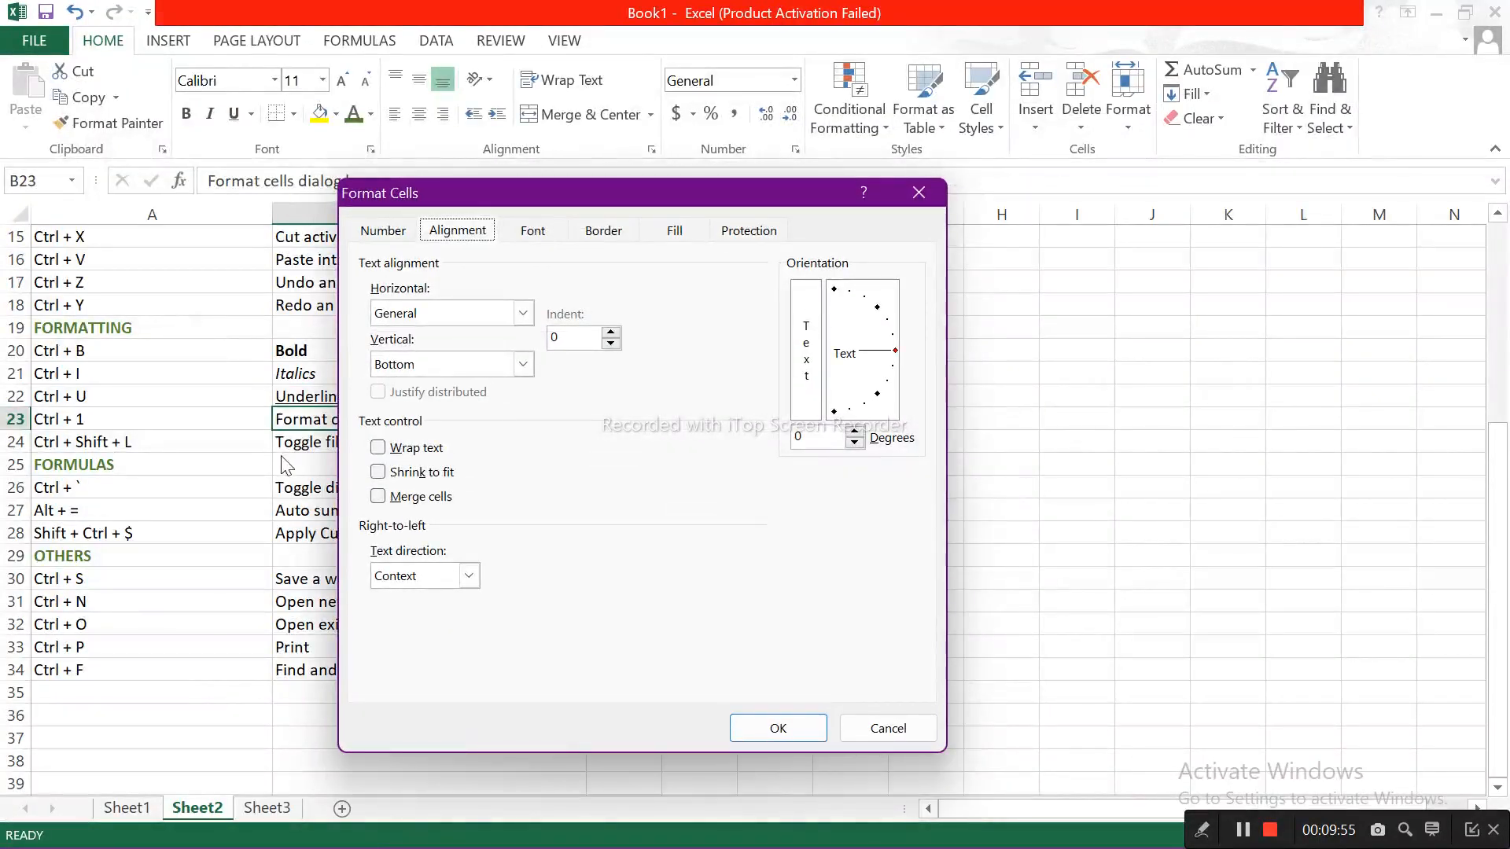
{"action": "left_click", "coordinate": [405, 233]}
{"action": "left_click", "coordinate": [388, 235]}
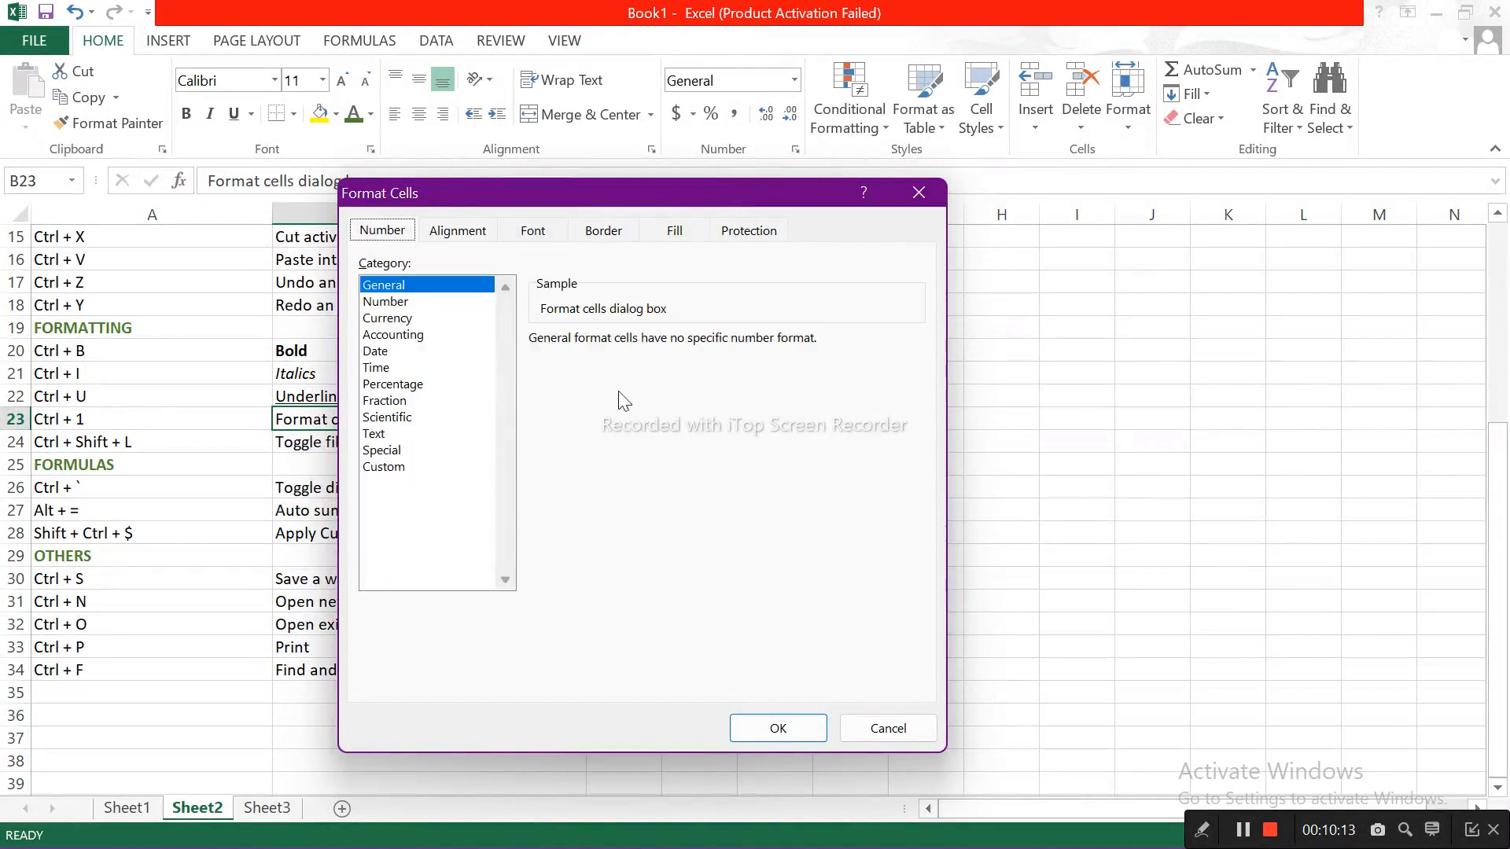
{"action": "left_click", "coordinate": [894, 728]}
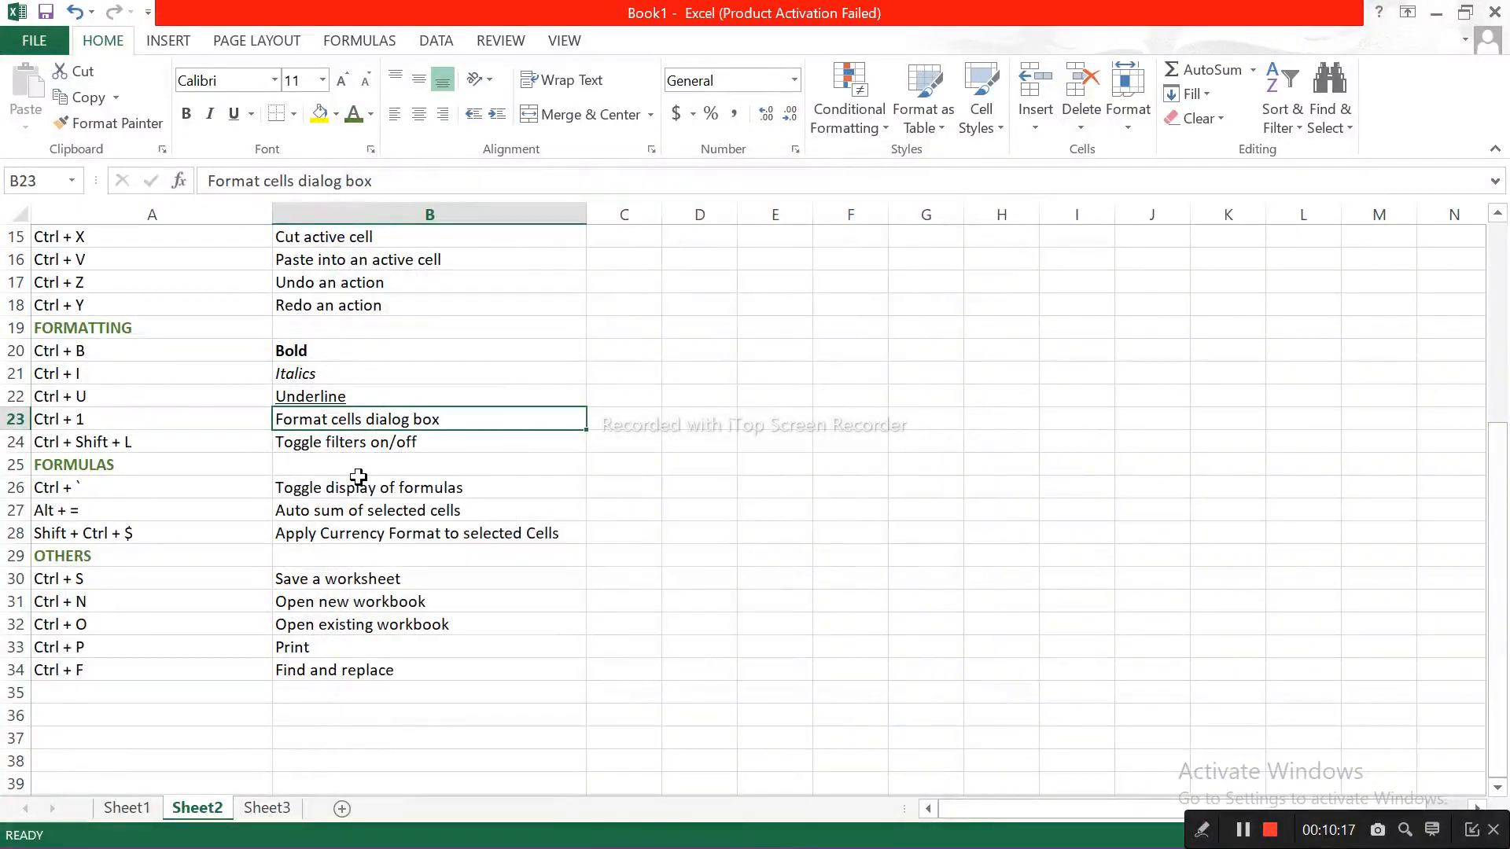
Step: Turn on filters for the shortcut list, view the SHORTCUTS IN EXCEL header's filter options, and turn the filters off
{"action": "scroll", "coordinate": [357, 477], "scroll_direction": "up", "scroll_amount": 5}
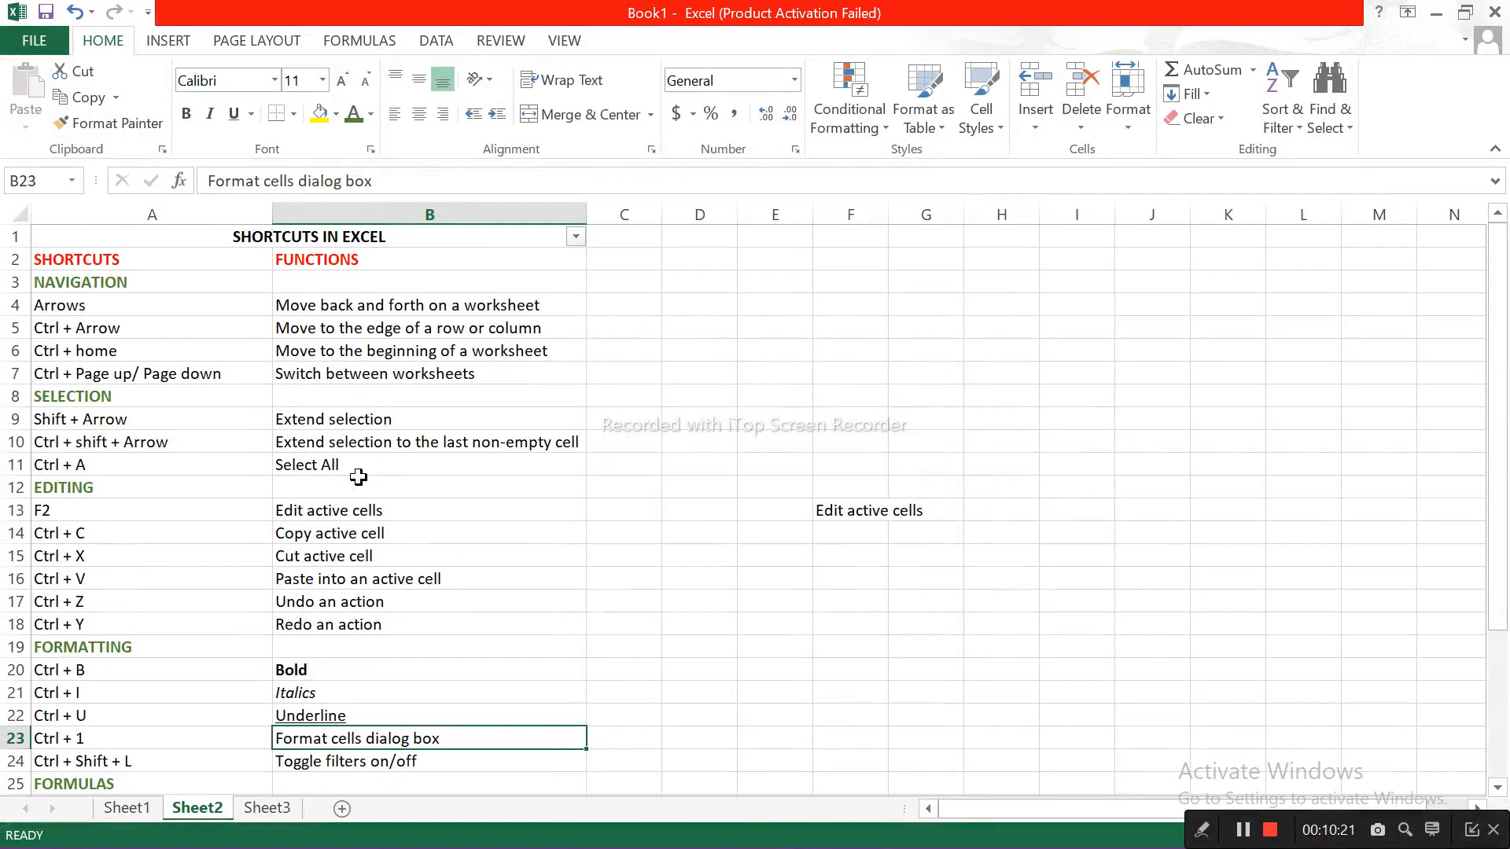
{"action": "left_click", "coordinate": [575, 239]}
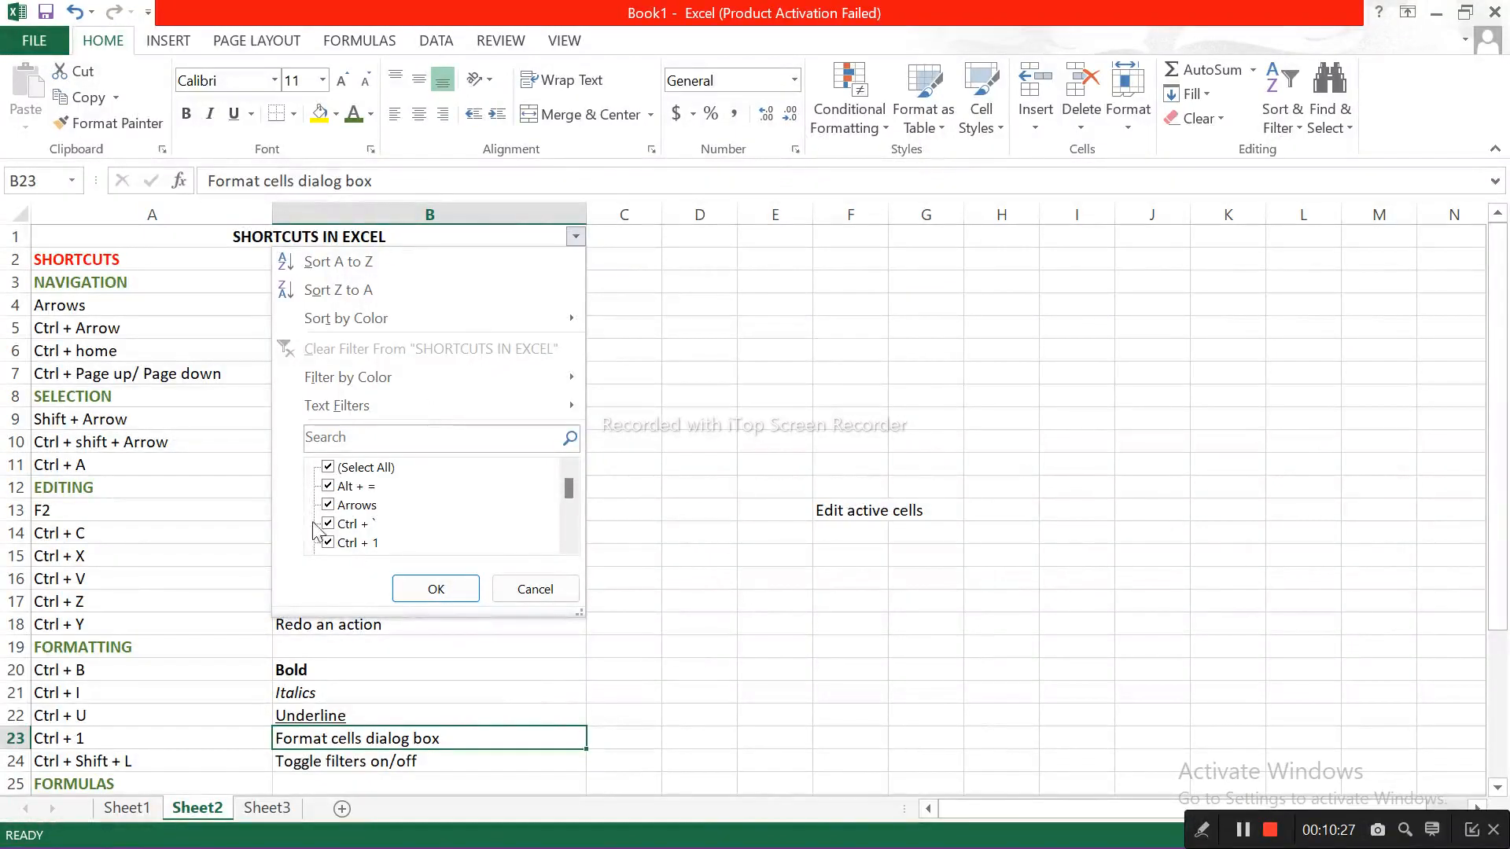
{"action": "left_click", "coordinate": [523, 590]}
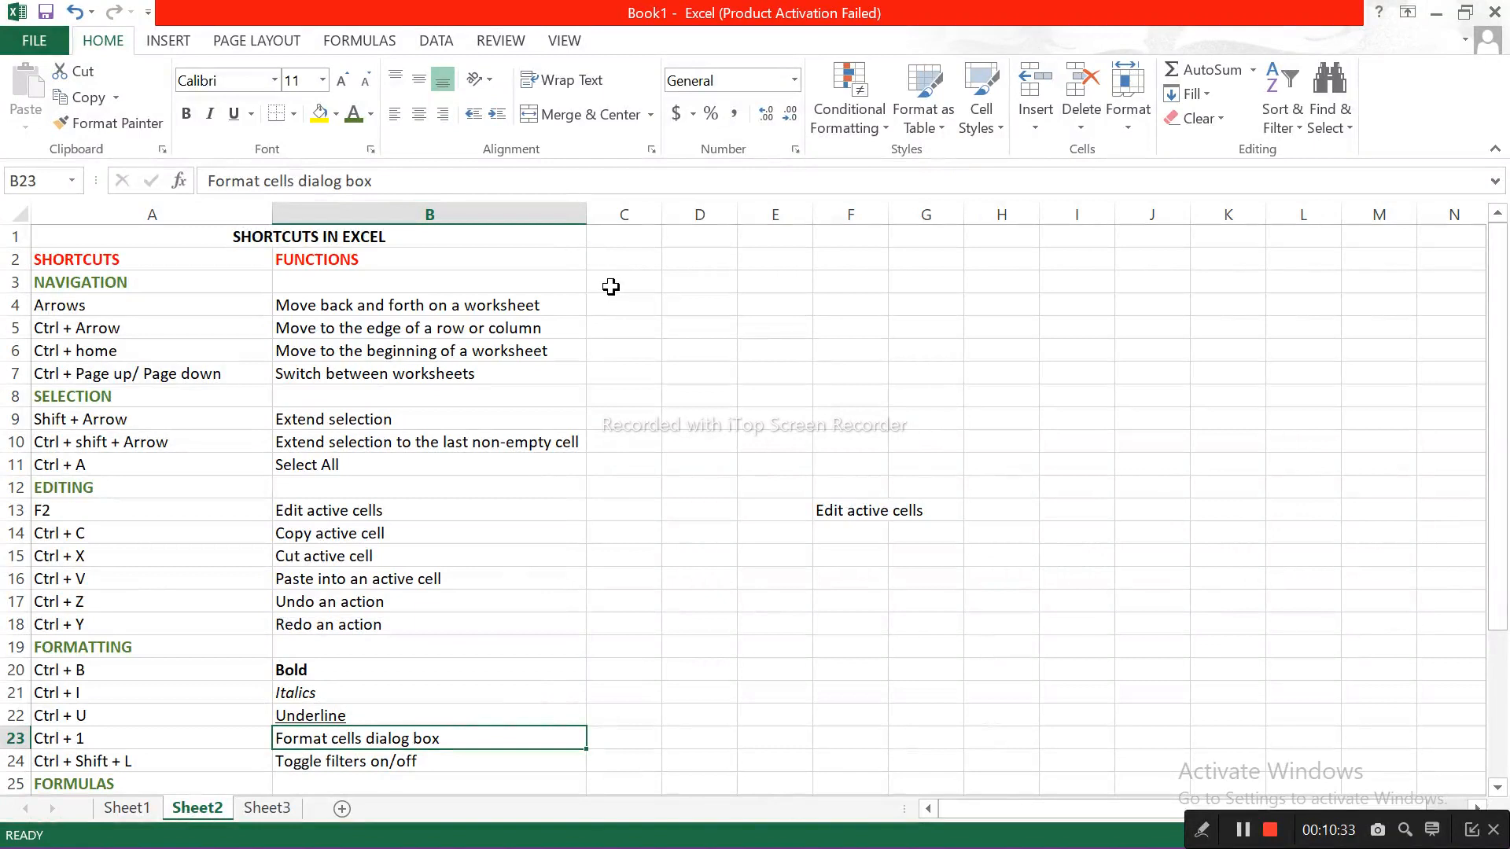
Step: Enter the formula =SUM(1+2) in cell D25 beside the FORMULAS heading
{"action": "key", "text": "Down"}
{"action": "key", "text": "Down"}
{"action": "key", "text": "Down"}
{"action": "key", "text": "Down"}
{"action": "key", "text": "Down"}
{"action": "key", "text": "Down"}
{"action": "key", "text": "Down"}
{"action": "key", "text": "Down"}
{"action": "key", "text": "Down"}
{"action": "key", "text": "Down"}
{"action": "key", "text": "Down"}
{"action": "key", "text": "Down"}
{"action": "key", "text": "Down"}
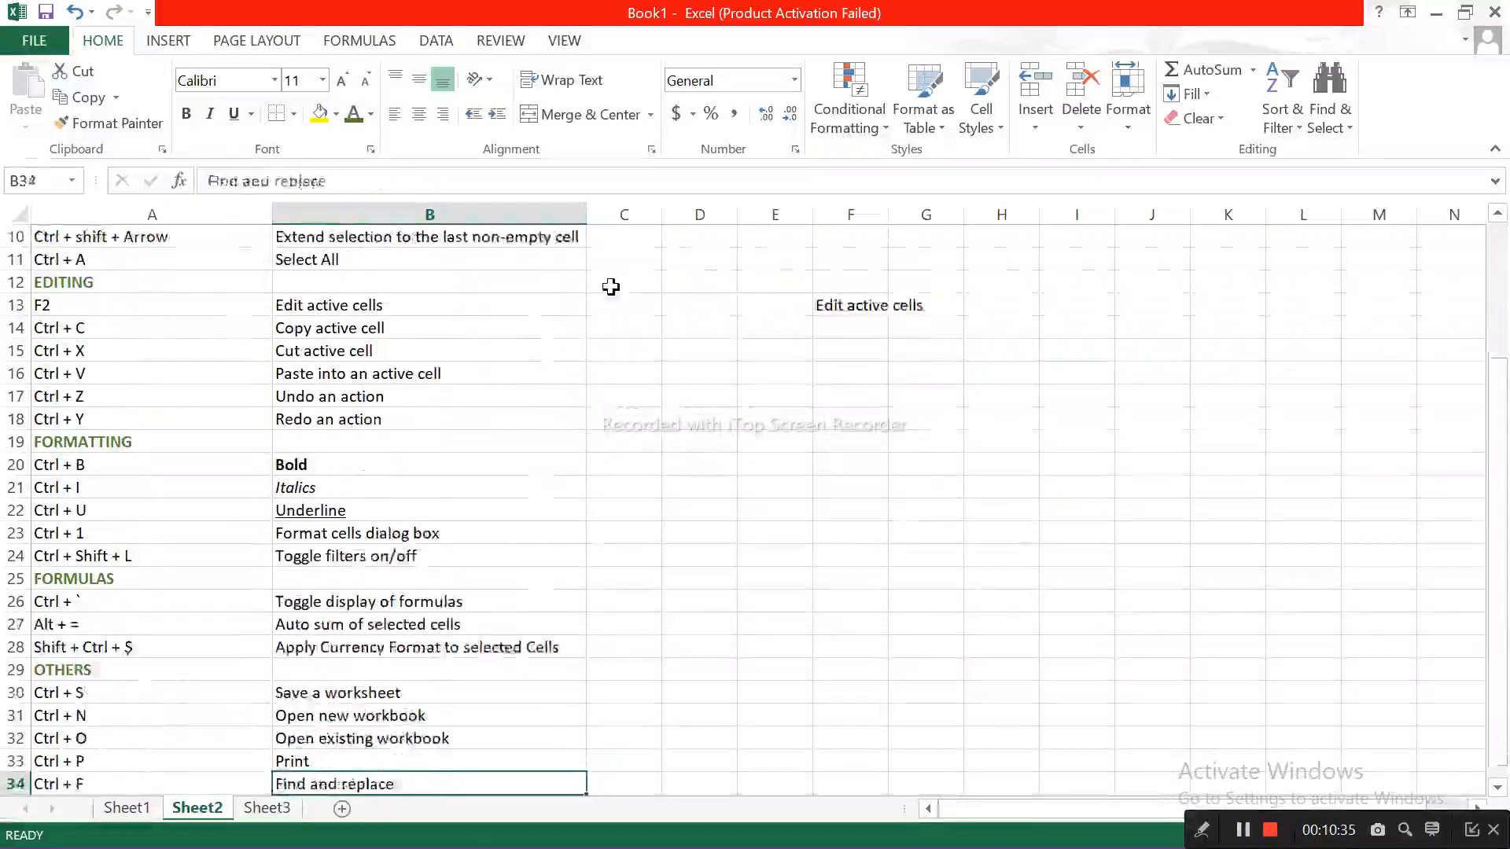
{"action": "left_click", "coordinate": [710, 533]}
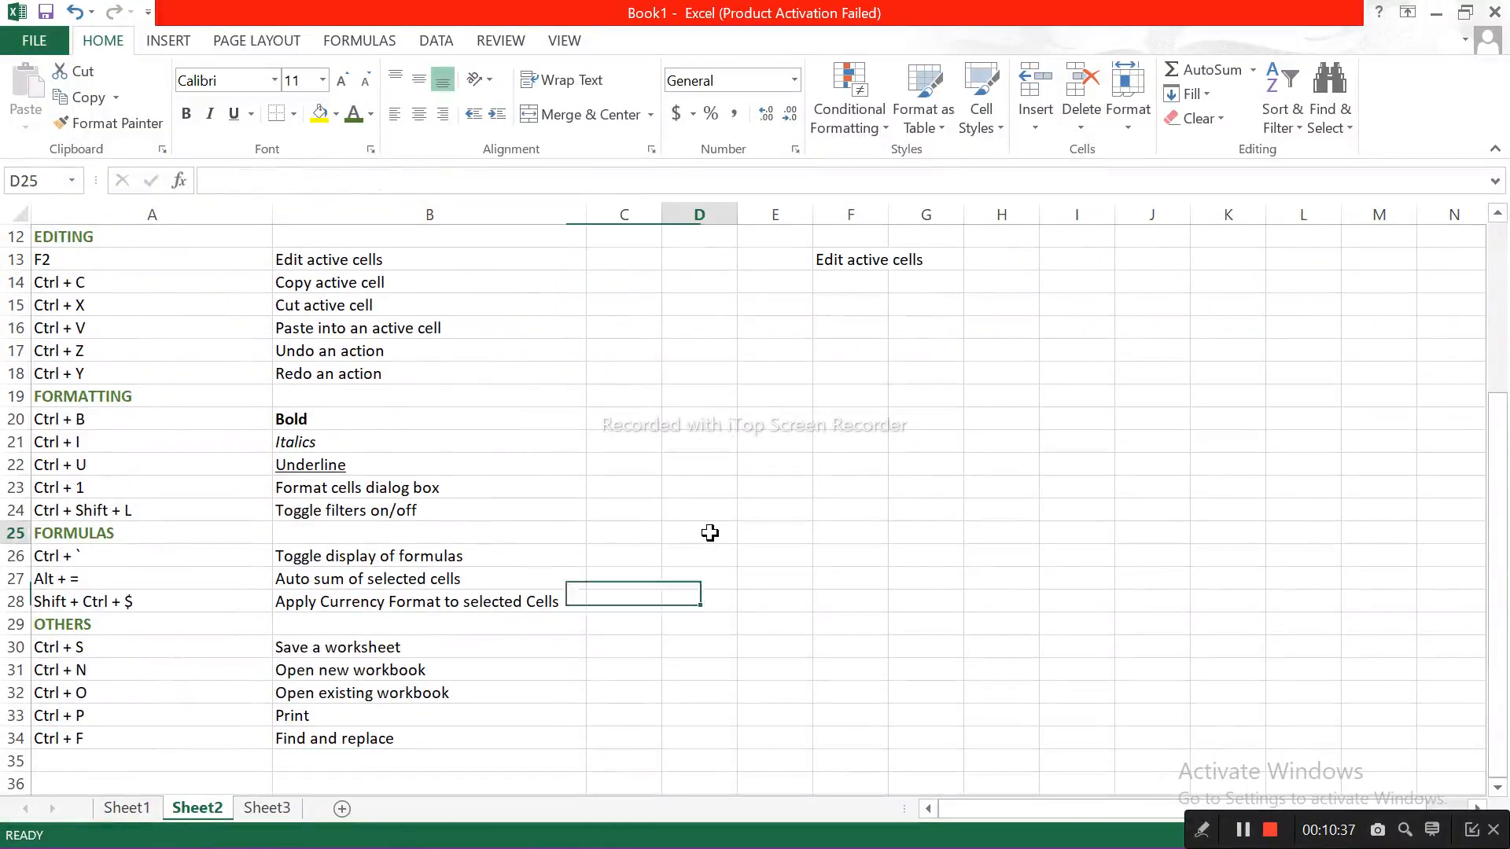
{"action": "type", "text": "="}
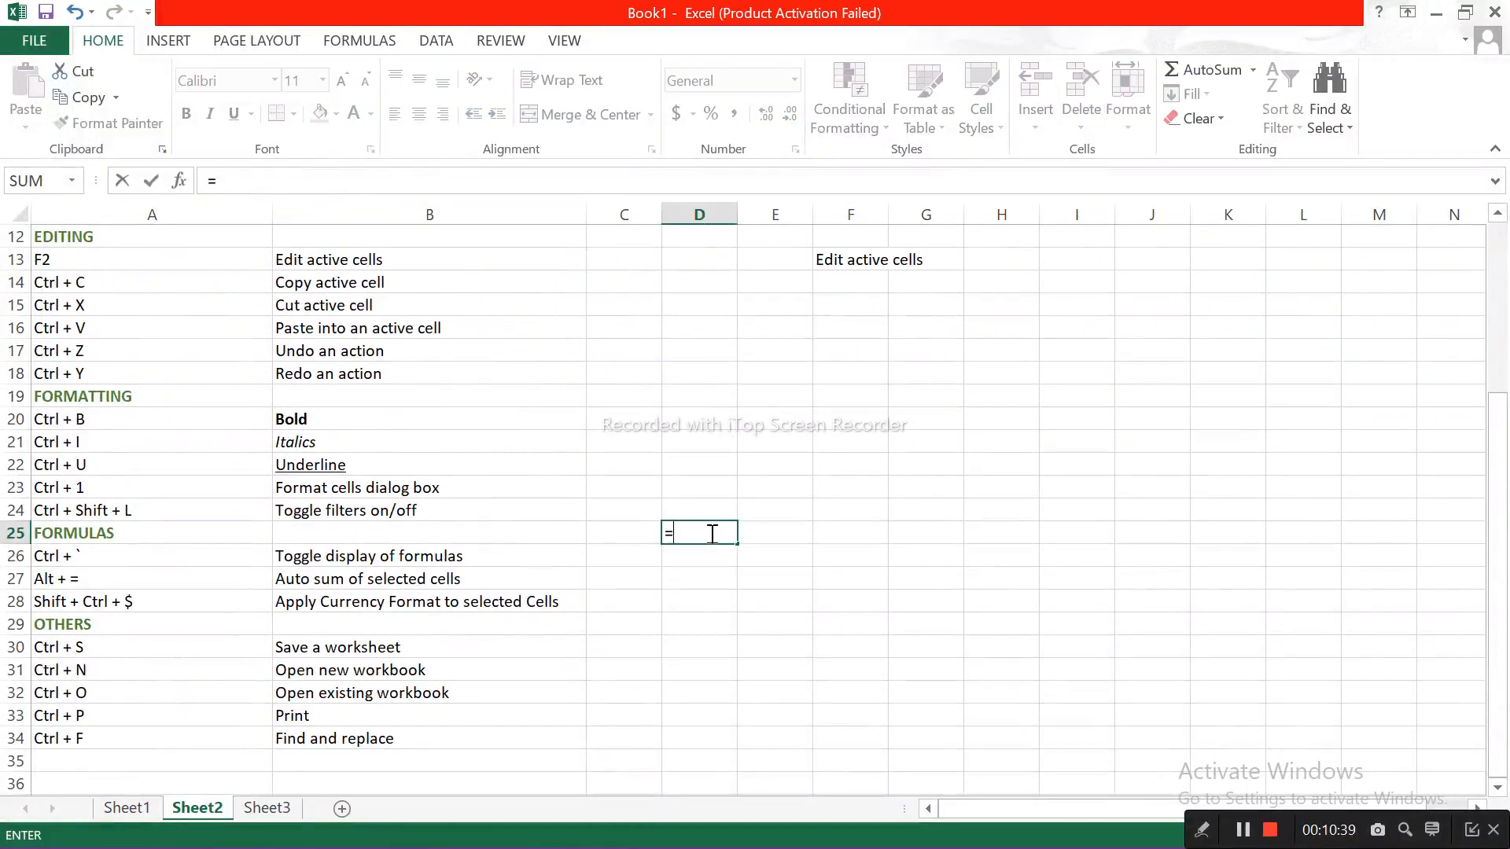
{"action": "type", "text": "sum(1+2"}
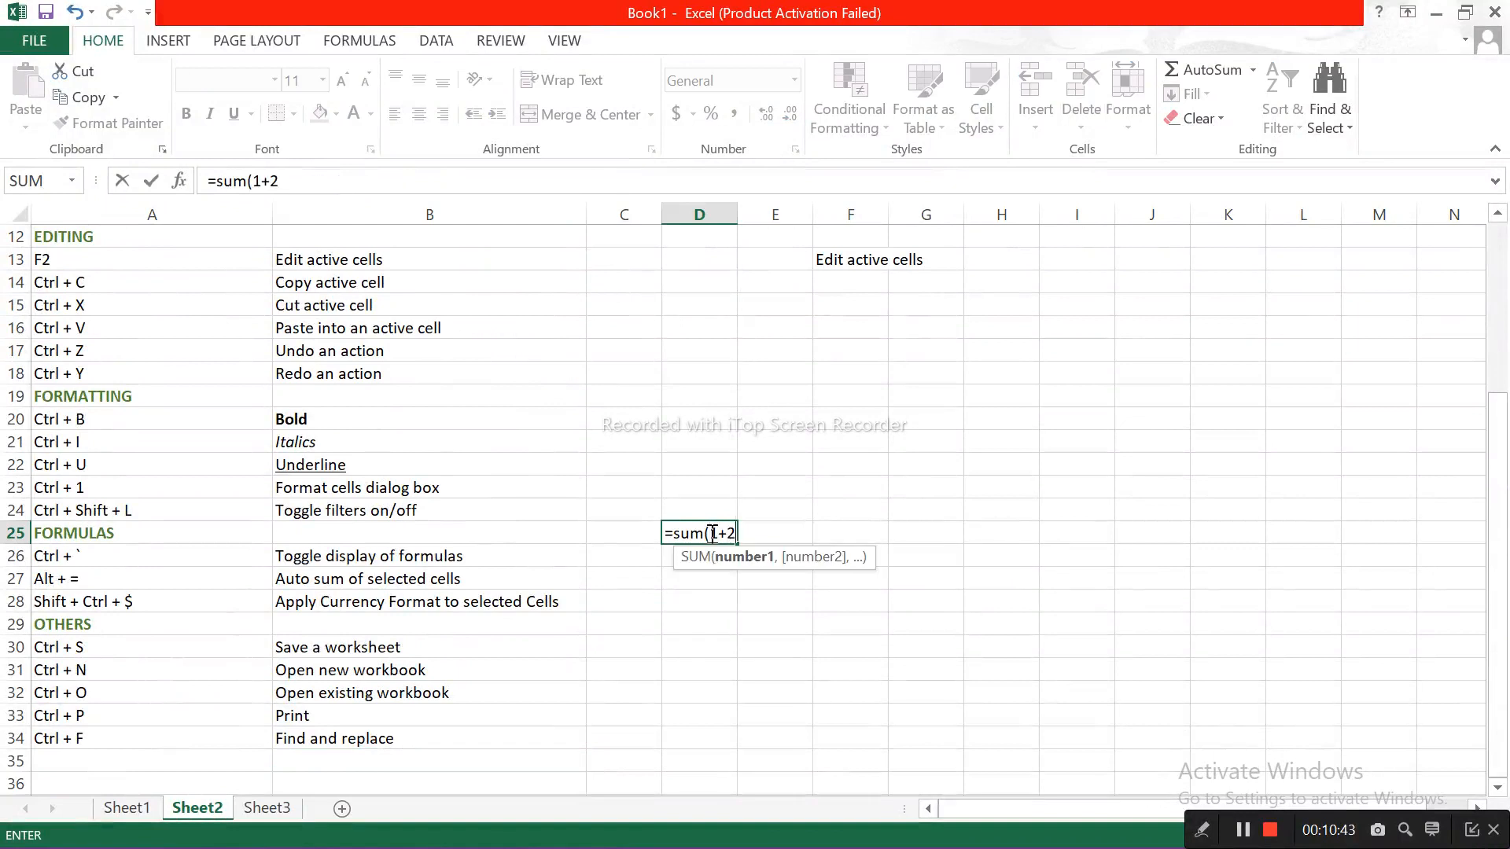
{"action": "type", "text": ")"}
{"action": "key", "text": "Return"}
Step: Switch the sheet to show the formula in D25, and switch back to showing results
{"action": "left_click", "coordinate": [726, 534]}
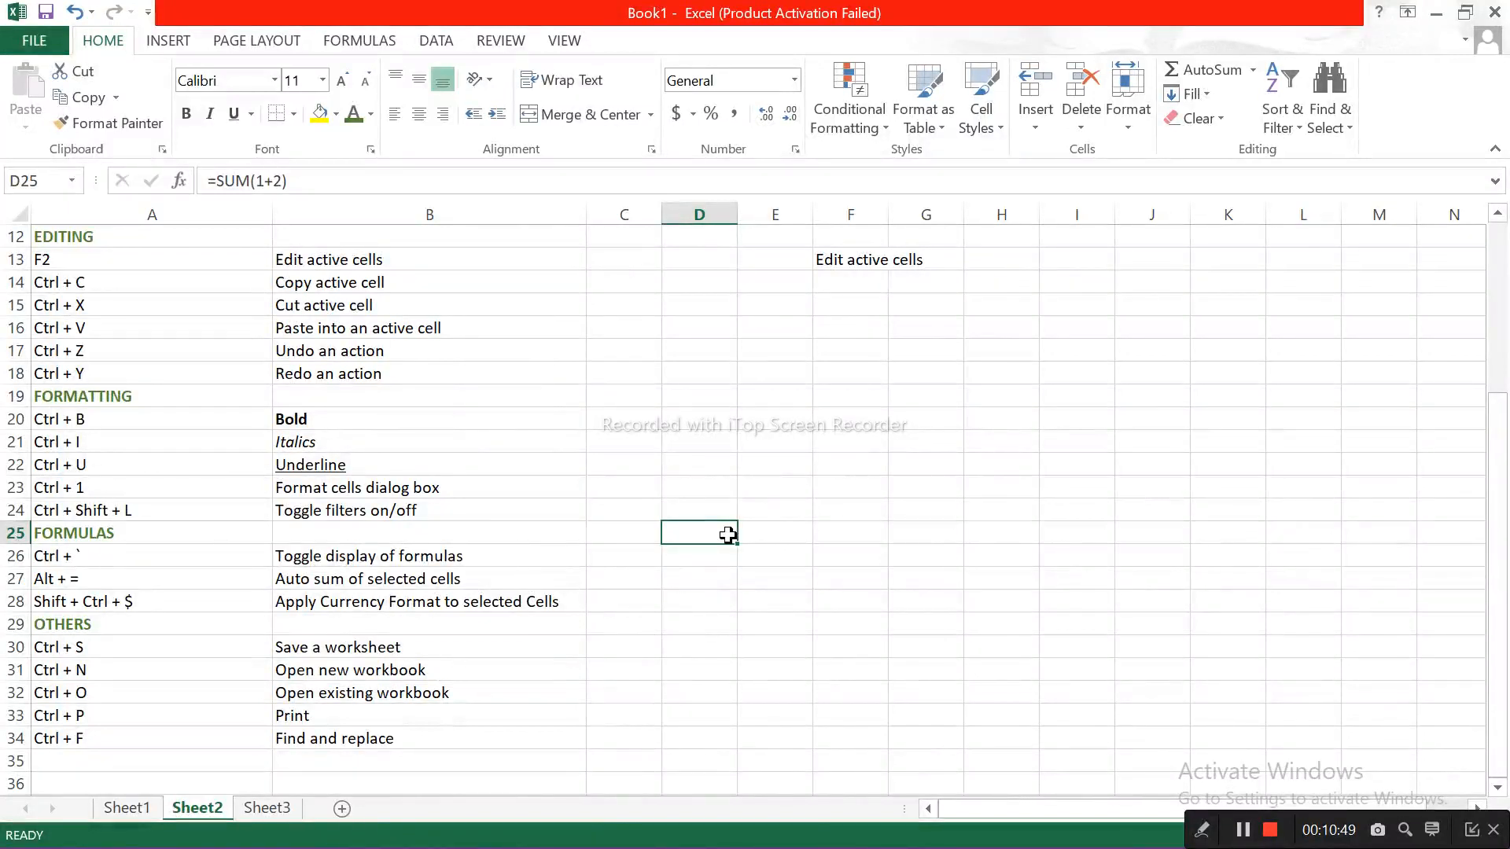
{"action": "key", "text": "ctrl+grave"}
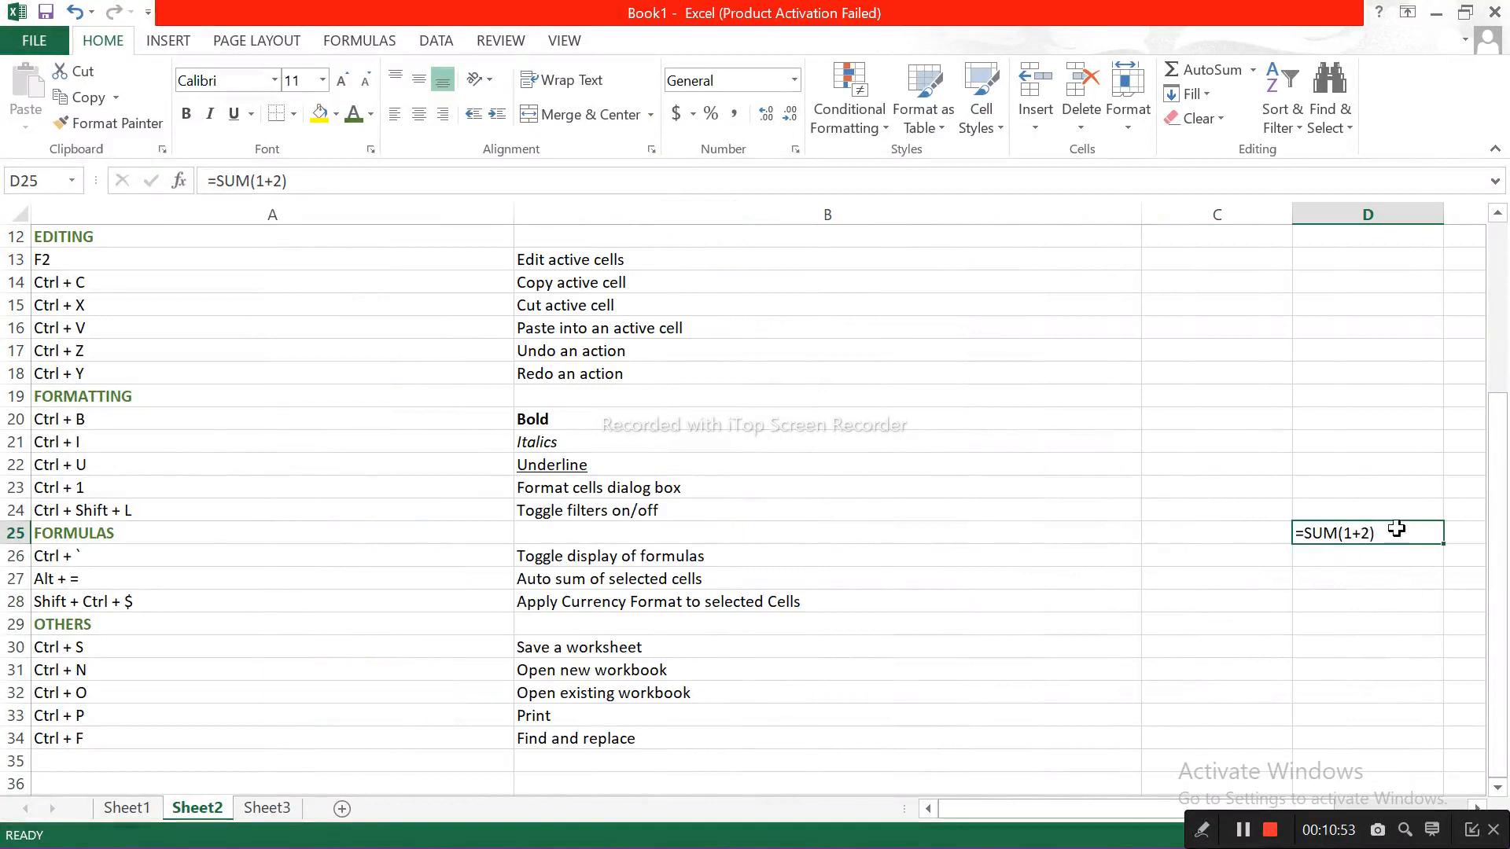
{"action": "left_click", "coordinate": [1385, 563]}
{"action": "left_click", "coordinate": [1397, 527]}
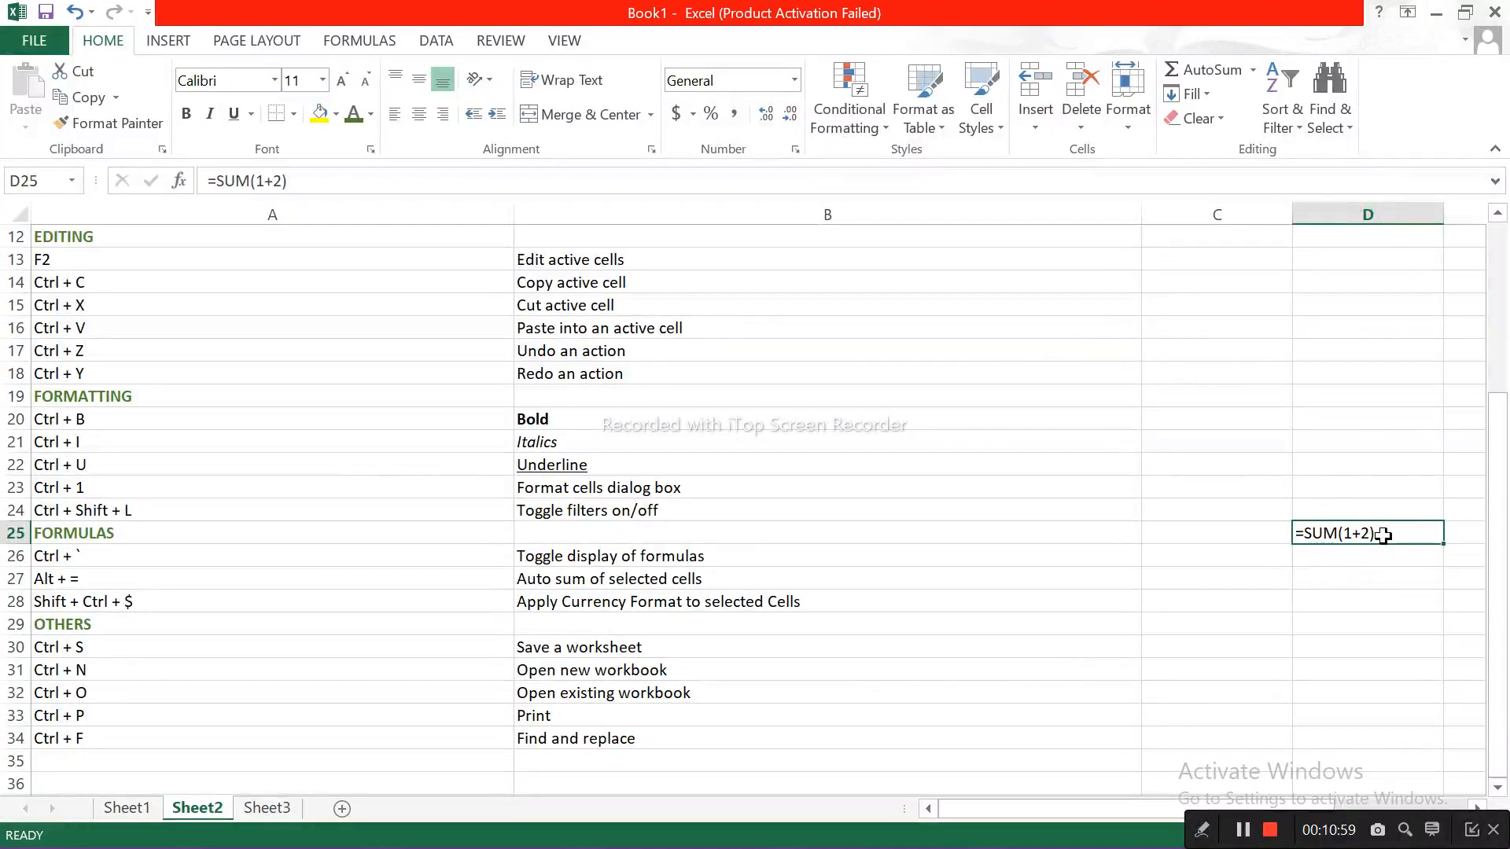
{"action": "key", "text": "ctrl+grave"}
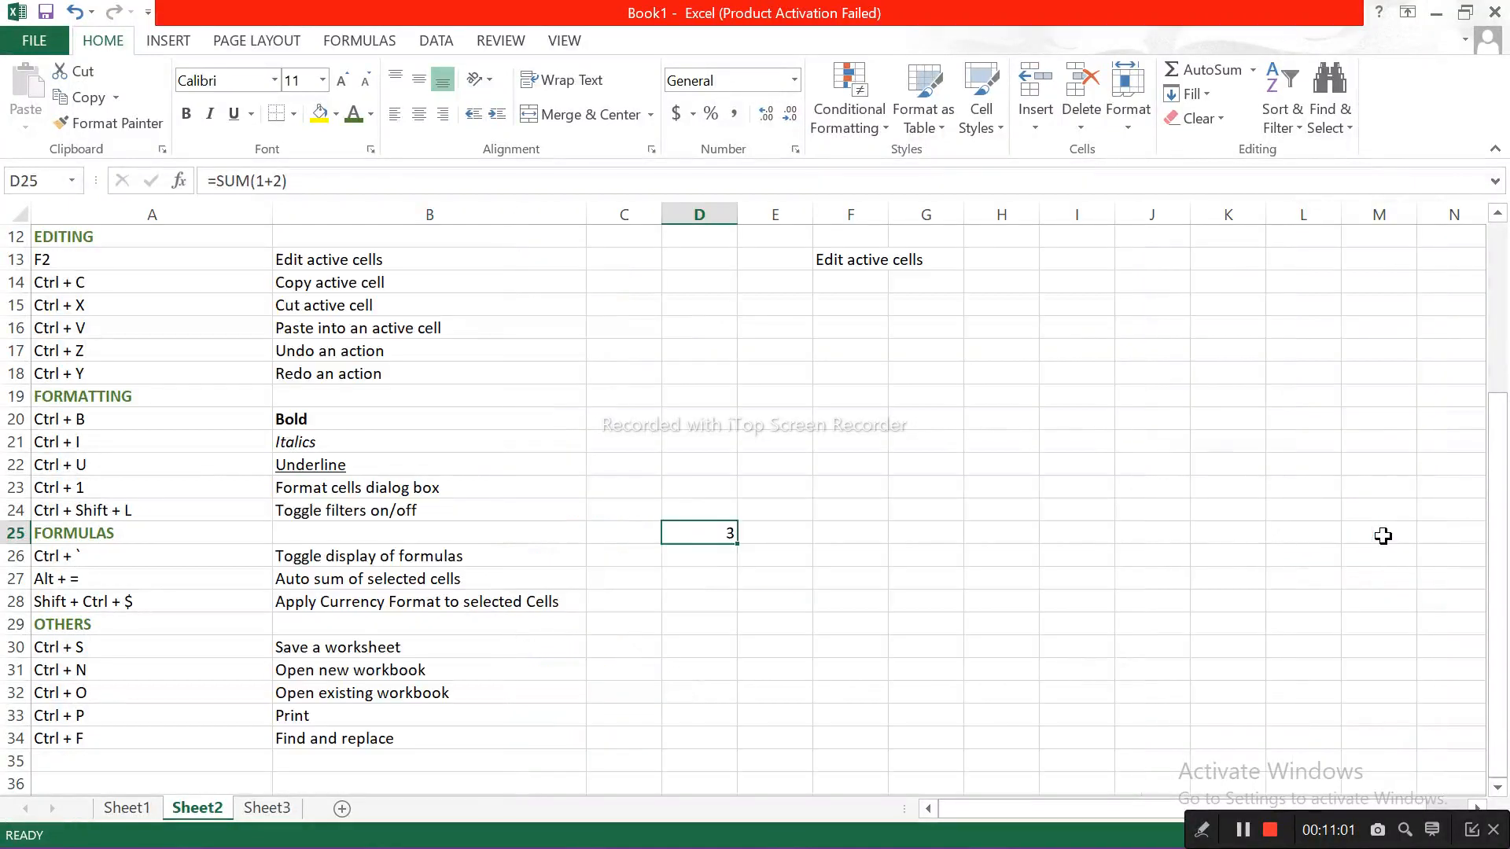
{"action": "left_click", "coordinate": [91, 559]}
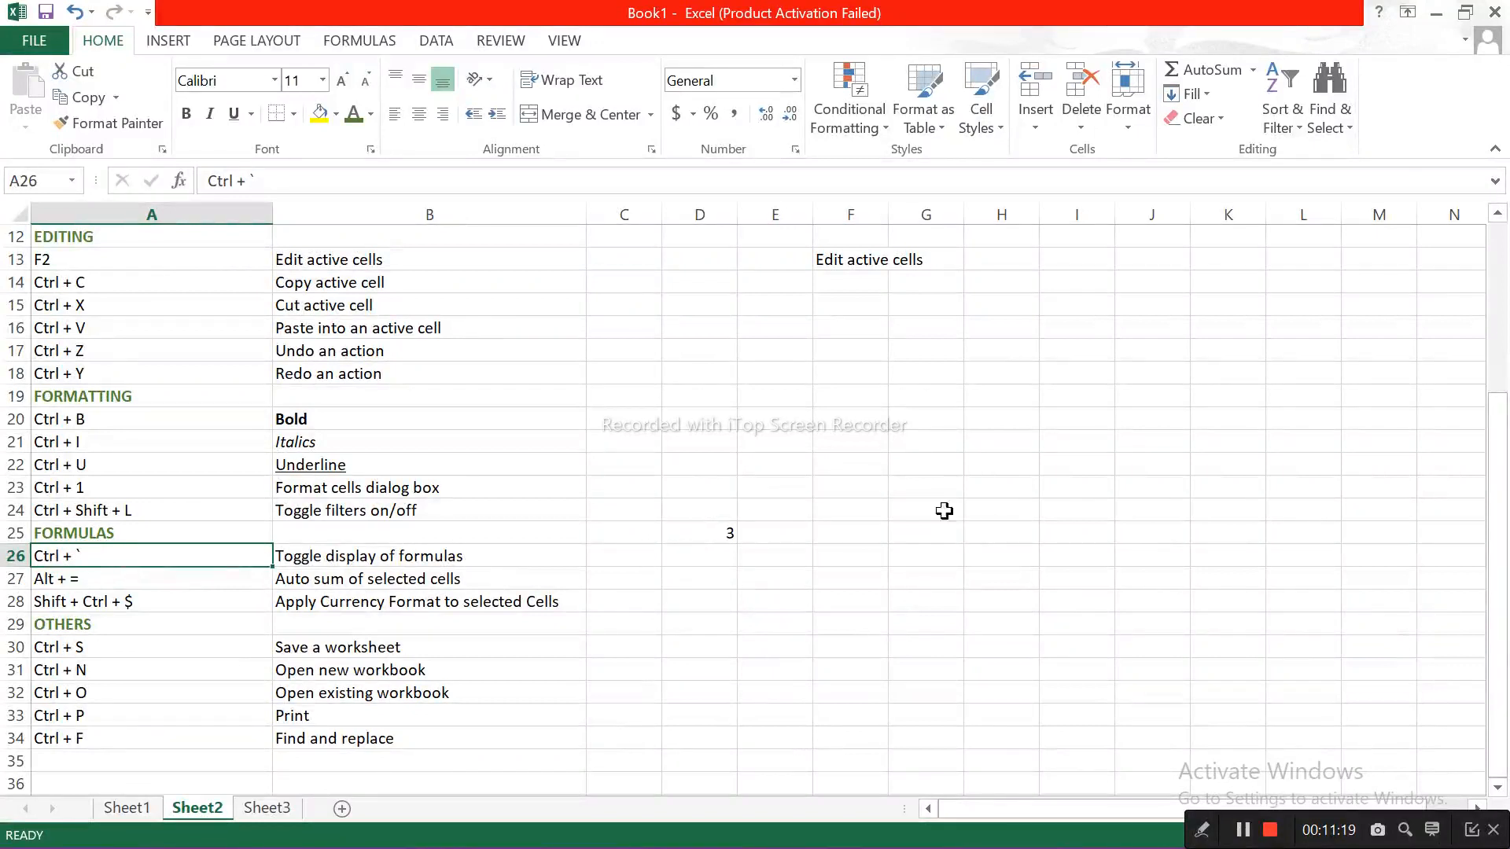
Step: Enter the values 3, 5 and 5 in cells D26 to D28
{"action": "left_click", "coordinate": [712, 557]}
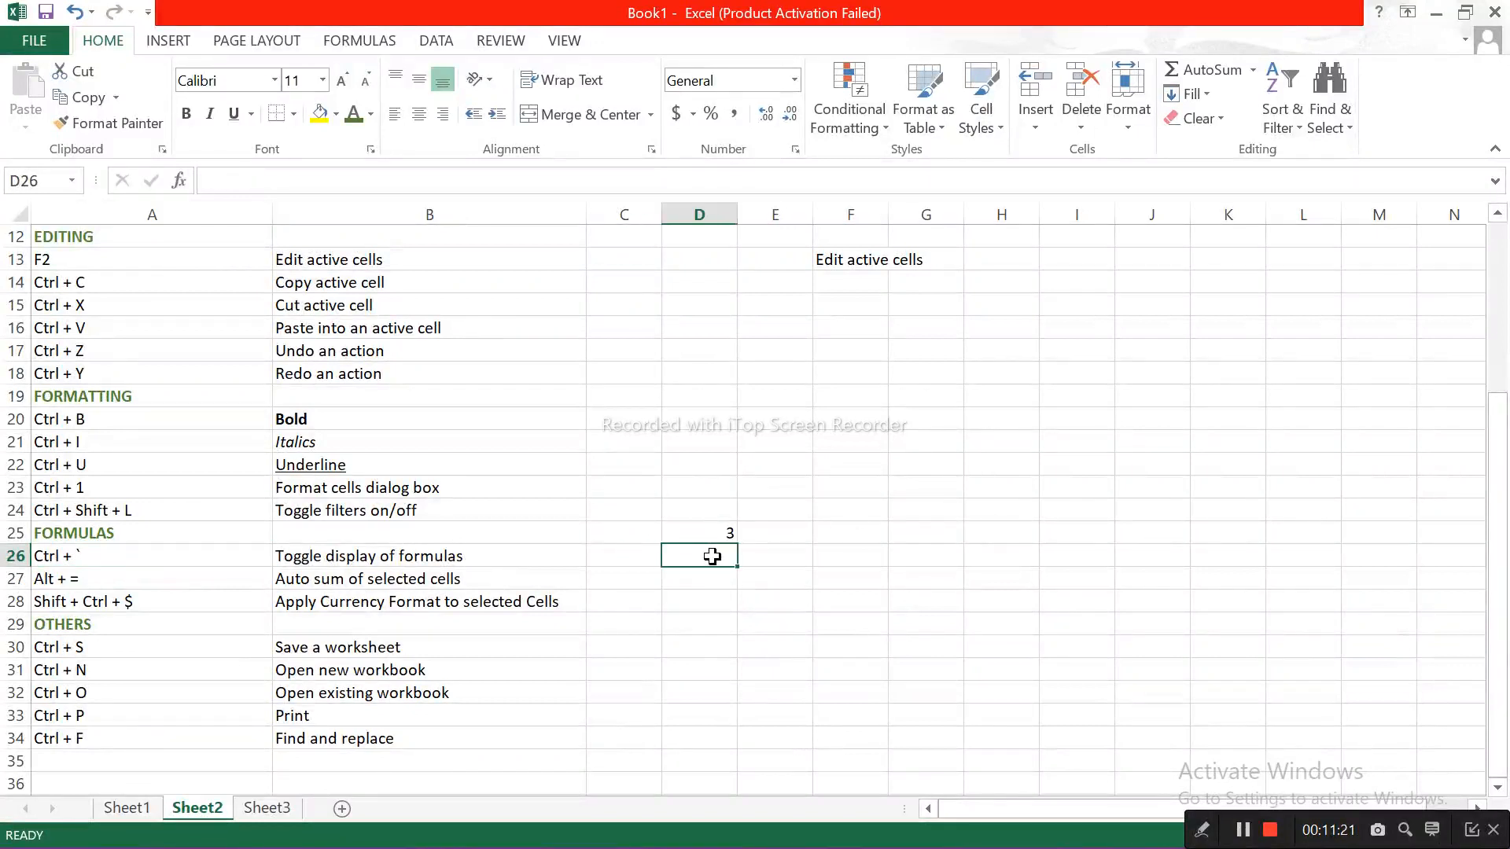
{"action": "type", "text": "3"}
{"action": "key", "text": "Return"}
{"action": "type", "text": "5"}
{"action": "key", "text": "Return"}
{"action": "type", "text": "5"}
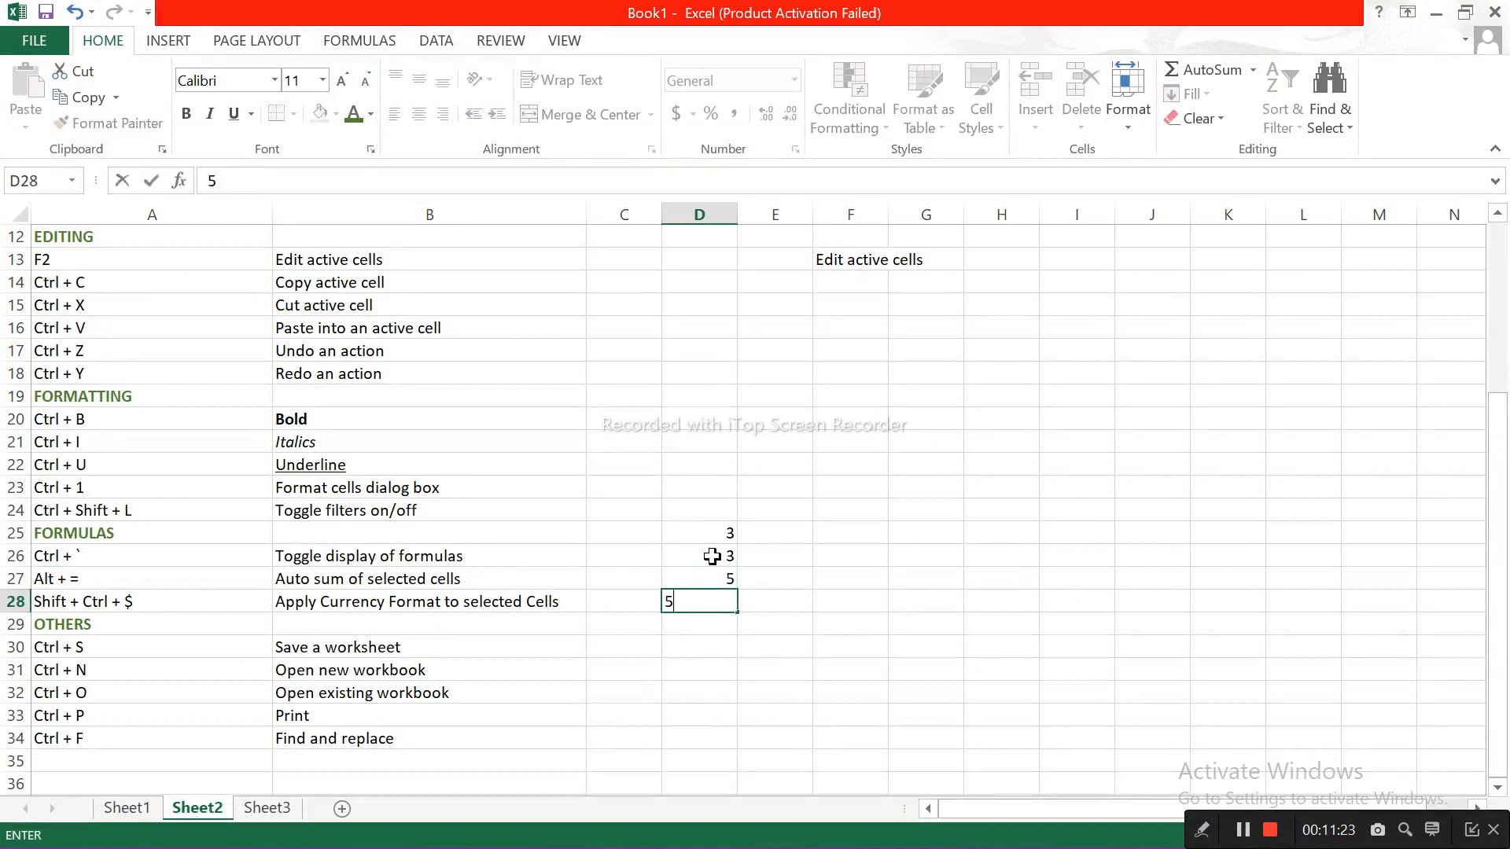
{"action": "key", "text": "Return"}
Step: AutoSum the range D25:D28 into cell D29 and check the resulting formula
{"action": "left_click_drag", "start_coordinate": [712, 528], "coordinate": [720, 604]}
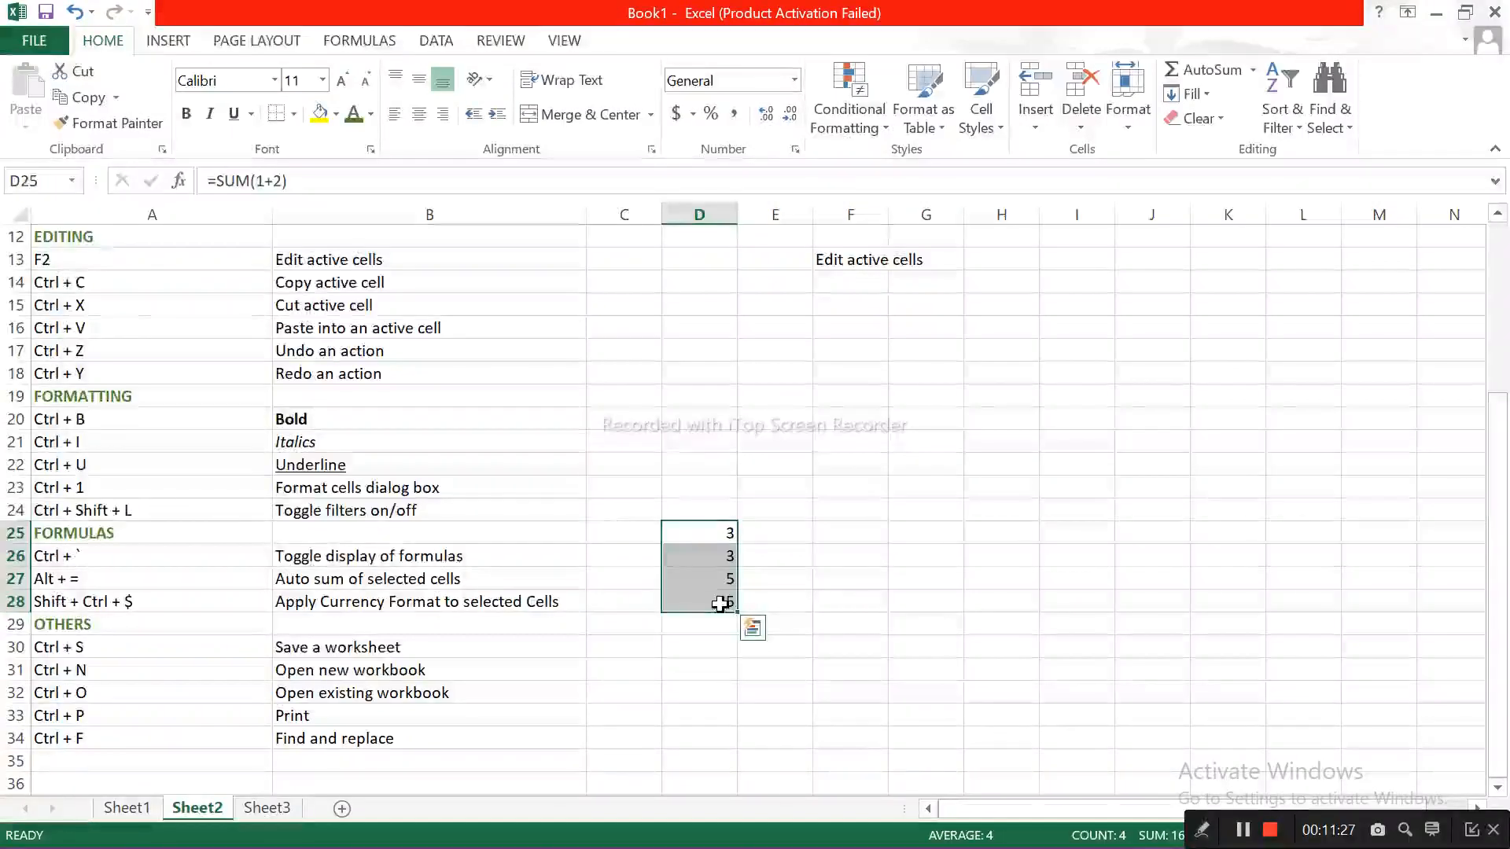
{"action": "key", "text": "alt"}
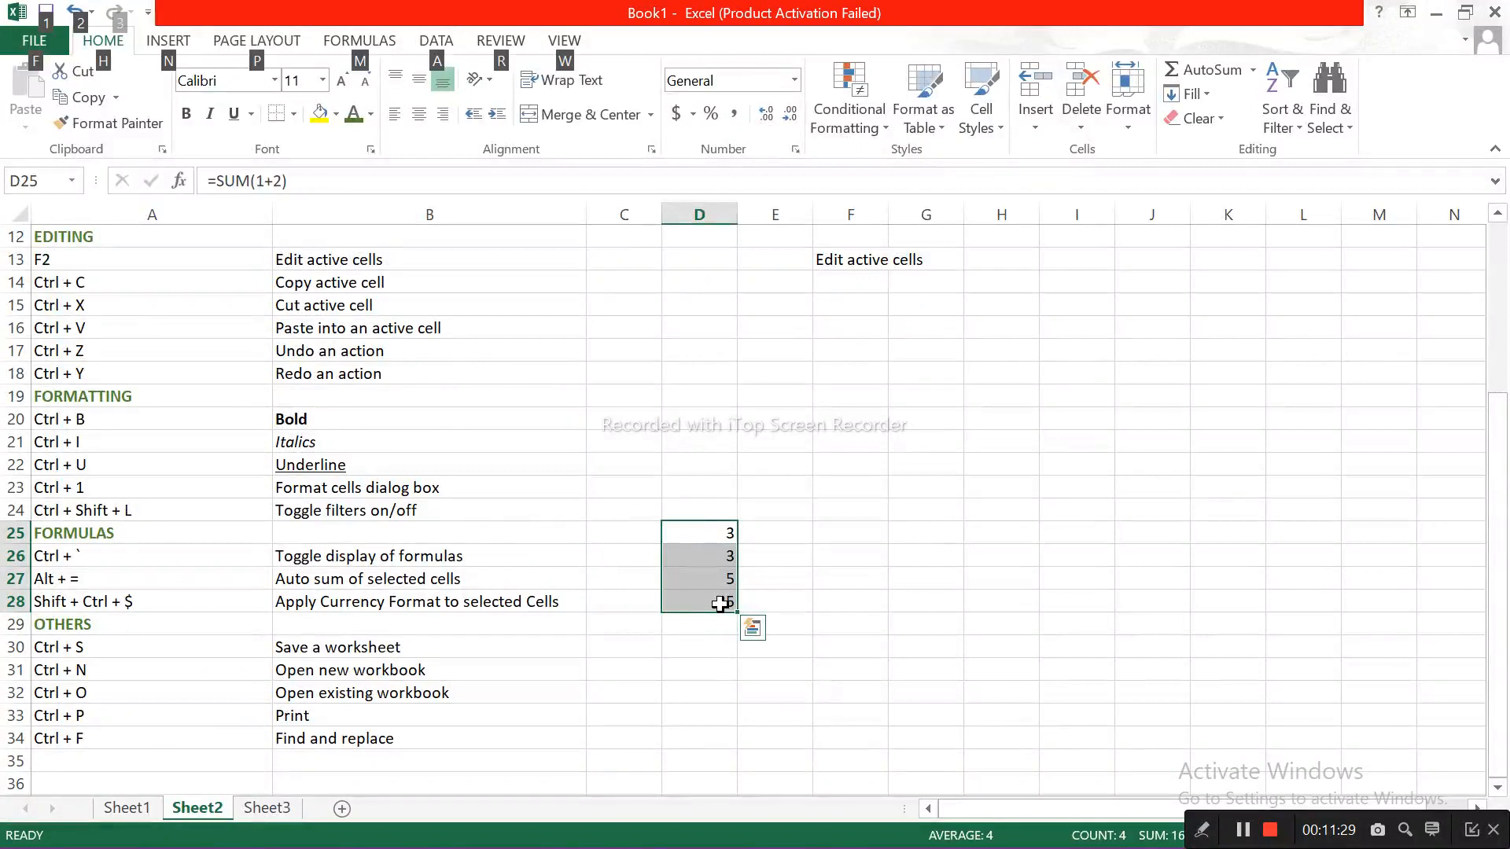
{"action": "key", "text": "alt+equal"}
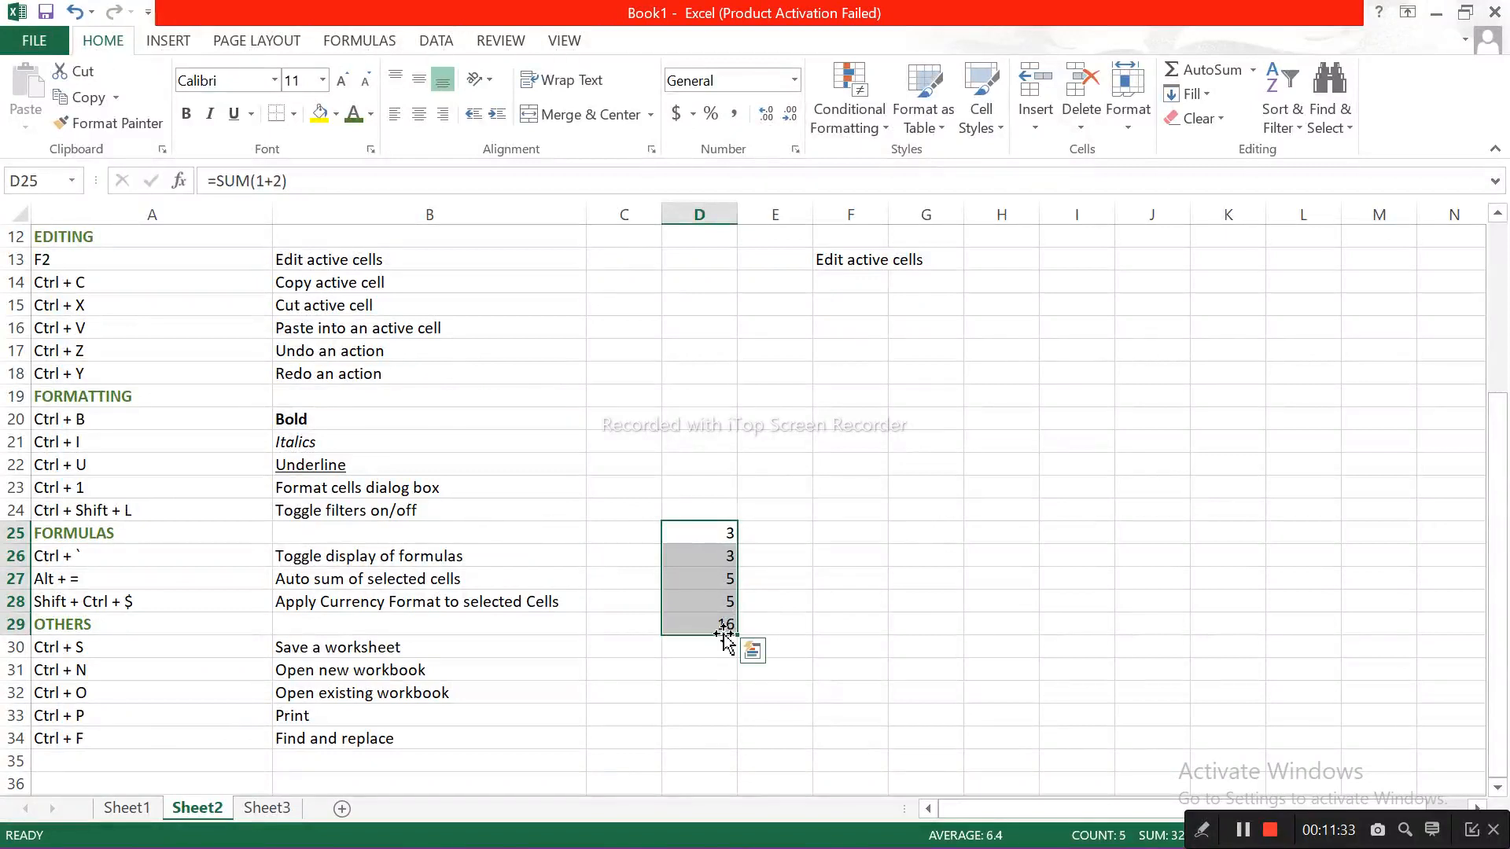
{"action": "left_click", "coordinate": [723, 630]}
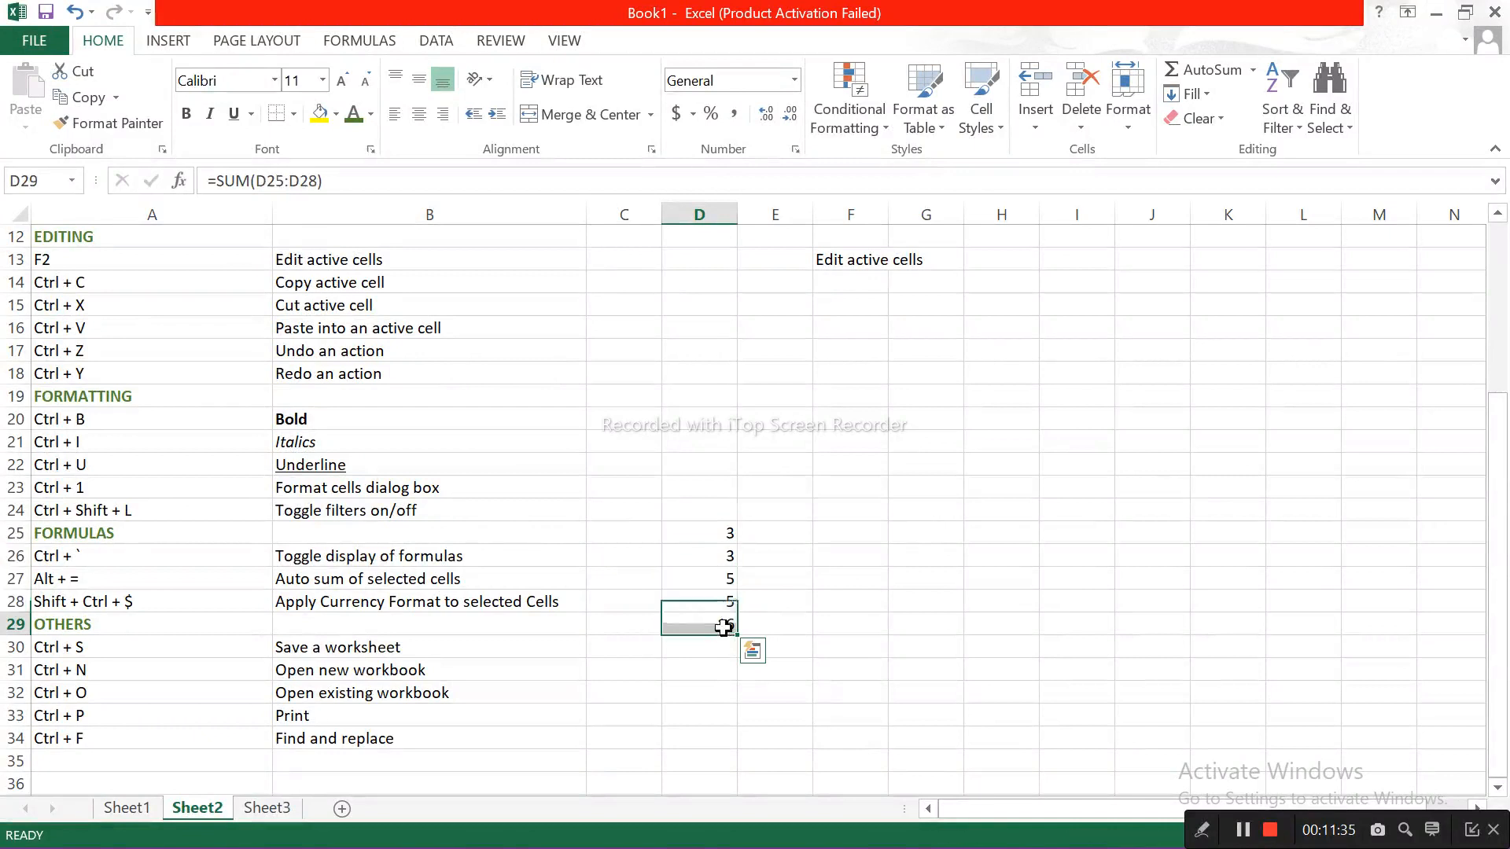
Step: Replace the formula in cell D25 with =D27:D30
{"action": "left_click", "coordinate": [711, 537]}
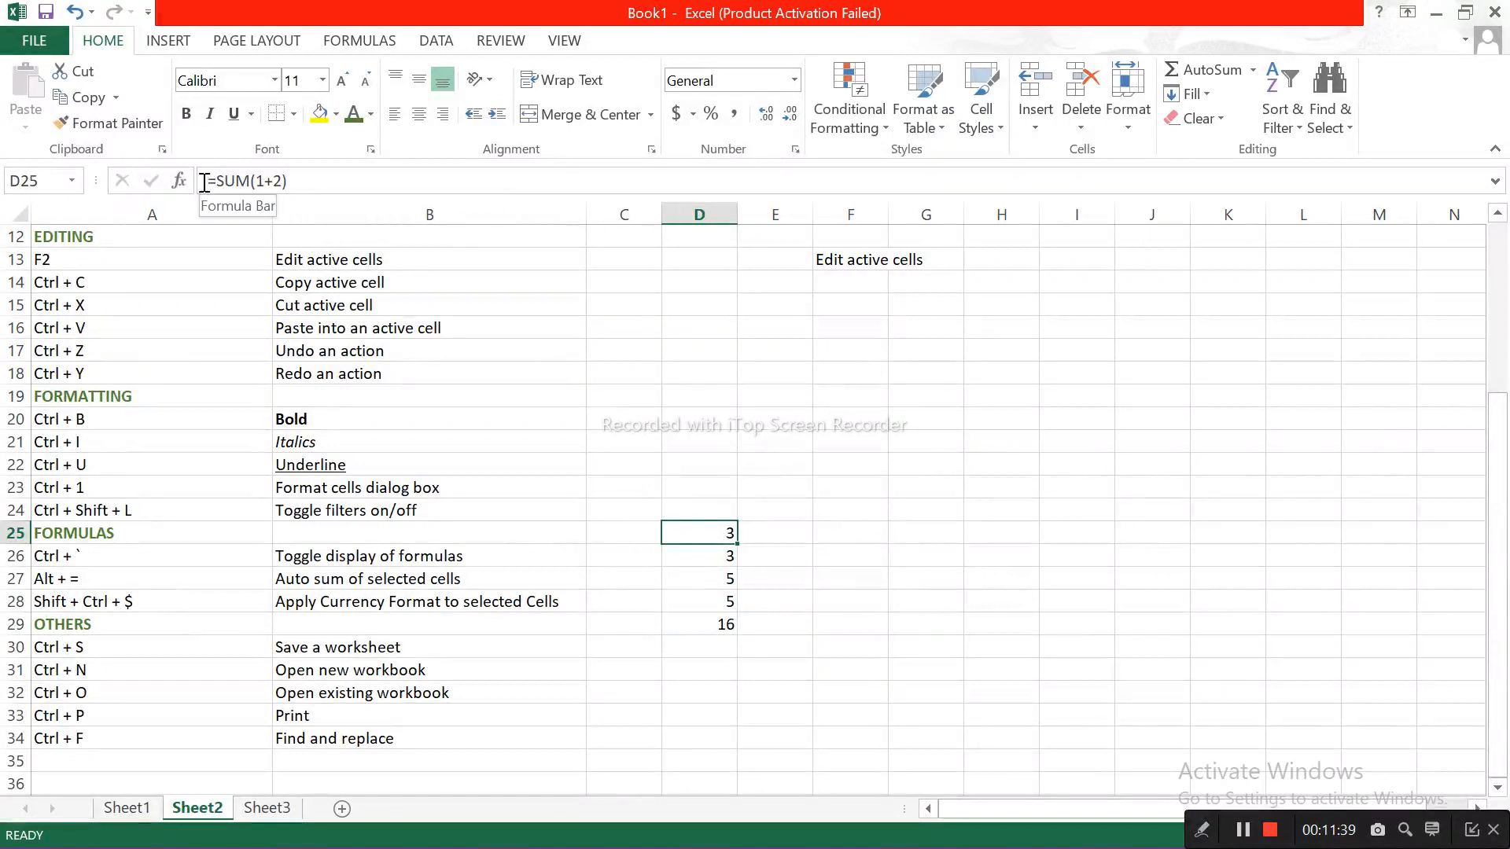
{"action": "left_click_drag", "start_coordinate": [206, 181], "coordinate": [289, 181]}
{"action": "type", "text": "="}
{"action": "left_click_drag", "start_coordinate": [720, 580], "coordinate": [731, 644]}
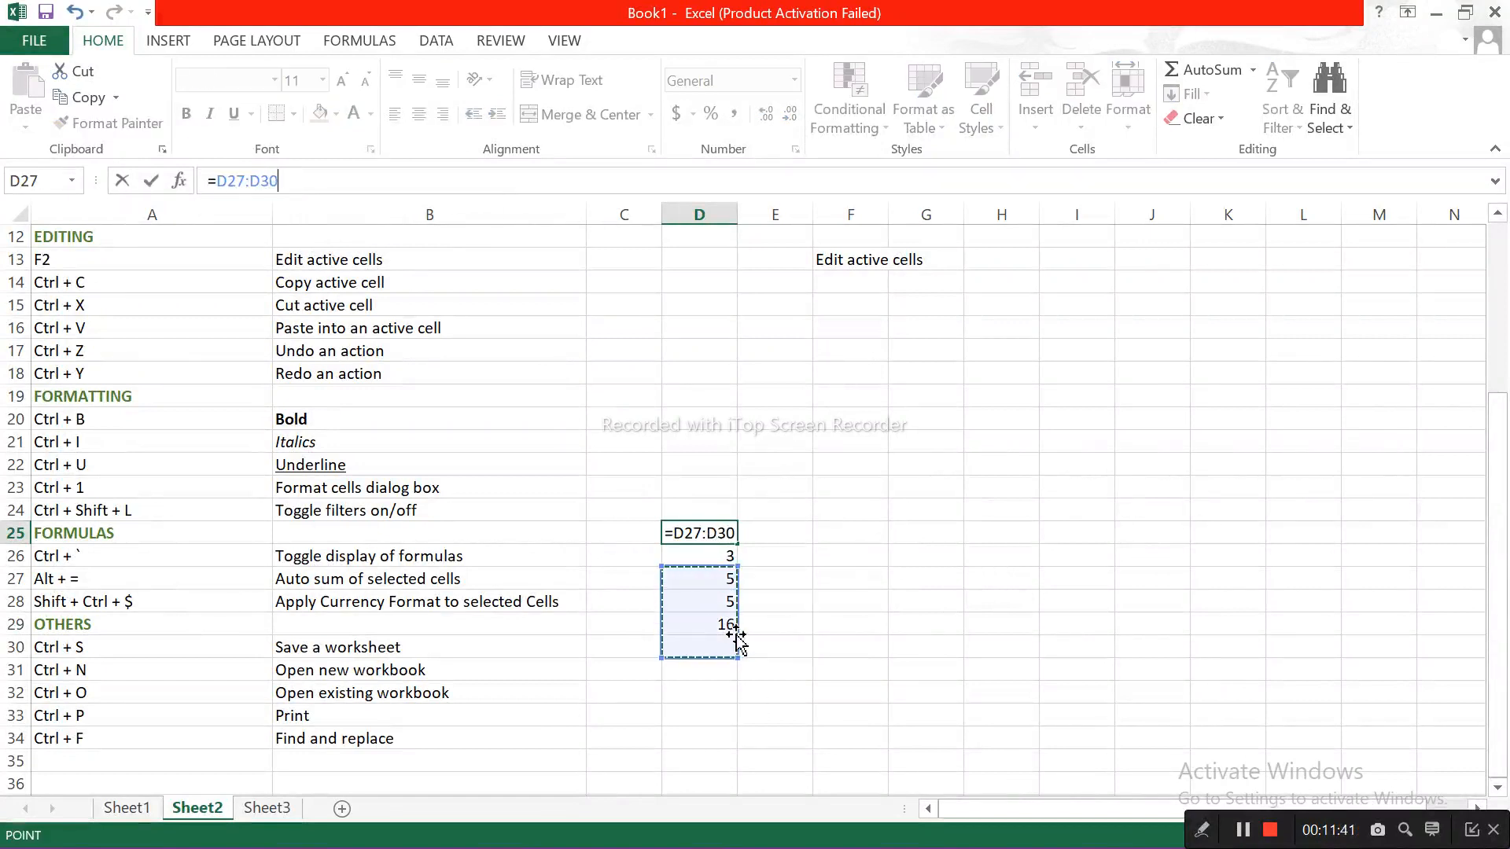
{"action": "key", "text": "Return"}
Step: Fill the formula from D29 upward to D26 and clear cell D29
{"action": "left_click", "coordinate": [727, 624]}
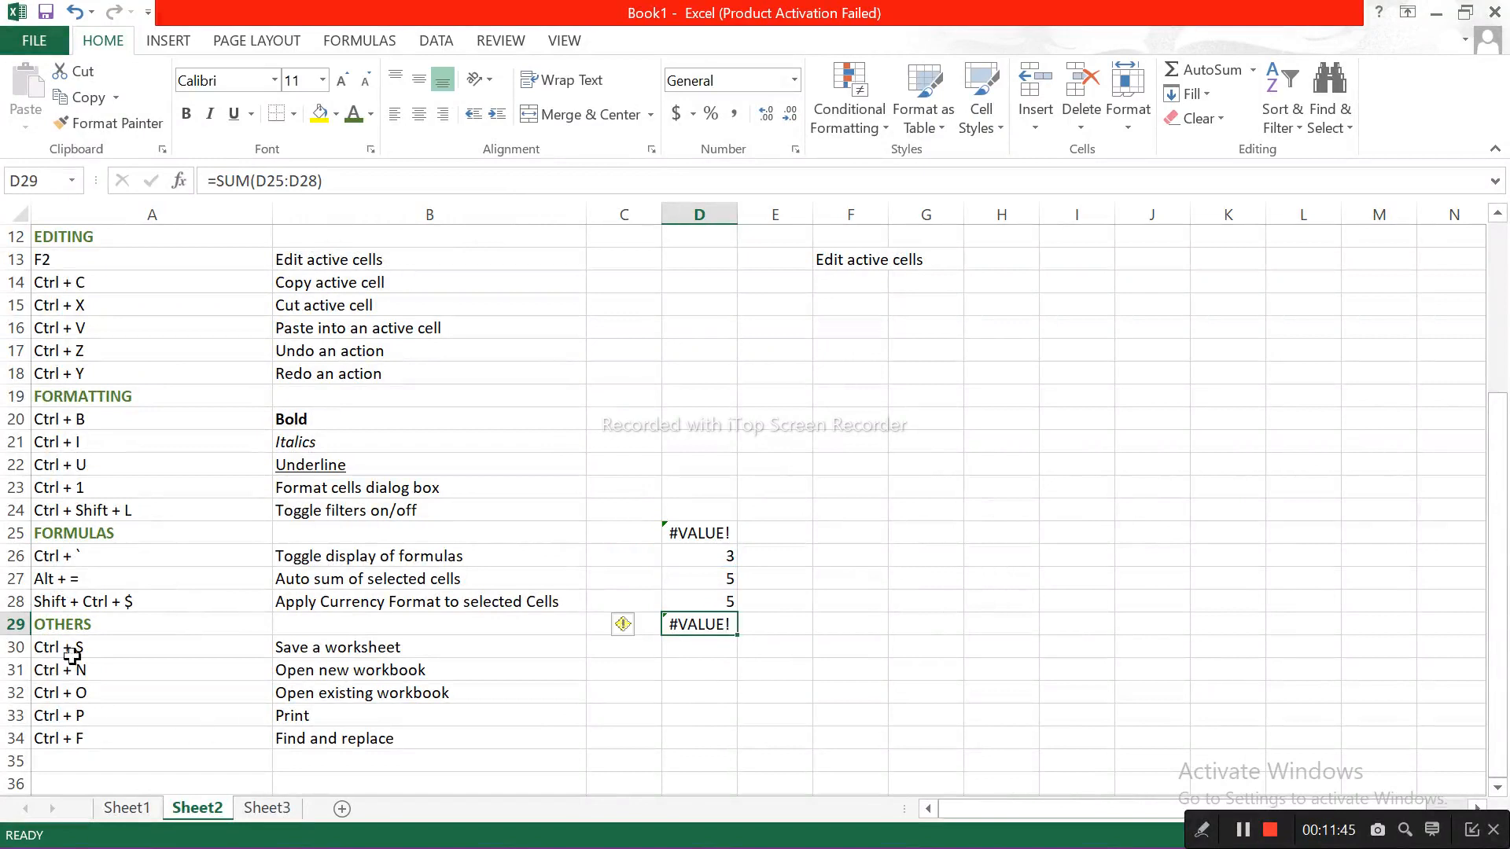
{"action": "left_click_drag", "start_coordinate": [735, 638], "coordinate": [719, 554]}
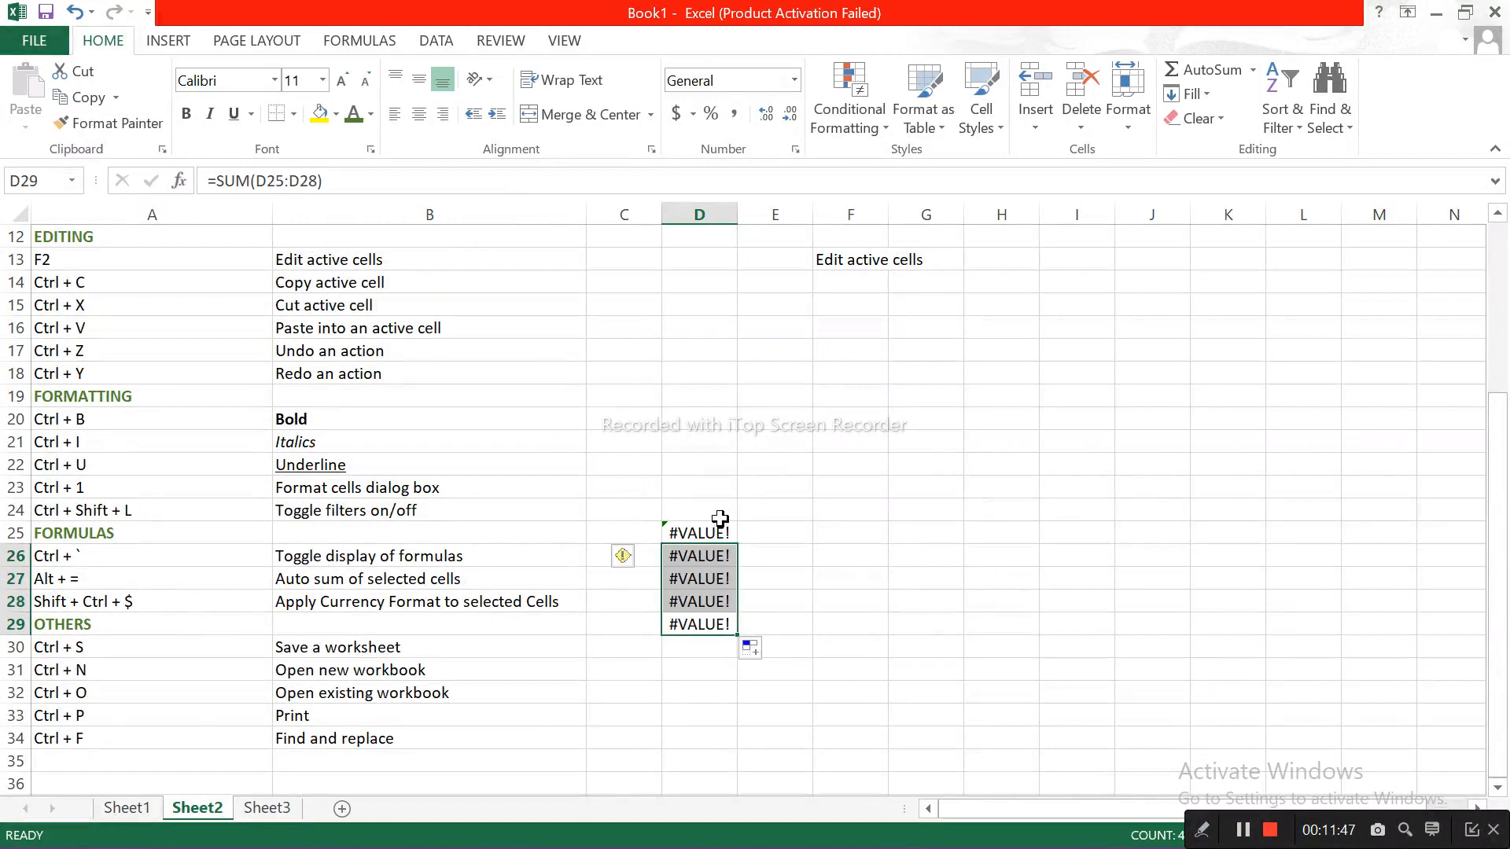
{"action": "key", "text": "BackSpace"}
{"action": "left_click", "coordinate": [720, 510]}
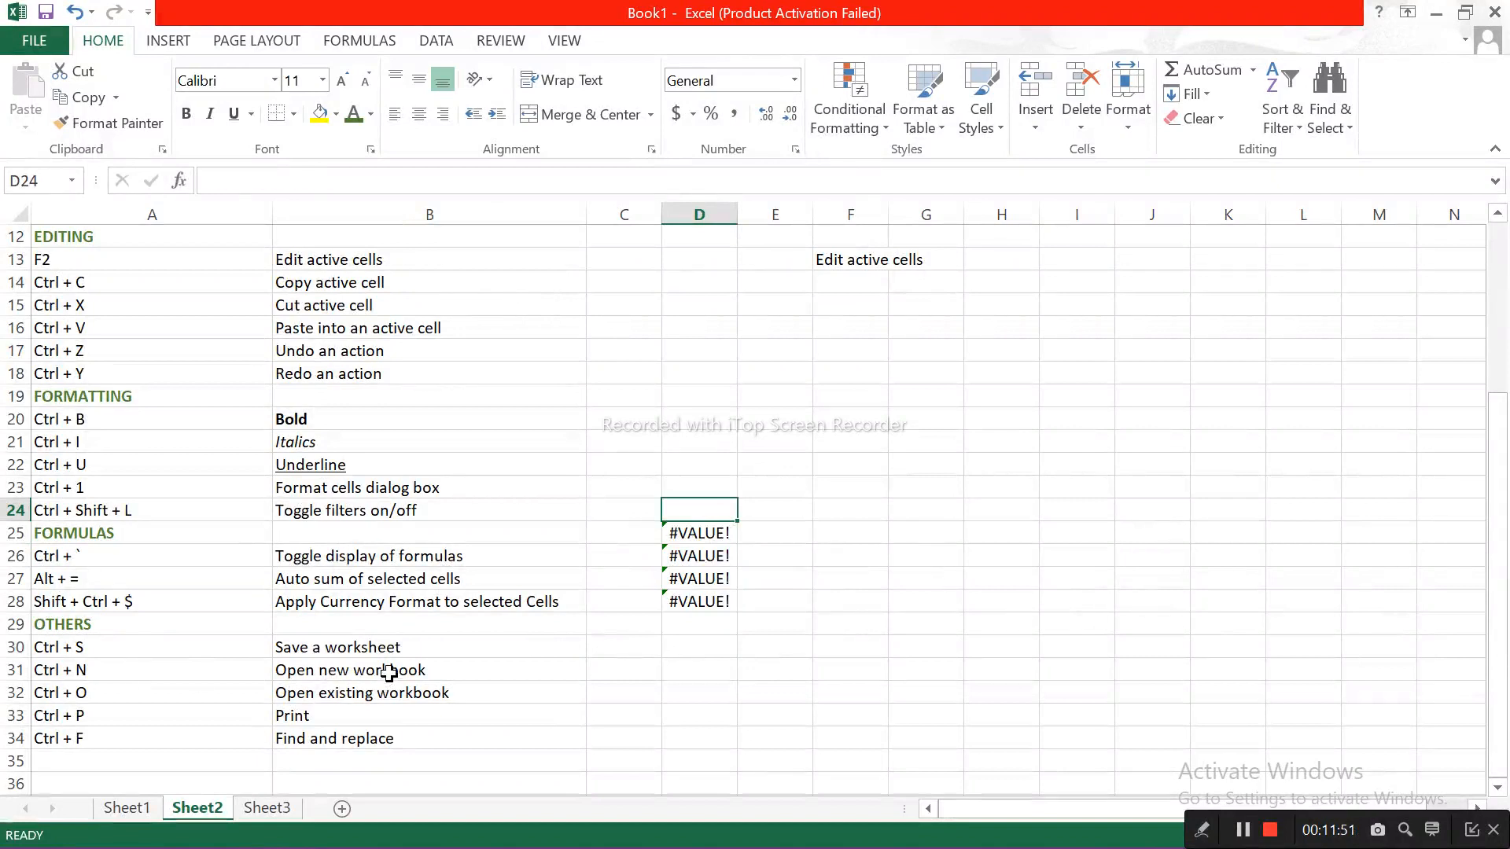
Step: Save the workbook in the computer's Documents folder under the name Excel file
{"action": "key", "text": "ctrl+s"}
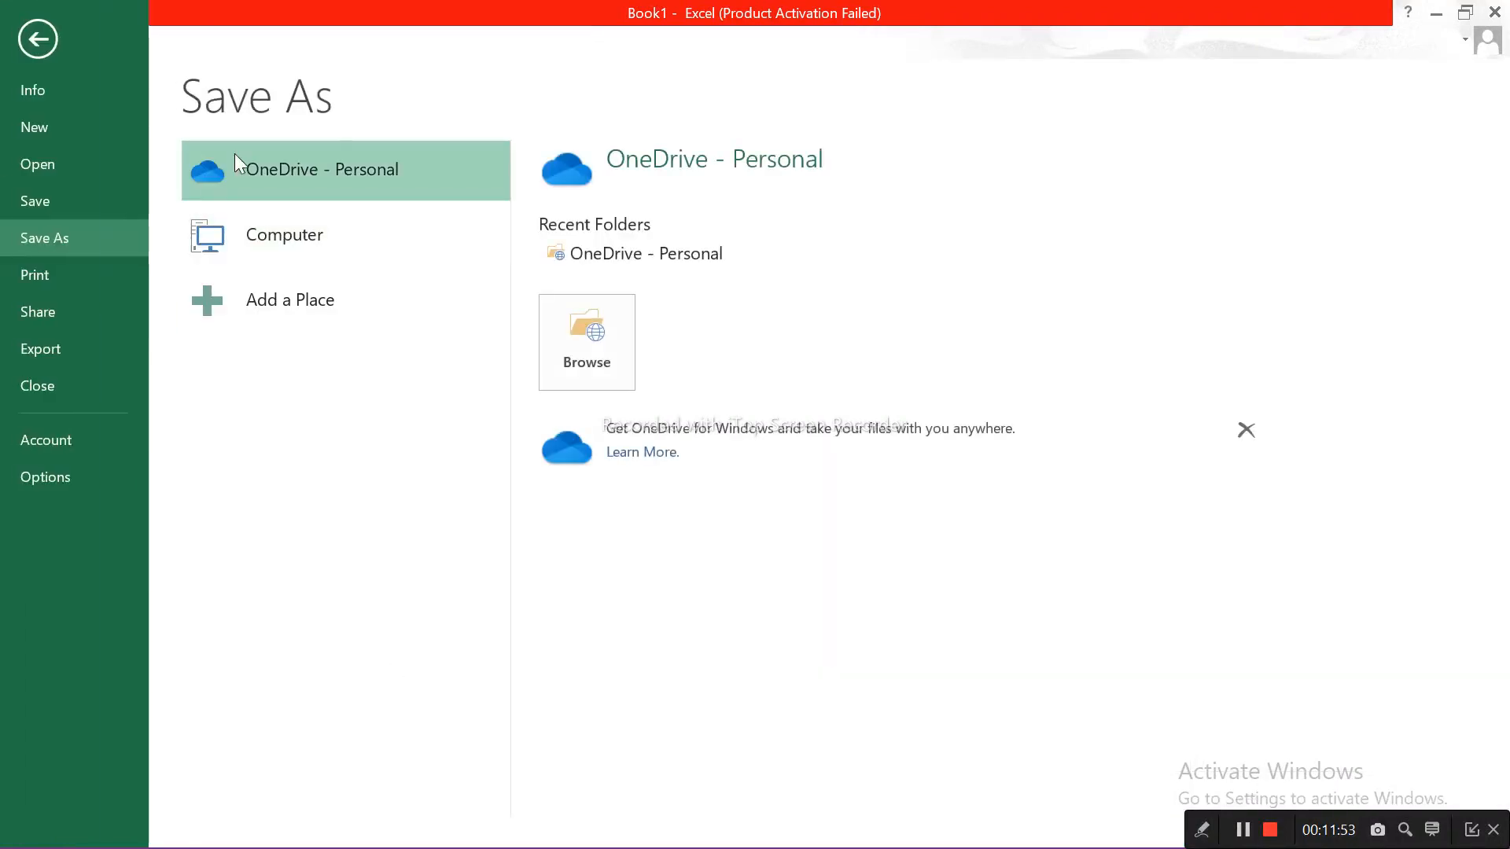
{"action": "left_click", "coordinate": [231, 215]}
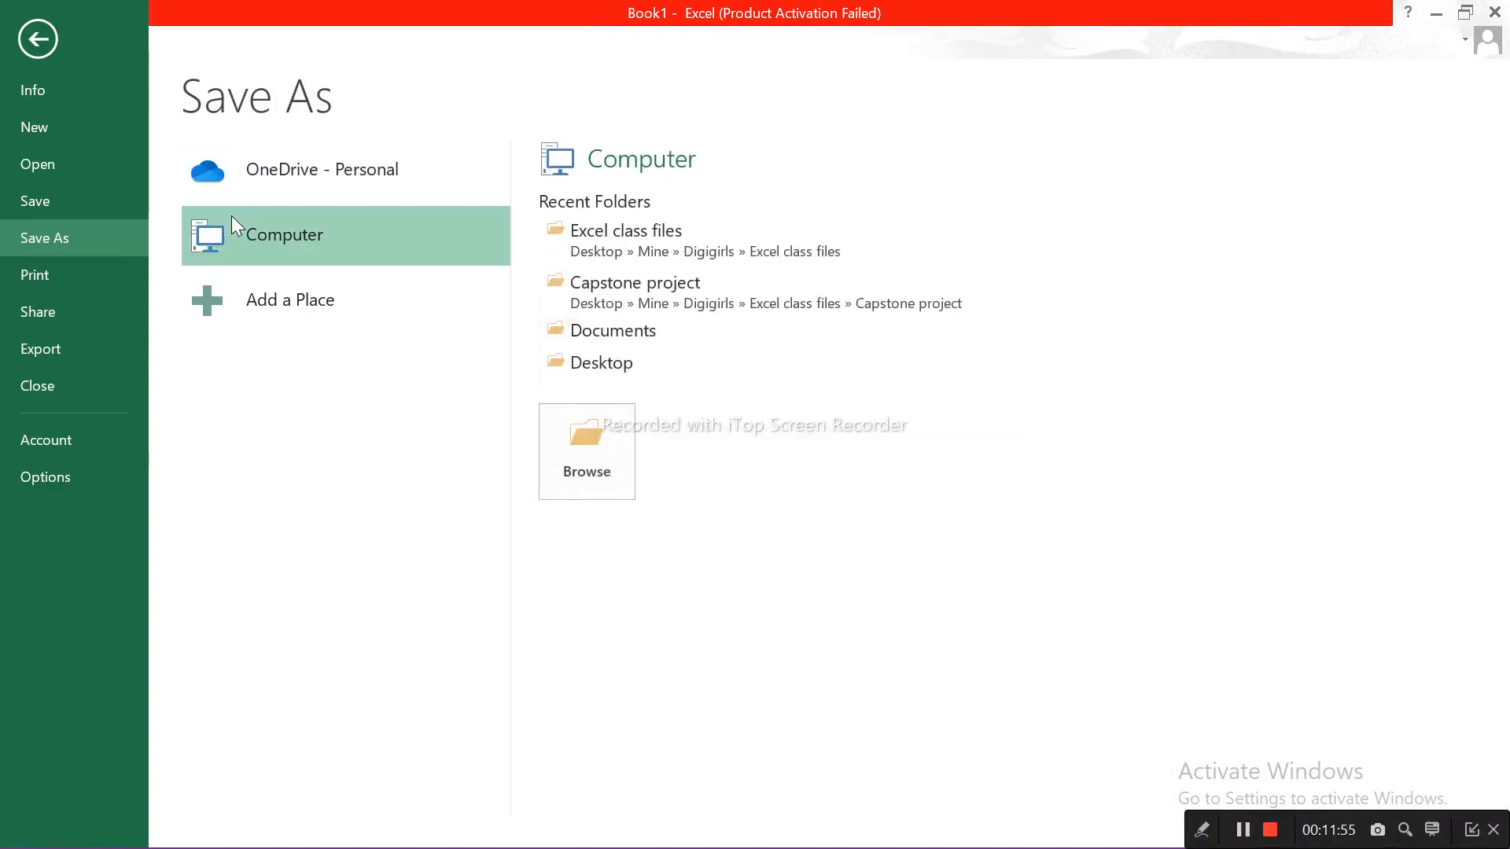
{"action": "left_click", "coordinate": [602, 450]}
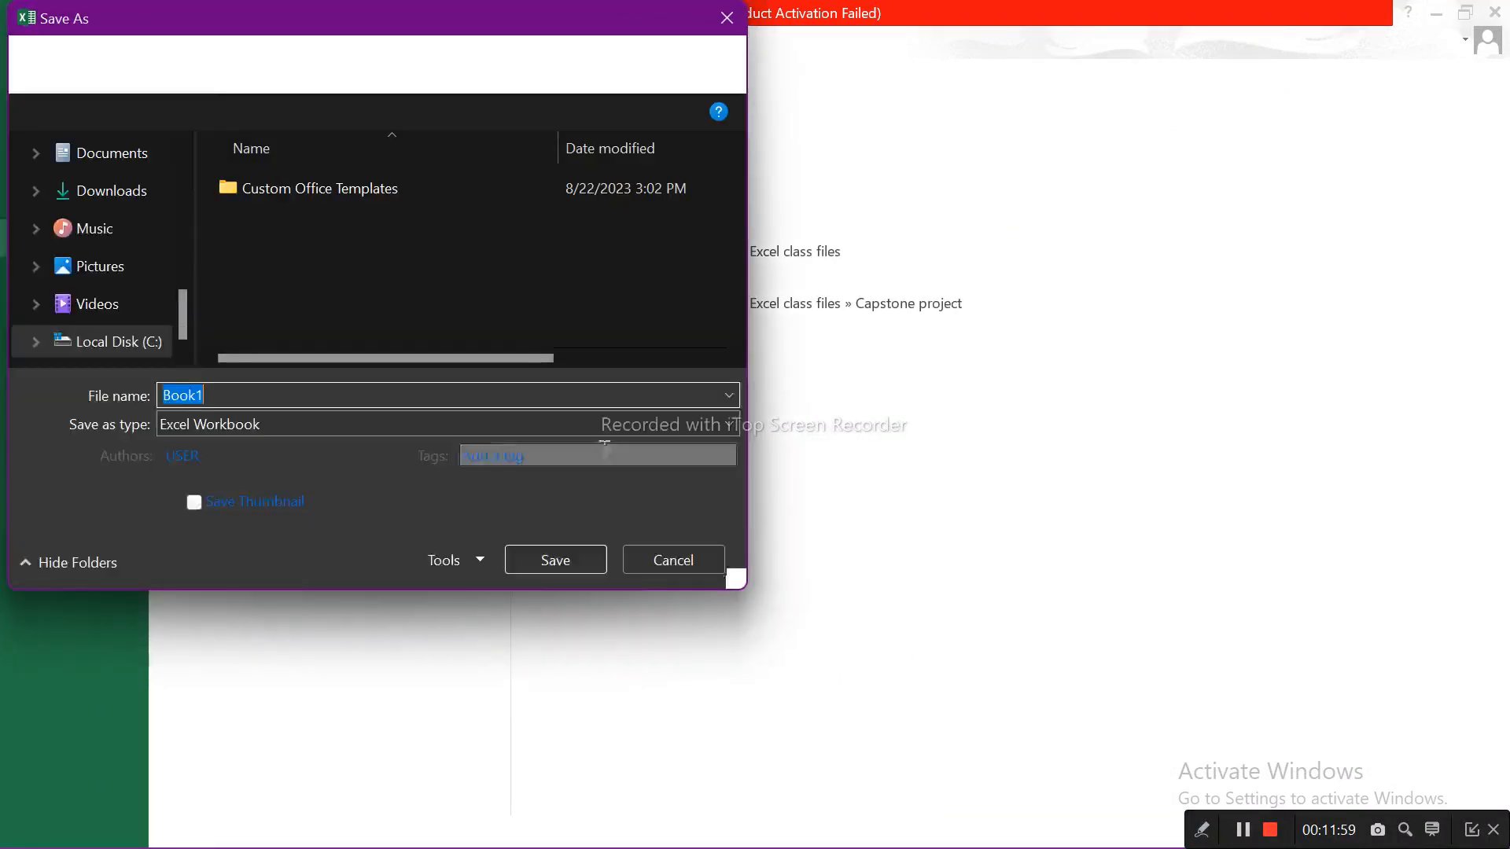
{"action": "left_click", "coordinate": [412, 396]}
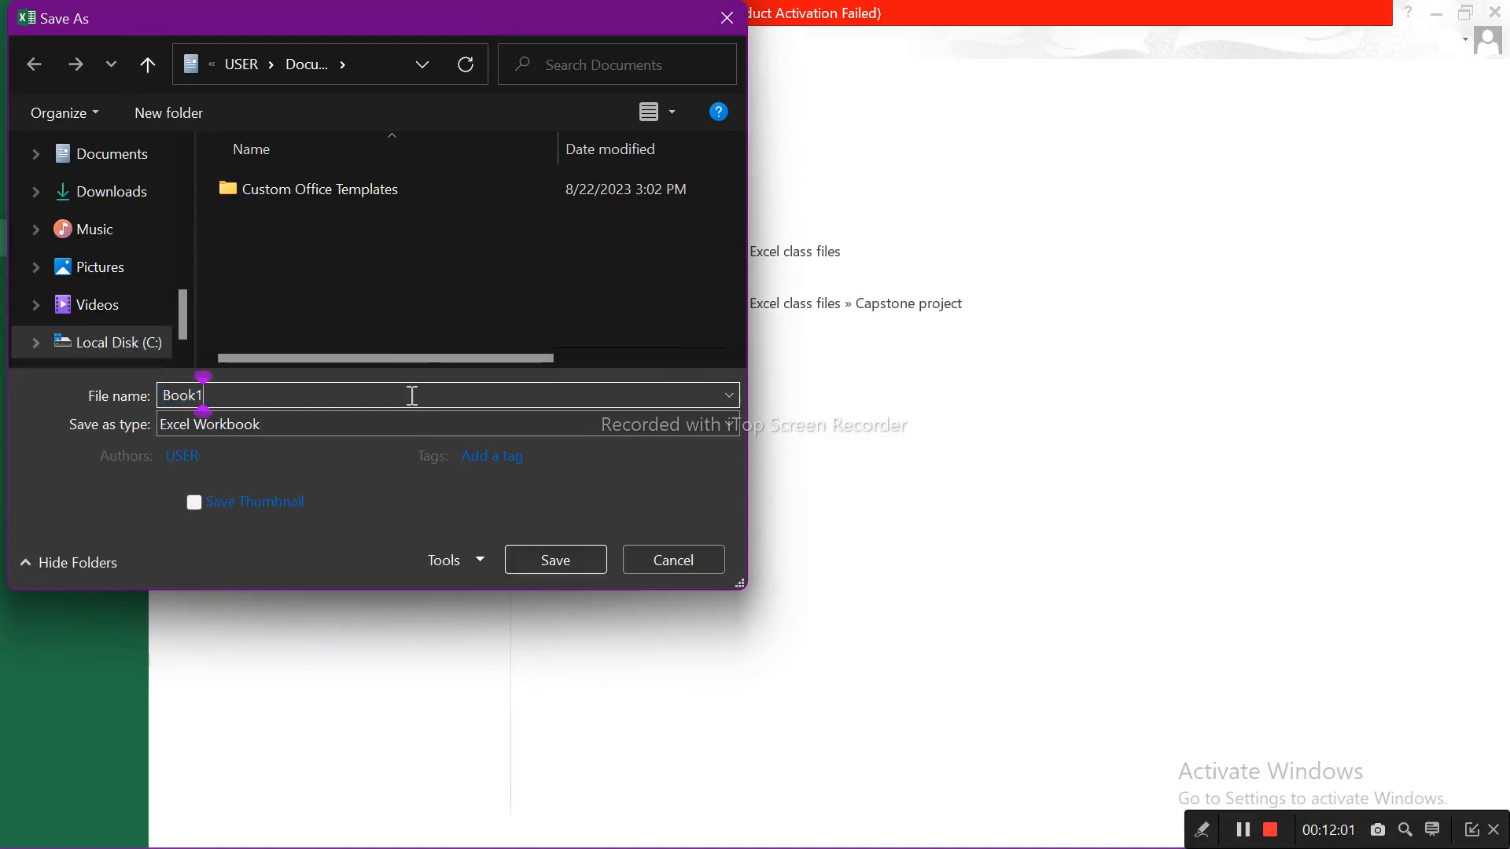
{"action": "key", "text": "BackSpace"}
{"action": "key", "text": "BackSpace"}
{"action": "key", "text": "BackSpace"}
{"action": "key", "text": "BackSpace"}
{"action": "key", "text": "BackSpace"}
{"action": "type", "text": "Excel file"}
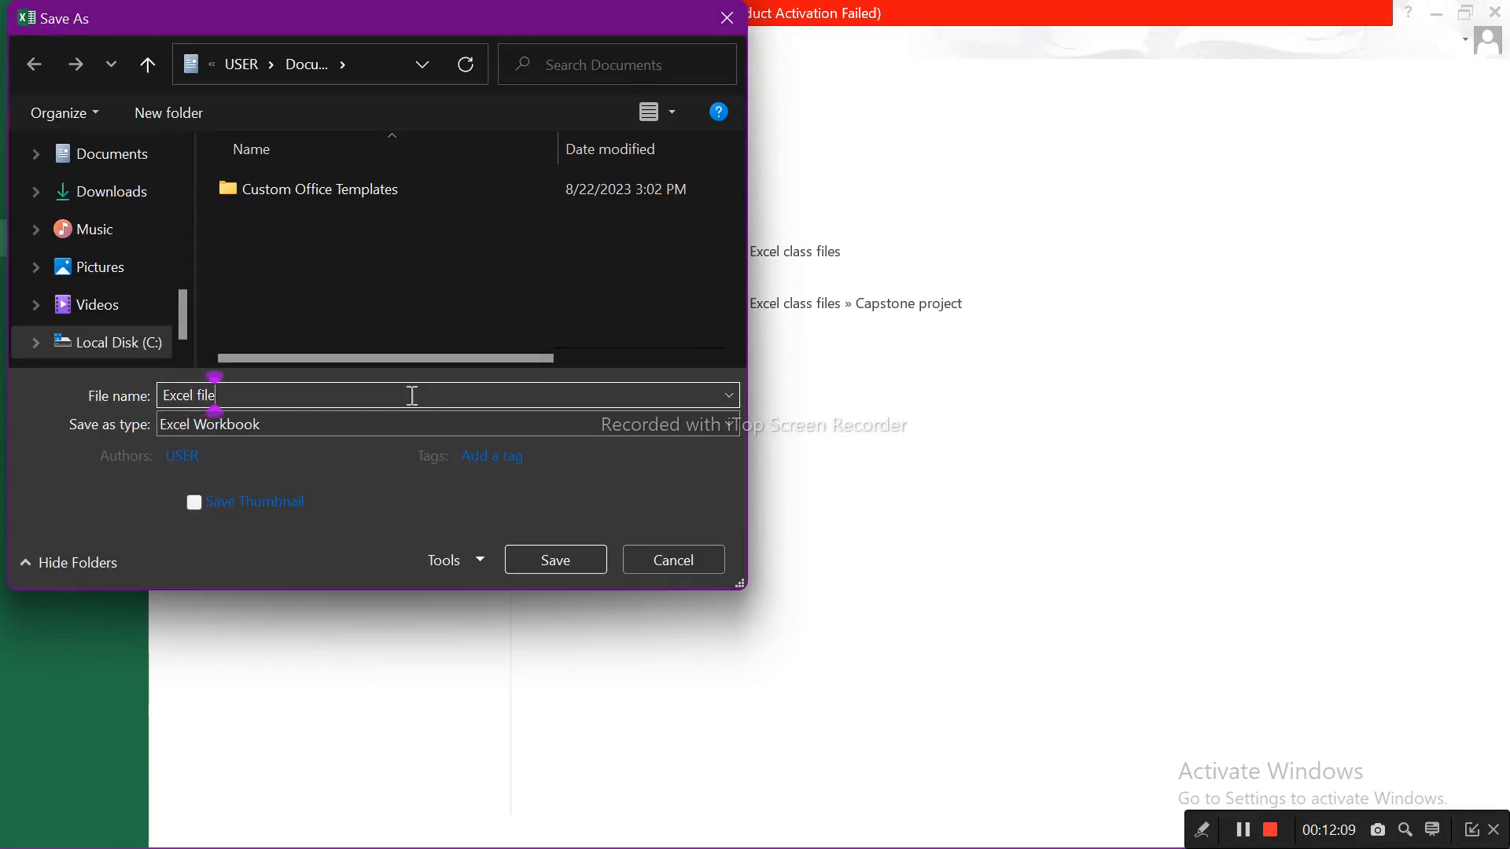
{"action": "left_click", "coordinate": [588, 560]}
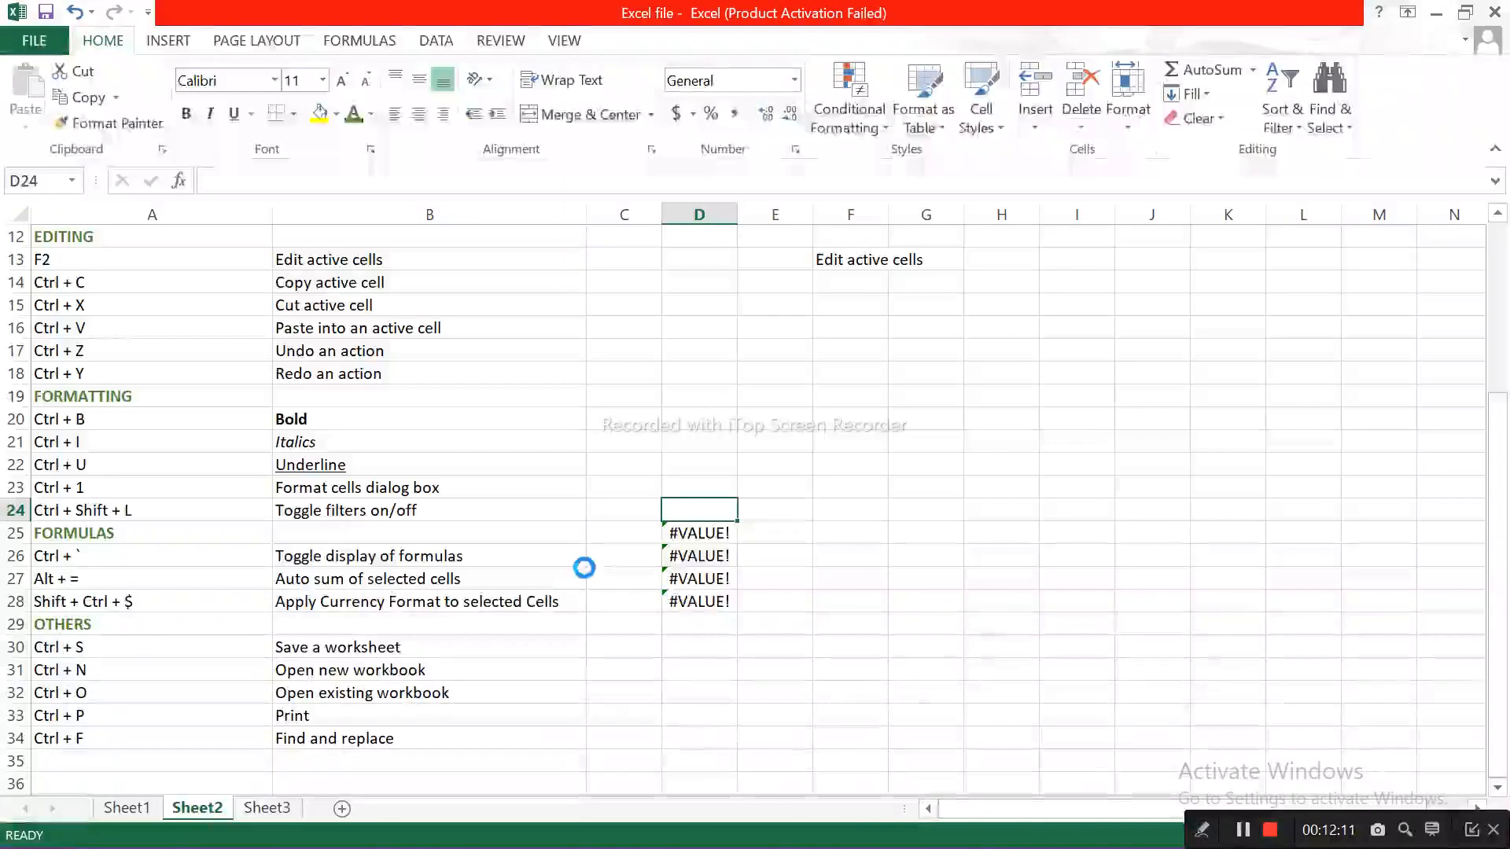
{"action": "left_click", "coordinate": [716, 458]}
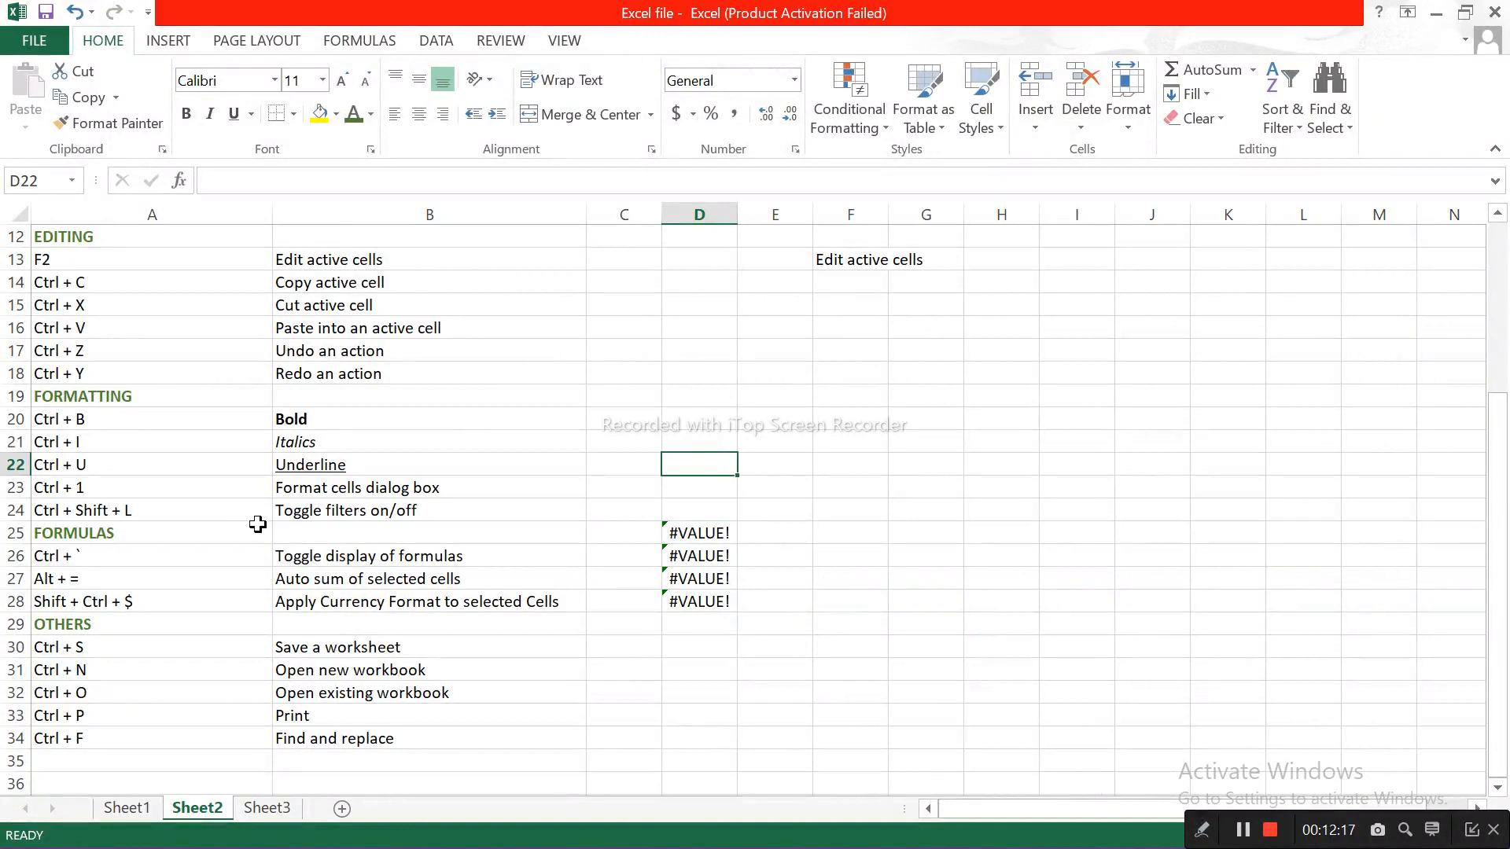
Step: Create a new blank workbook and close it again
{"action": "key", "text": "ctrl+n"}
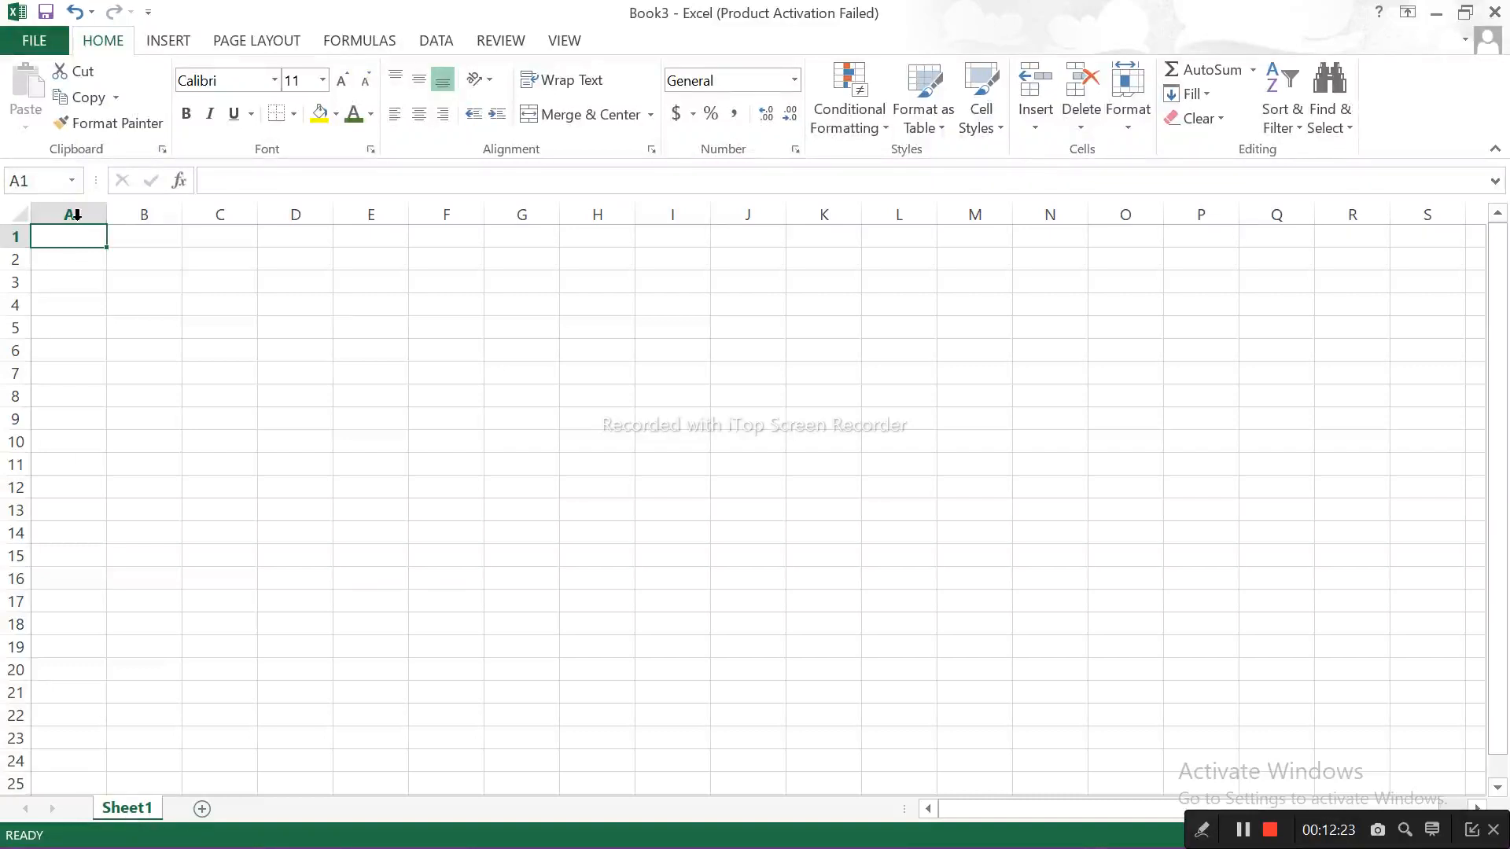
{"action": "left_click", "coordinate": [1494, 13]}
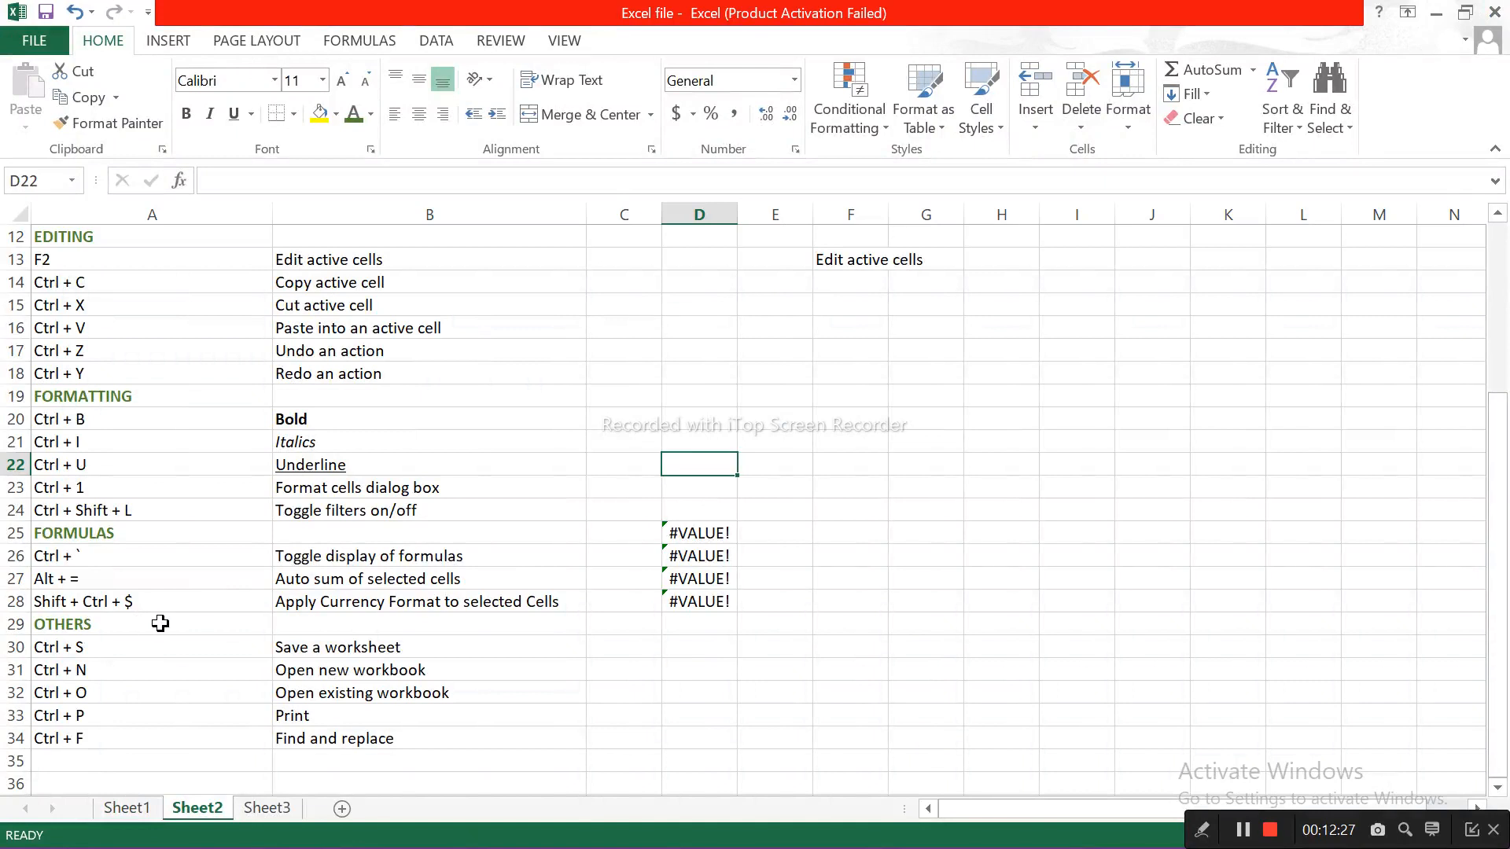
Step: View the recent workbooks available for opening and the print preview of Sheet2, returning to the worksheet each time
{"action": "key", "text": "ctrl+o"}
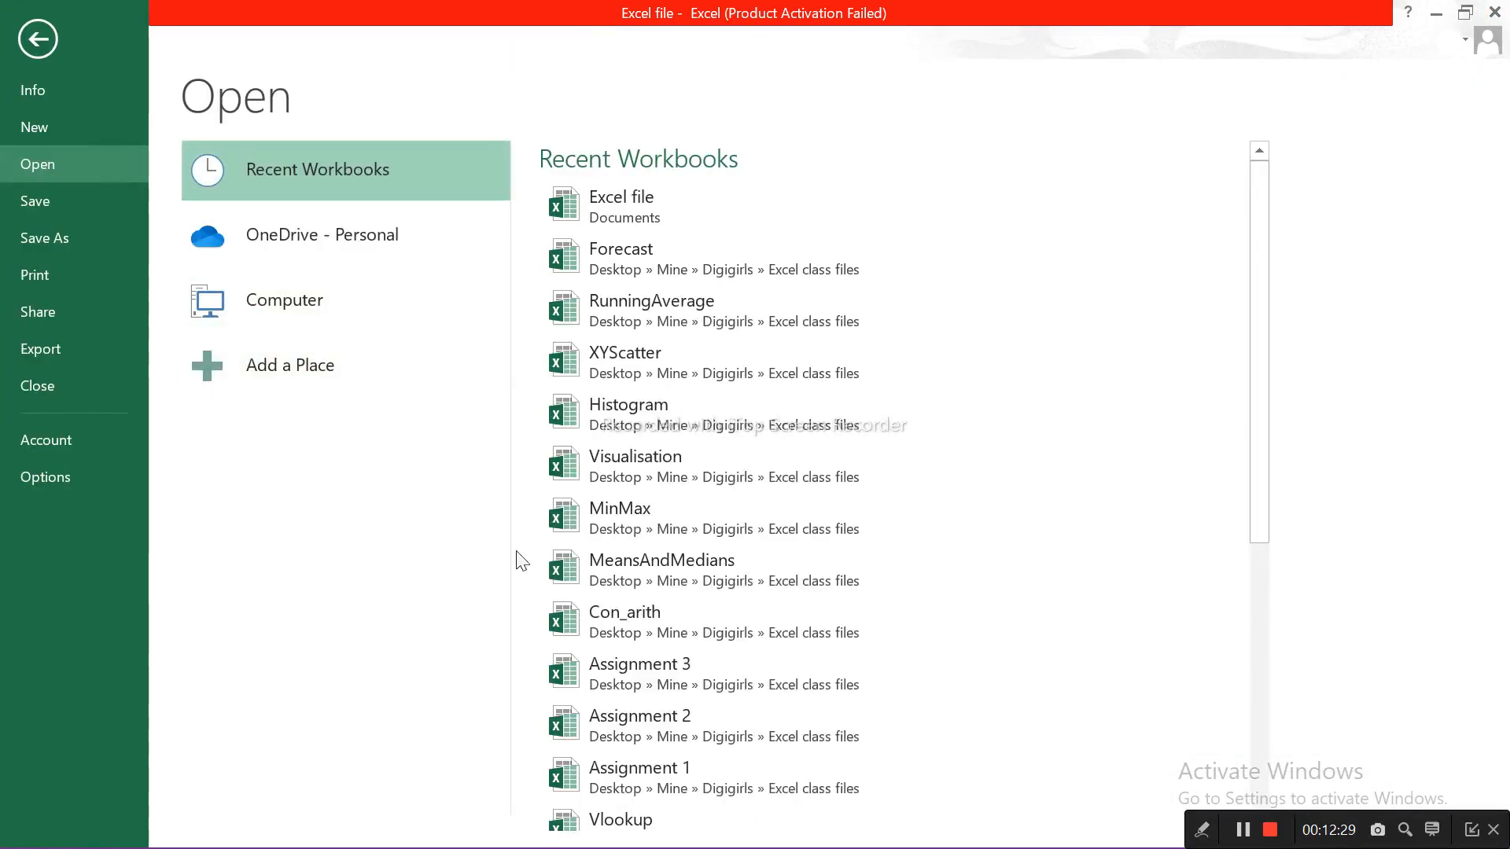
{"action": "left_click", "coordinate": [38, 35]}
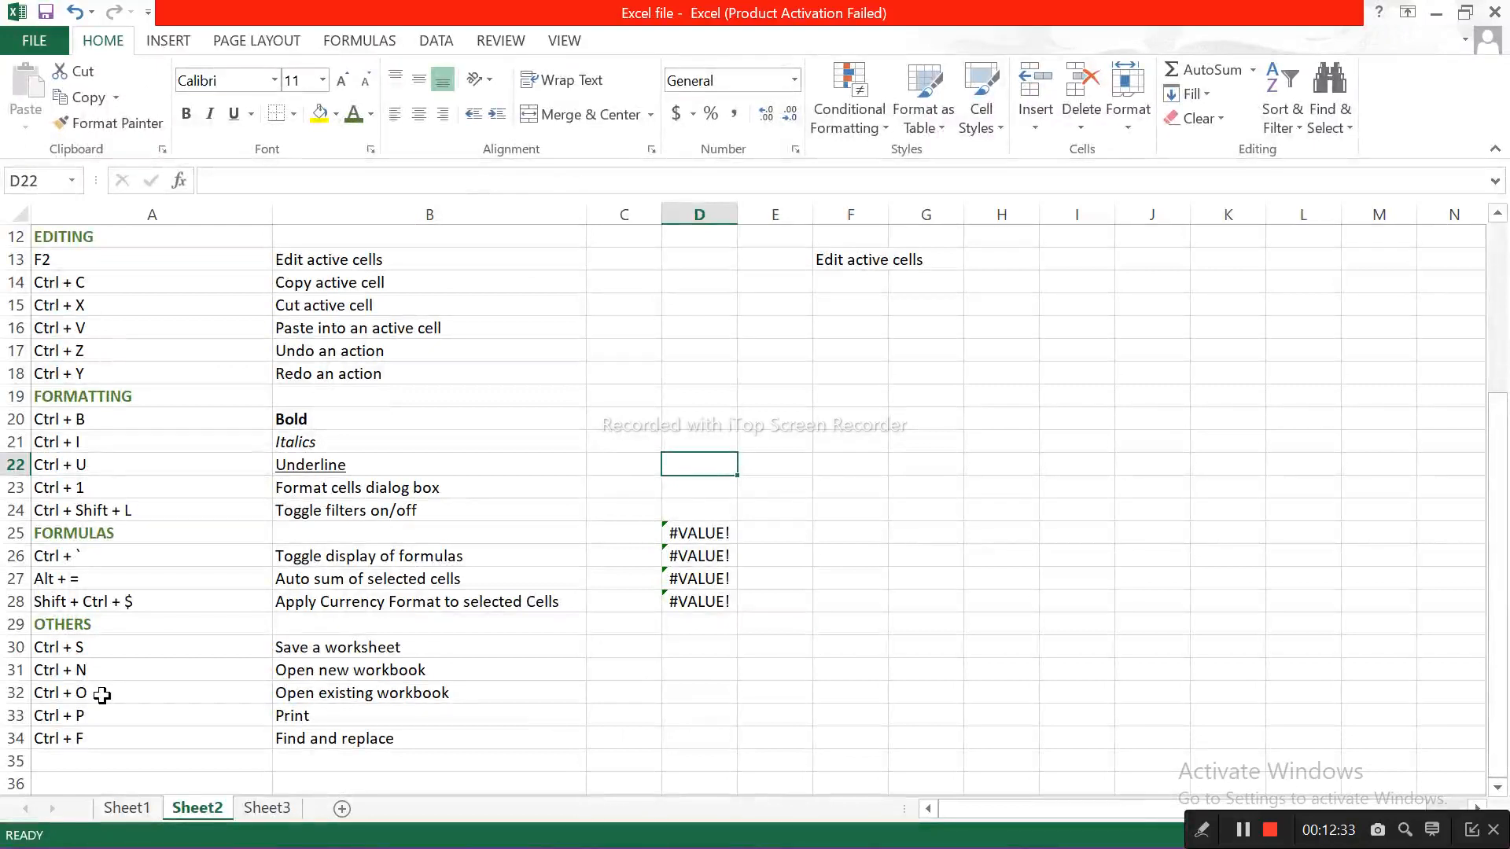
{"action": "key", "text": "ctrl+p"}
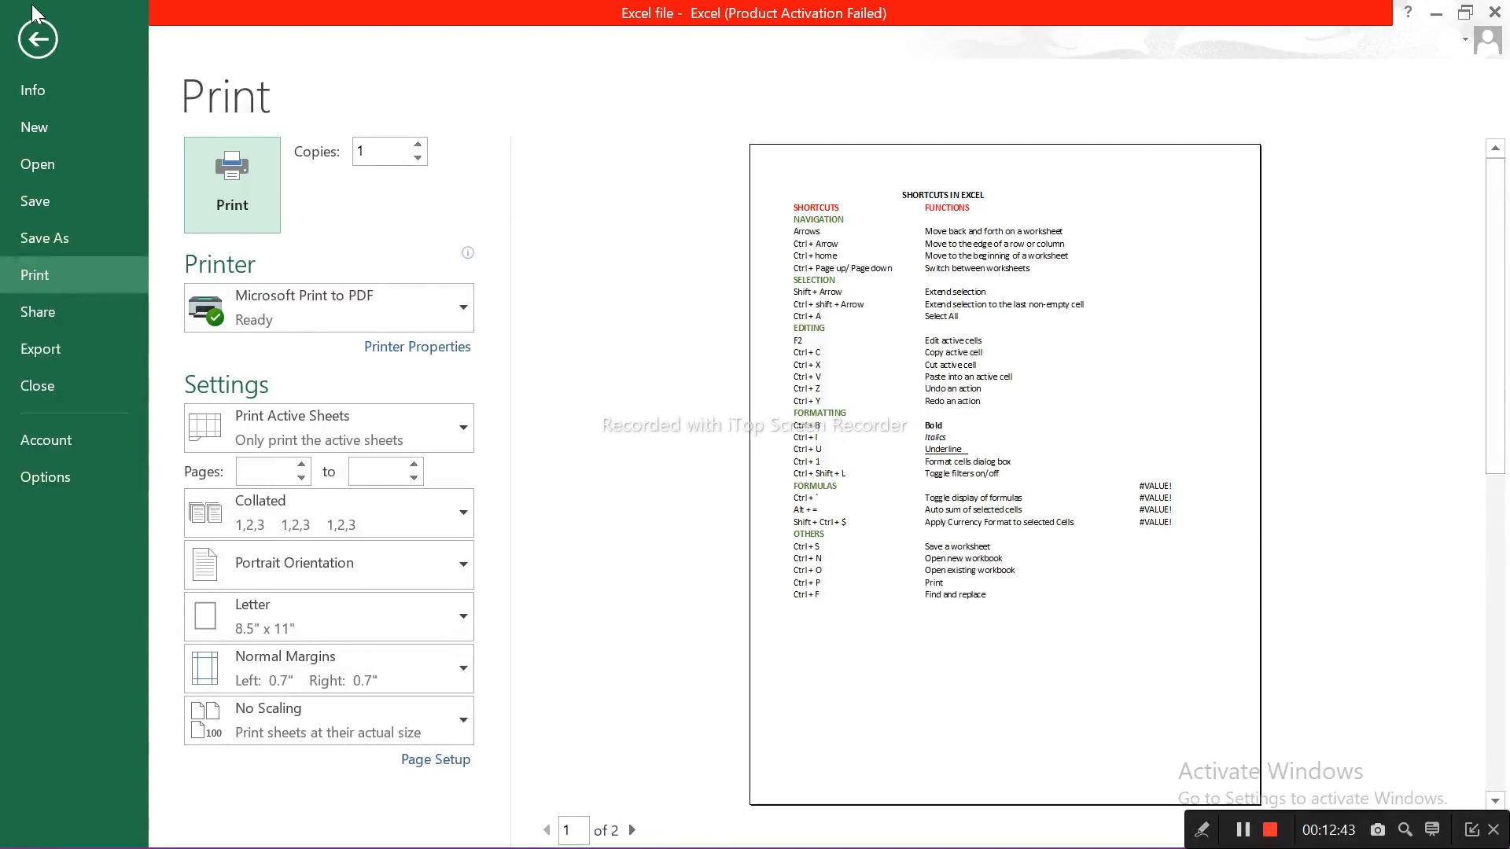
{"action": "left_click", "coordinate": [55, 38]}
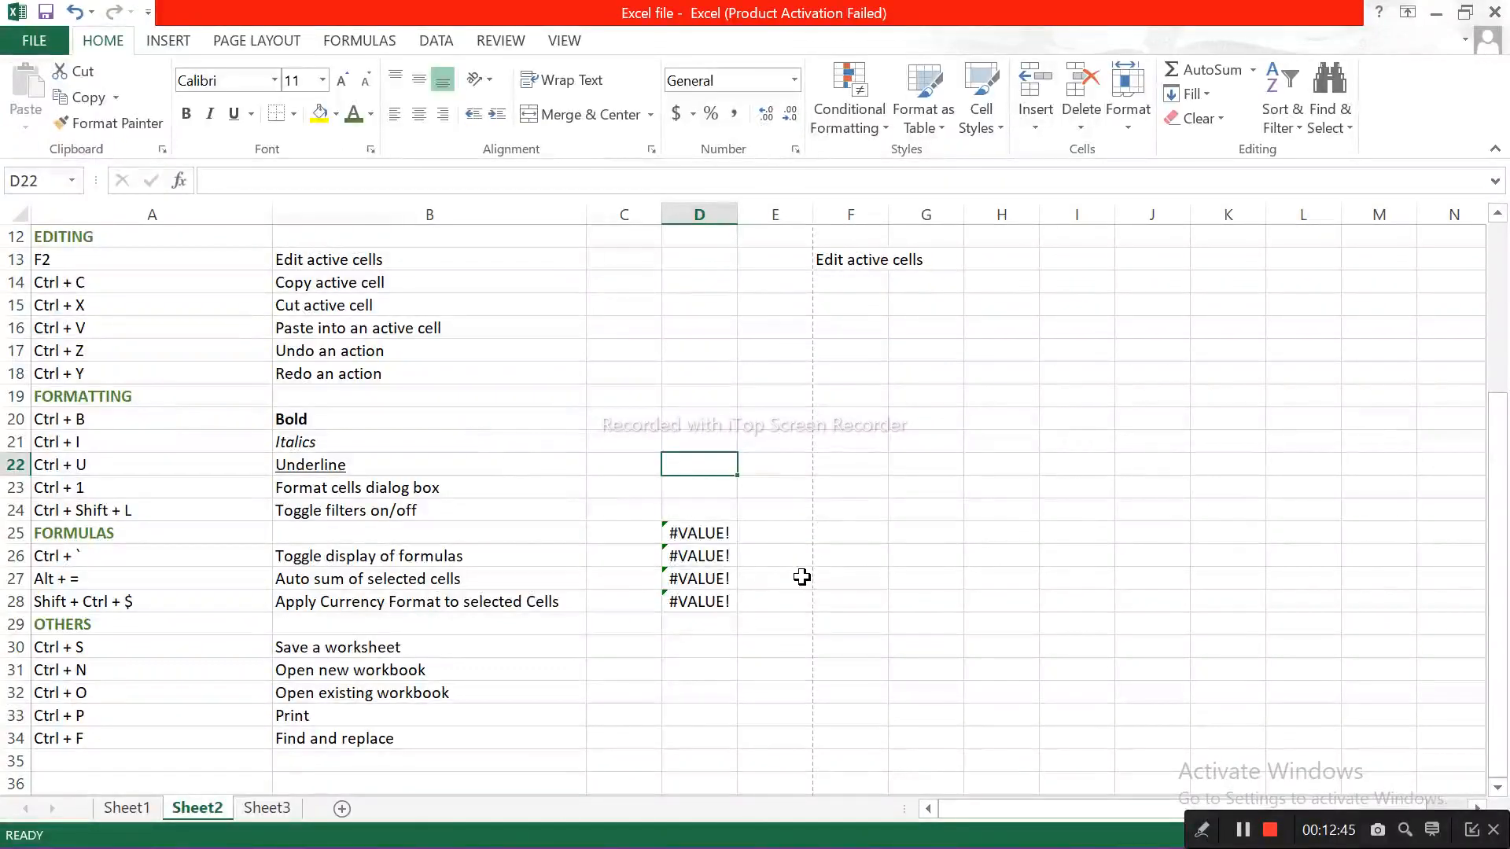
Step: Find all cells containing "action" and replace the match in cell B17 with "action." including the period
{"action": "key", "text": "ctrl+f"}
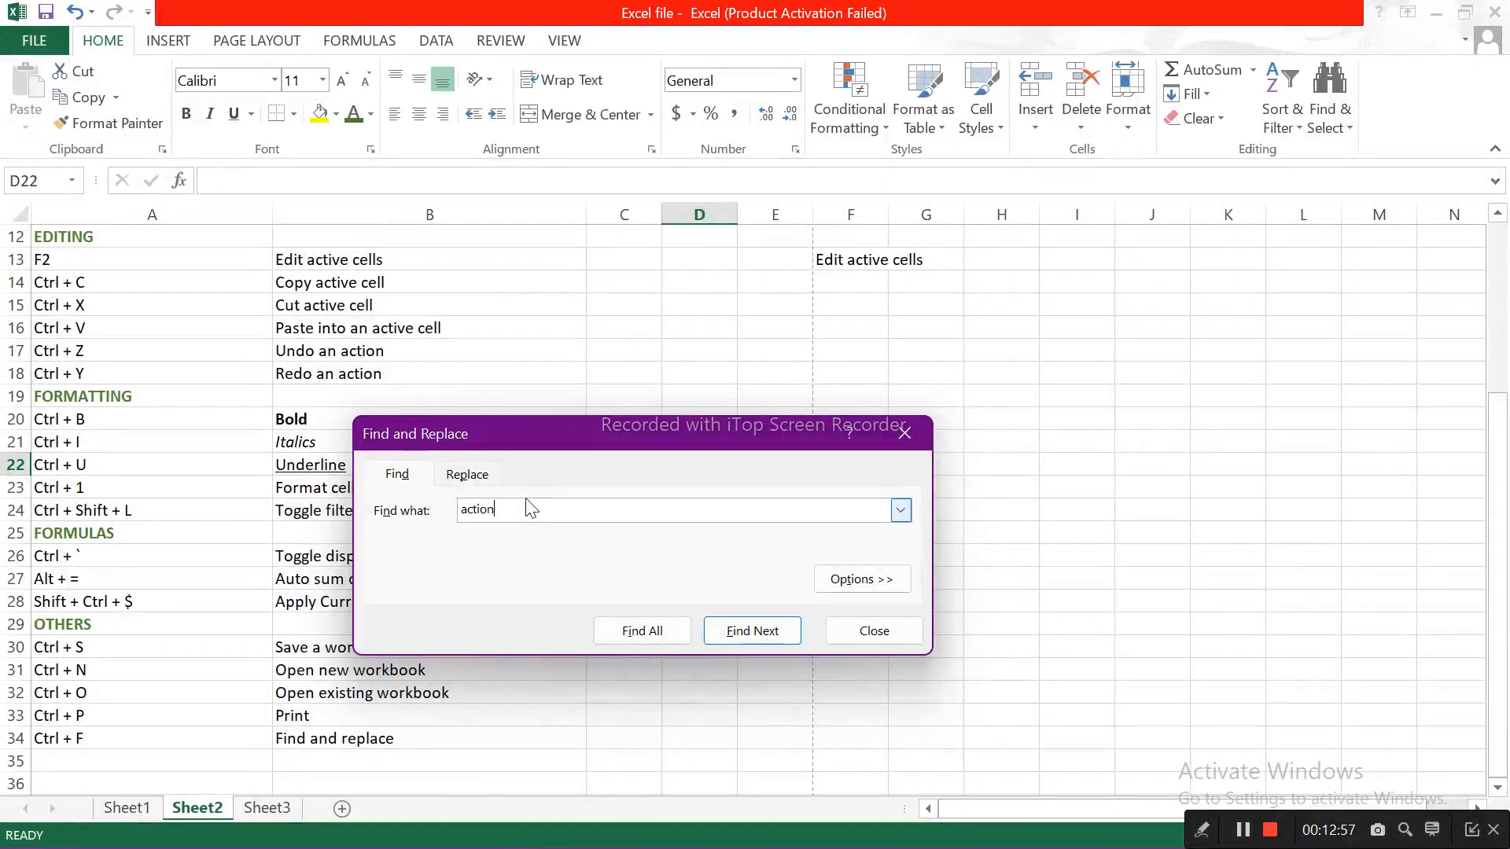
{"action": "left_click", "coordinate": [645, 629]}
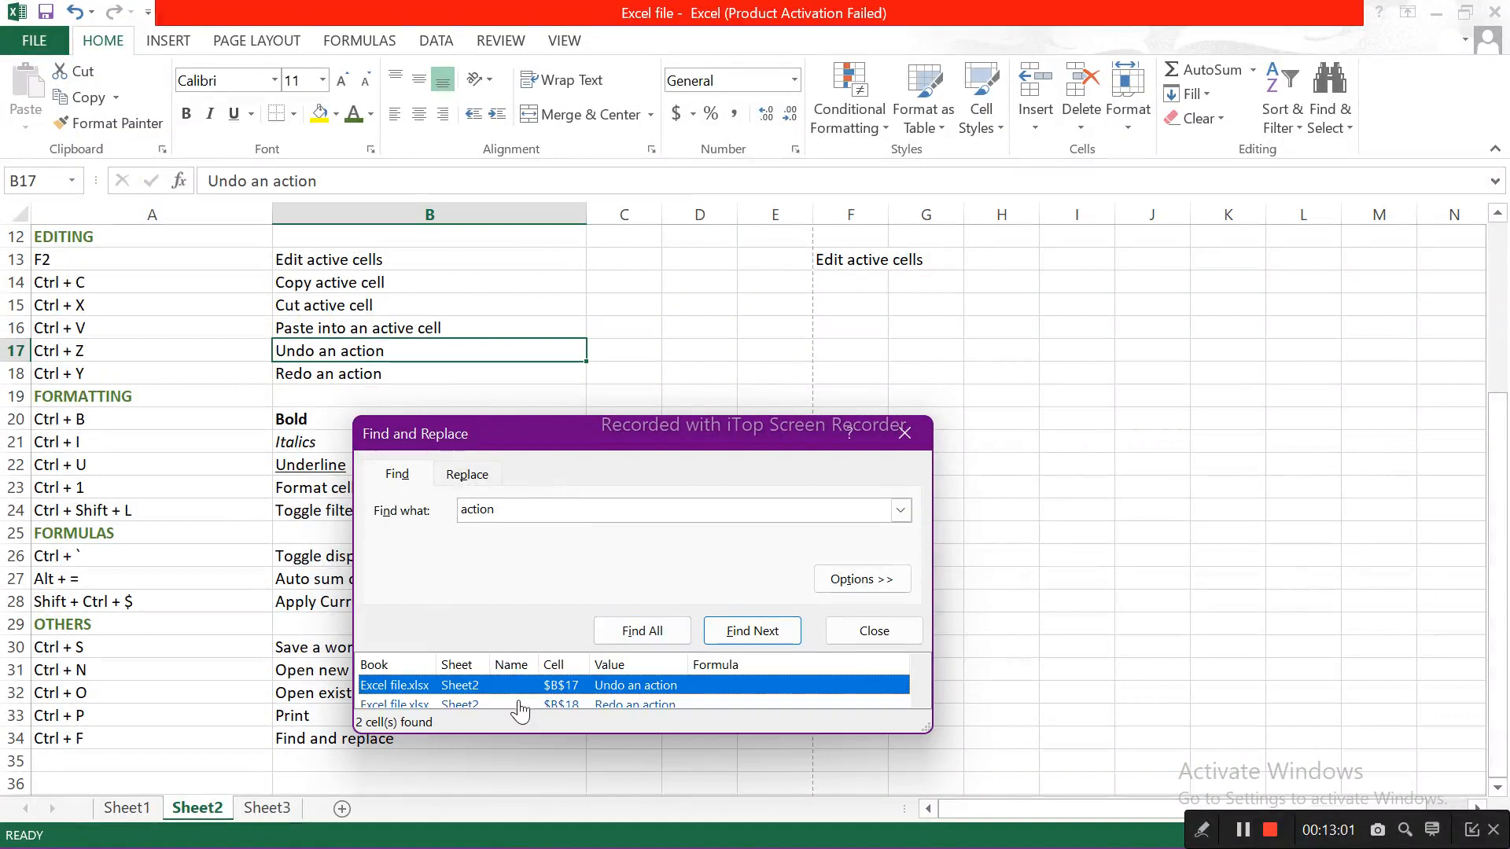
{"action": "left_click_drag", "start_coordinate": [530, 516], "coordinate": [454, 521]}
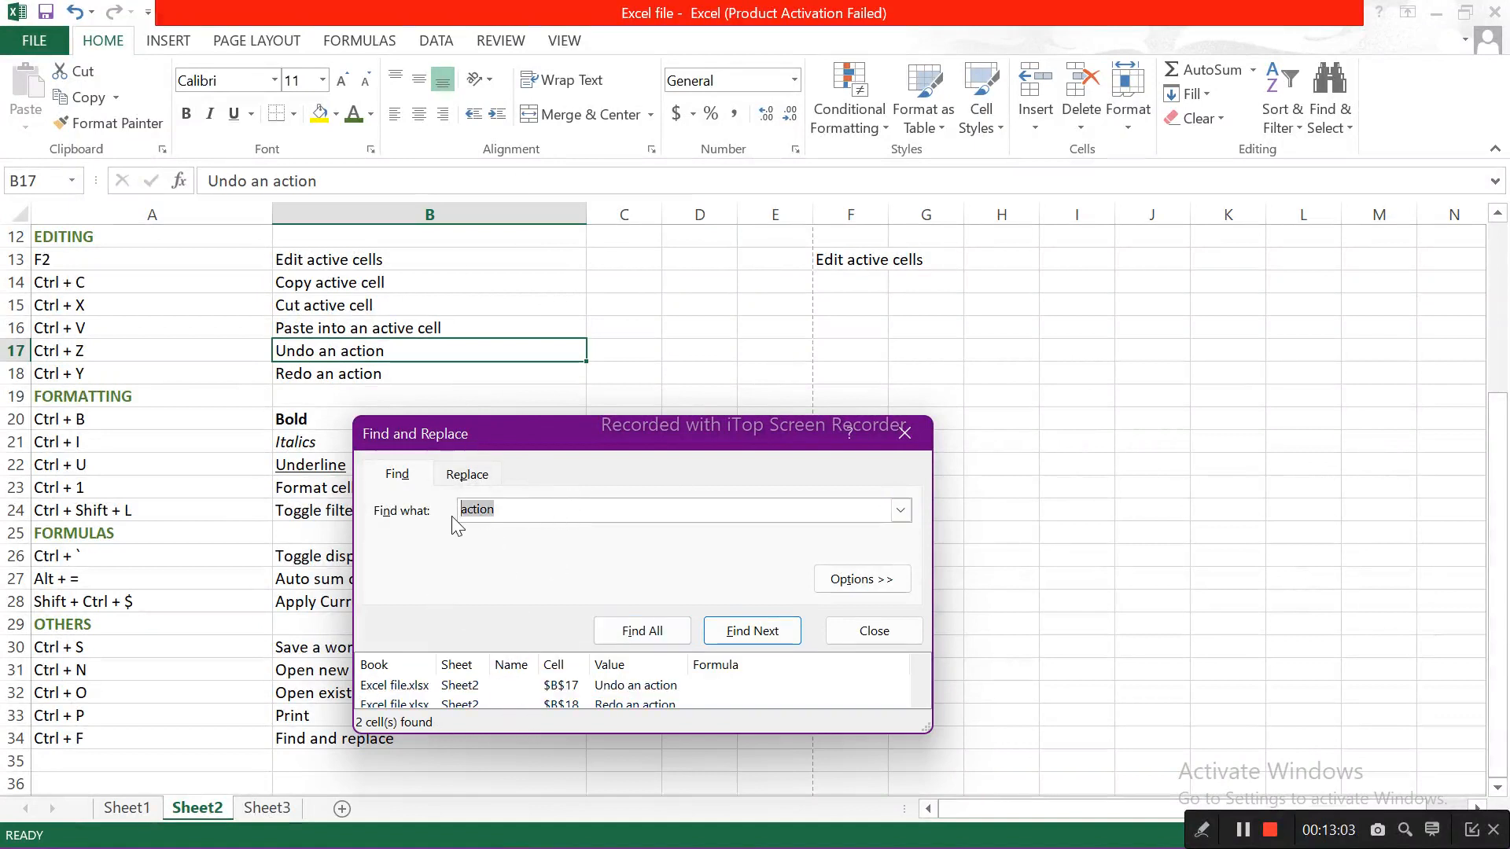
{"action": "left_click", "coordinate": [468, 475]}
{"action": "left_click", "coordinate": [502, 538]}
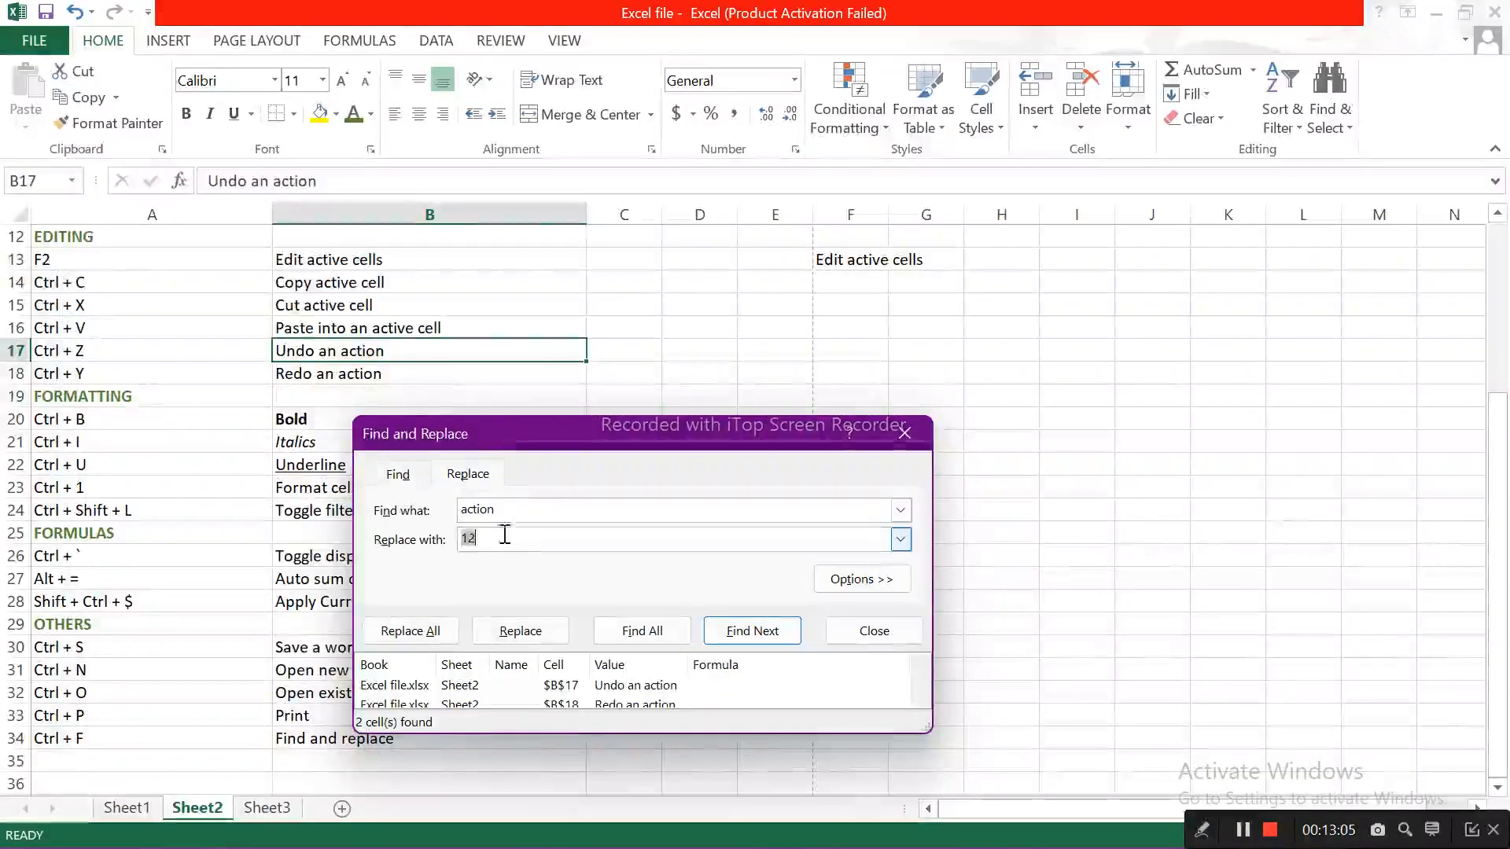
{"action": "type", "text": "12"}
{"action": "double_click", "coordinate": [468, 538]}
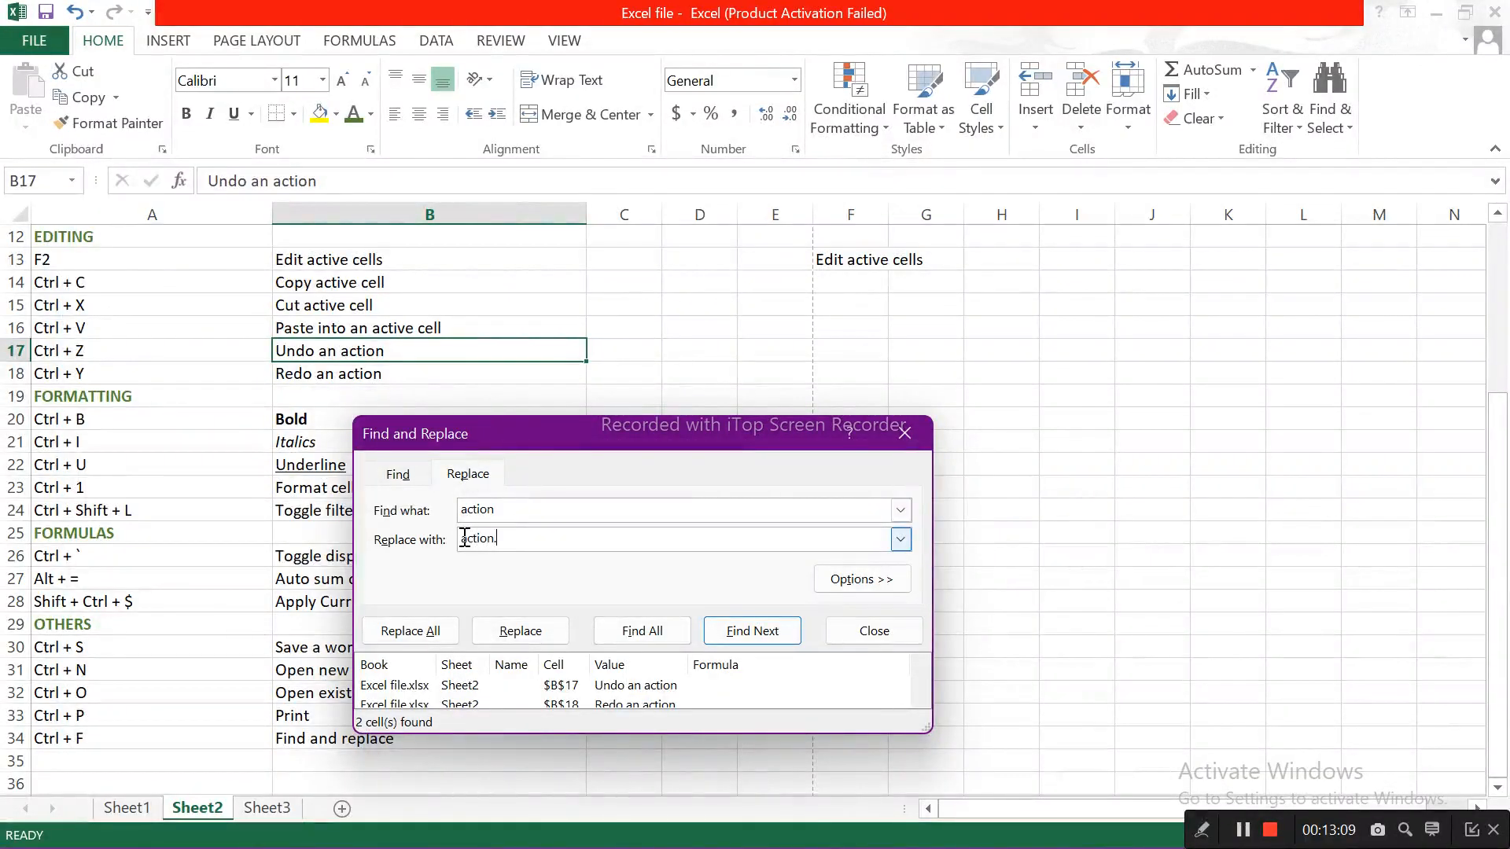
{"action": "left_click", "coordinate": [512, 637]}
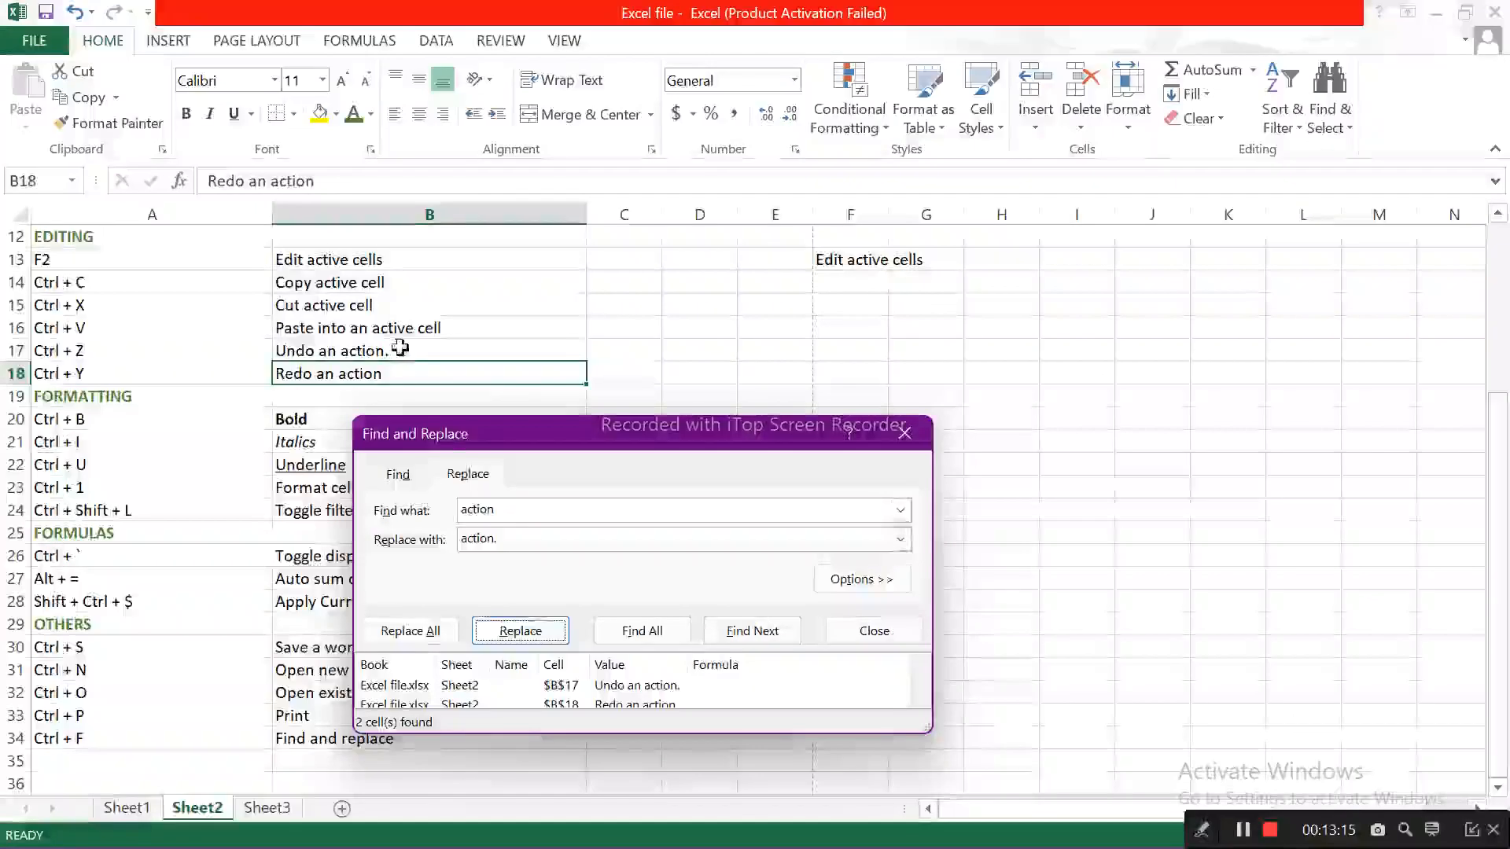
Step: Replace all occurrences of "action" on the sheet with "action." and close Find and Replace
{"action": "left_click", "coordinate": [435, 634]}
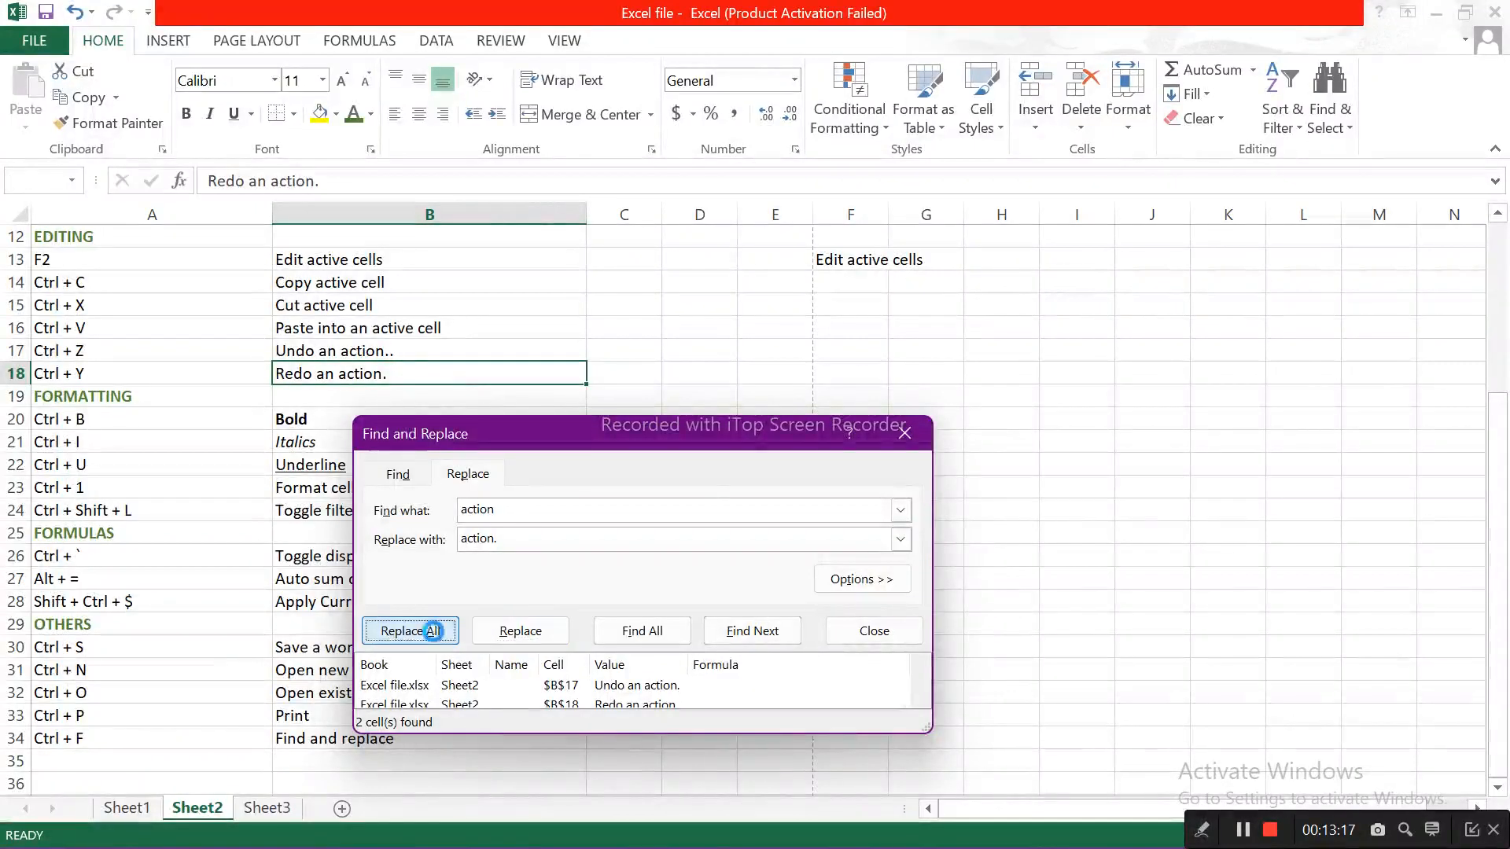
{"action": "left_click", "coordinate": [774, 504]}
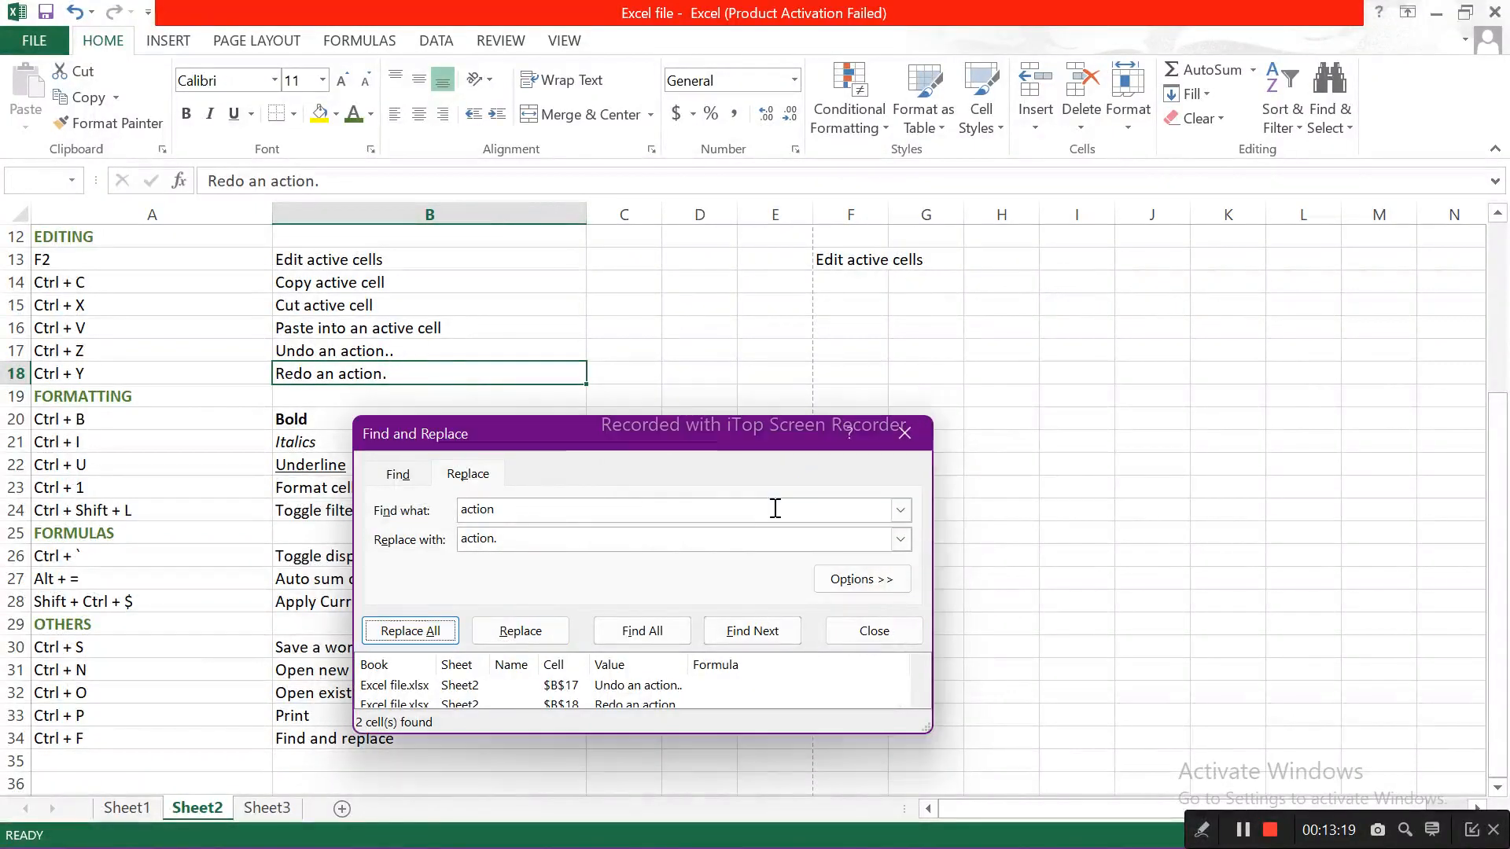
{"action": "left_click", "coordinate": [905, 433]}
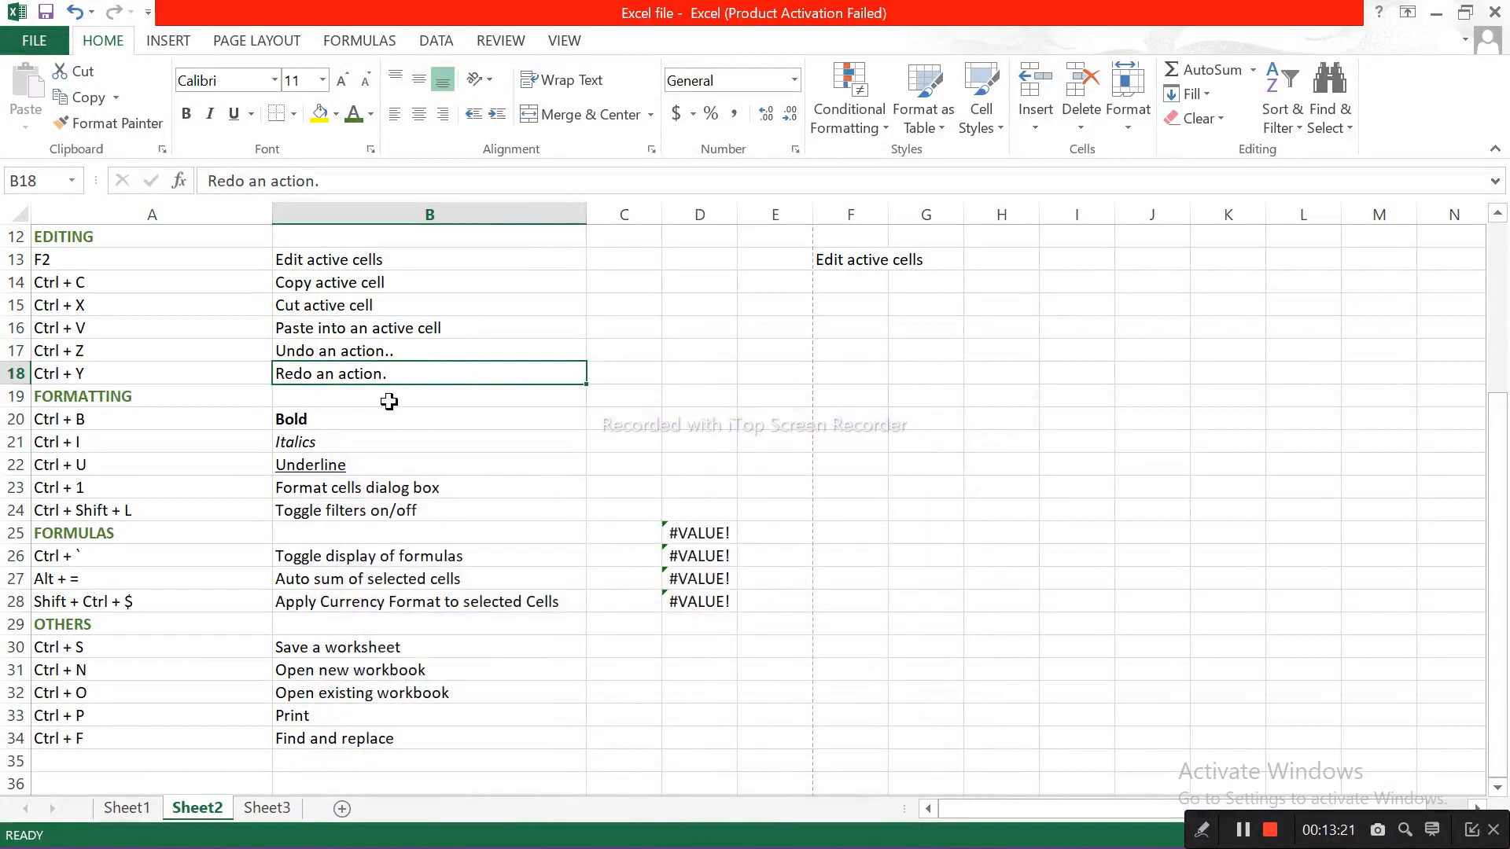
Step: Remove the extra period at the end of the text in cell B17
{"action": "left_click", "coordinate": [382, 760]}
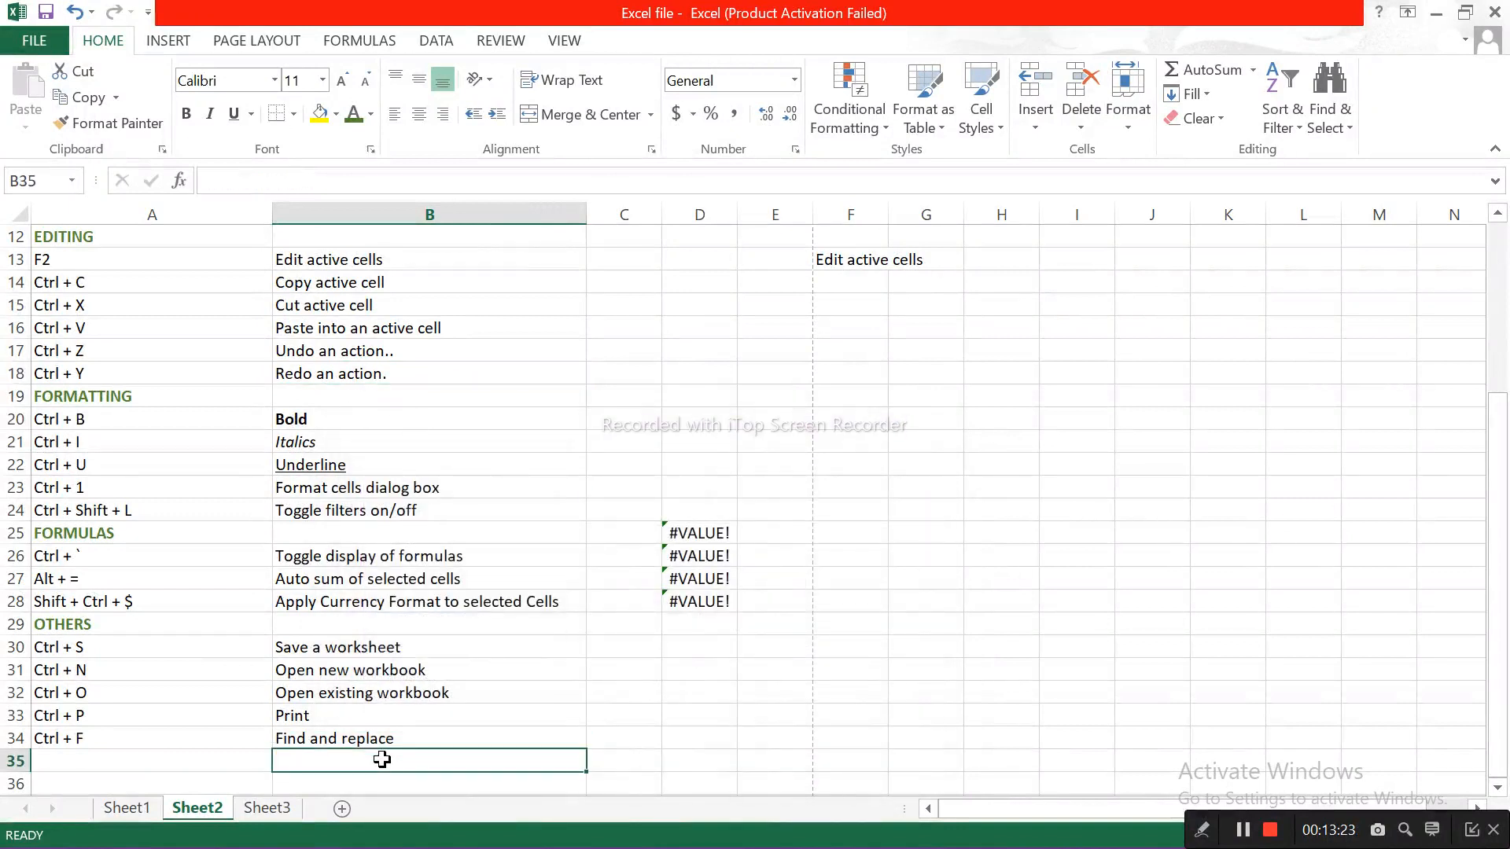
{"action": "left_click", "coordinate": [221, 755]}
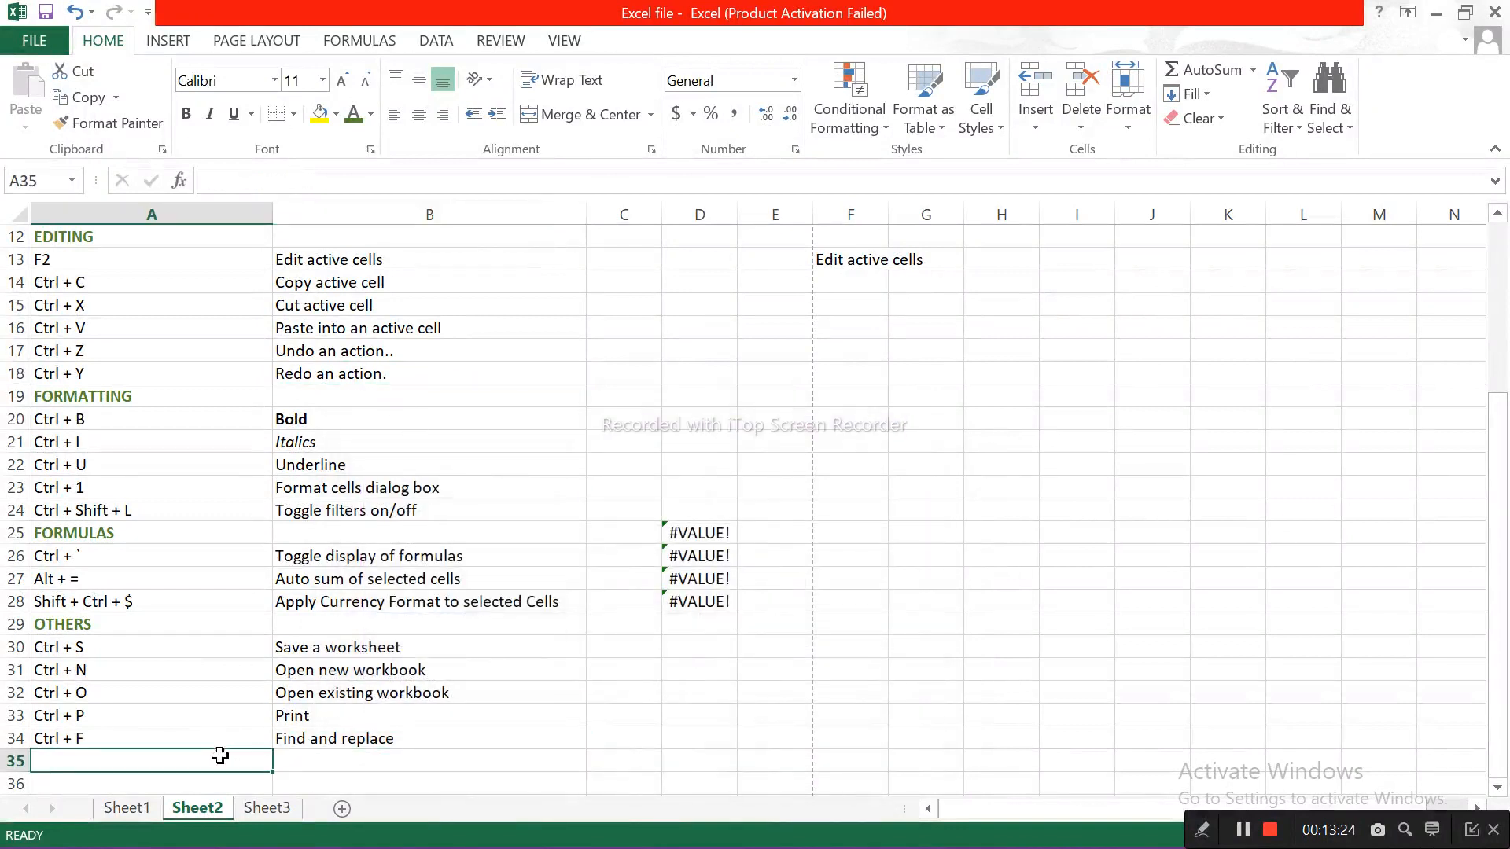
{"action": "left_click", "coordinate": [422, 351]}
{"action": "key", "text": "F2"}
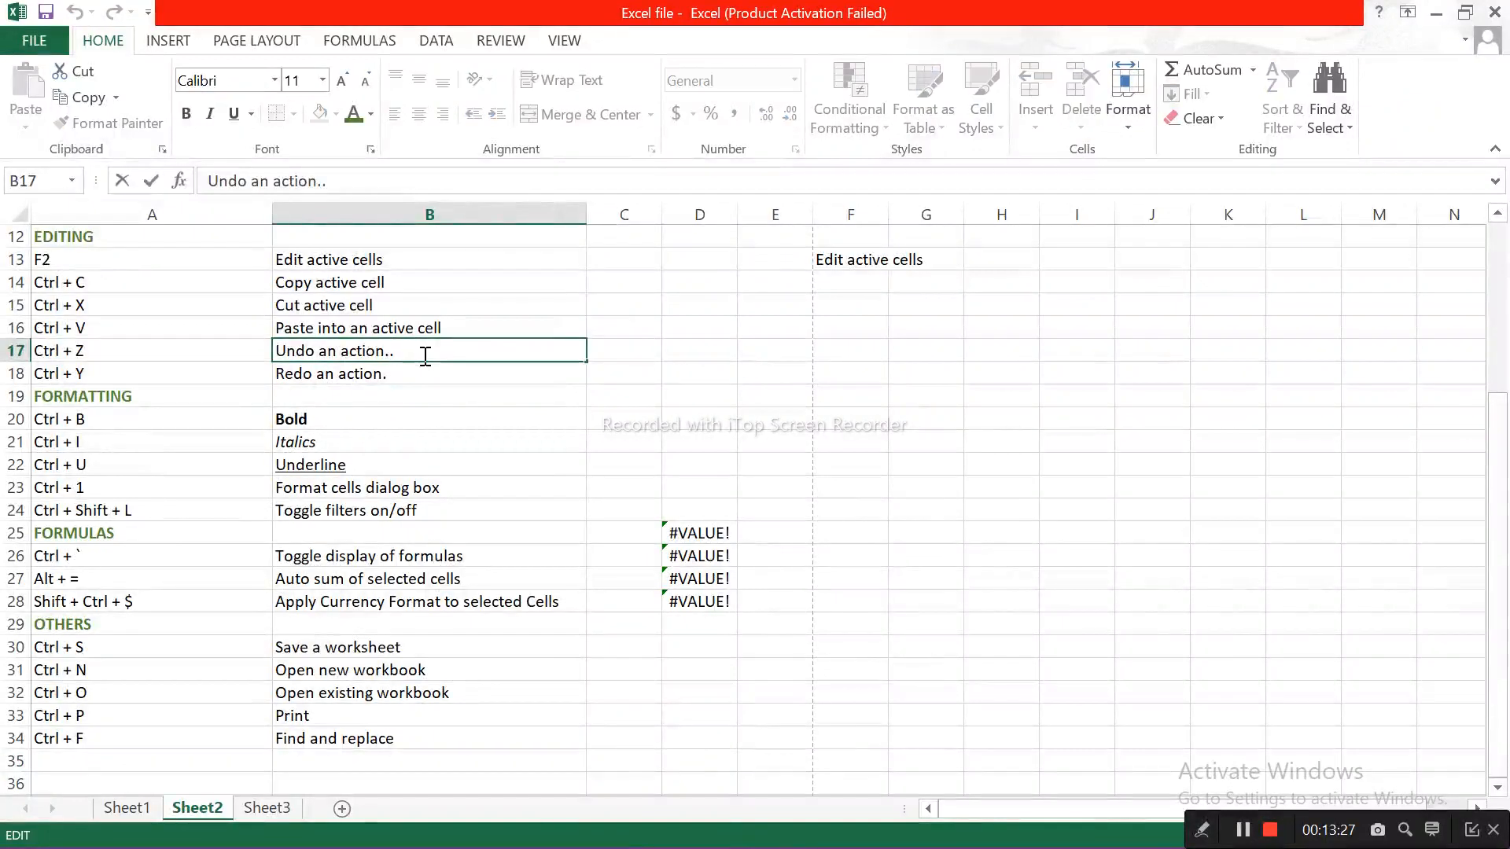
{"action": "key", "text": "BackSpace"}
{"action": "left_click", "coordinate": [464, 434]}
Step: Return to the top of the shortcuts list on Sheet2 and select cell B3
{"action": "key", "text": "Up"}
{"action": "key", "text": "Up"}
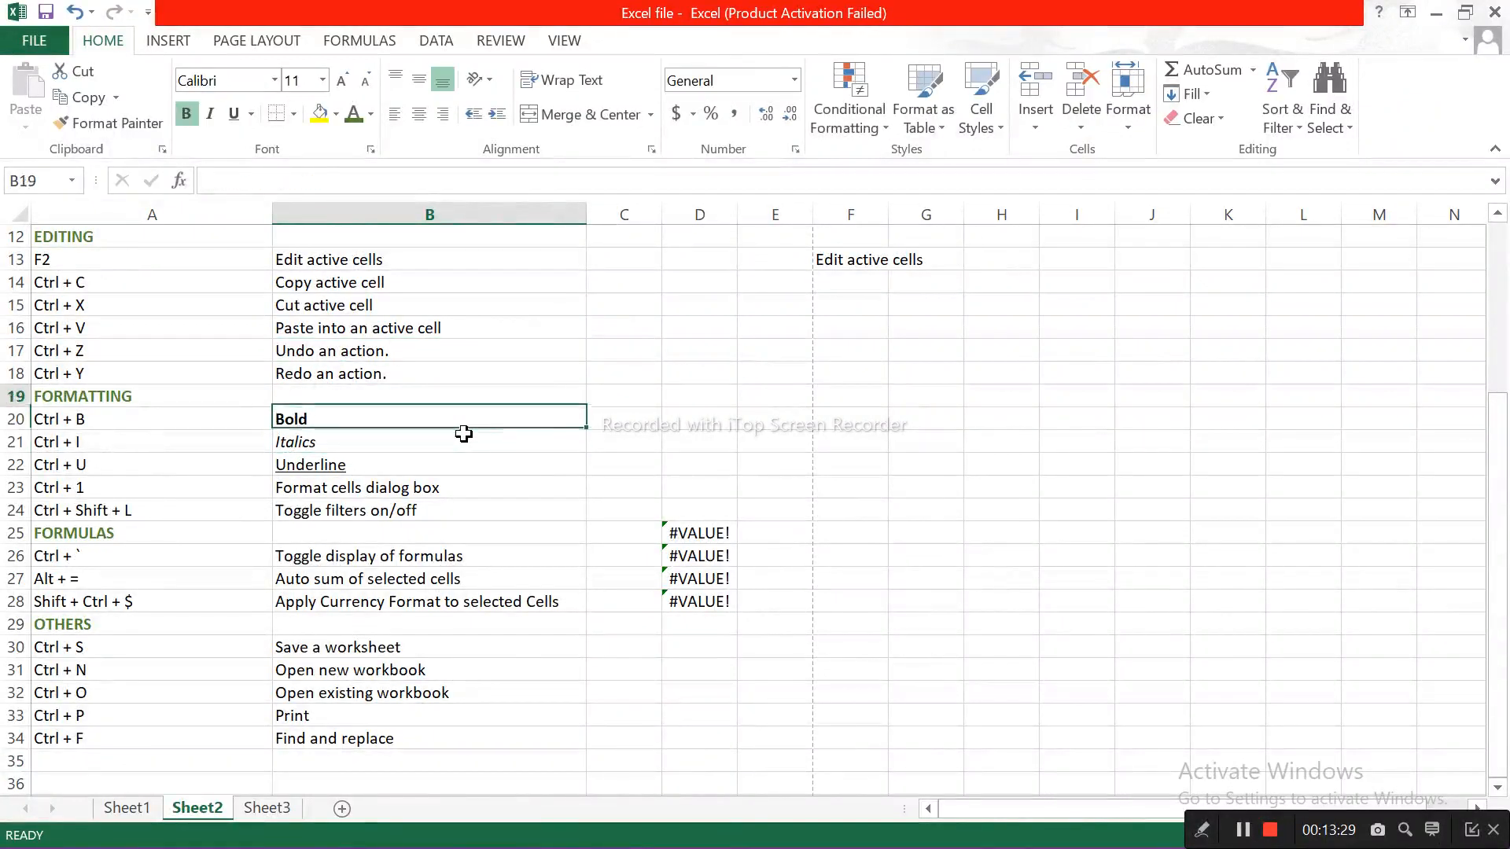
{"action": "key", "text": "Up"}
{"action": "key", "text": "Up"}
{"action": "key", "text": "Up"}
{"action": "key", "text": "Up"}
{"action": "key", "text": "Up"}
{"action": "key", "text": "Up"}
{"action": "key", "text": "Up"}
{"action": "key", "text": "Up"}
{"action": "key", "text": "Up"}
{"action": "key", "text": "Up"}
{"action": "key", "text": "Up"}
{"action": "key", "text": "Up"}
{"action": "key", "text": "Up"}
{"action": "key", "text": "Up"}
{"action": "key", "text": "Up"}
{"action": "key", "text": "Up"}
{"action": "key", "text": "Up"}
{"action": "key", "text": "Up"}
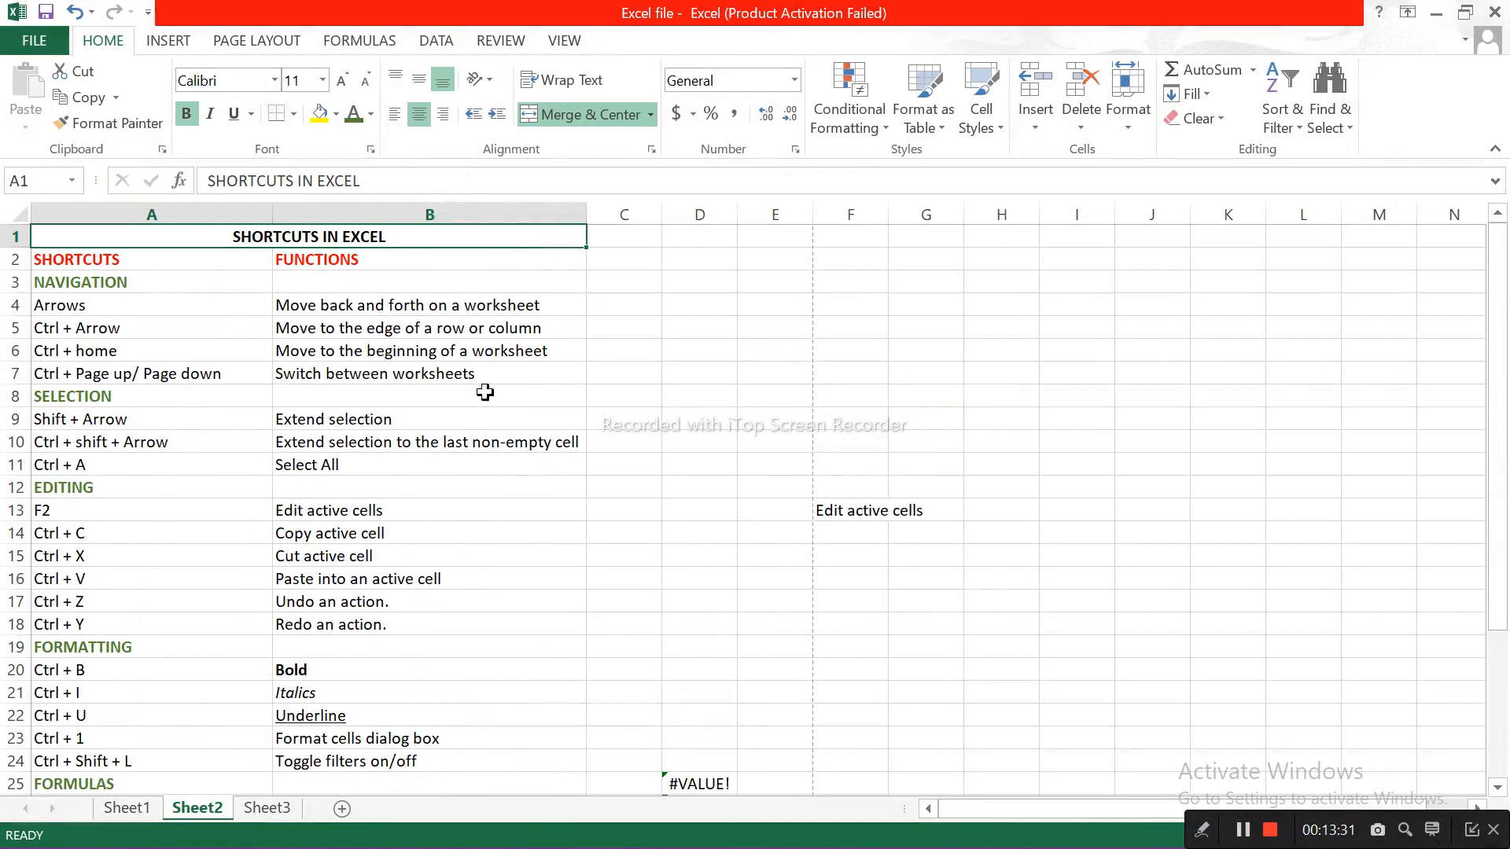
{"action": "left_click", "coordinate": [463, 284]}
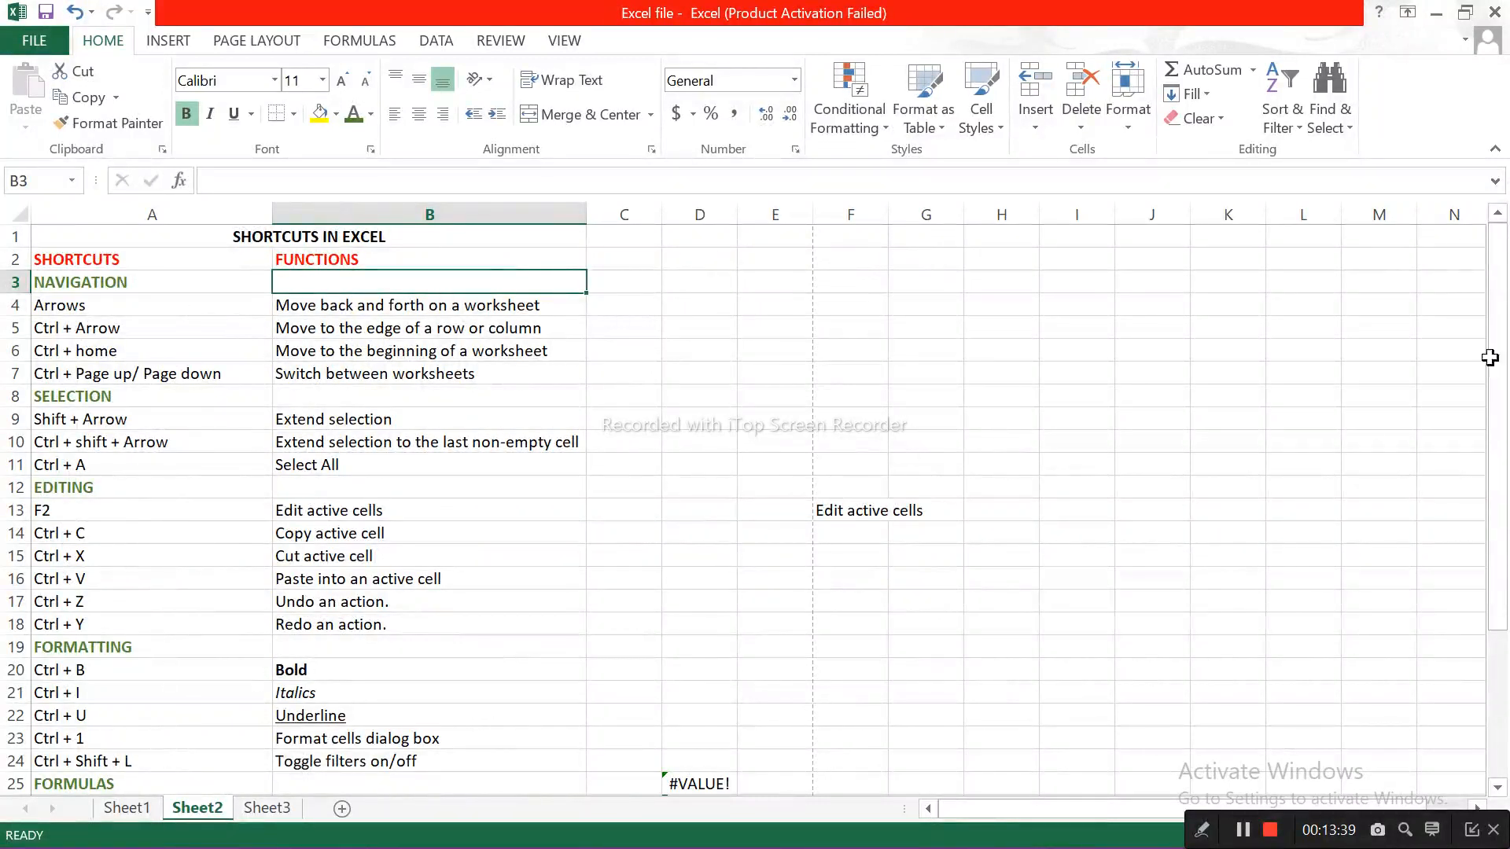
{"action": "left_click_drag", "start_coordinate": [1502, 293], "coordinate": [1506, 438]}
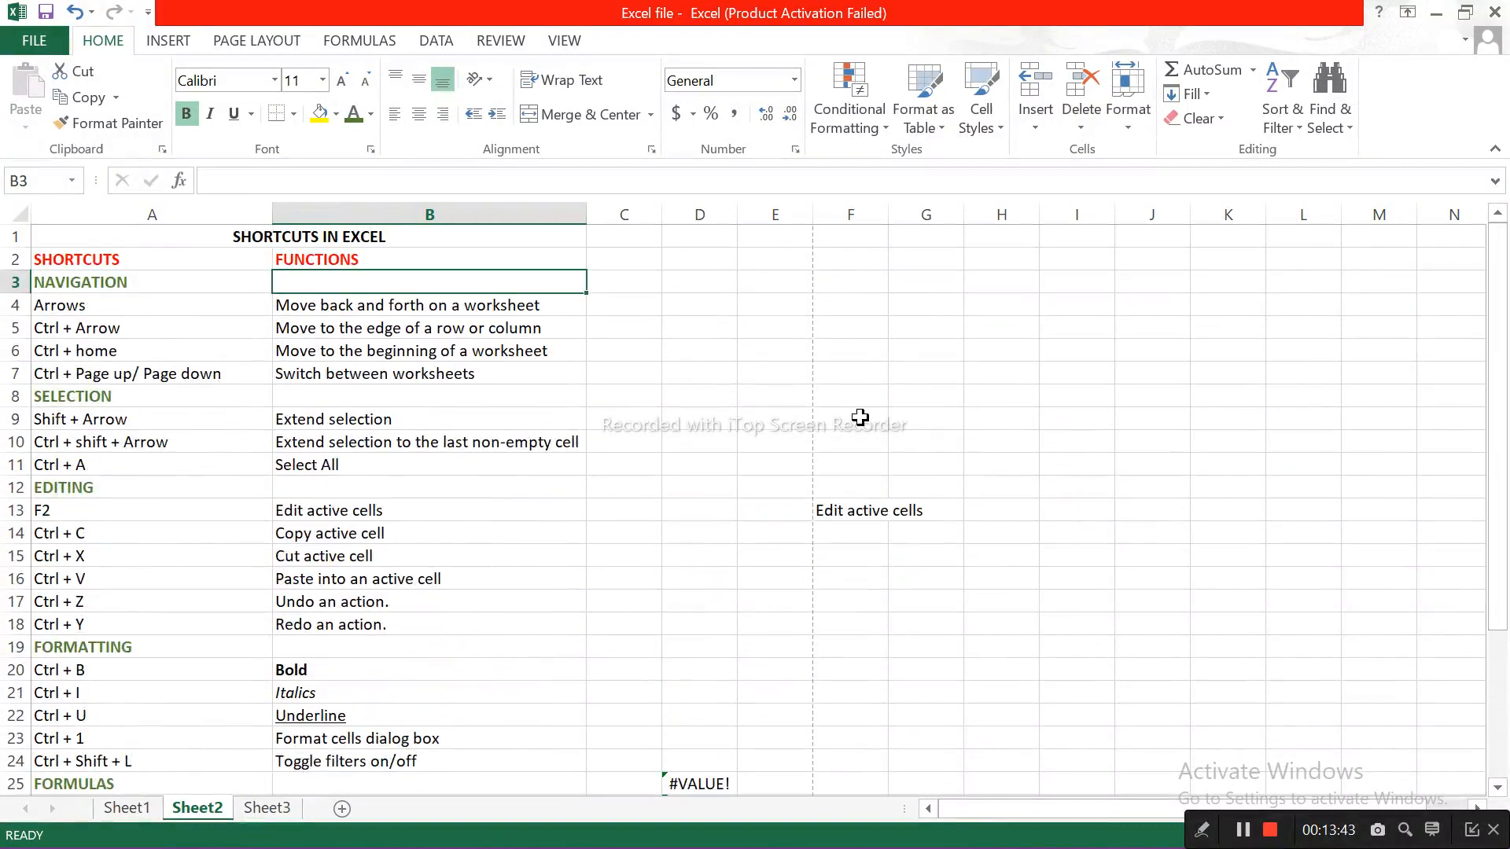